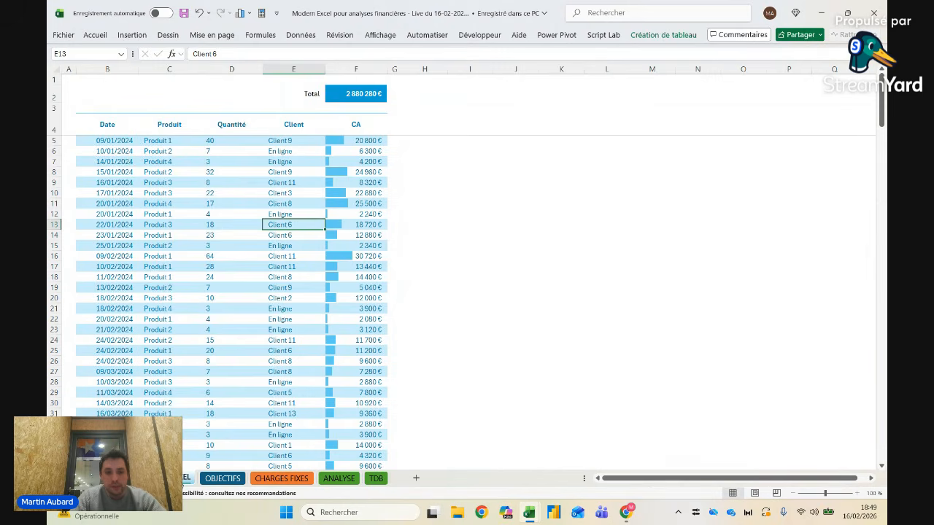
Step: Correct the LIREDONNEESTABCROISDYNAMIQUE formula behind the #REF! error in the Résultat card (K3) on the TDB sheet
left_click(191, 480)
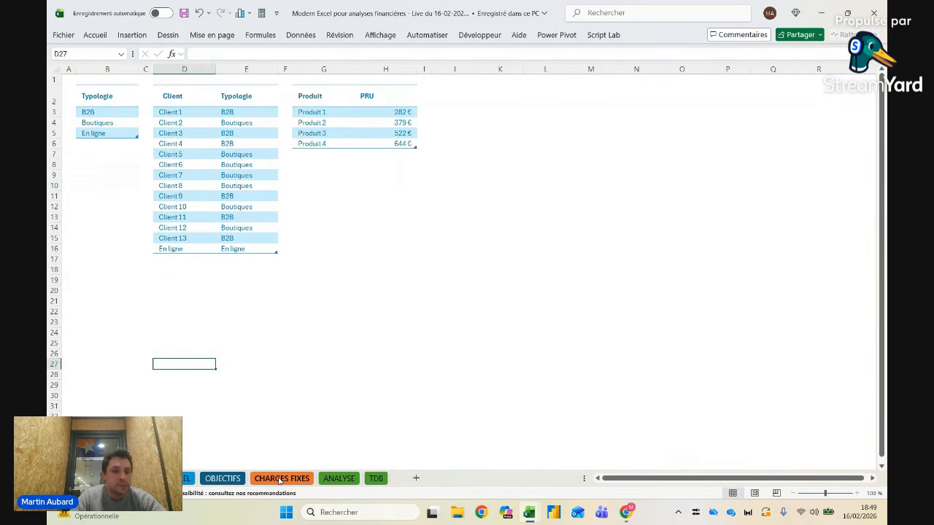
left_click(186, 480)
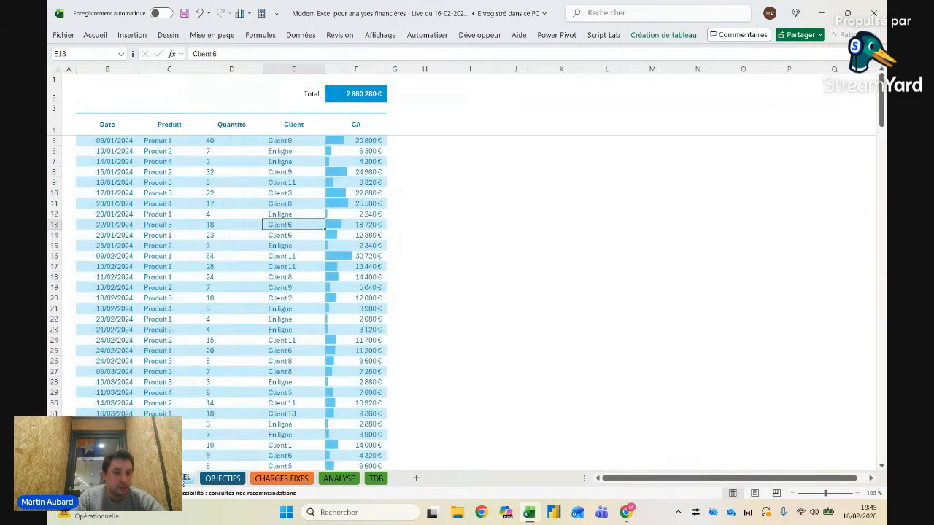
left_click(338, 479)
left_click(376, 479)
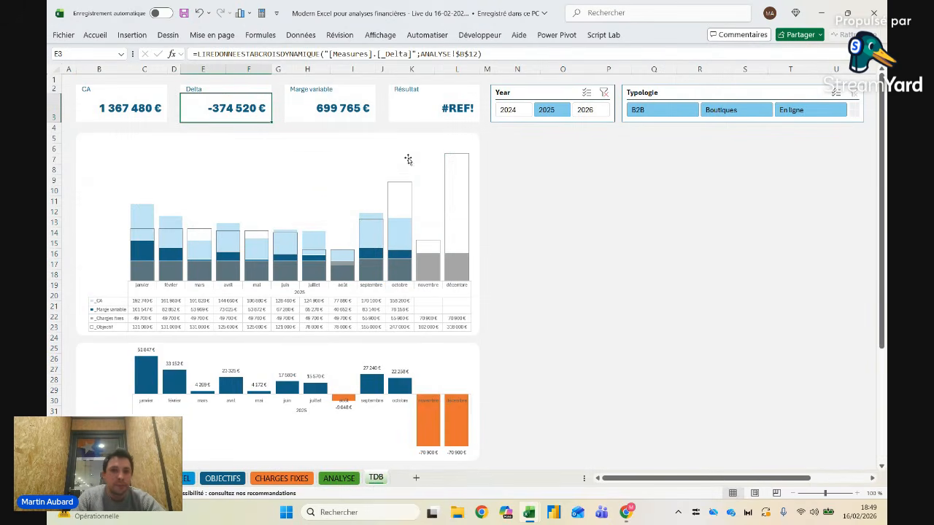
left_click(436, 108)
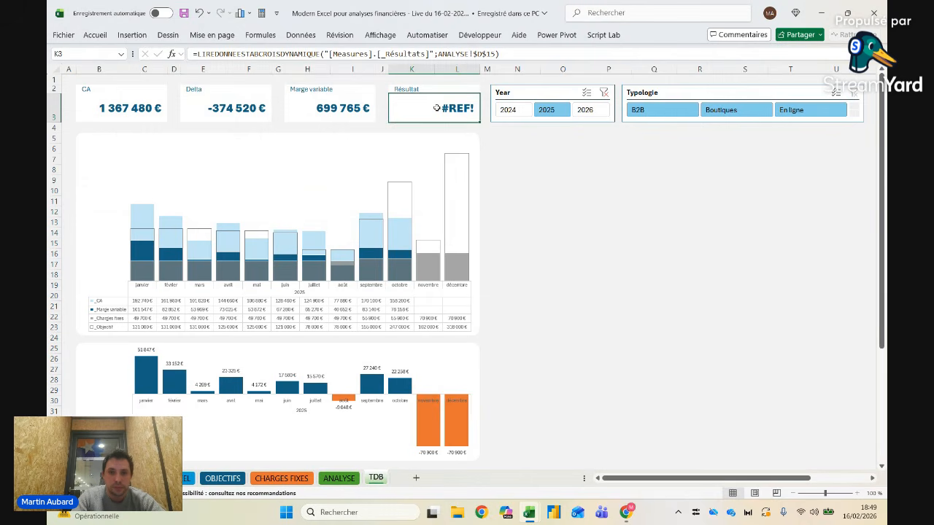
key("Delete")
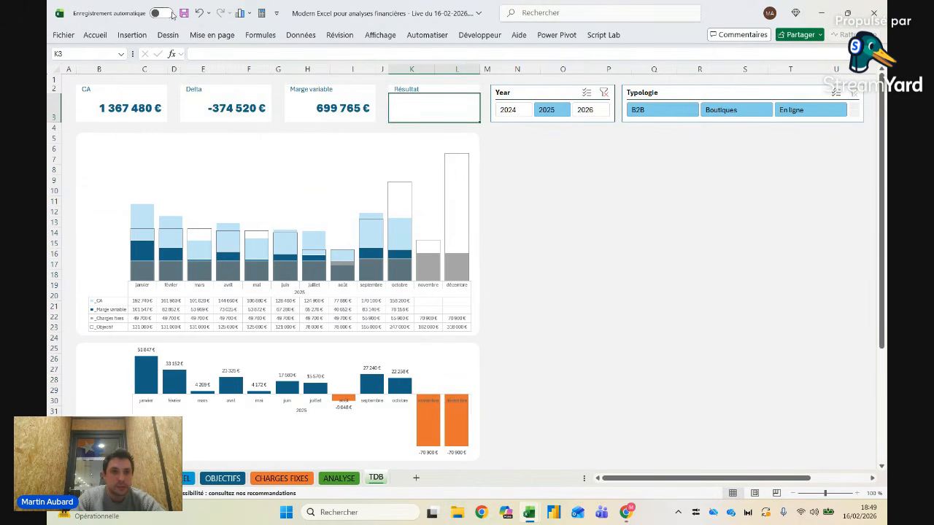
left_click(199, 12)
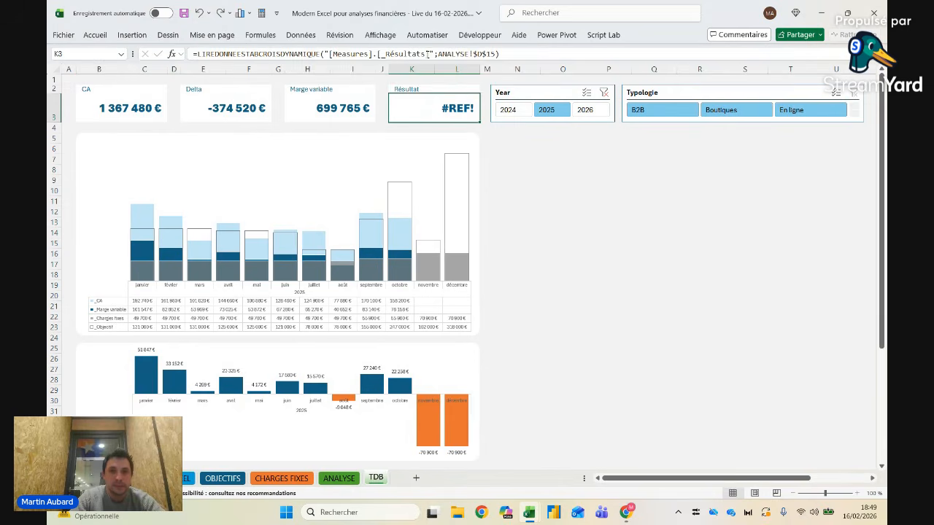
double_click(435, 108)
key("Return")
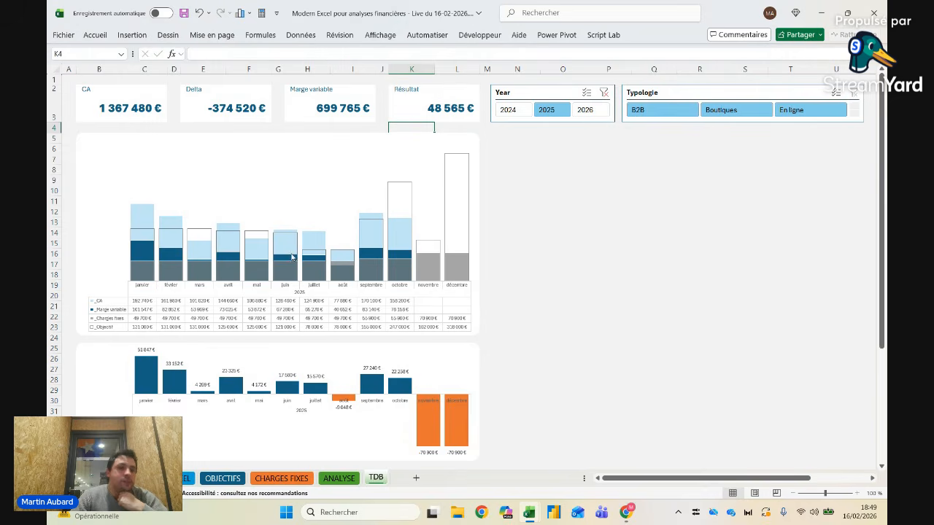
Step: Examine the dashboard's main pivot chart and CA card, plus the Quantité, CA, Produit and Client columns on the REEL sheet
left_click(187, 137)
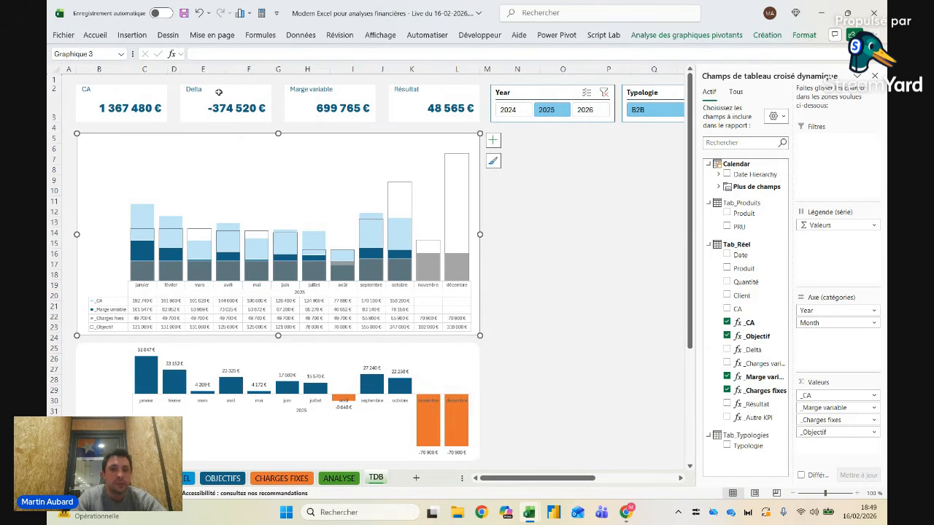
left_click(77, 110)
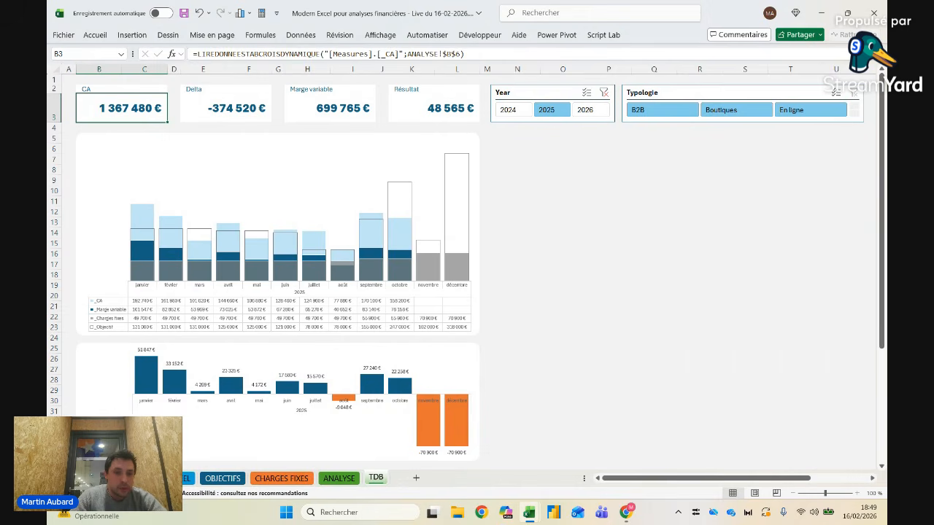
left_click(184, 479)
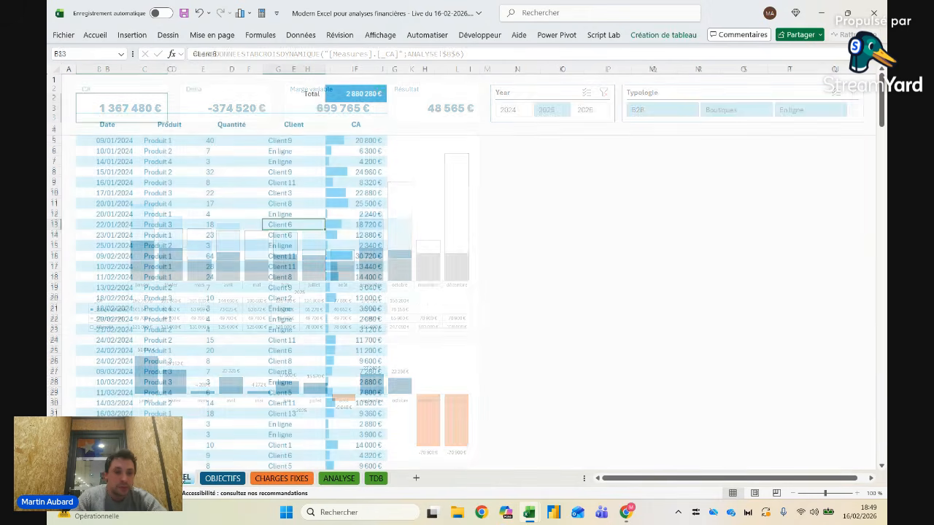
scroll(230, 281, "down", 8)
scroll(230, 281, "down", 20)
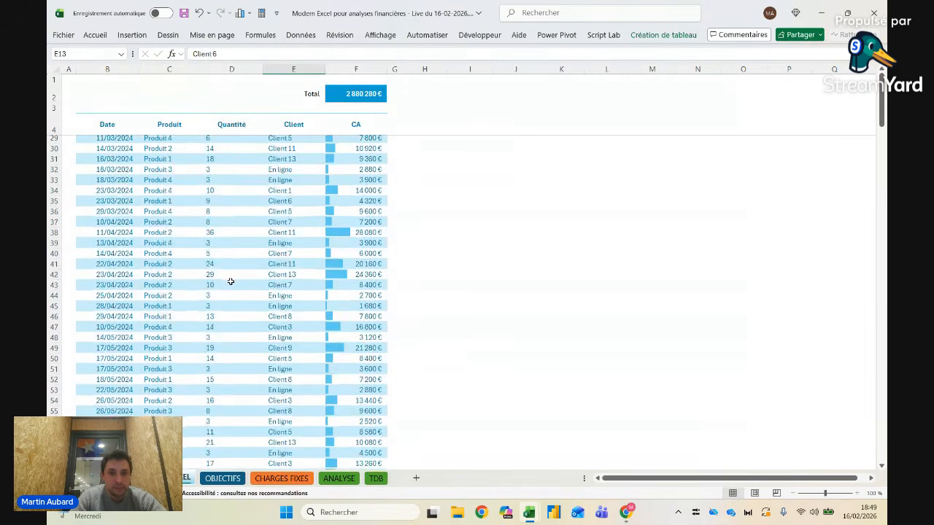
scroll(231, 281, "down", 2)
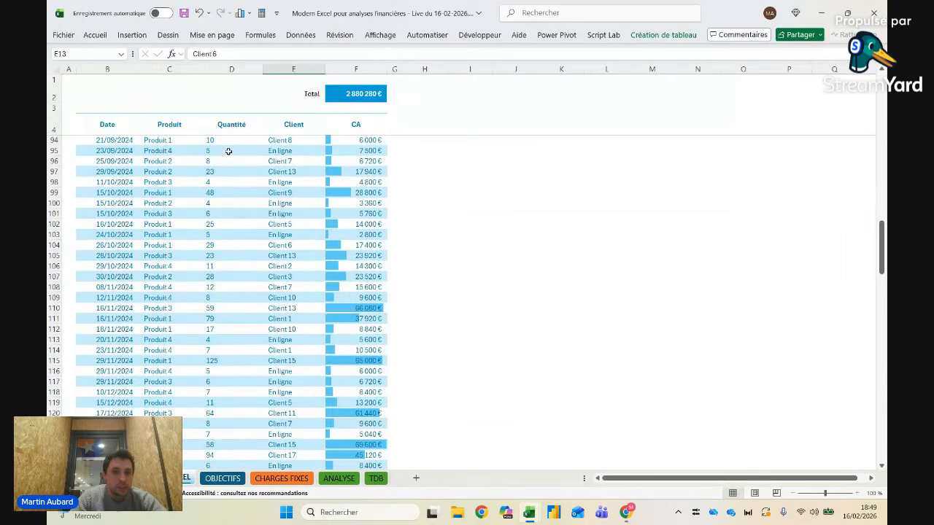
left_click(231, 124)
left_click(347, 130)
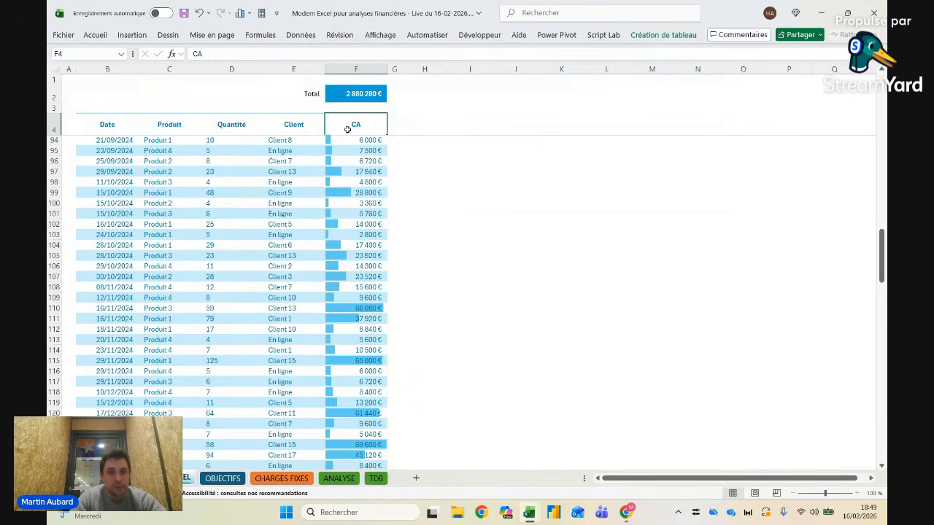
left_click(176, 126)
left_click(307, 128)
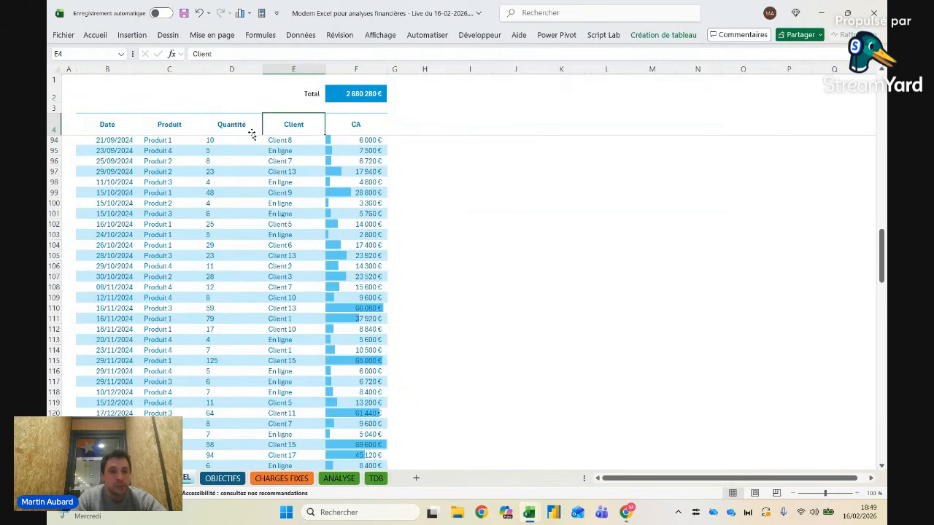
Step: Review the whole Date column of the REEL table and its first two sales records
left_click(114, 121)
left_click(116, 117)
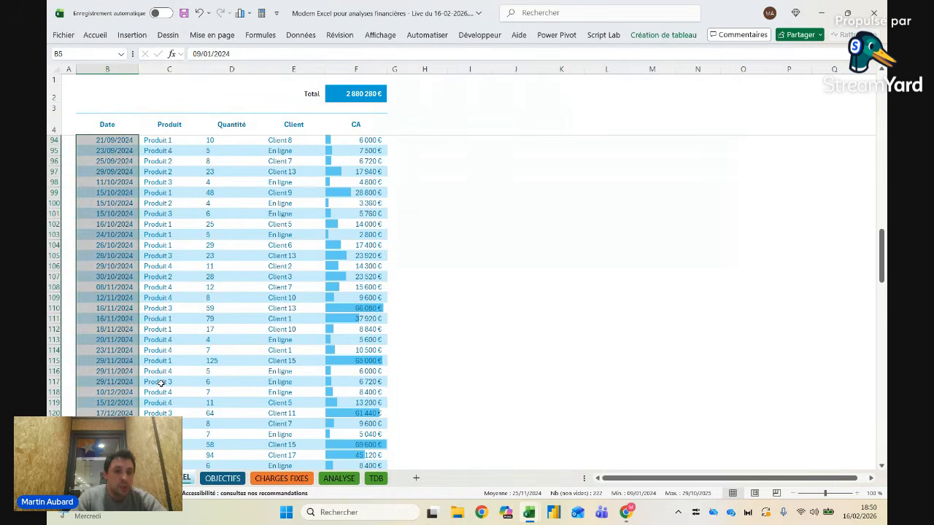
scroll(161, 383, "down", 10)
scroll(160, 383, "down", 20)
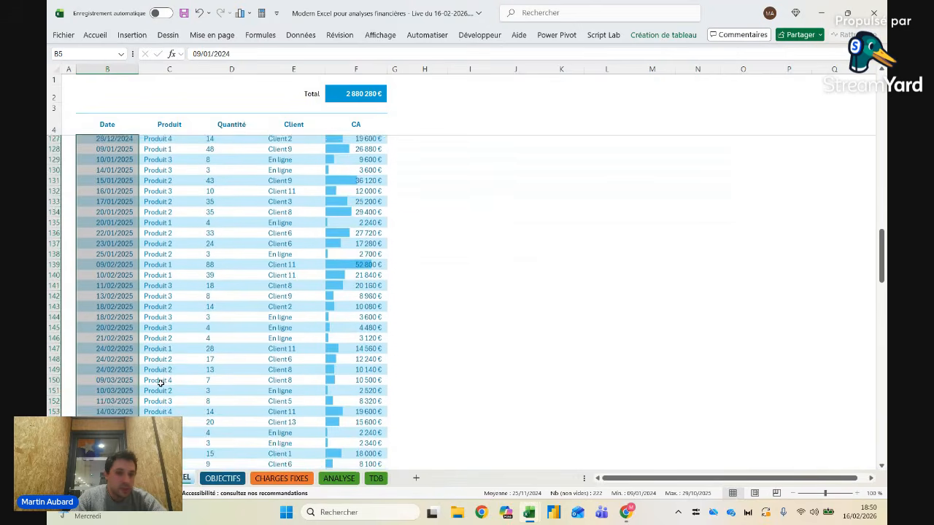
scroll(160, 383, "up", 20)
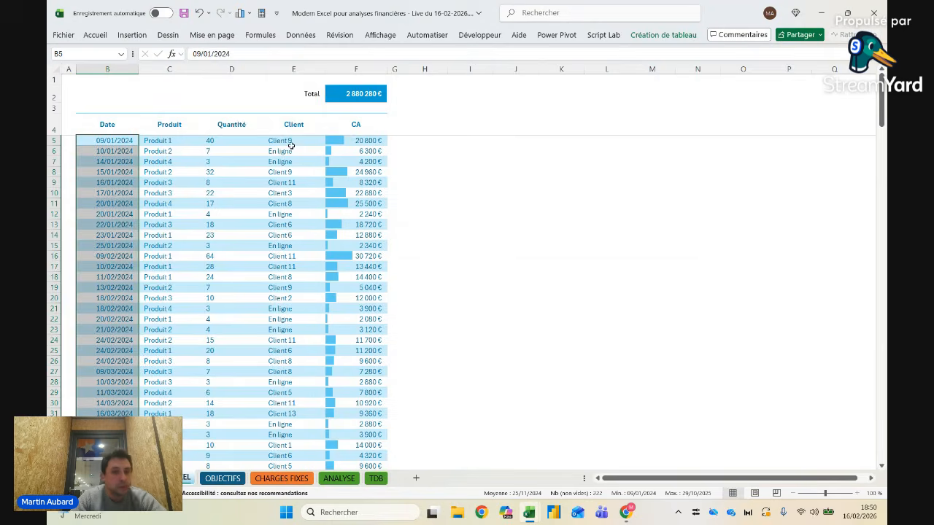
left_click(76, 140)
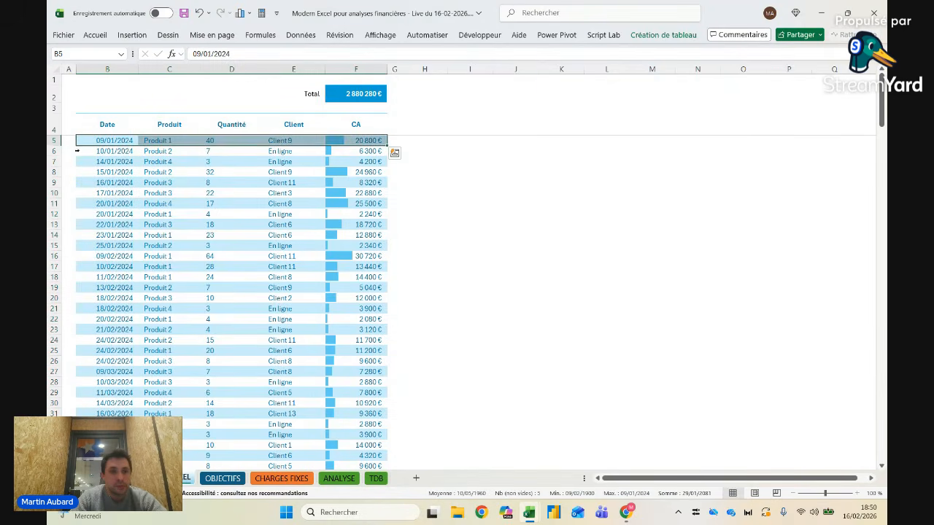
left_click(77, 151)
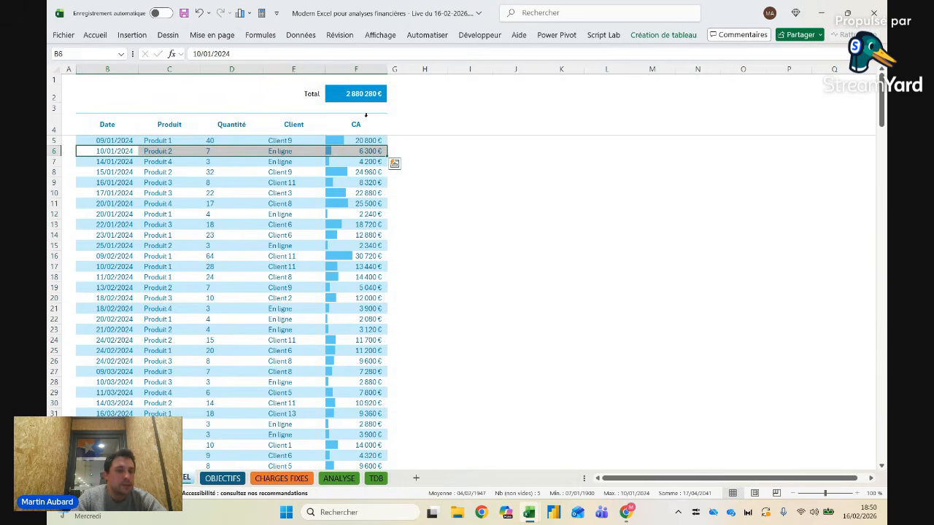
Step: Inspect the CA total's formula on the REEL sheet and check how far the table's Date column extends
left_click(366, 94)
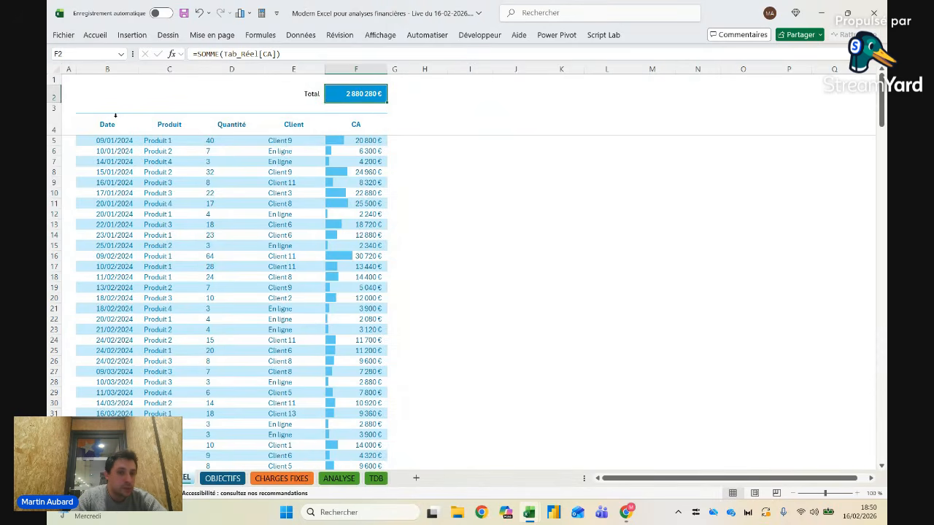
left_click(111, 141)
key("Down")
key("Down")
key("Down")
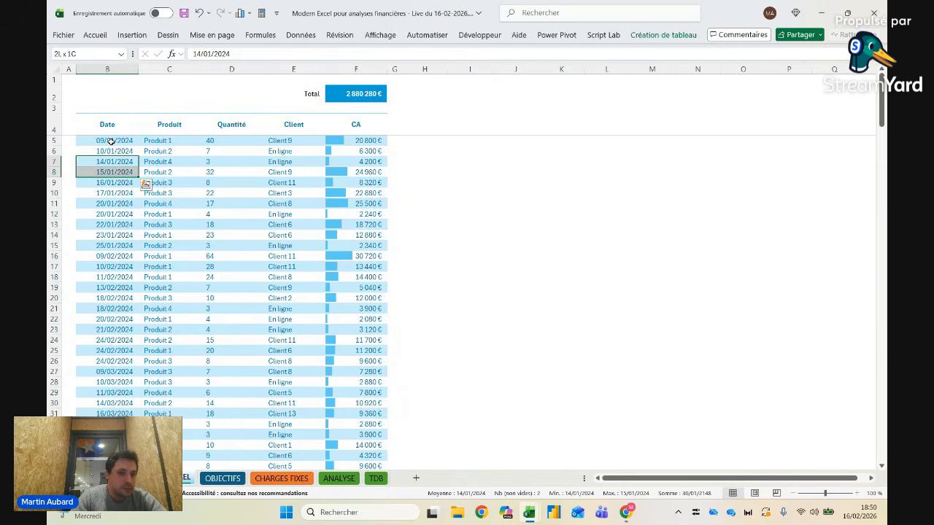
key("ctrl+Down")
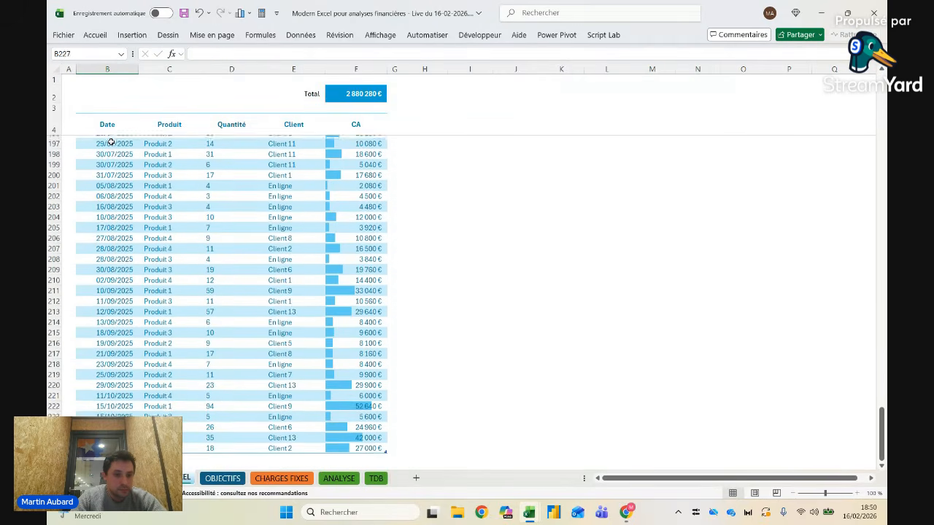
key("ctrl+Up")
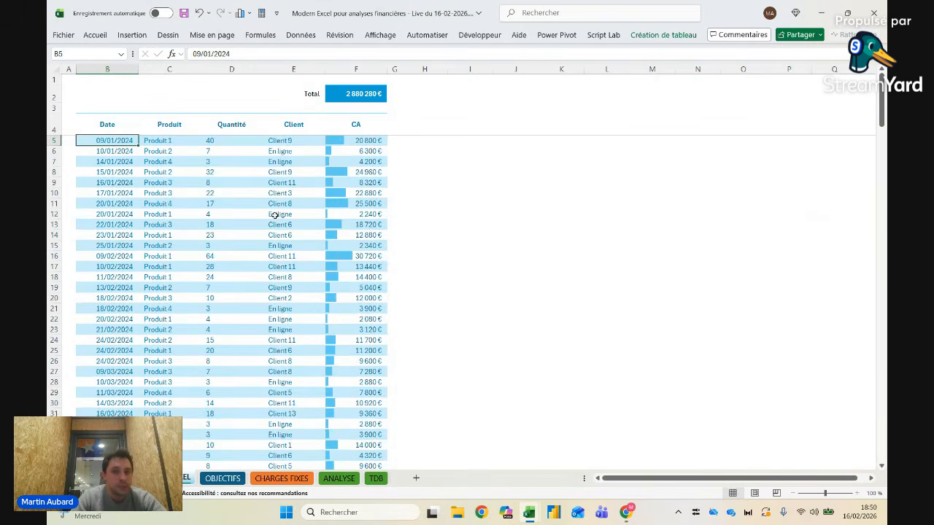
Step: Examine the Objectif column on the OBJECTIFS sheet and compare the table's structure with the REEL table
left_click(216, 478)
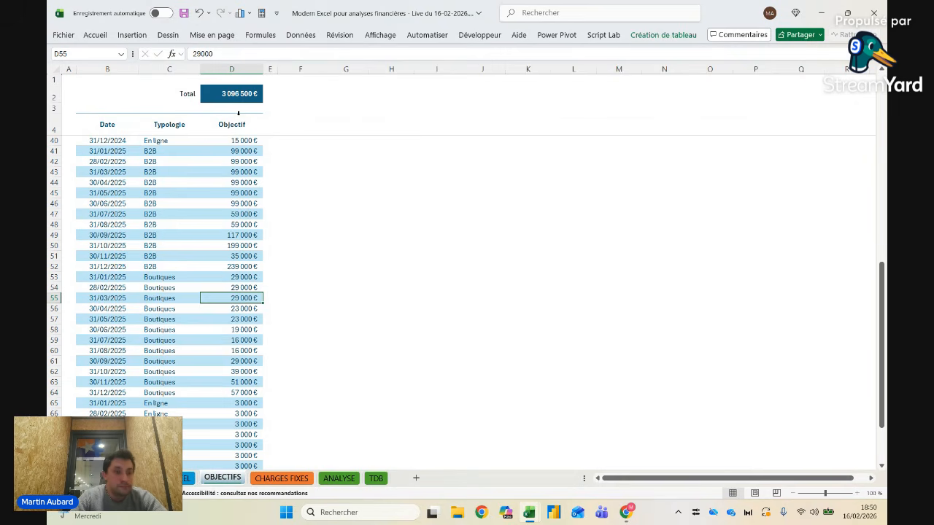
left_click(237, 113)
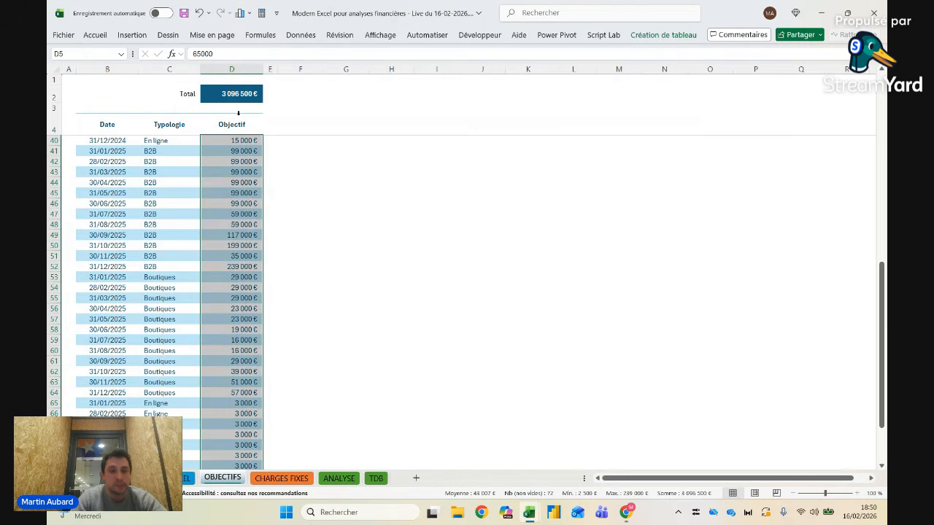
left_click(186, 478)
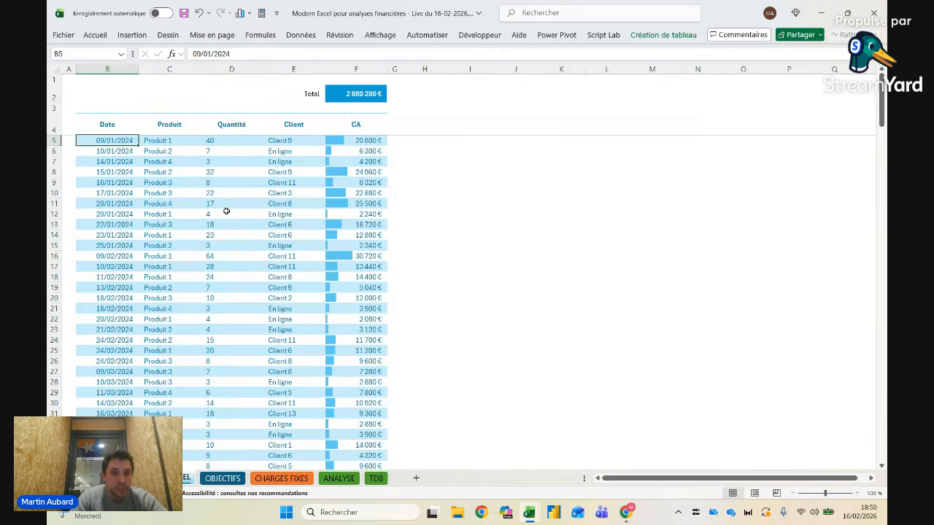
left_click(220, 479)
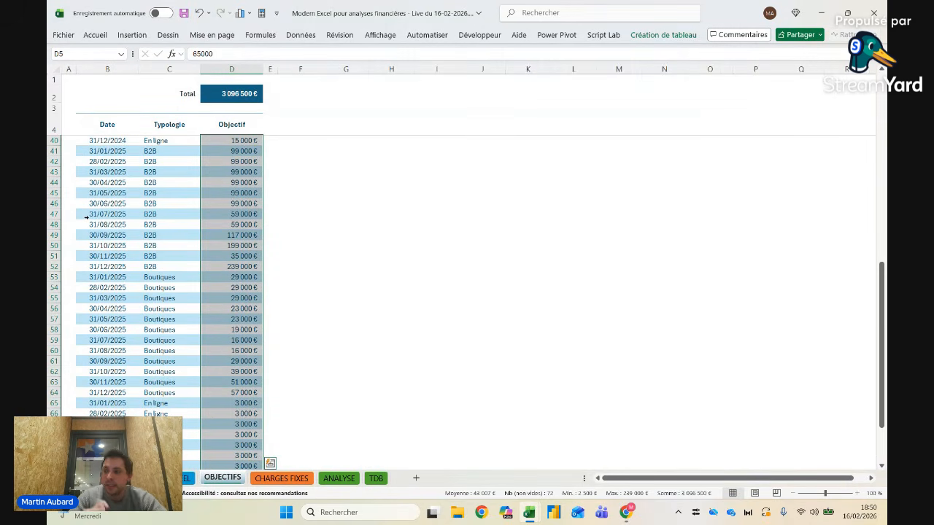
Step: Review the date, typology and amount of the first B2B and Boutiques targets in the OBJECTIFS table
left_click(107, 140)
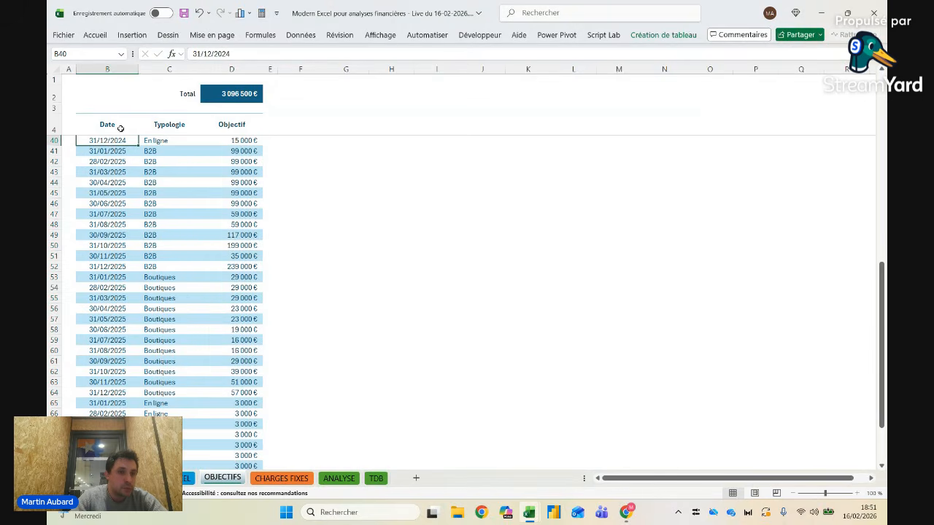
key("ctrl+Home")
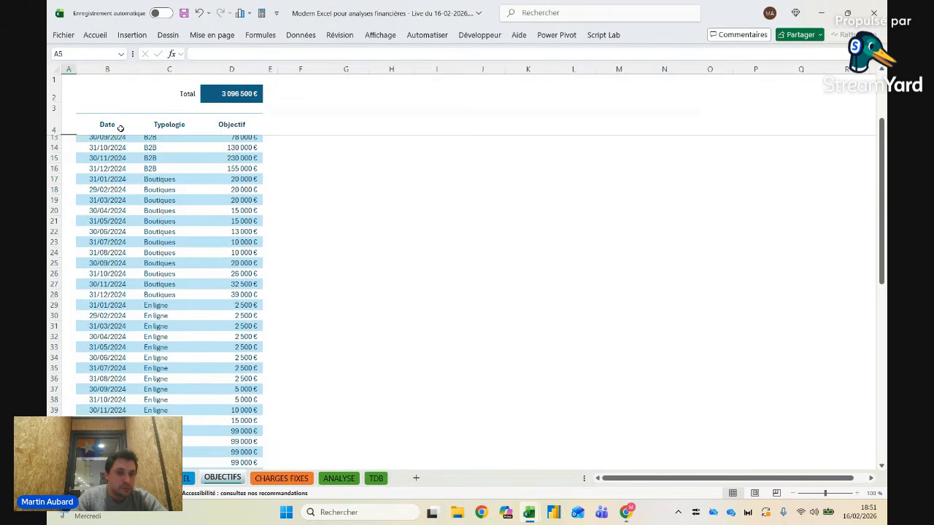
key("Right")
key("Right")
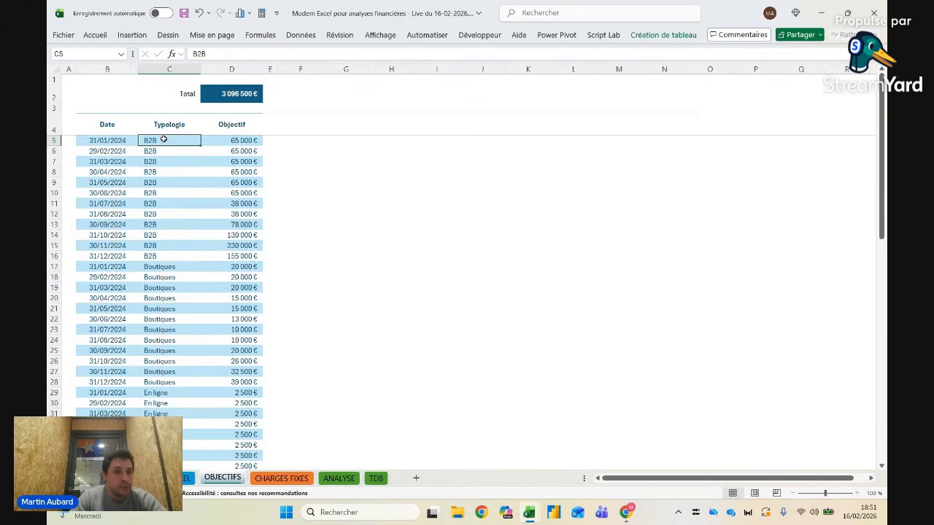
key("Right")
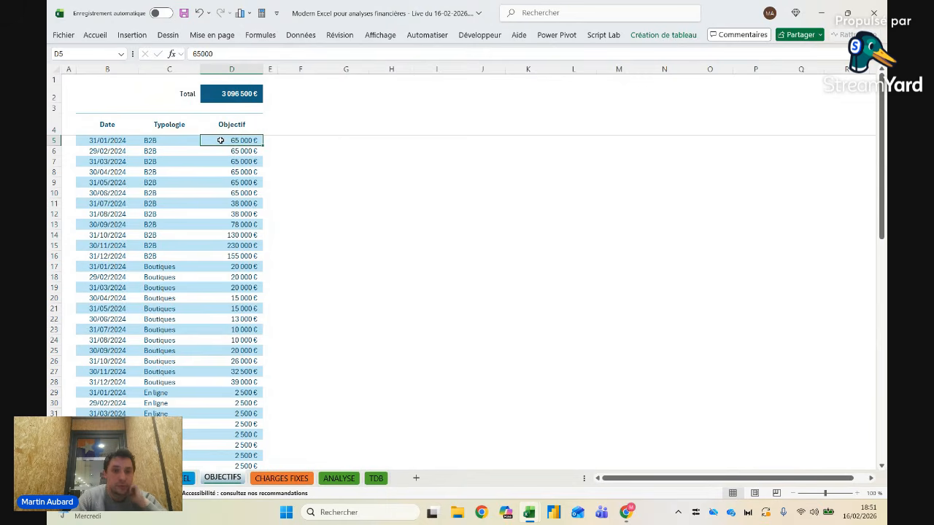
left_click(233, 267)
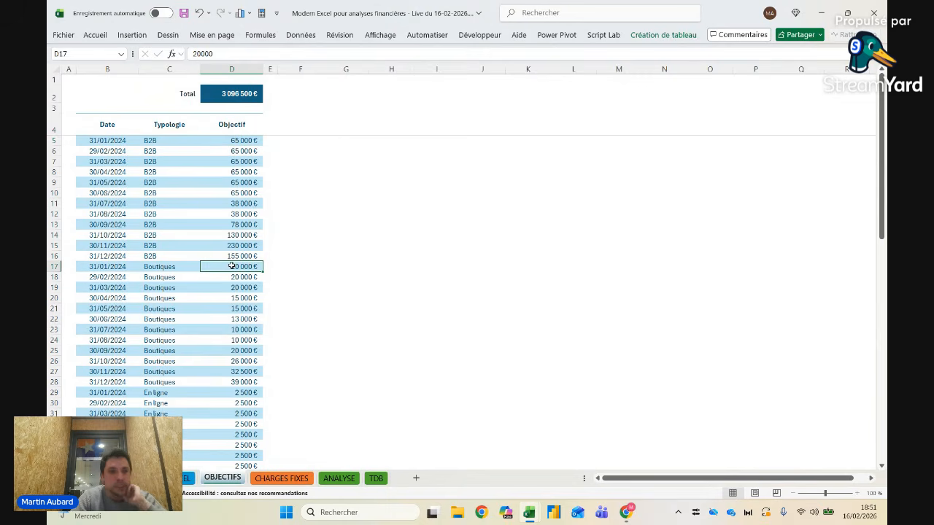
left_click(105, 268)
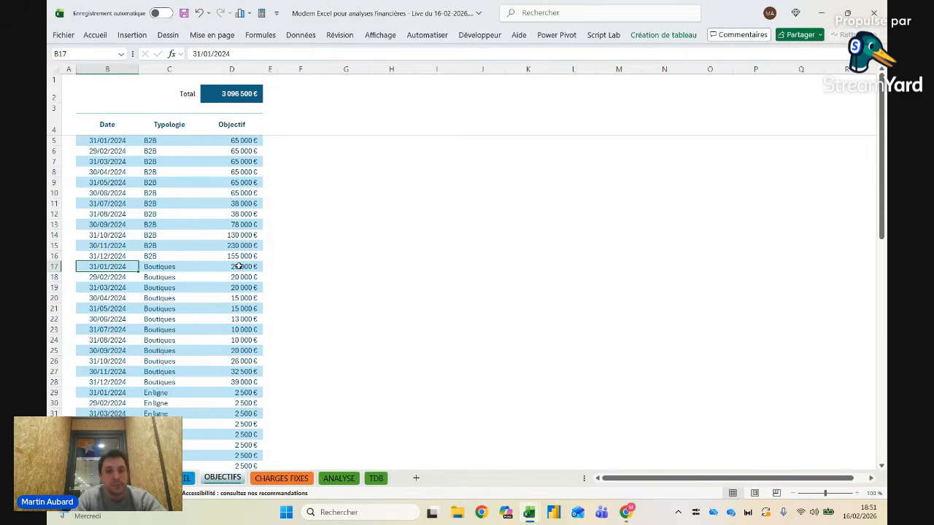
Step: Compare the Objectif total on the OBJECTIFS sheet with the CA total on the REEL sheet
left_click(231, 95)
left_click(186, 479)
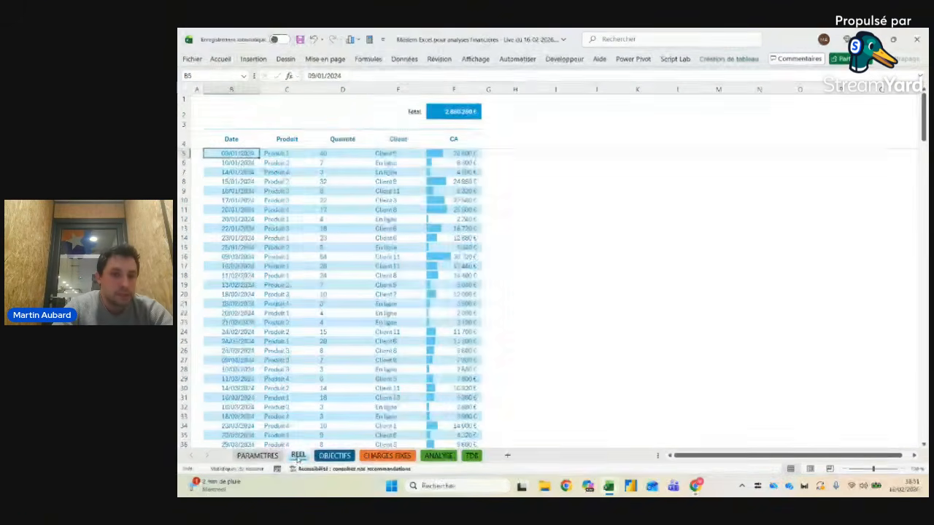
left_click(468, 113)
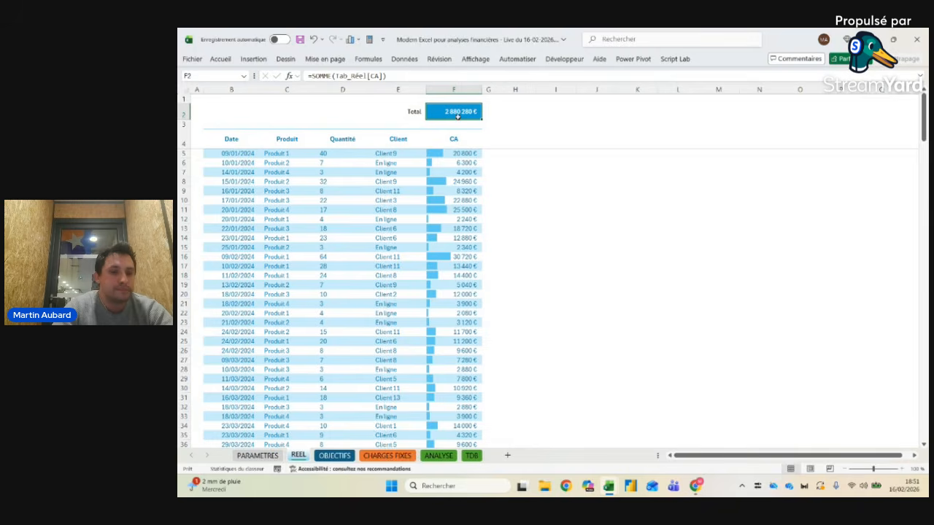
Step: Recheck the OBJECTIFS and REEL totals, and examine the Total column and the first row's distributed amounts on the CHARGES FIXES sheet
left_click(335, 456)
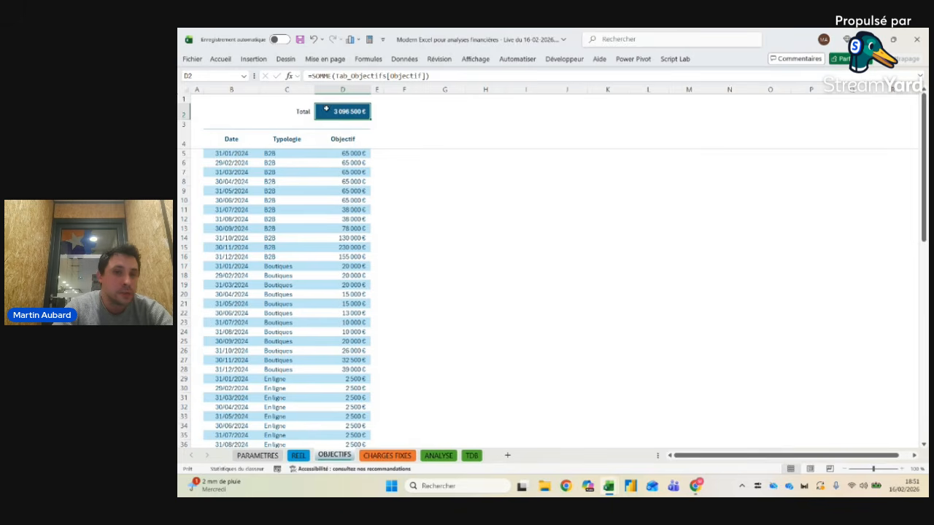
left_click(299, 455)
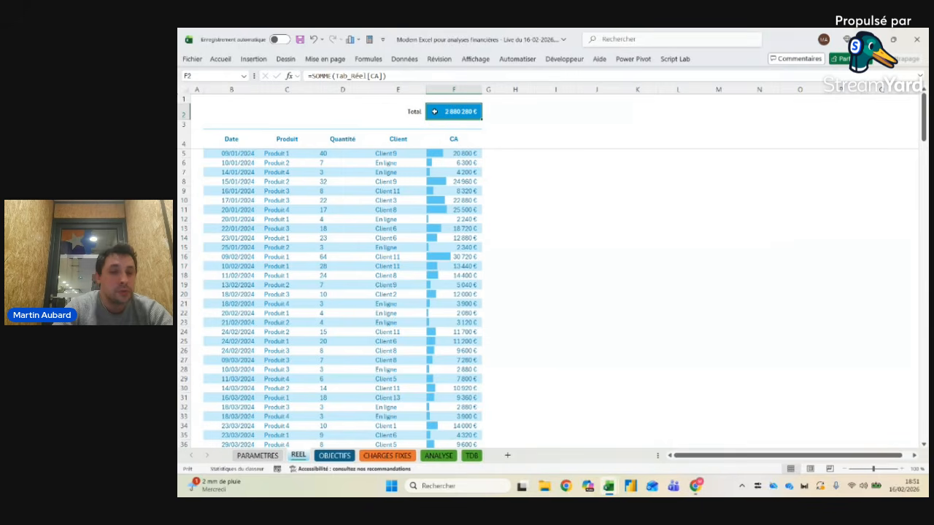
left_click(383, 455)
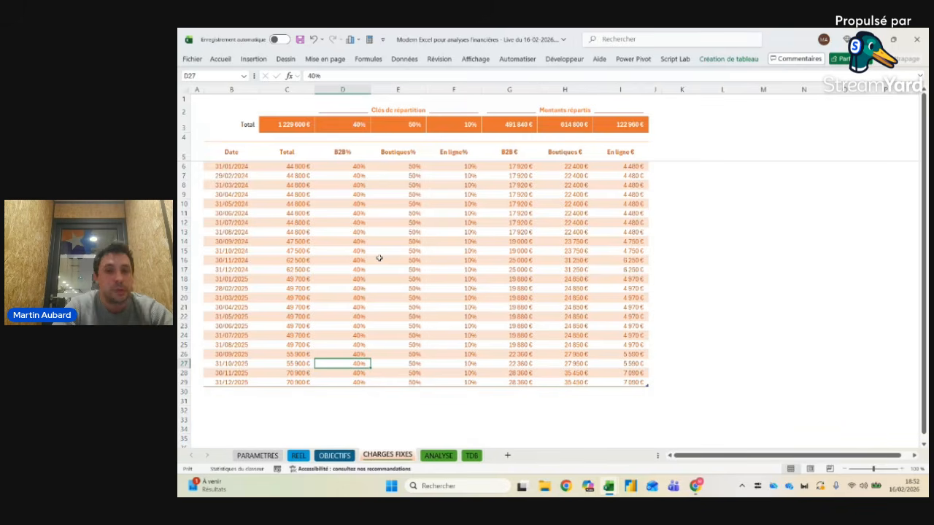
left_click(285, 144)
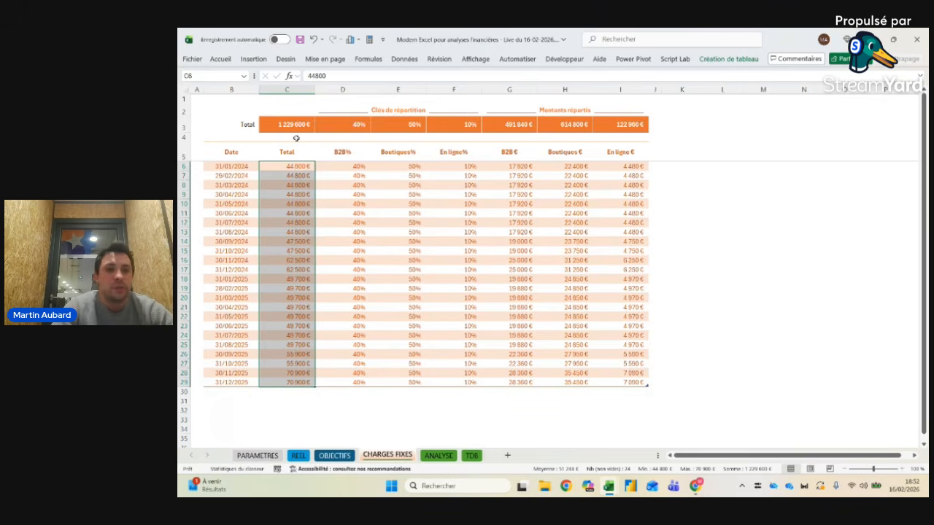
left_click(295, 145)
key("ctrl+shift+Down")
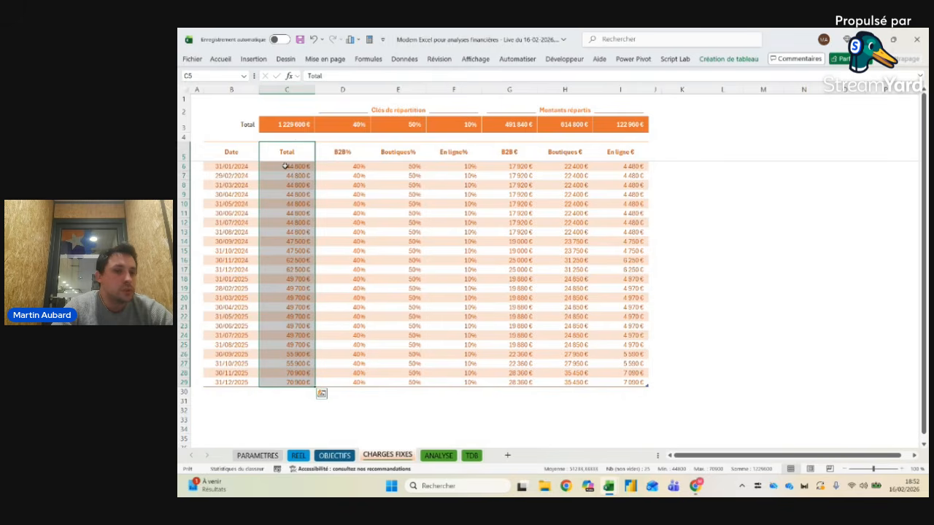
left_click(285, 166)
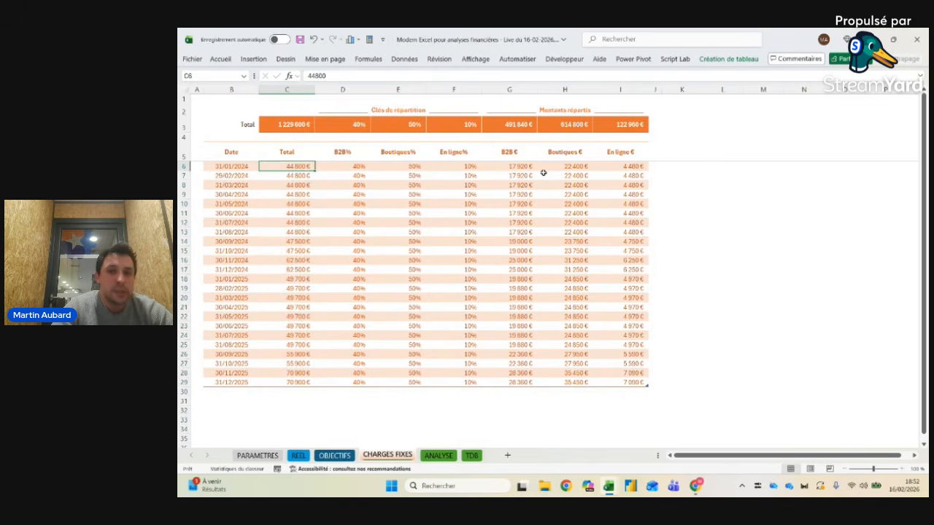
left_click_drag(523, 168, 619, 170)
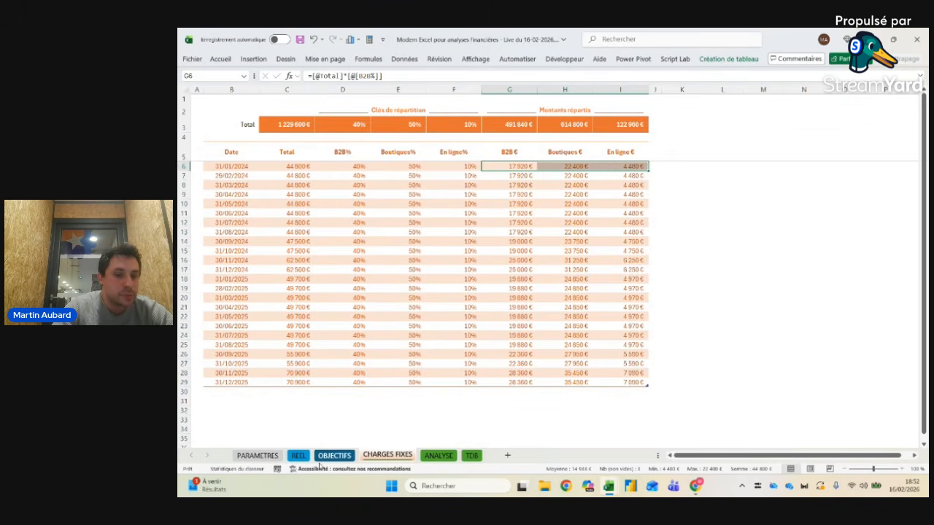
Step: Browse the sales rows of the REEL table, starting from its first Produit entry
left_click(299, 456)
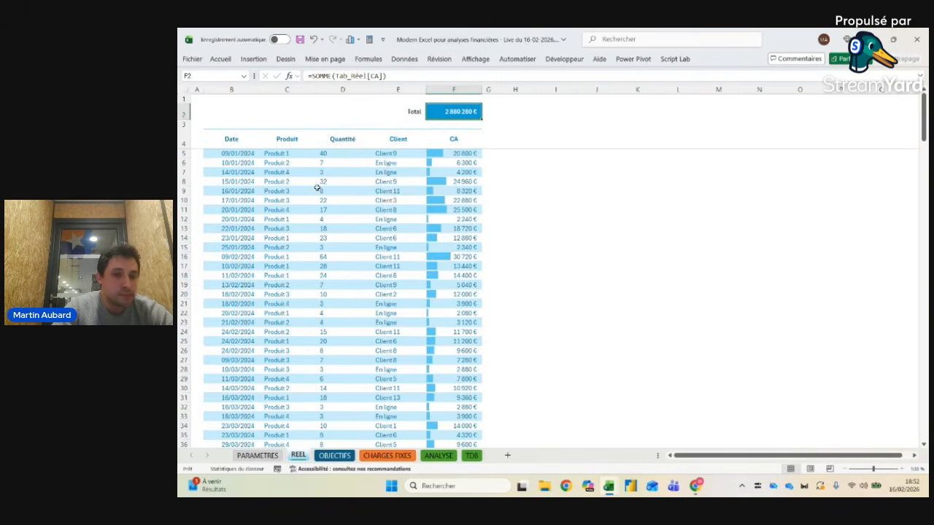
left_click(284, 153)
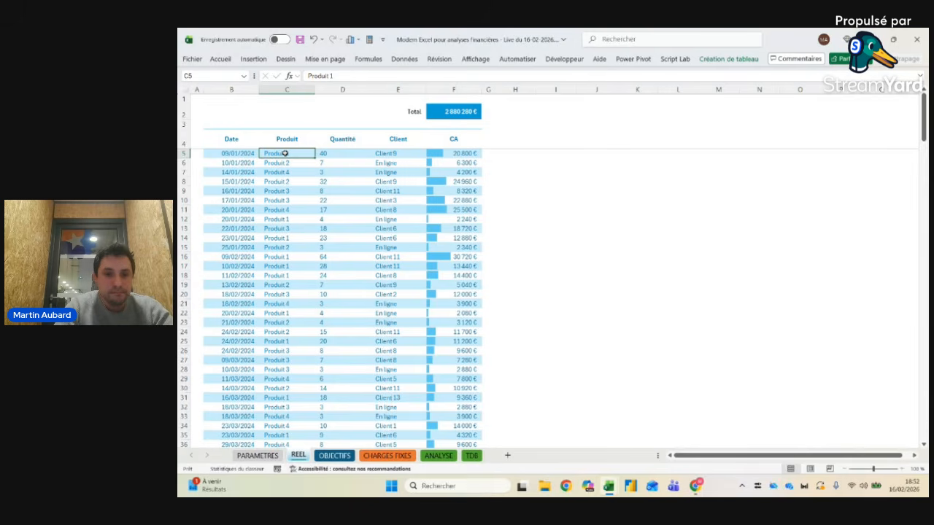
scroll(398, 313, "down", 10)
scroll(398, 312, "down", 20)
scroll(398, 312, "down", 20)
scroll(398, 312, "up", 20)
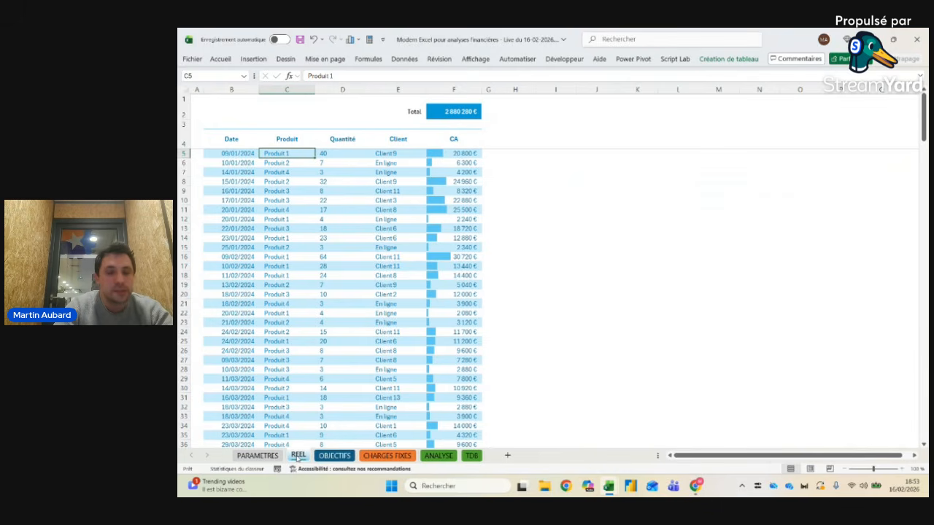
Step: Select all the data in the REEL table and revisit the OBJECTIFS and CHARGES FIXES sheets
left_click(210, 129)
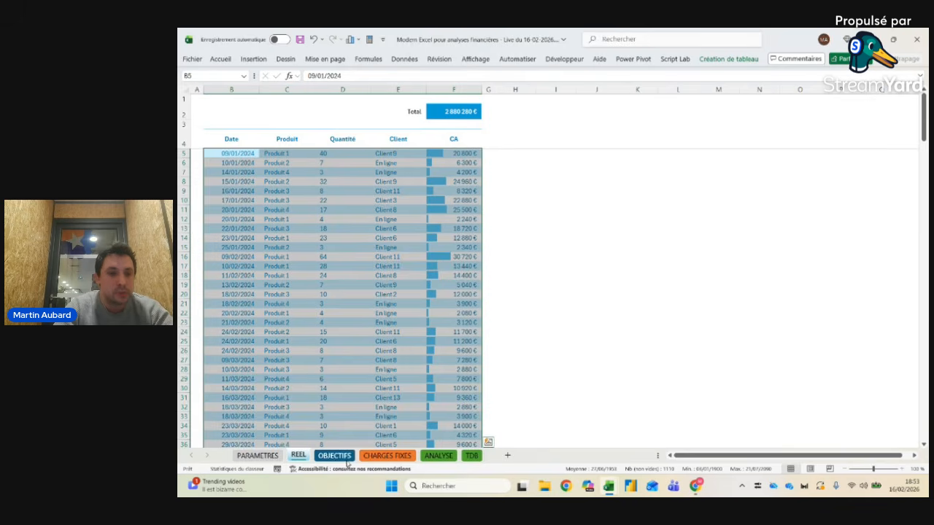
left_click(344, 456)
left_click(369, 456)
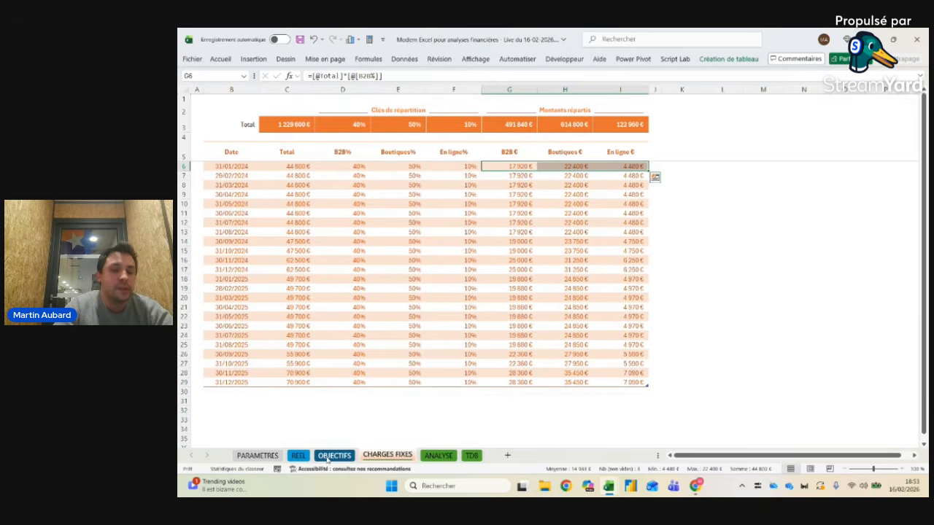
Step: Review how the PARAMETRES sheet assigns a Typologie to each client listed in the REEL sales, down to the row below the table
left_click(257, 456)
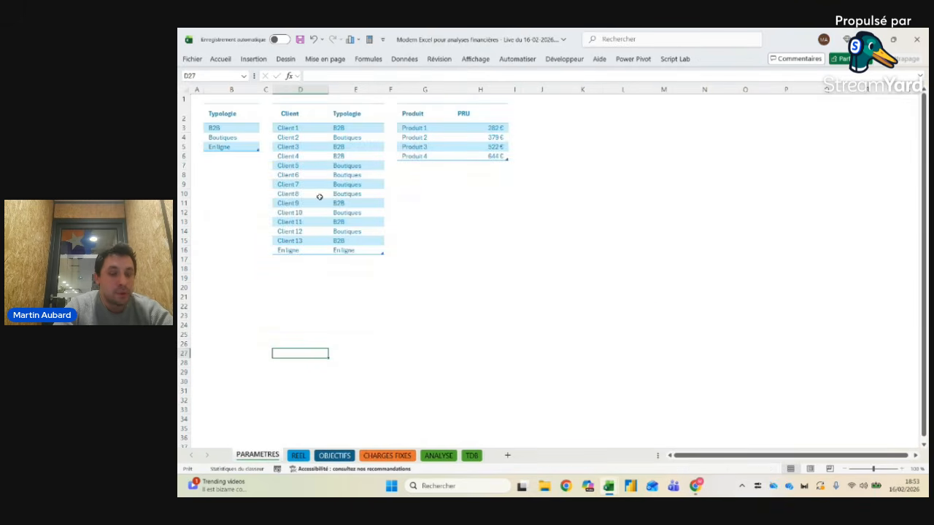
left_click(299, 455)
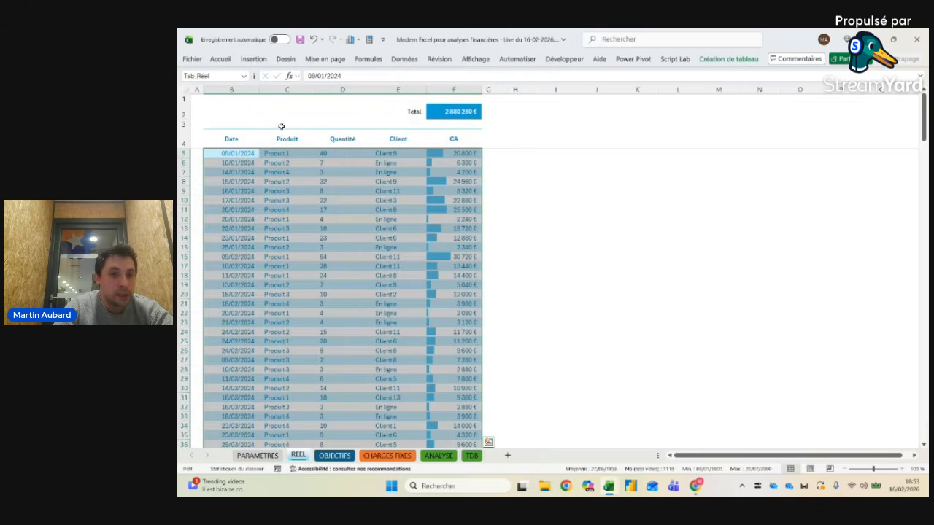
left_click(275, 190)
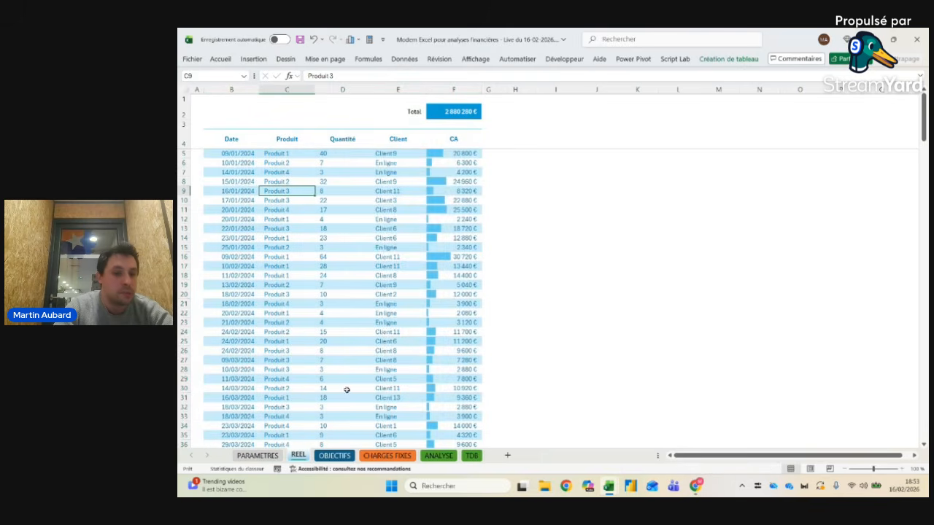
left_click(257, 455)
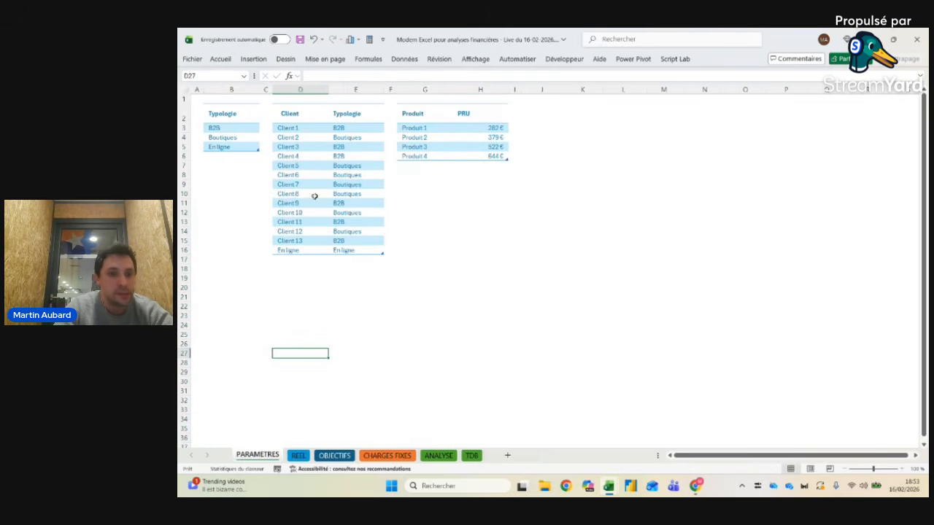
left_click(299, 129)
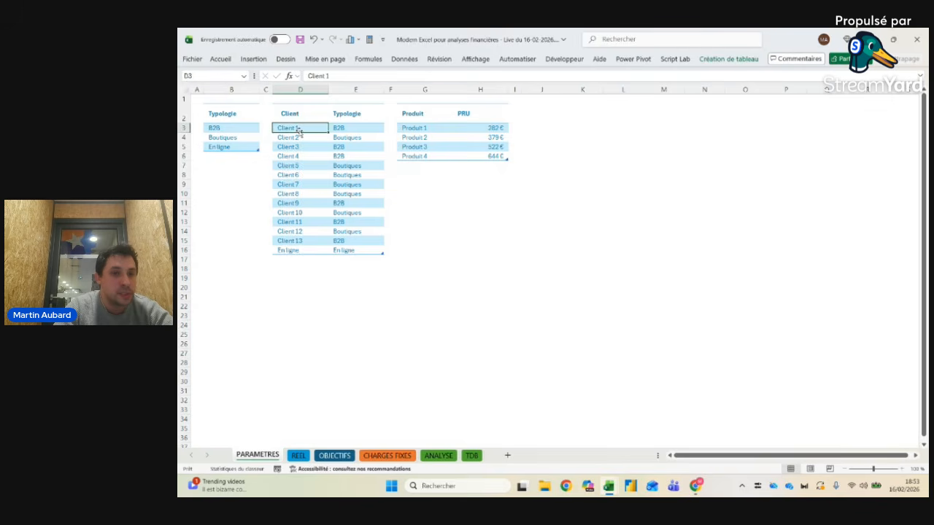
left_click(359, 130)
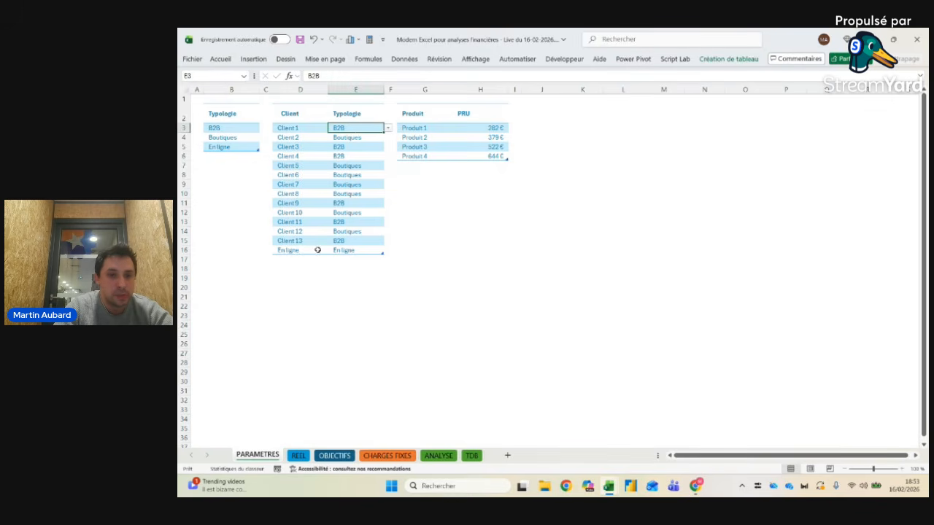
left_click(296, 261)
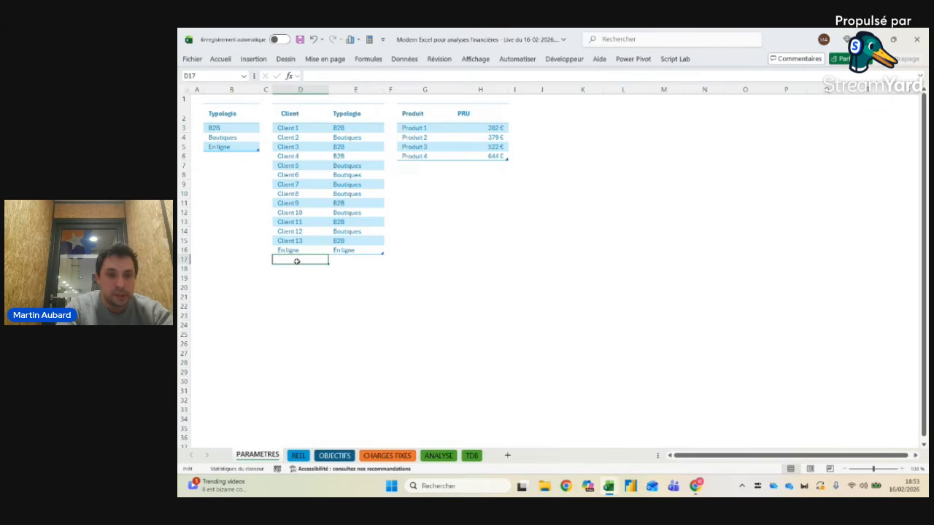
Step: Relate the product, quantity and CA of the first REEL sale to the PRU of Produit 1 on the PARAMETRES sheet
left_click(427, 136)
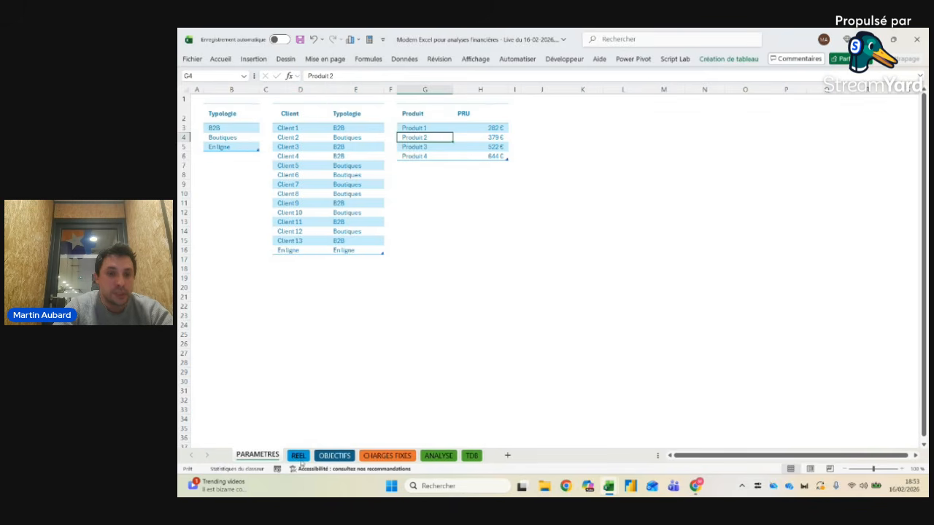
left_click(297, 456)
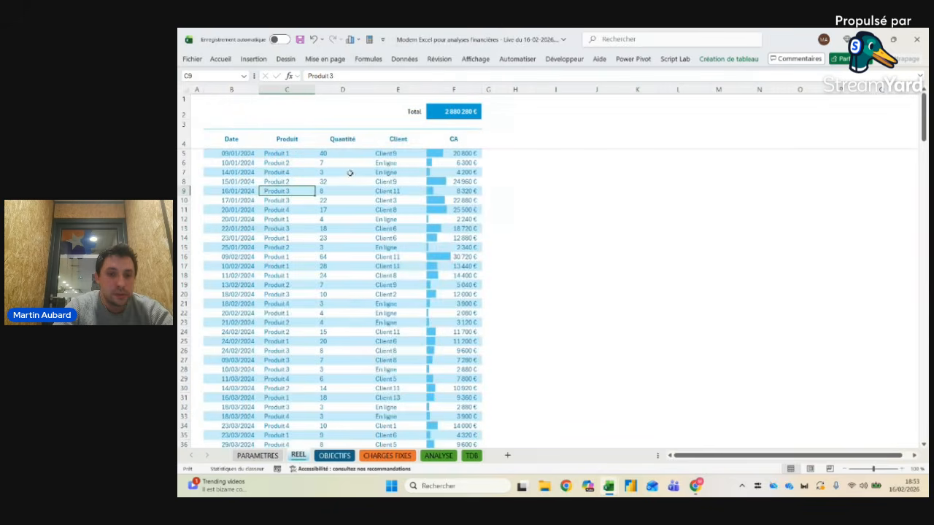
left_click(334, 152)
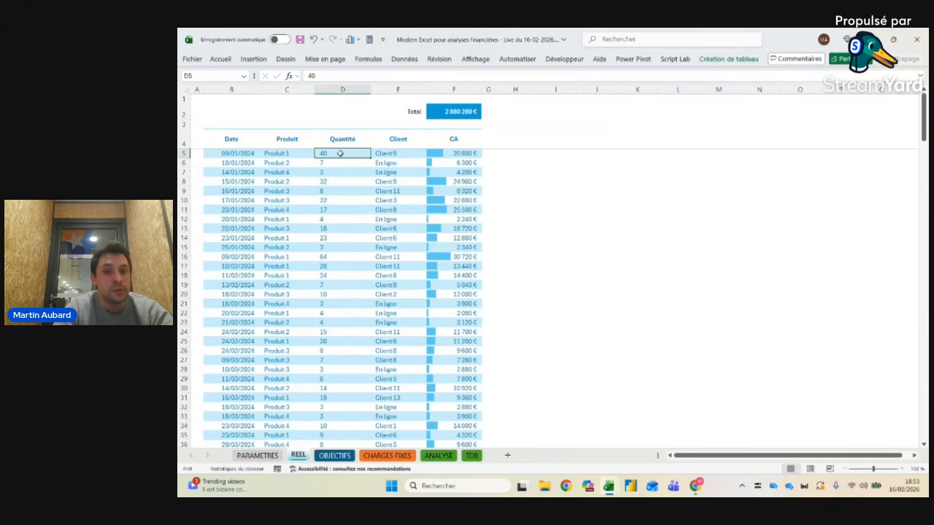
left_click(466, 153)
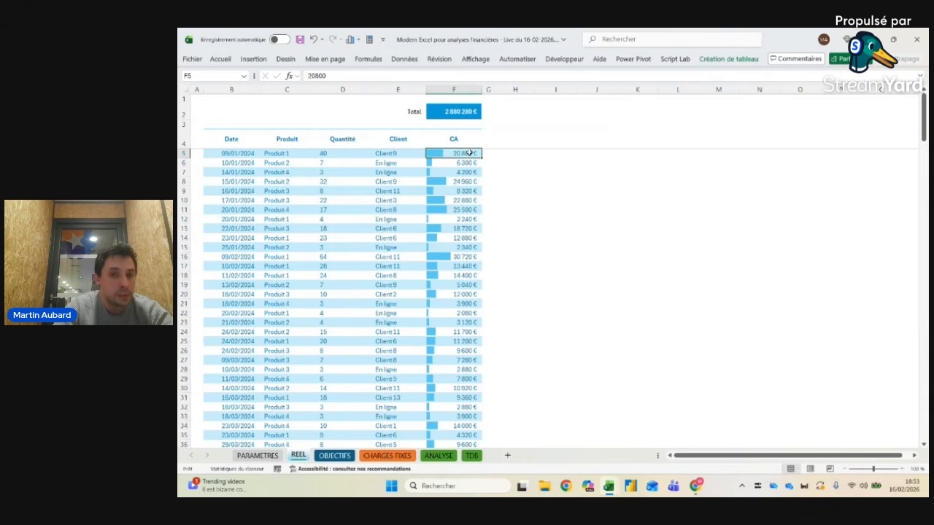
left_click(339, 159)
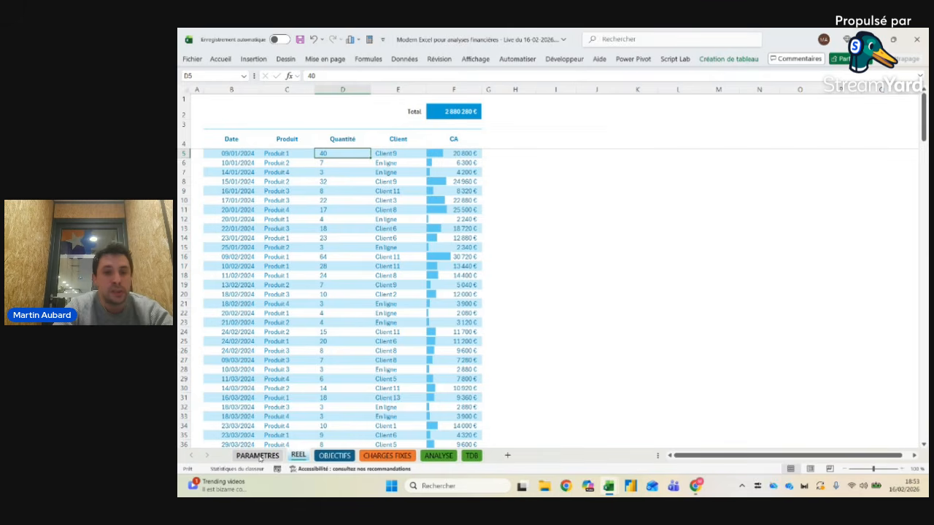
left_click(274, 150)
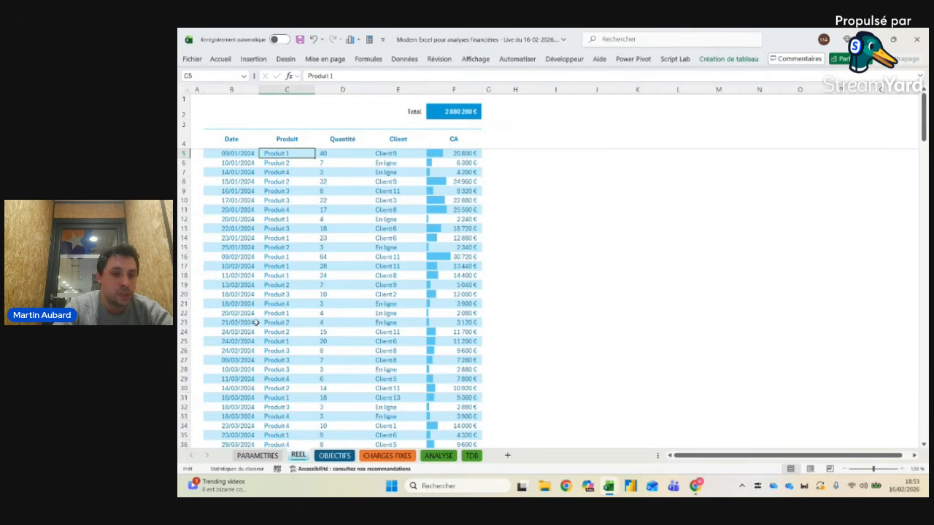
left_click(256, 455)
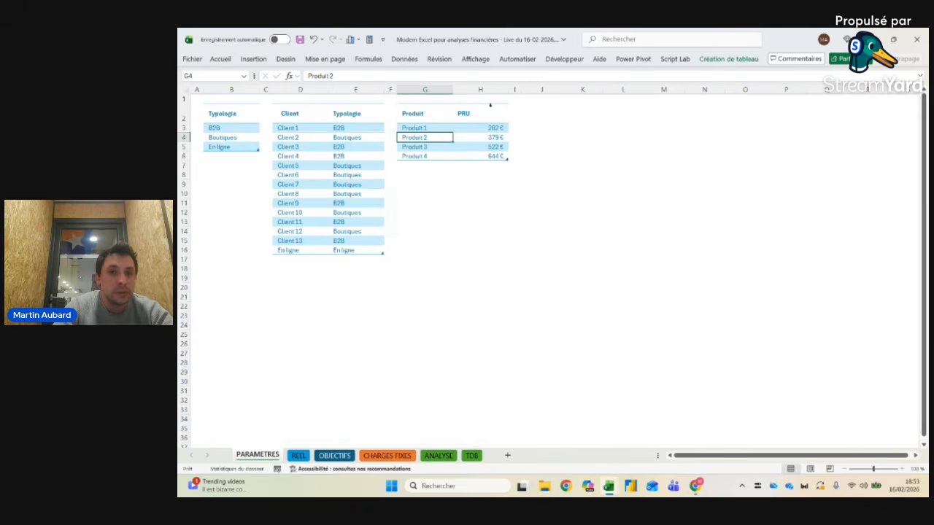
left_click(483, 128)
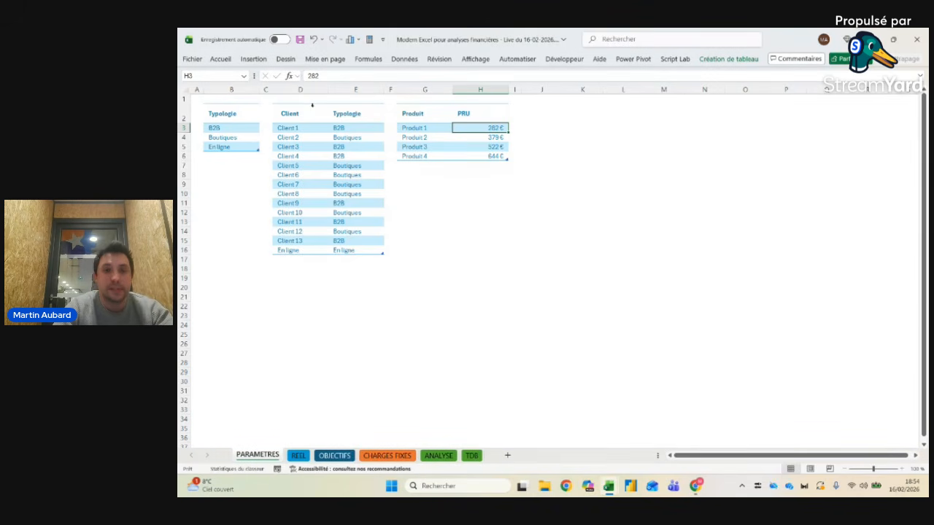
Step: Open the workbook's Power Pivot data model and examine the table relationships in diagram view
left_click(632, 59)
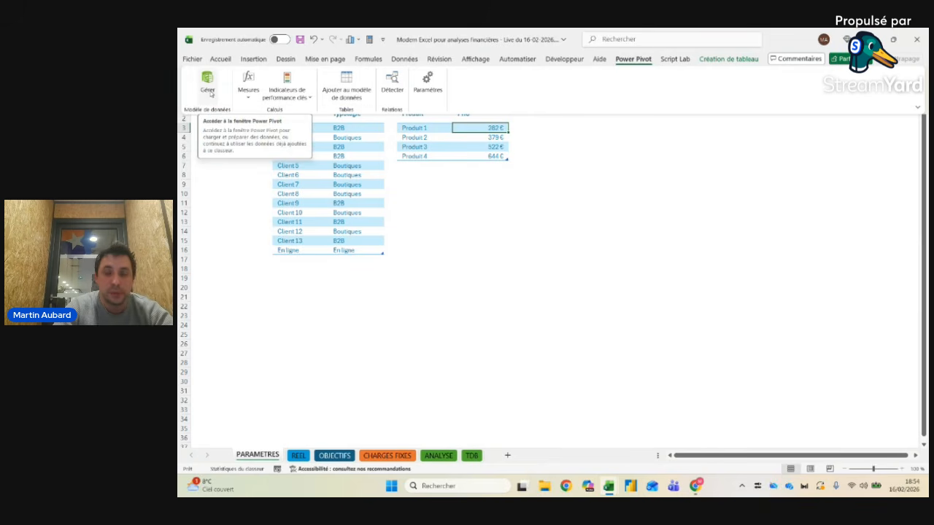
left_click(208, 86)
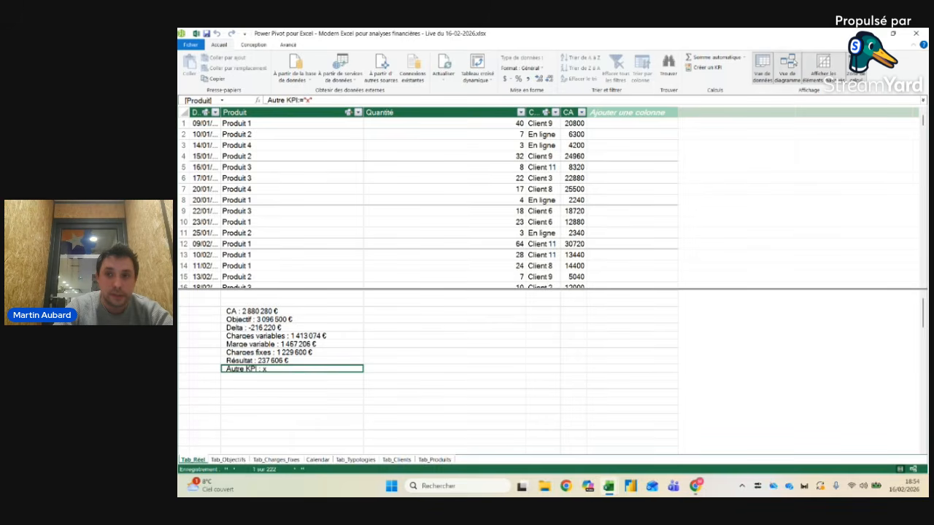
left_click(788, 67)
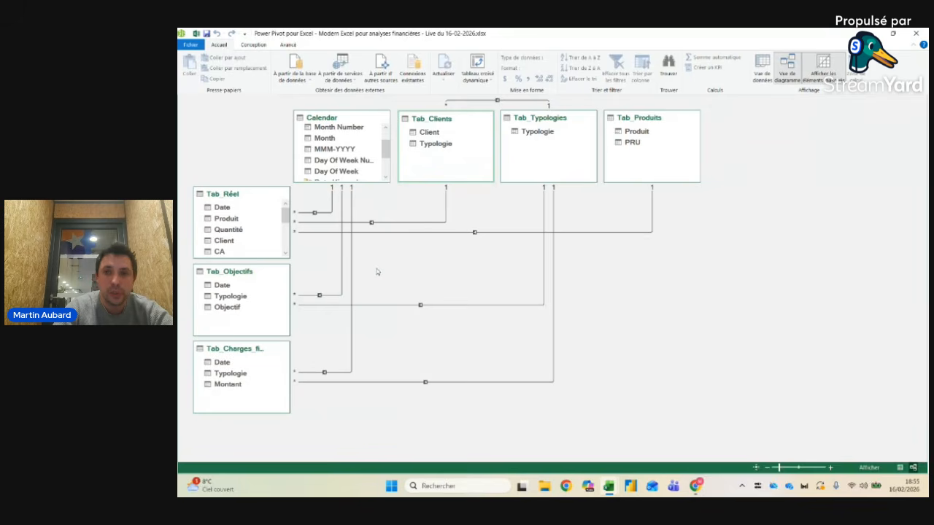
Step: Return the data model to data view and inspect the formulas of the CA, Objectif, Delta and Charges variables measures
left_click(763, 77)
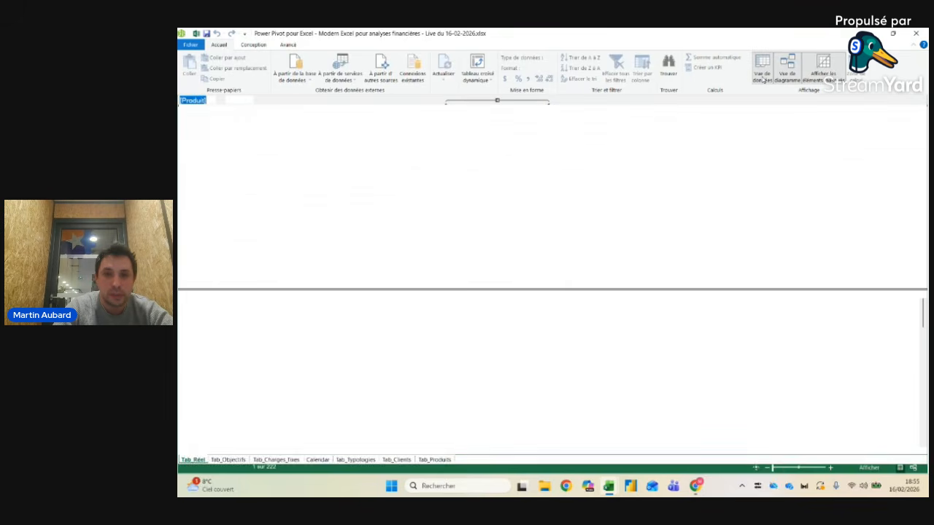
left_click(281, 312)
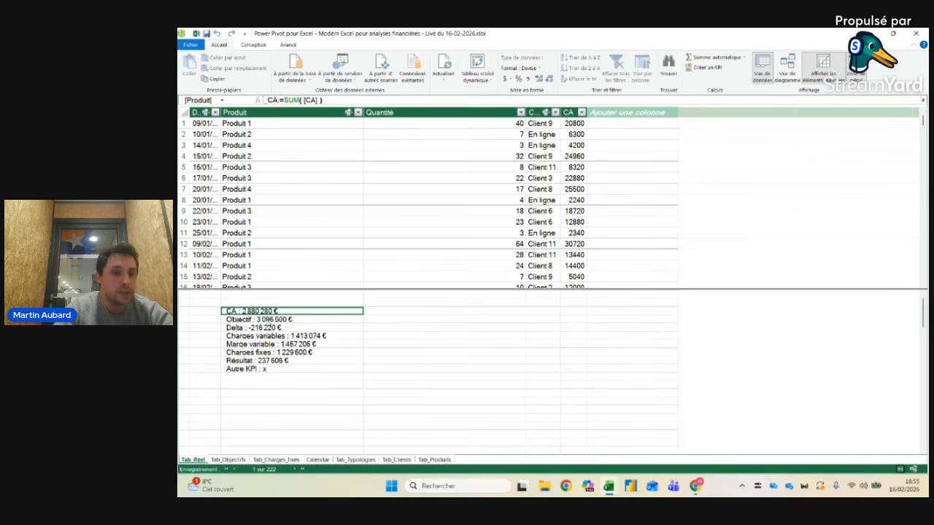
key("Down")
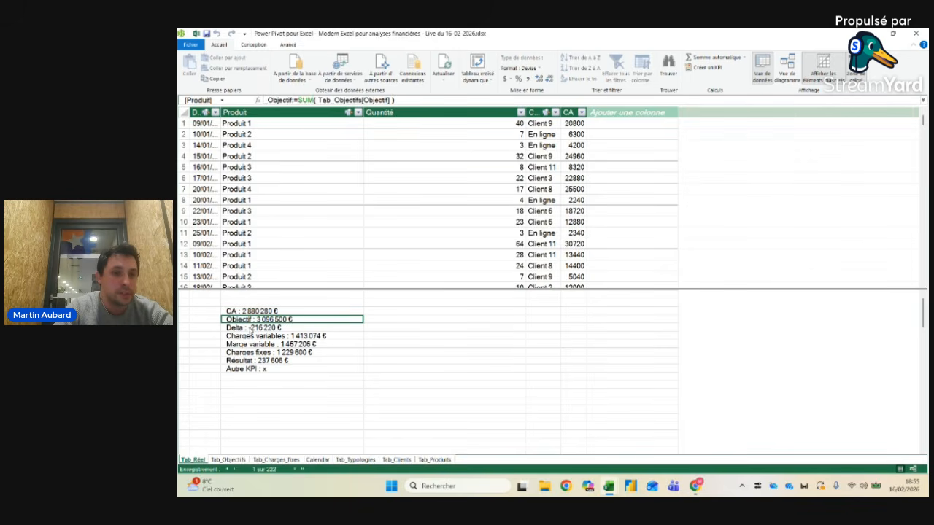
key("Down")
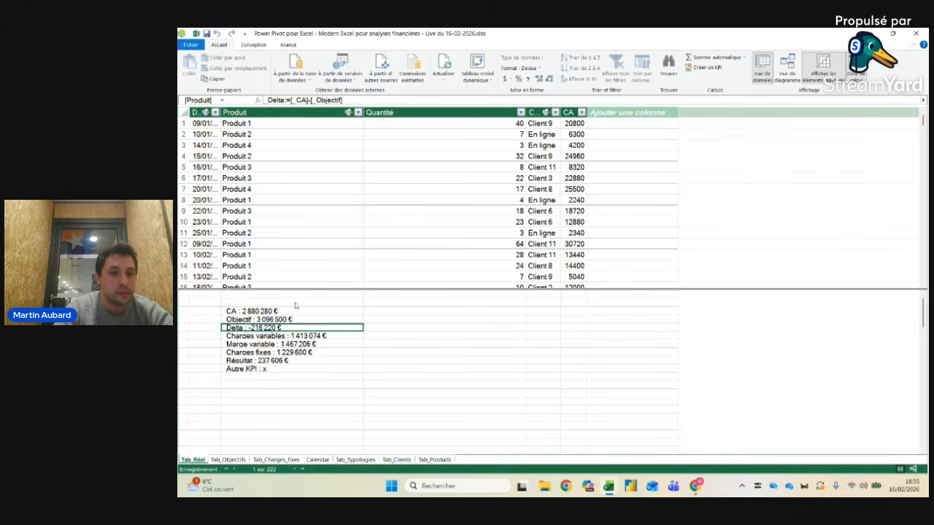
left_click(273, 340)
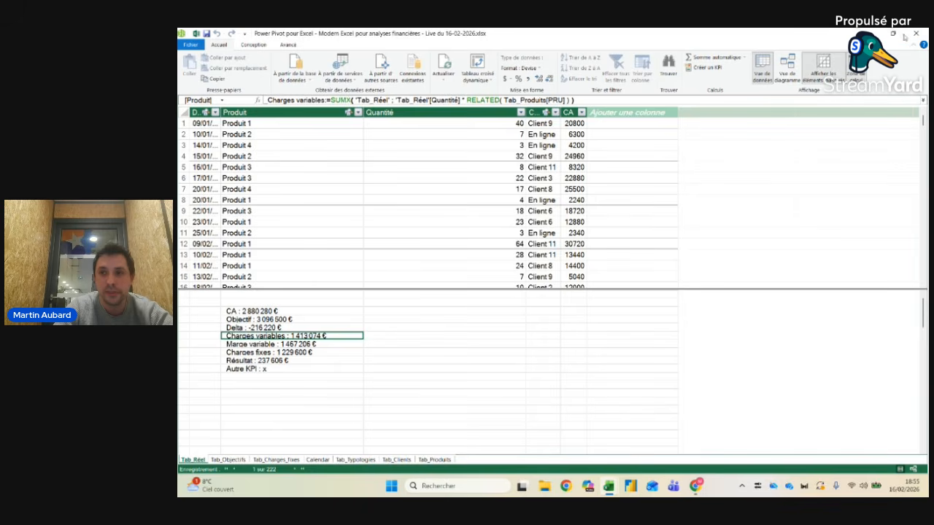
Step: Close the Power Pivot window and review the pivot tables on the ANALYSE sheet and the charts on the TDB dashboard
left_click(917, 34)
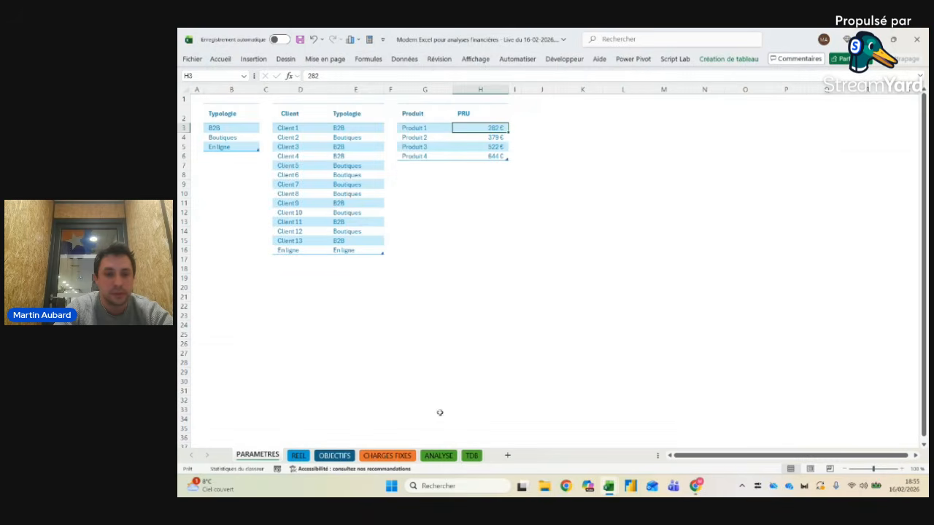
left_click(448, 456)
left_click(458, 343)
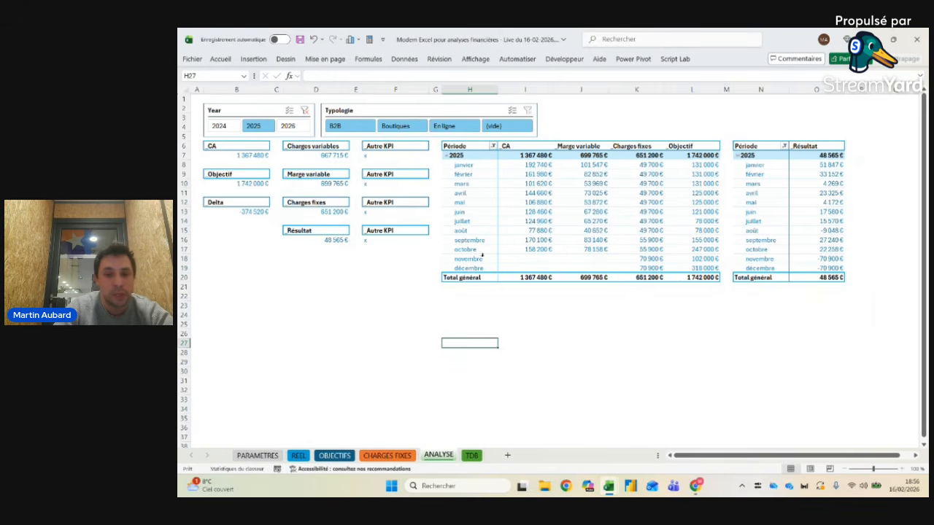
left_click(471, 455)
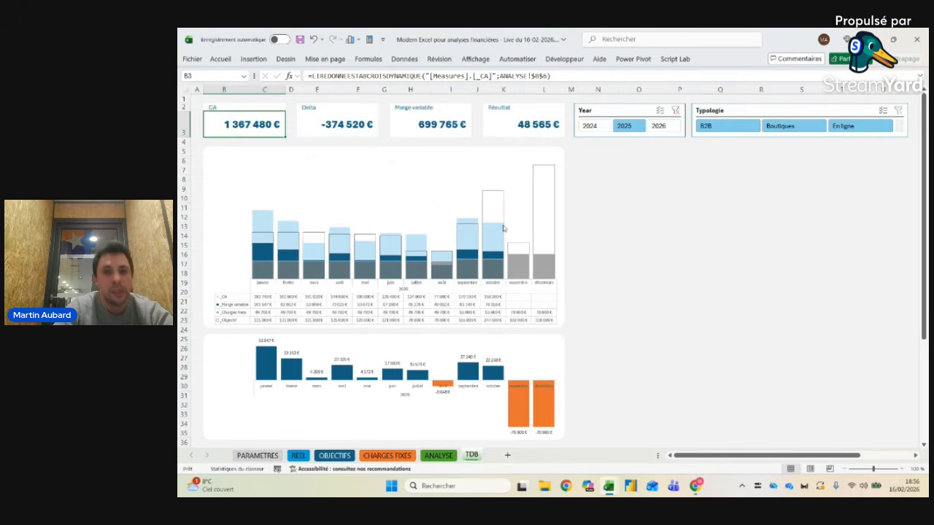
left_click(603, 151)
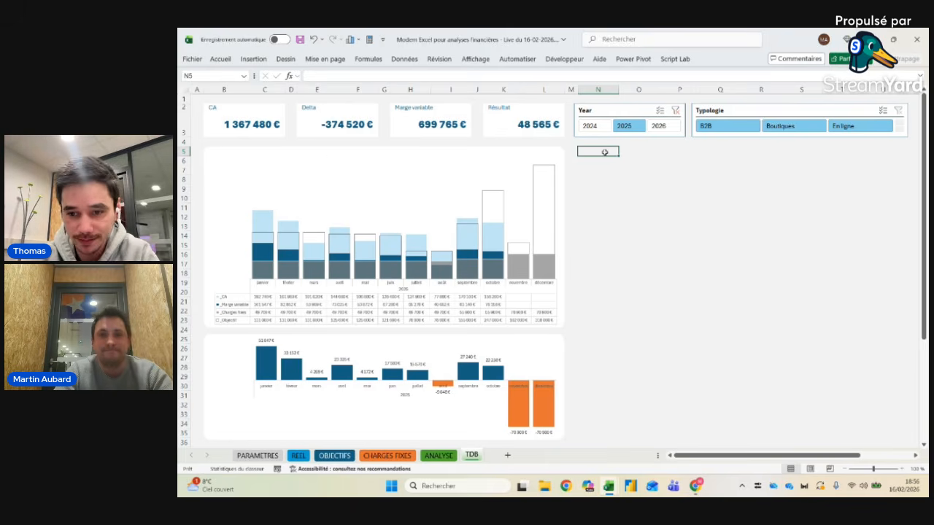
Step: Save the financial analysis workbook and close it
left_click(299, 39)
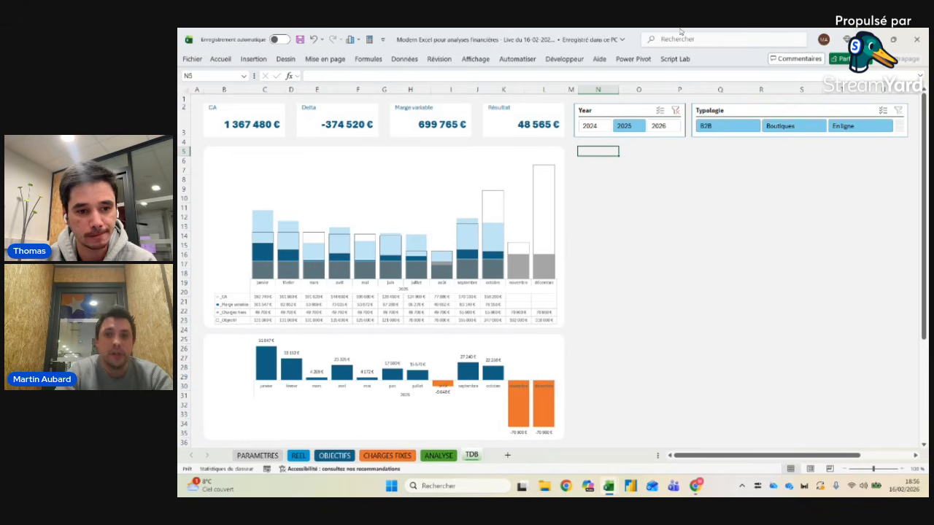
right_click(715, 63)
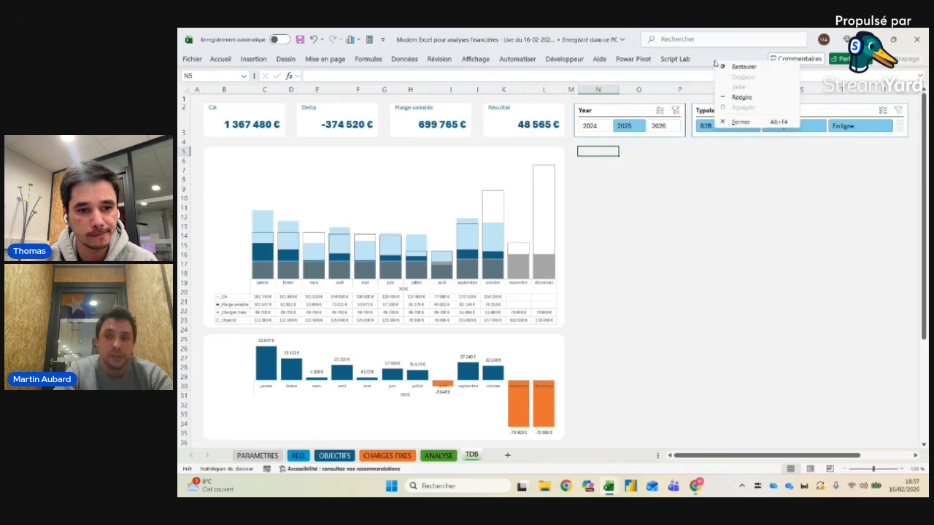
left_click(704, 65)
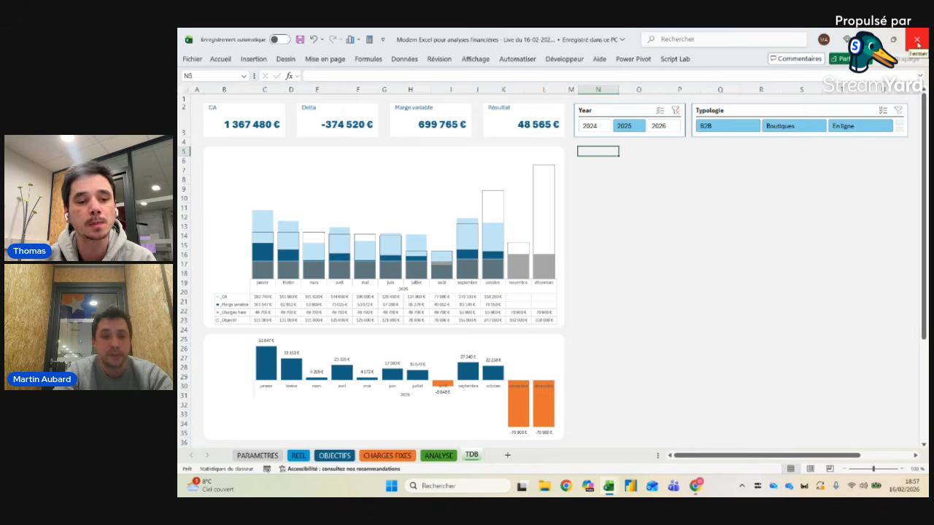
left_click(917, 42)
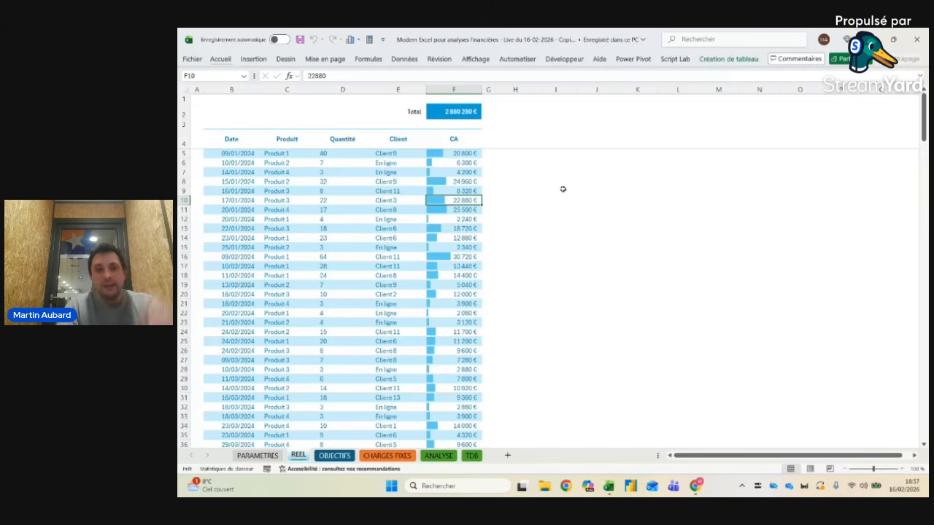
Step: Keep the ribbon permanently expanded in the workbook copy, with a Produit cell of the REEL table selected
left_click(285, 273)
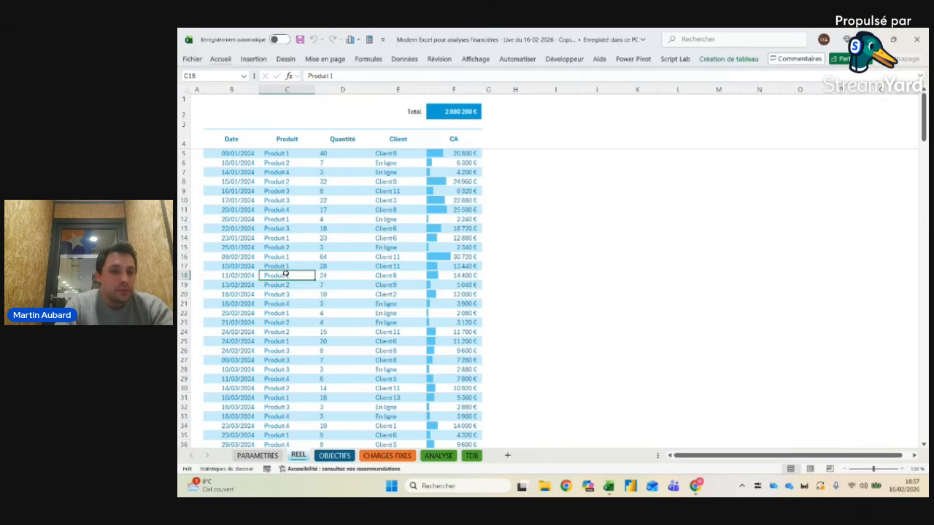
left_click(309, 210)
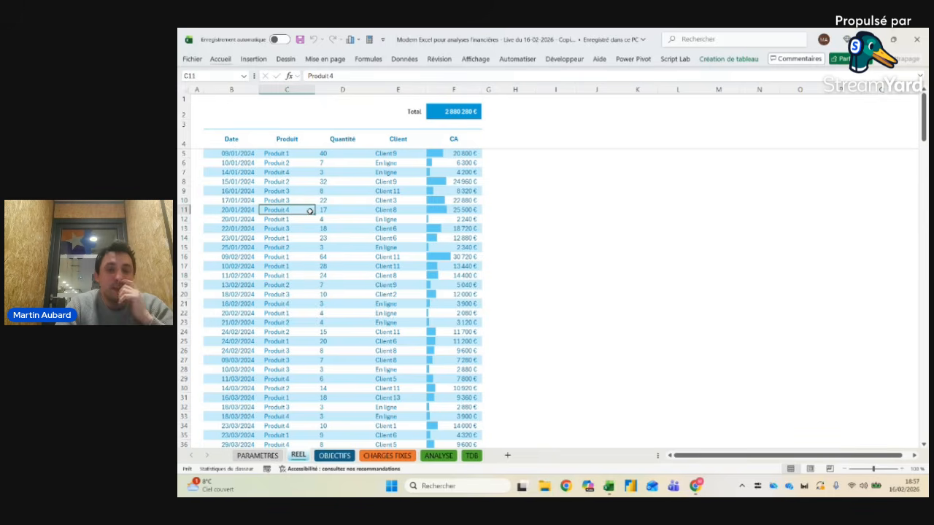
double_click(222, 60)
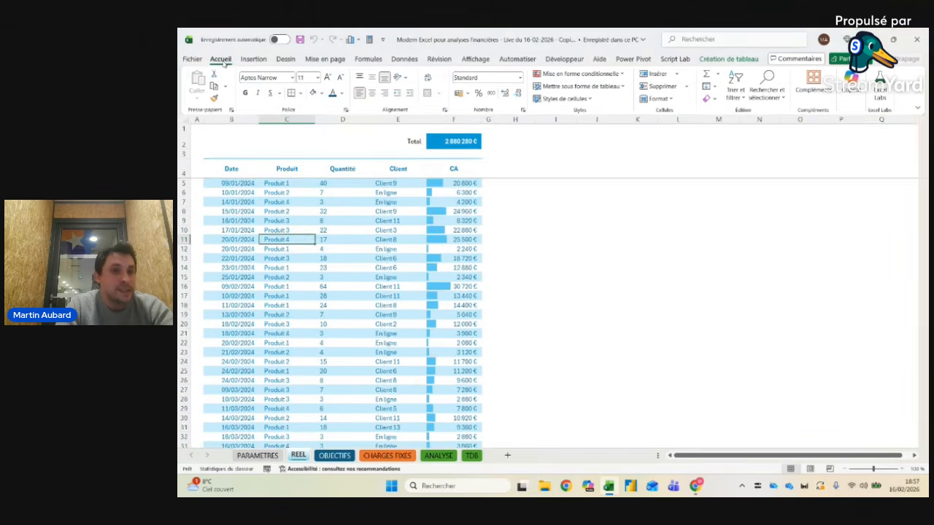
Step: Examine the PivotTable creation options for Tab_Réel, including adding the data to the data model, and leave without creating one
left_click(368, 268)
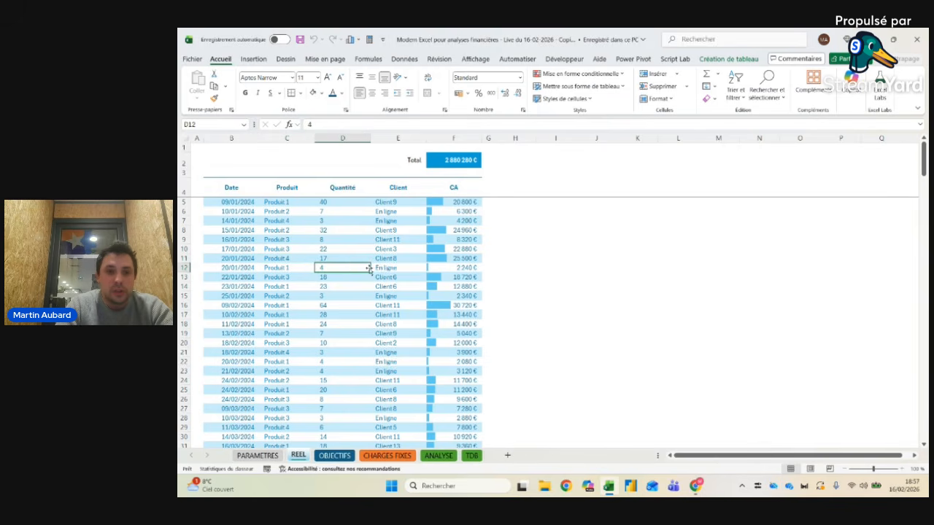
left_click(341, 258)
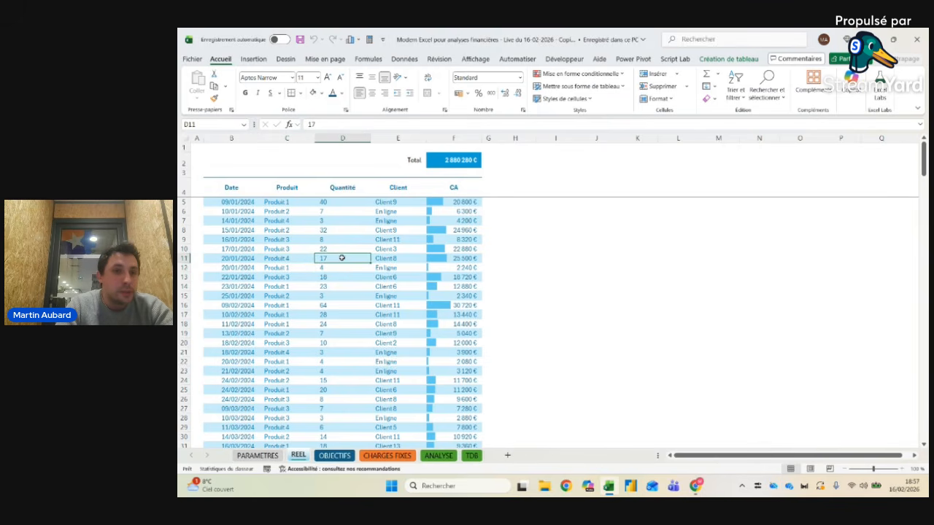
left_click(257, 60)
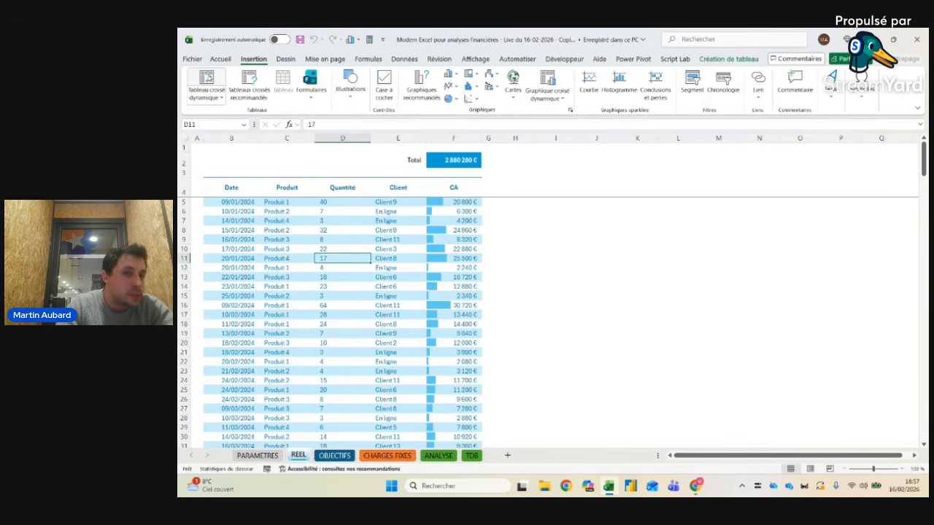
left_click(206, 79)
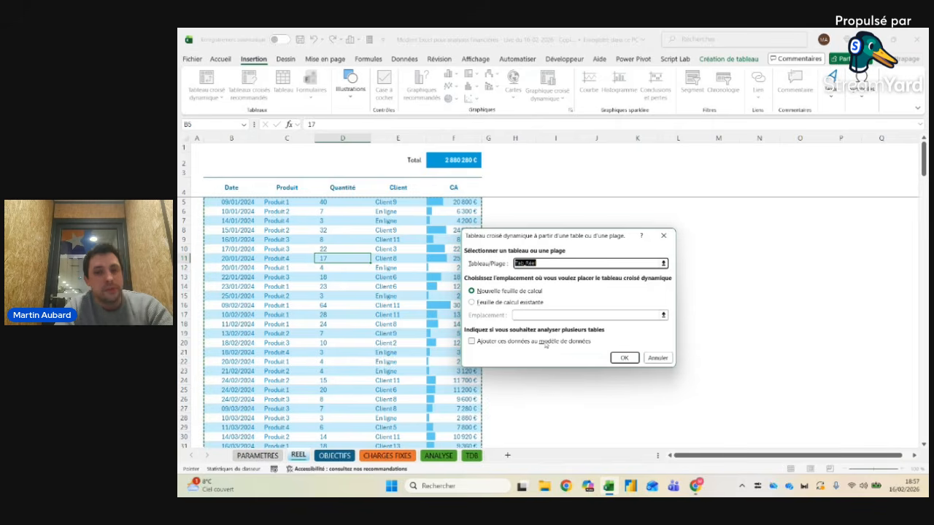
key("Escape")
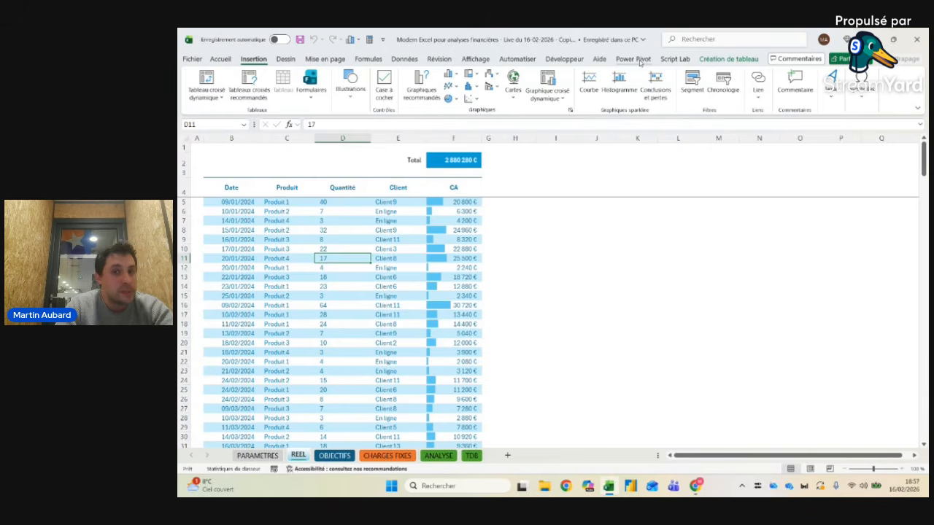
Step: Check in the COM add-ins list of the Excel options that Microsoft Power Pivot for Excel is enabled
right_click(592, 109)
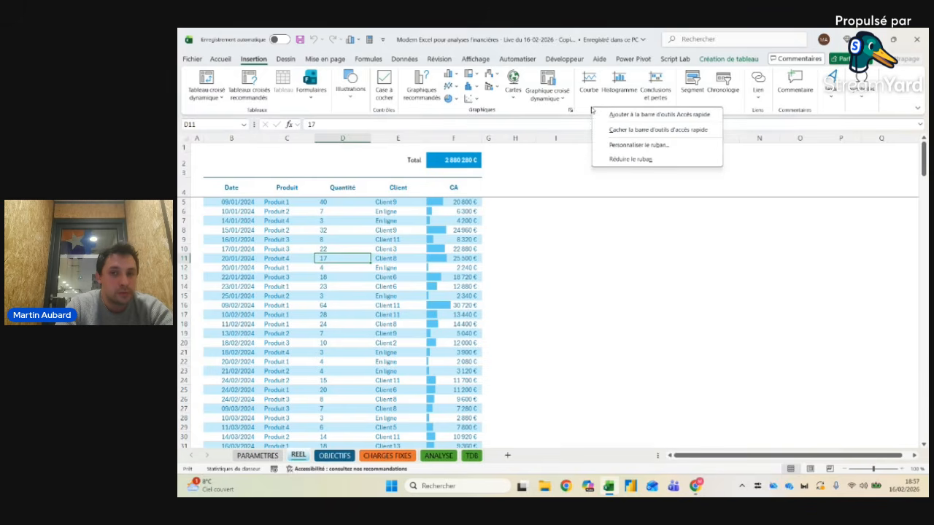
left_click(636, 144)
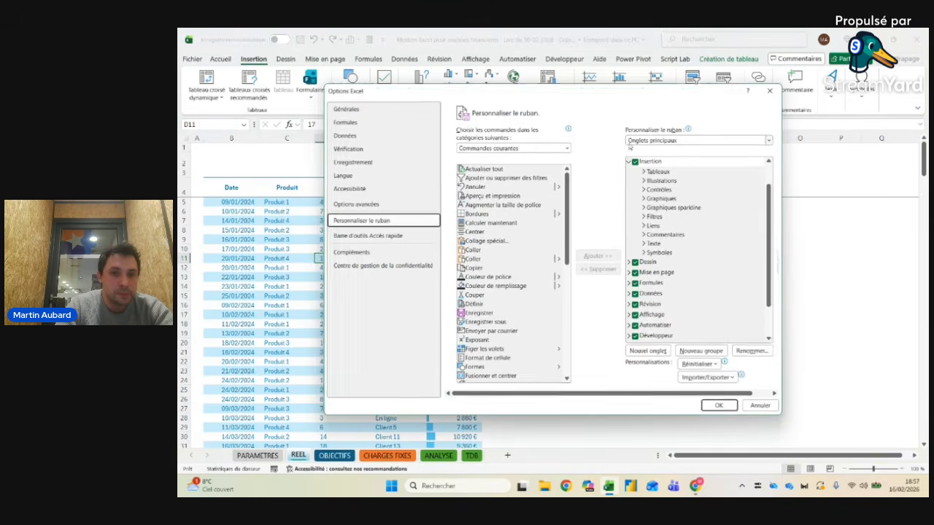
left_click(371, 254)
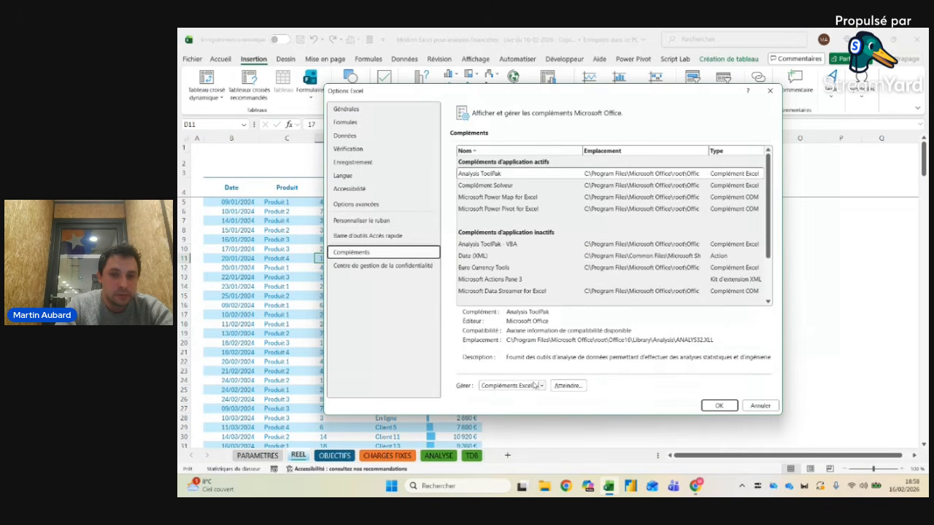
left_click(540, 386)
left_click(523, 406)
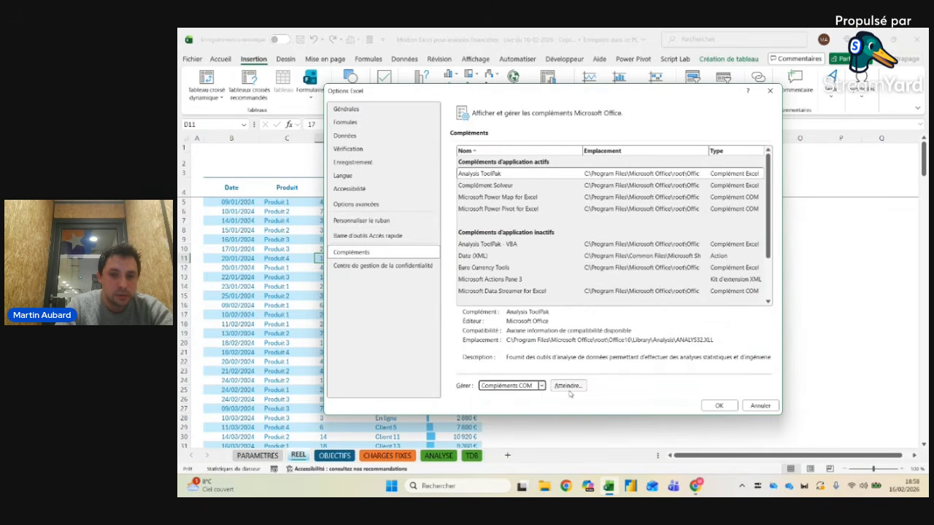
left_click(567, 386)
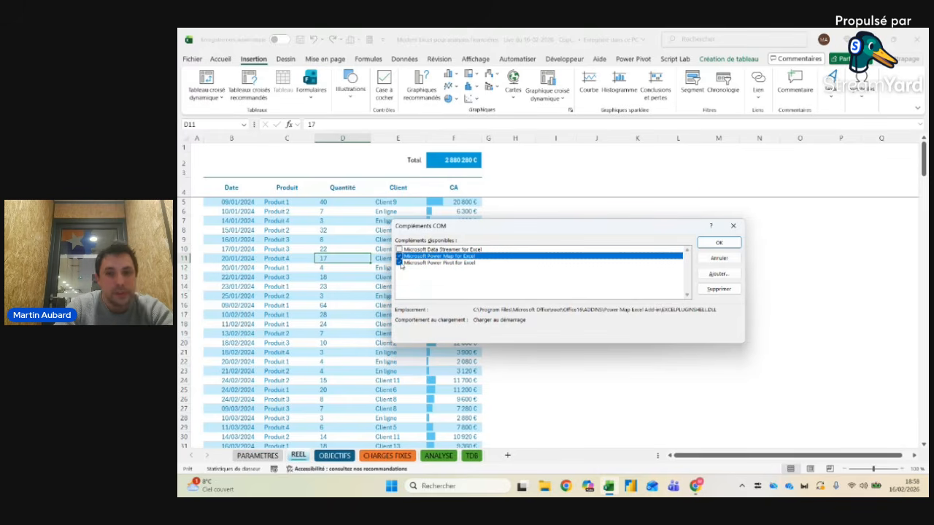
left_click(718, 242)
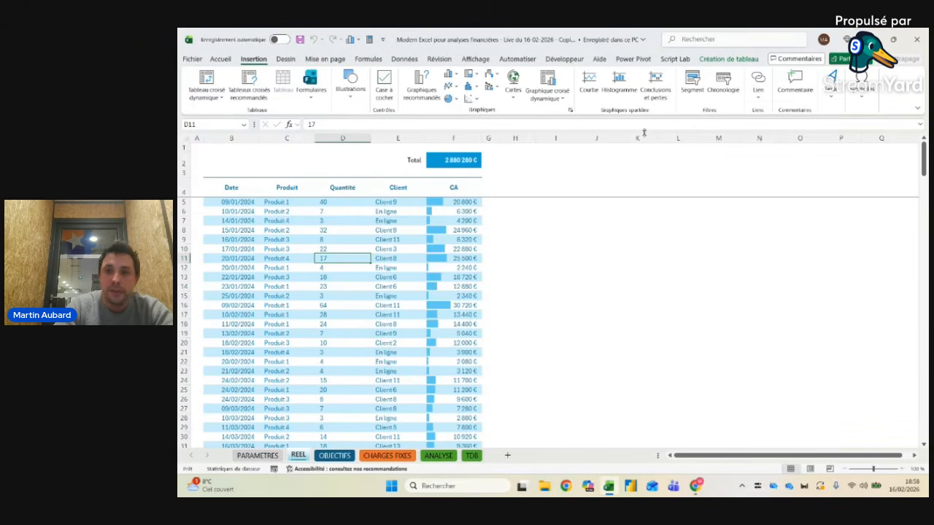
Step: Add the REEL sales table Tab_Réel to the Power Pivot data model
left_click(633, 59)
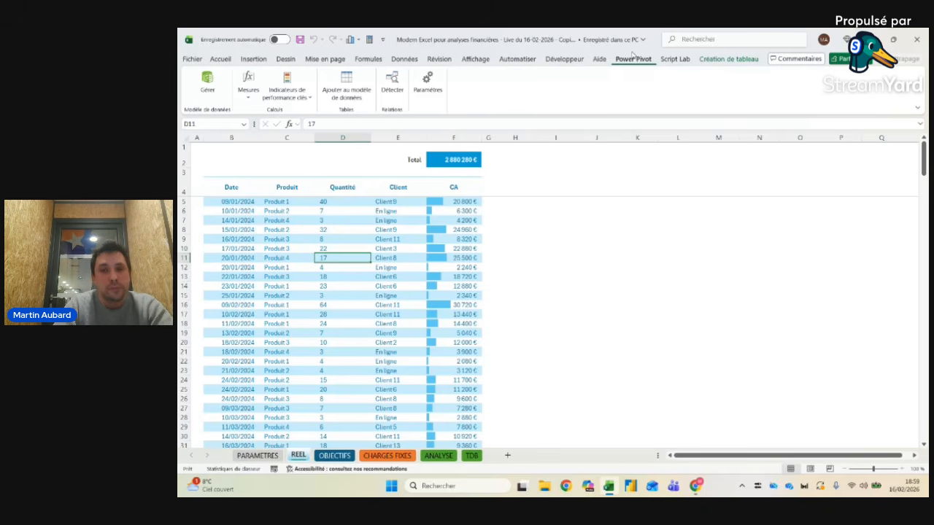
left_click(413, 255)
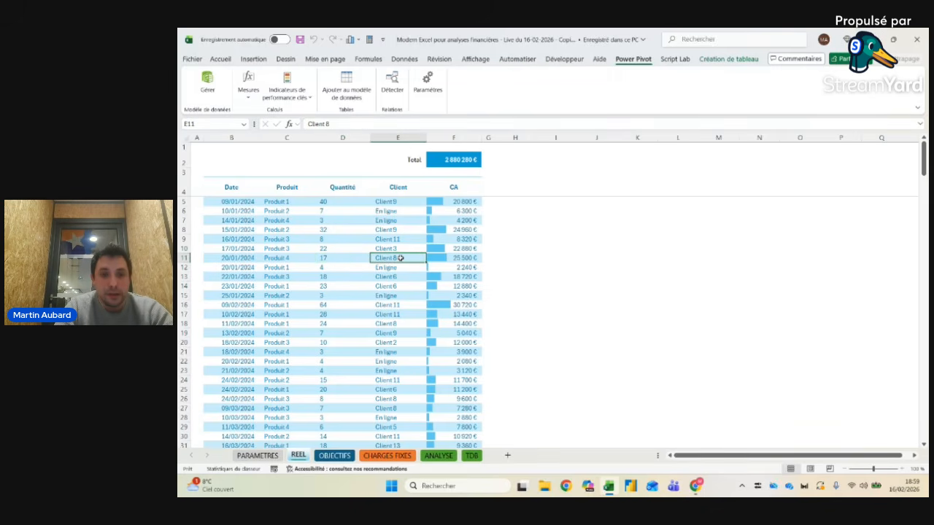
left_click(290, 217)
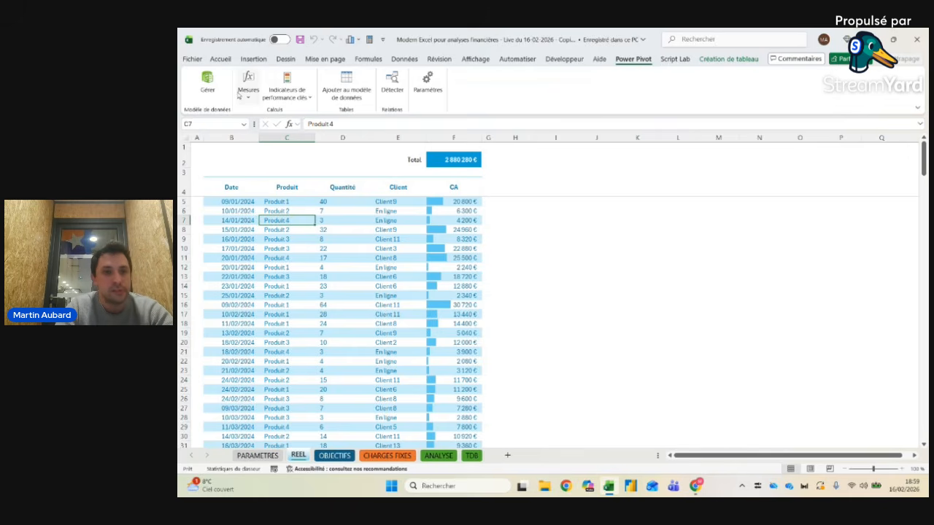
left_click(279, 305)
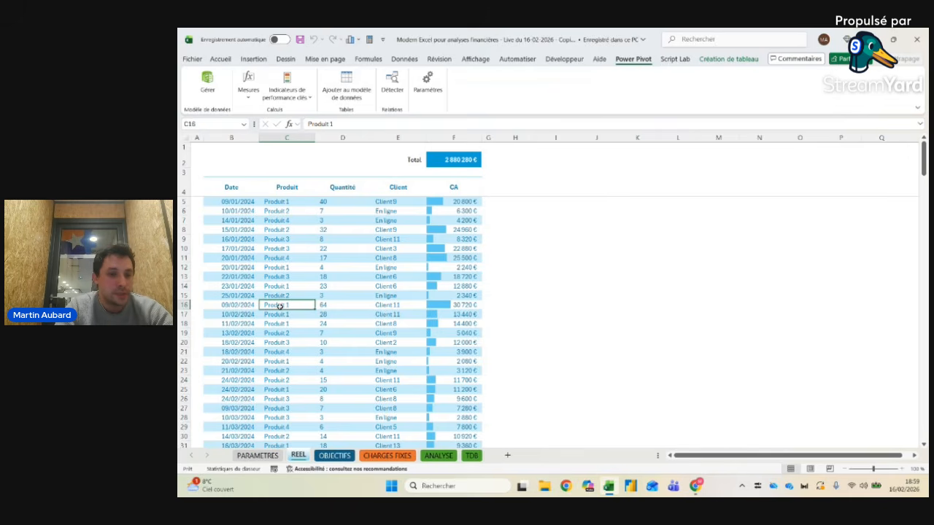
left_click(357, 82)
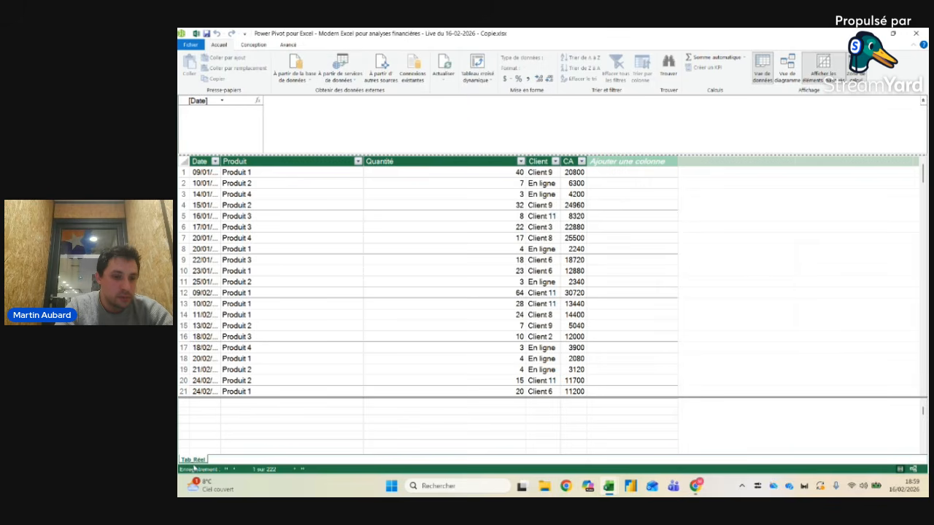
Step: Shrink the Power Pivot formula bar to one line and restore the window to a smaller size placed over the workbook
left_click_drag(412, 154, 412, 105)
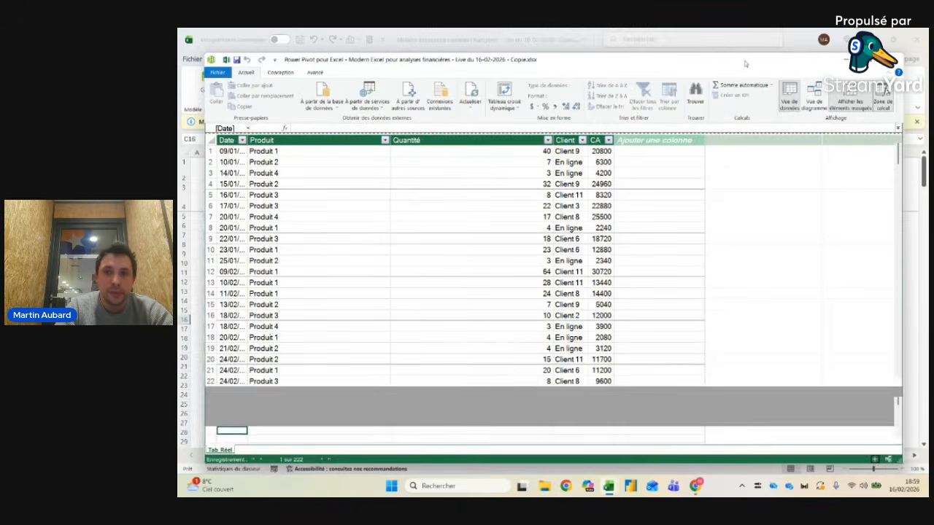
left_click(893, 33)
left_click_drag(771, 158, 733, 59)
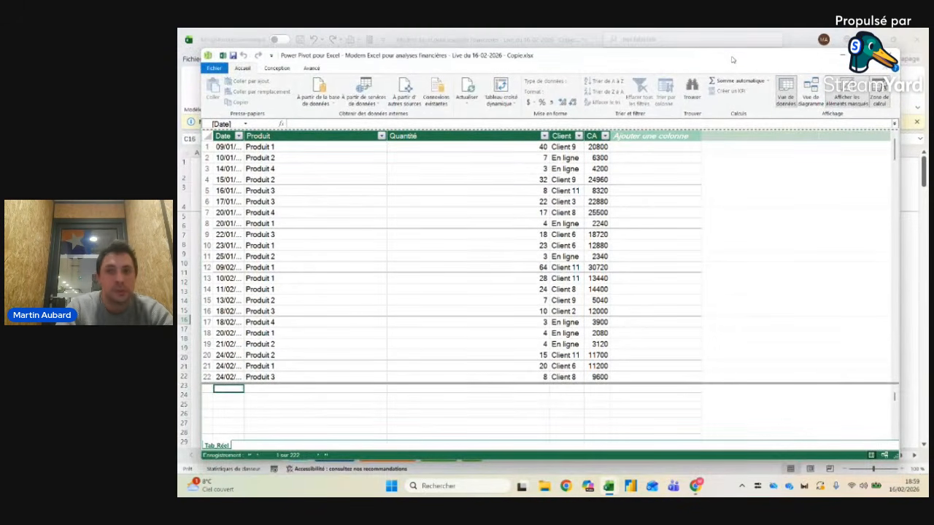
left_click(888, 56)
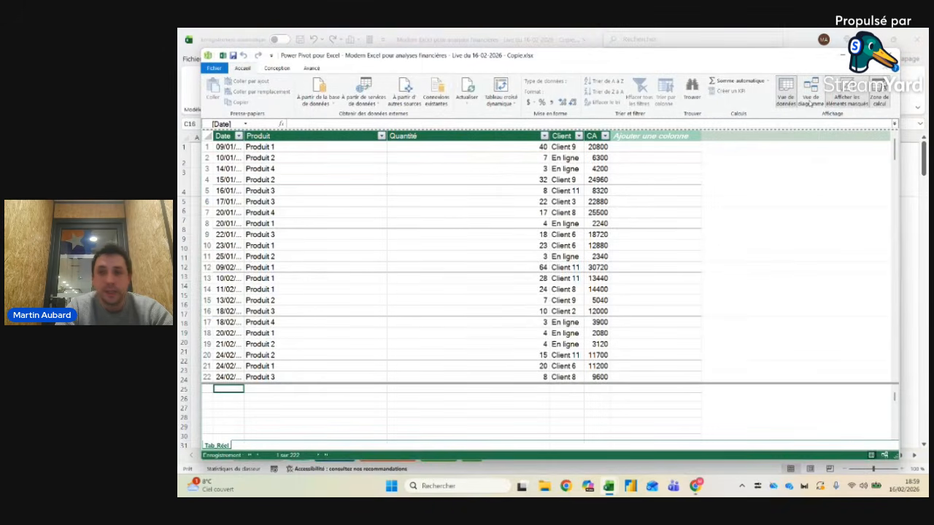
Step: Show the data model in diagram view and move the Tab_Réel table lower in the diagram
left_click(809, 103)
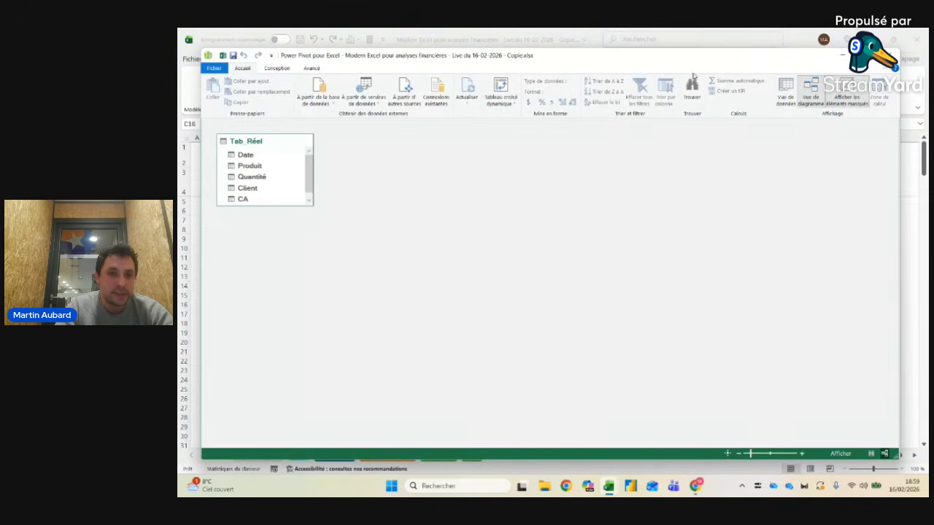
left_click_drag(242, 143, 242, 199)
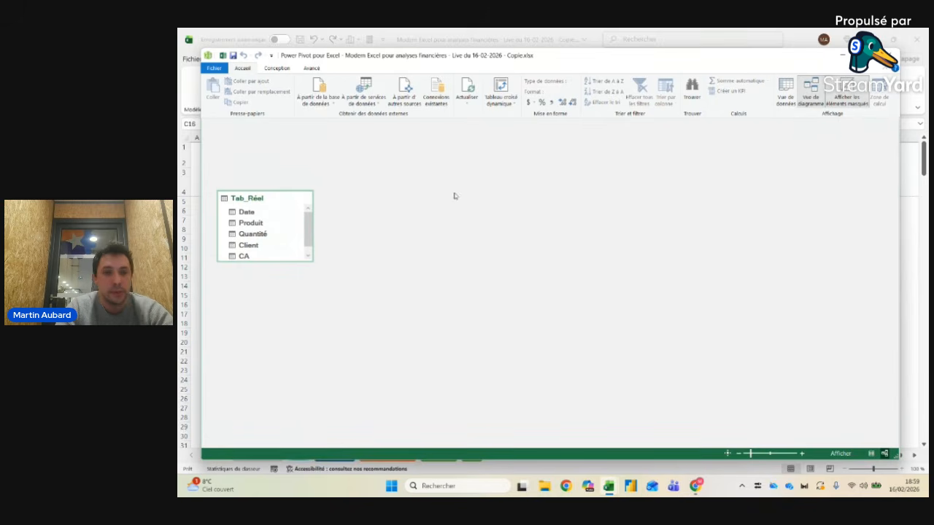
left_click_drag(275, 202, 268, 208)
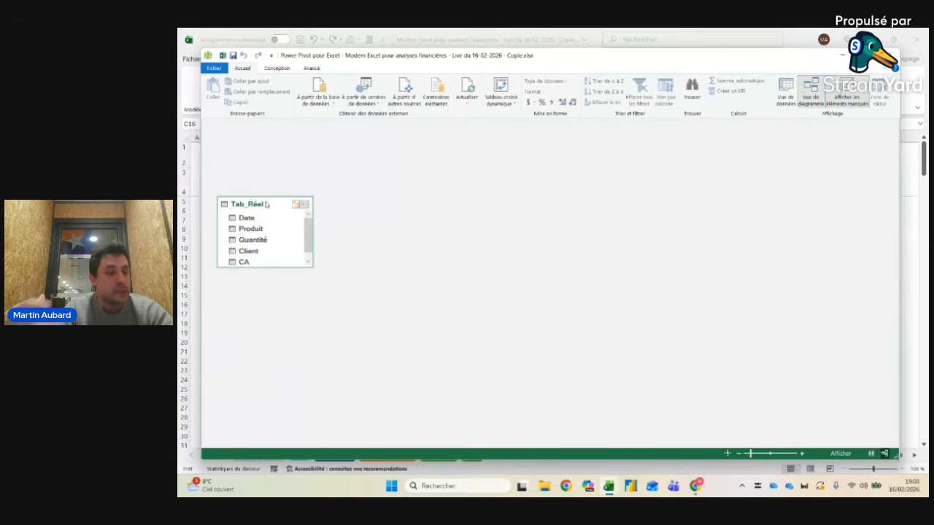
Step: Return to the workbook and compare the Date columns of the REEL, OBJECTIFS and CHARGES FIXES sheets
key("alt+Tab")
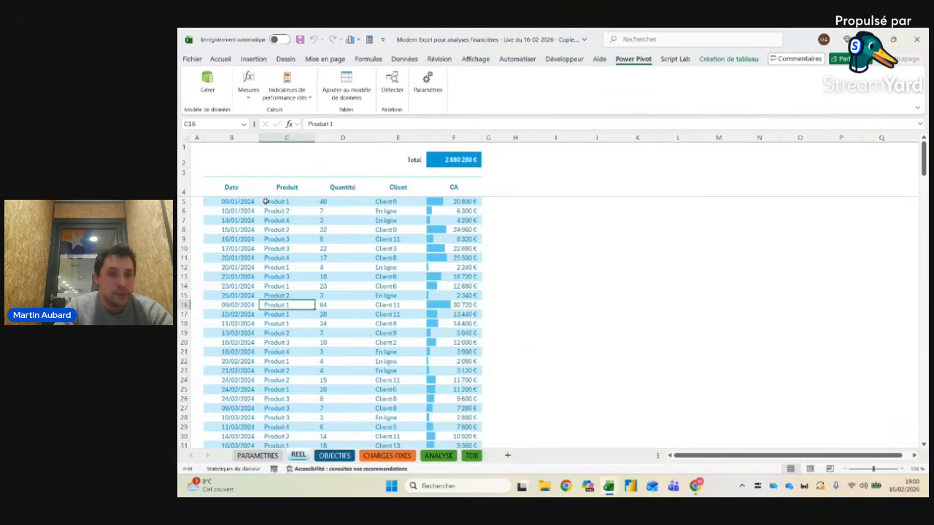
left_click(280, 210)
left_click(240, 213)
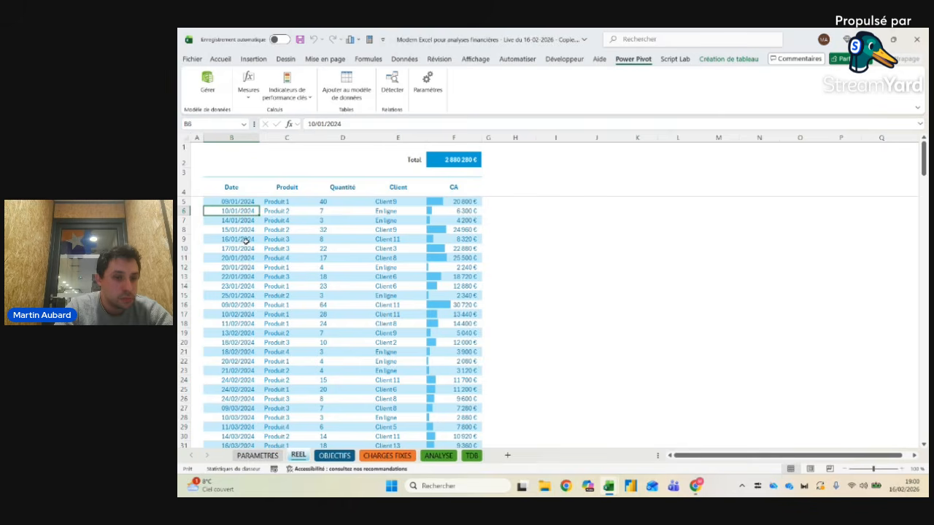
left_click_drag(247, 260, 243, 269)
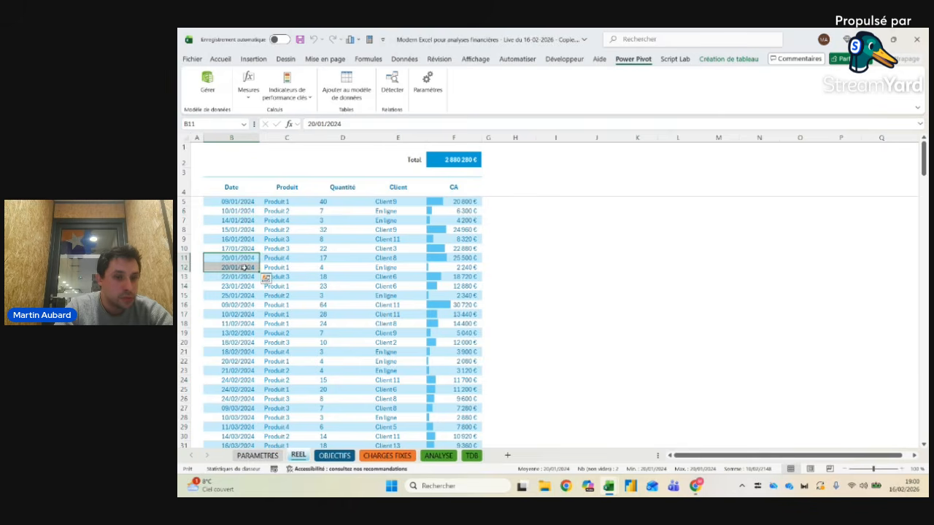
left_click(334, 455)
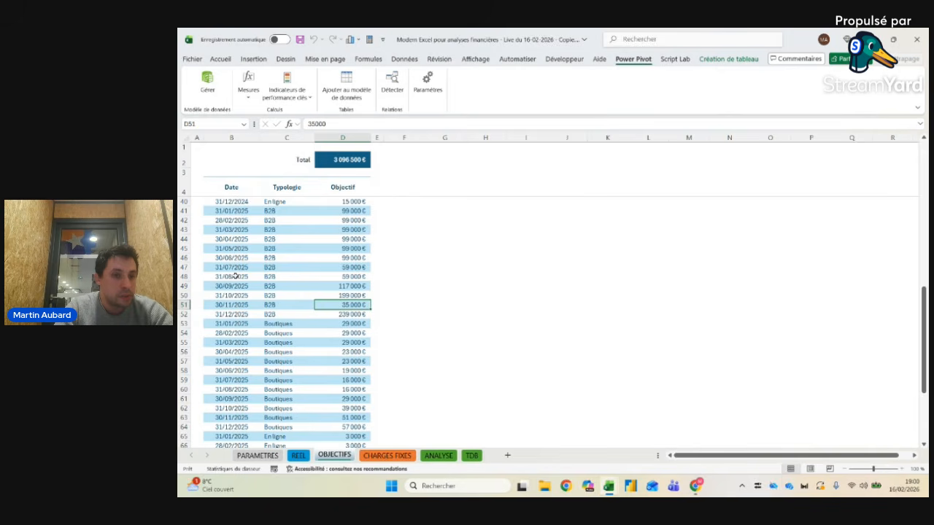
left_click(386, 456)
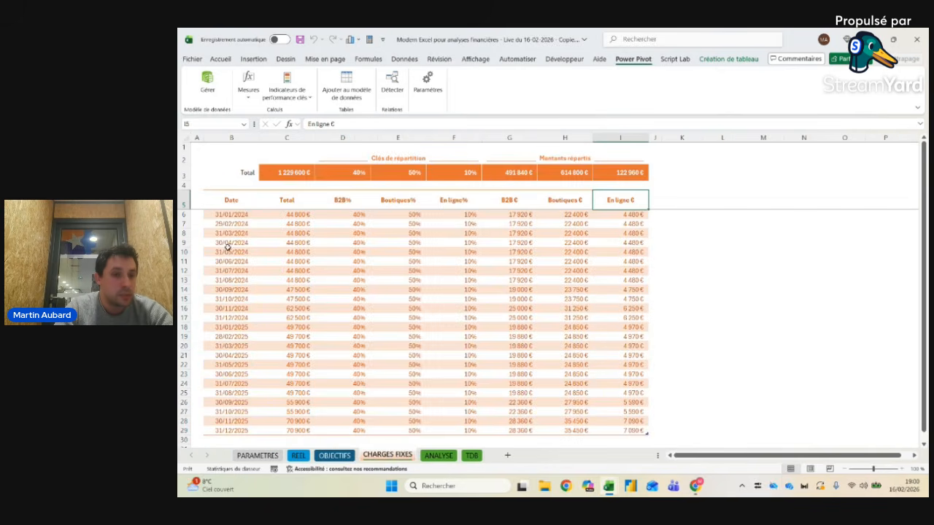
left_click(296, 455)
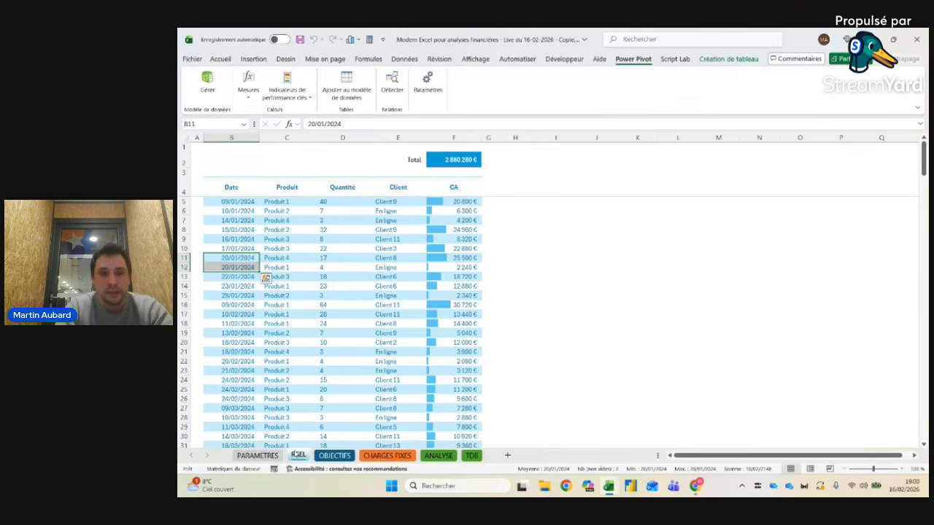
left_click(296, 256)
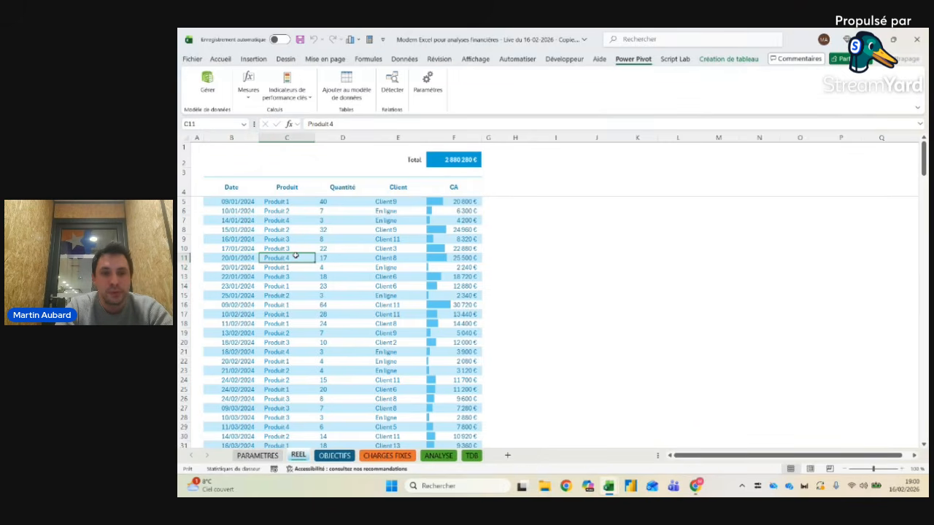
Step: Reopen the data model diagram, move the Tab_Réel table slightly lower and return to the workbook
left_click(207, 84)
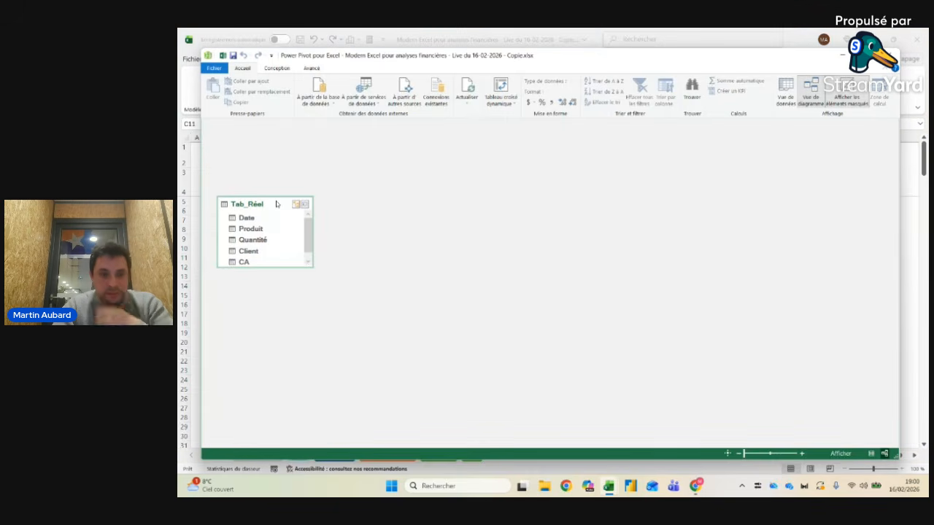
left_click_drag(276, 205, 274, 209)
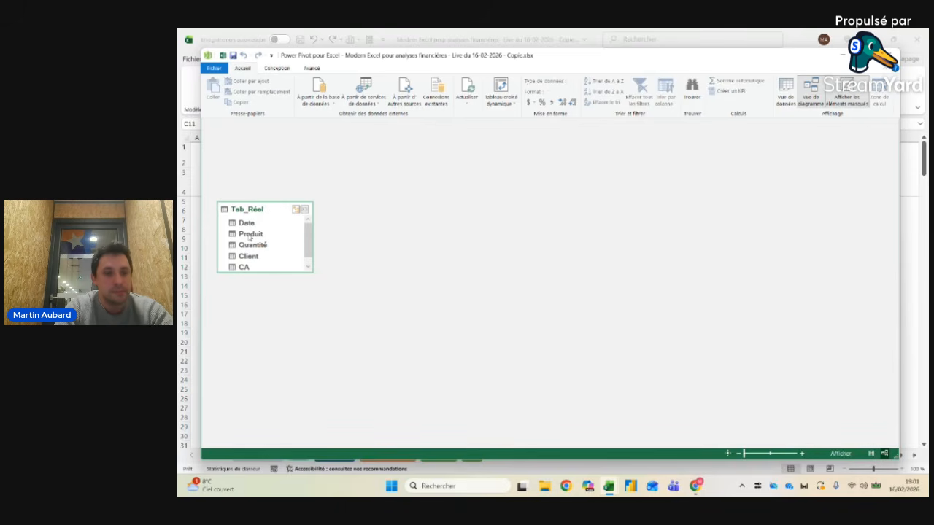
key("alt+F4")
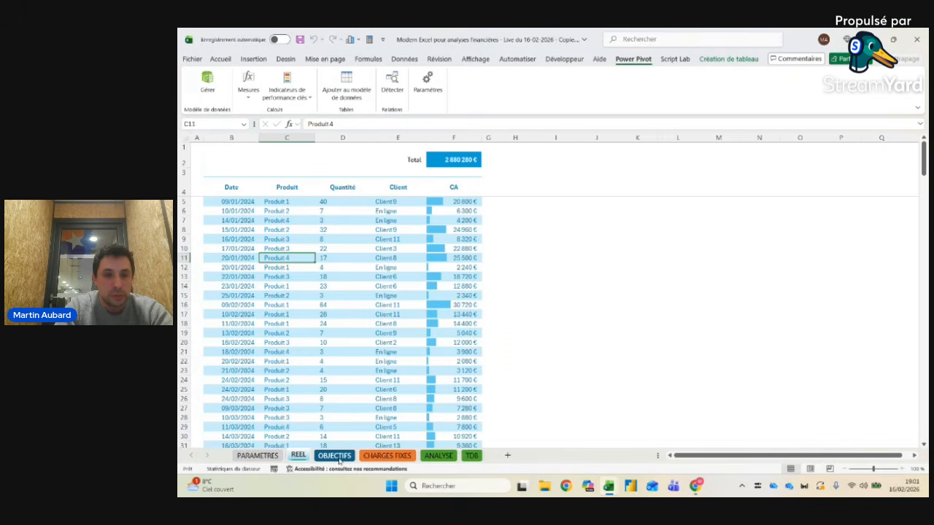
Step: Add the OBJECTIFS sheet's table Tab_Objectifs to the data model and place it directly below Tab_Réel in the diagram
left_click(335, 456)
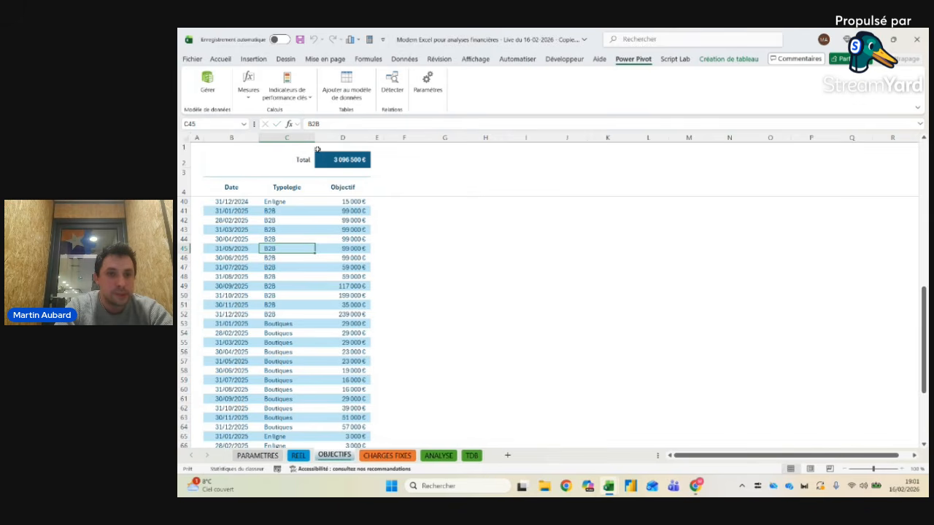
left_click(347, 91)
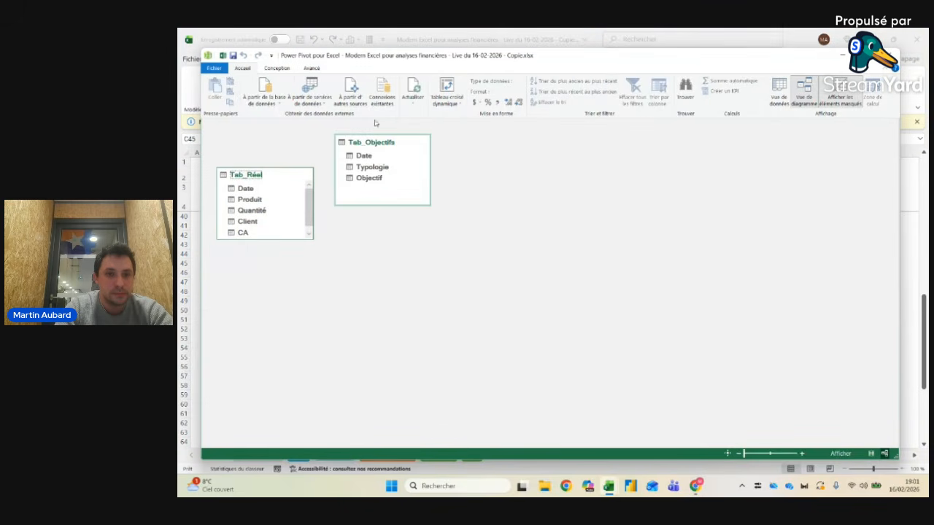
left_click_drag(388, 144, 259, 255)
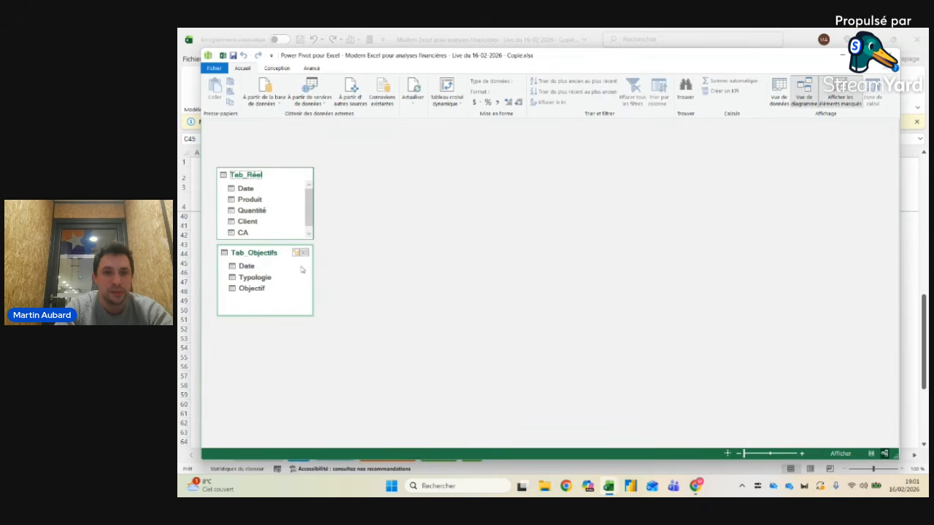
left_click_drag(269, 176, 269, 191)
left_click(268, 305)
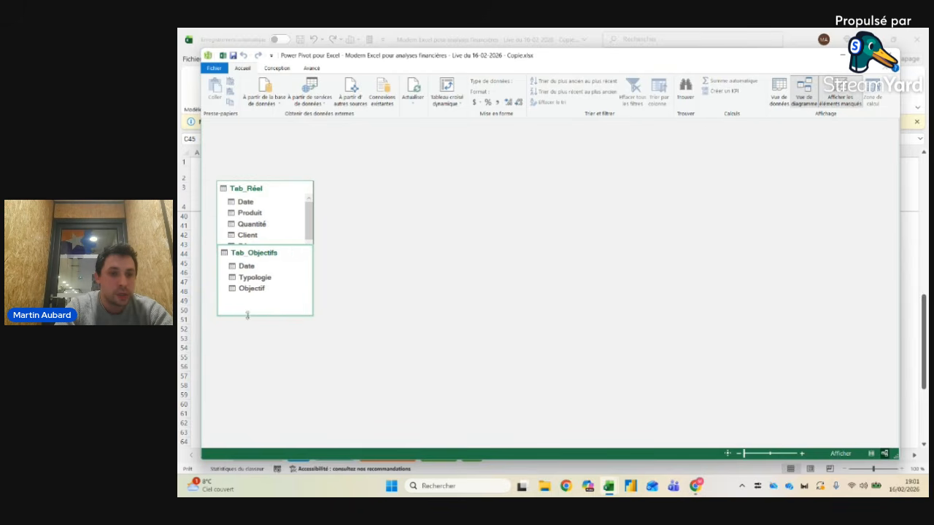
left_click_drag(279, 253, 276, 270)
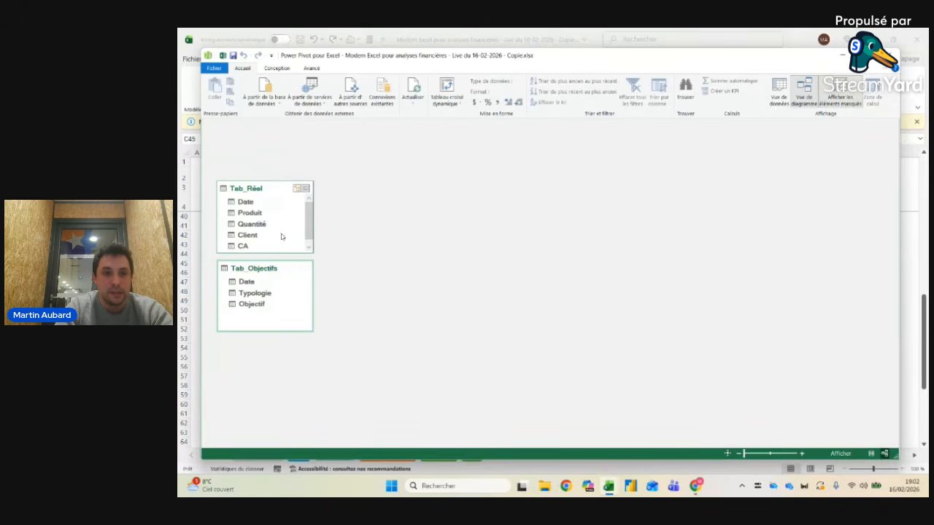
Step: Return to the workbook and show the fixed costs table on the CHARGES FIXES sheet
key("alt+Tab")
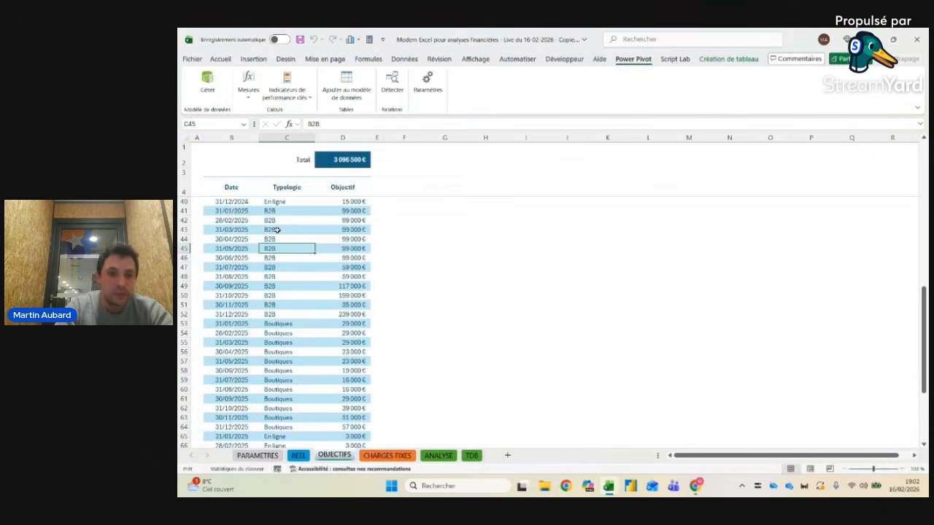
left_click(386, 455)
left_click(332, 241)
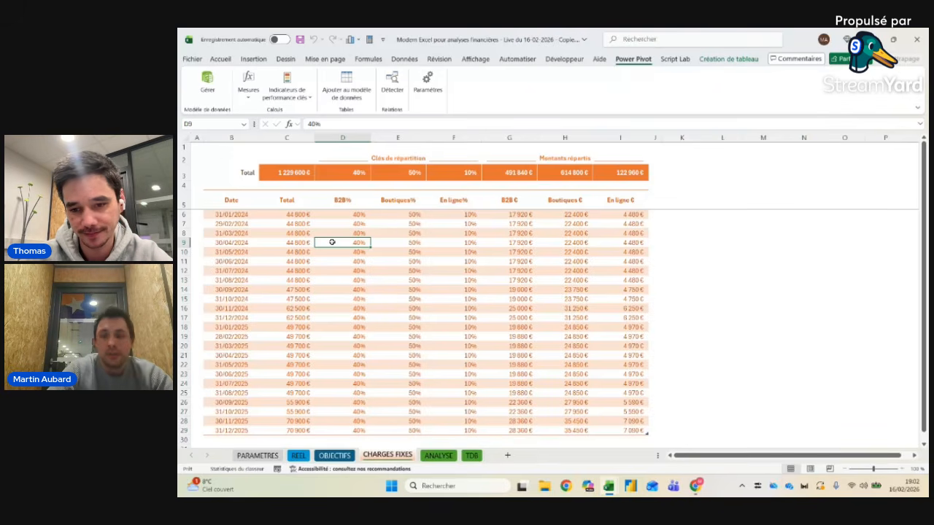
Step: Switch to Chrome, search Google Images for "modèle en étoile" in a new tab and preview the BI experience schema
left_click(695, 488)
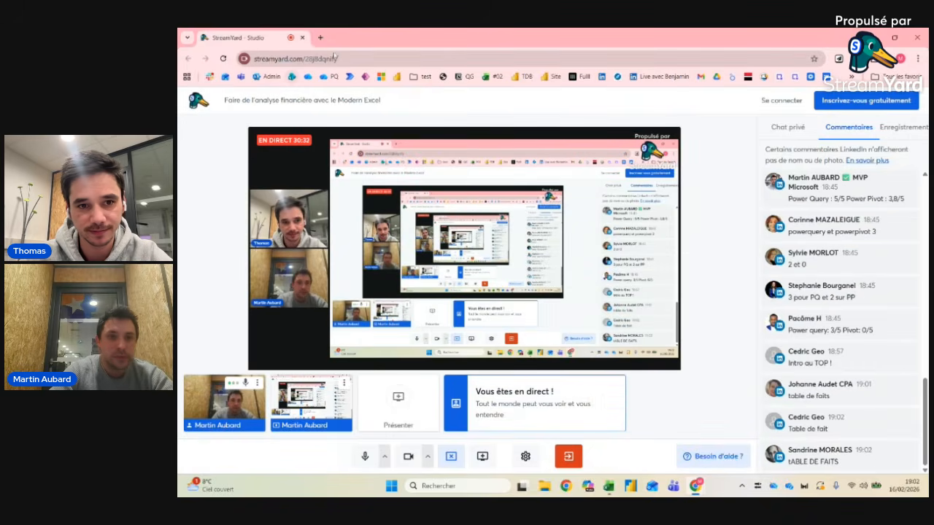
left_click(320, 37)
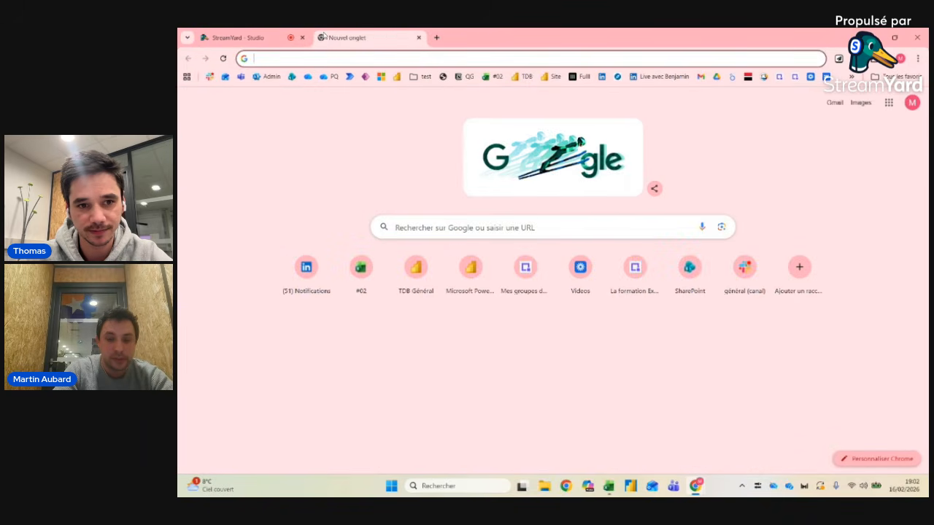
type("modèl")
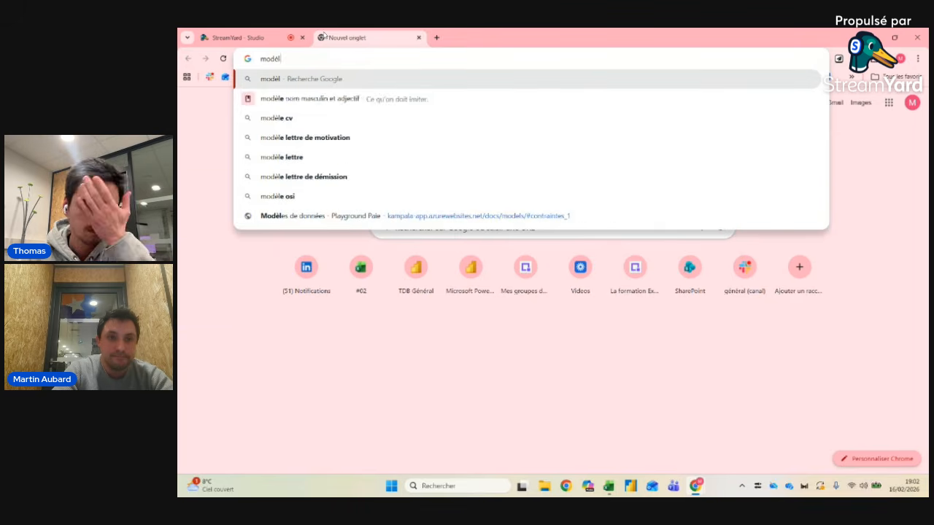
type("e en étoile")
key("Return")
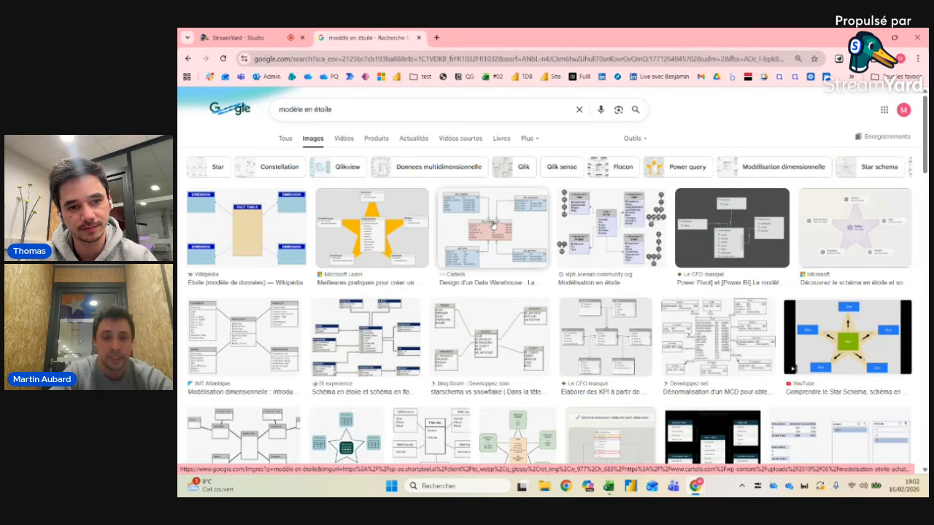
left_click(377, 355)
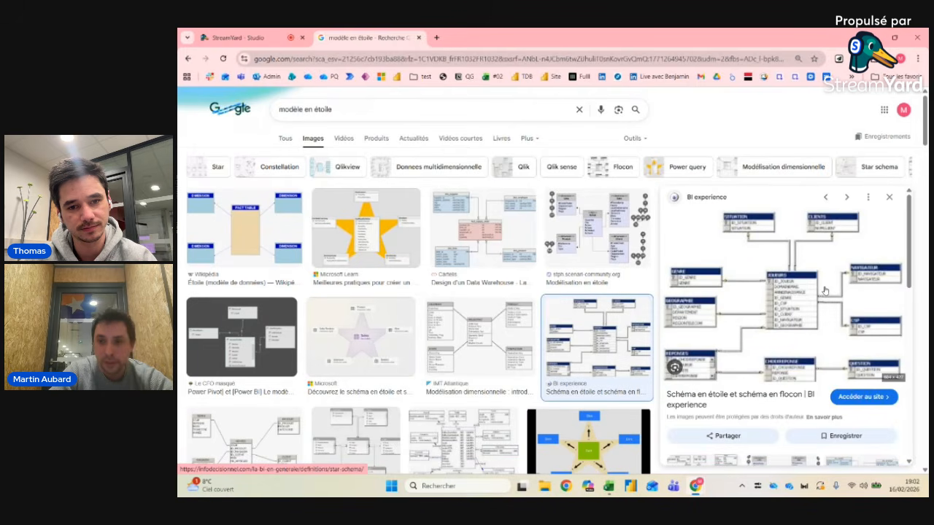
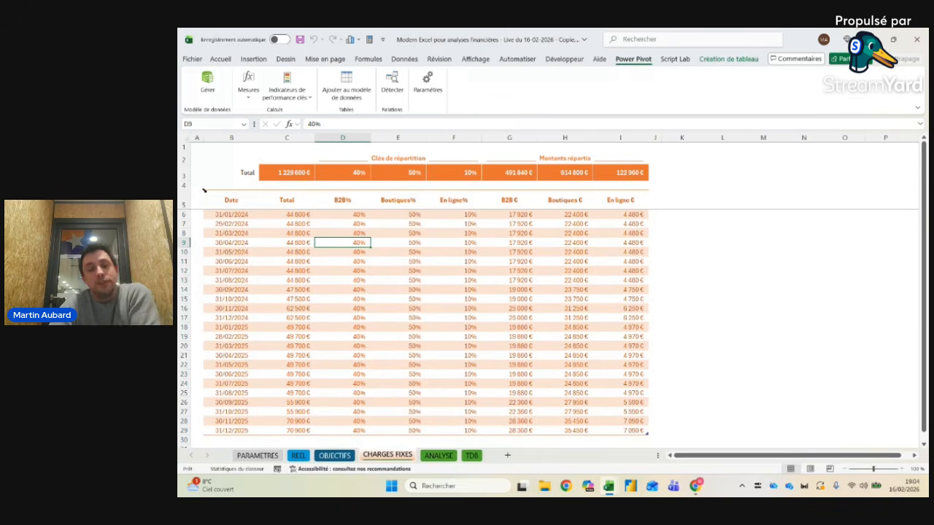
Step: Examine the header row, monthly totals and B2B, Boutiques and En ligne allocation percentages of the CHARGES FIXES table
left_click(204, 190)
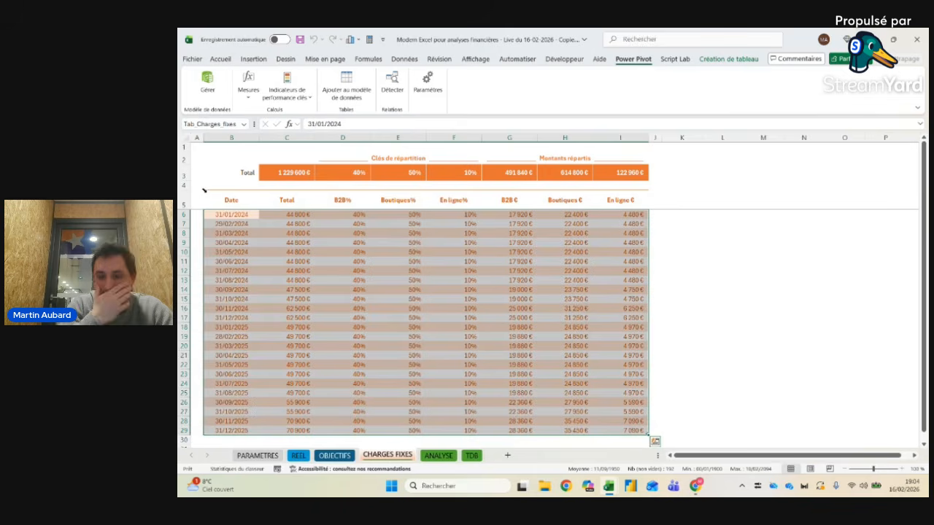
left_click(209, 200)
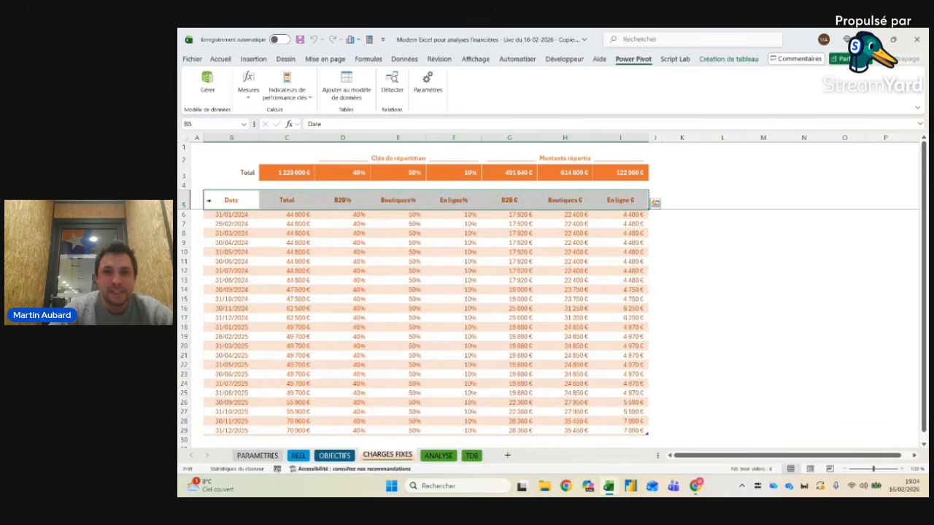
left_click(231, 200)
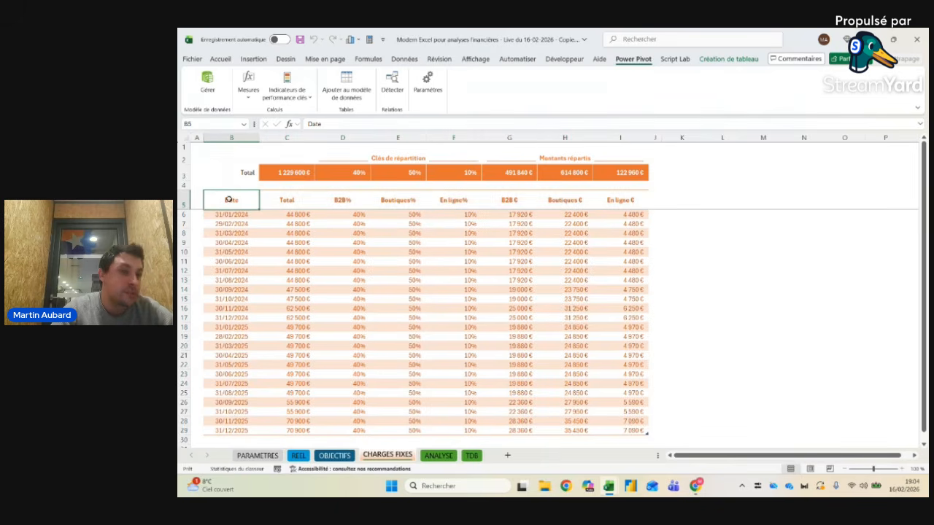
left_click(308, 280)
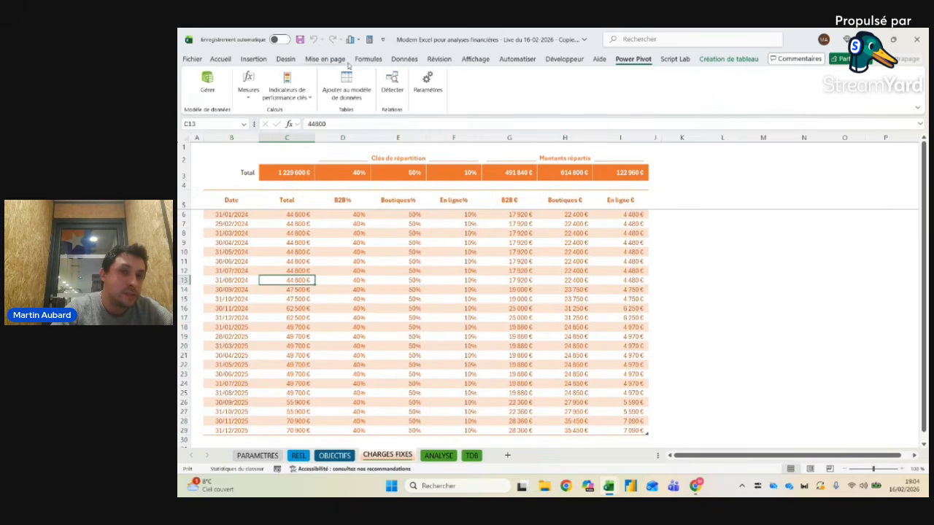
left_click(356, 263)
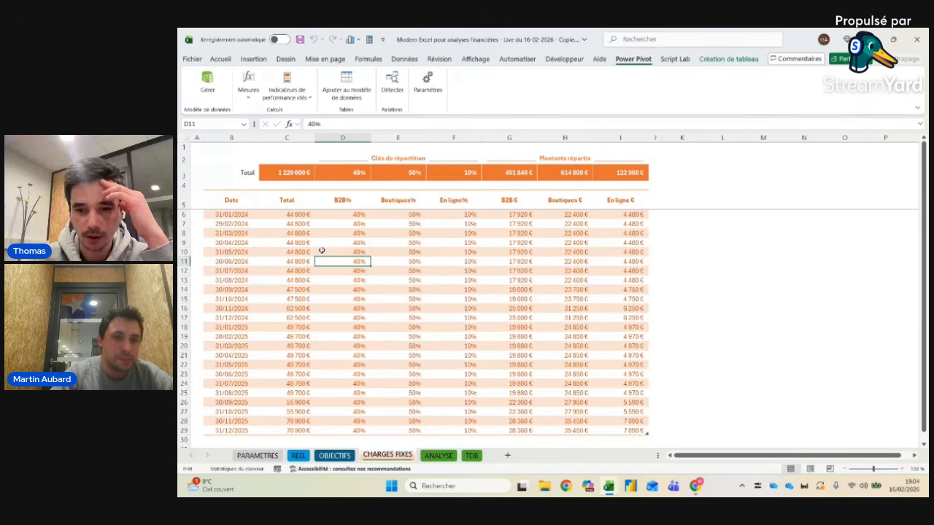
left_click(285, 213)
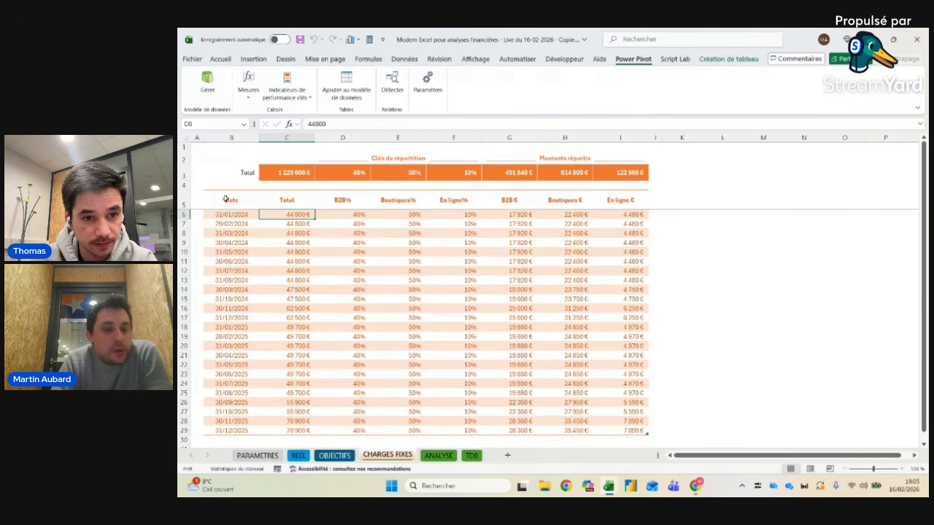
left_click_drag(354, 215, 456, 216)
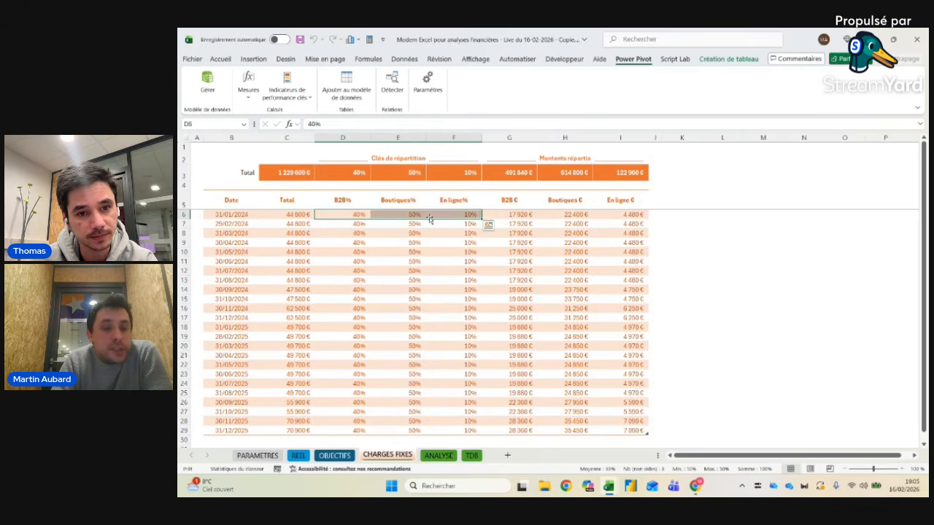
left_click(348, 213)
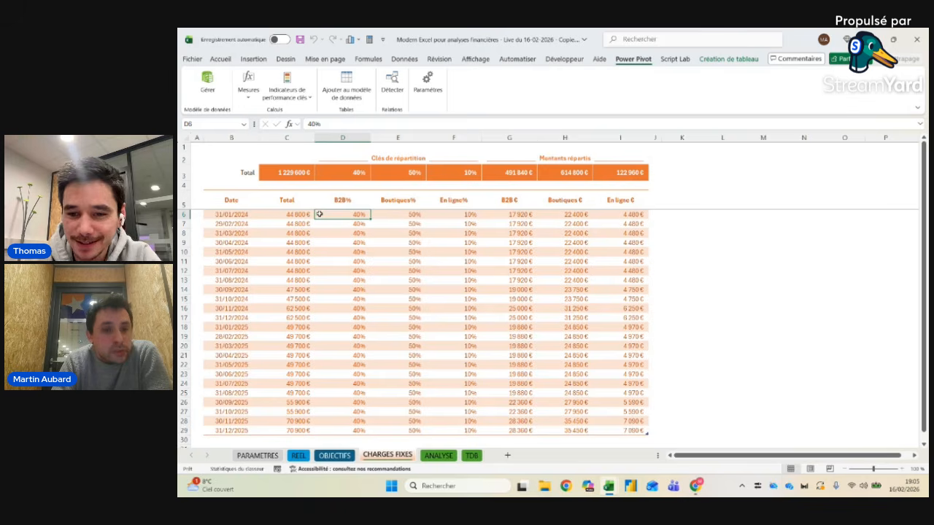
left_click(283, 215)
left_click(340, 214)
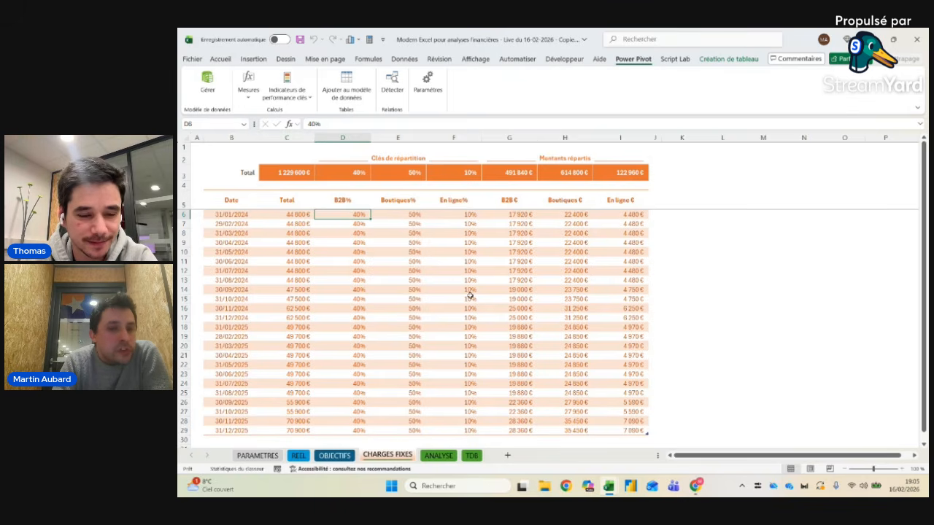
Step: Set the B2B% allocation key for 30/09/2024 to 50% in the CHARGES FIXES table
left_click(357, 283)
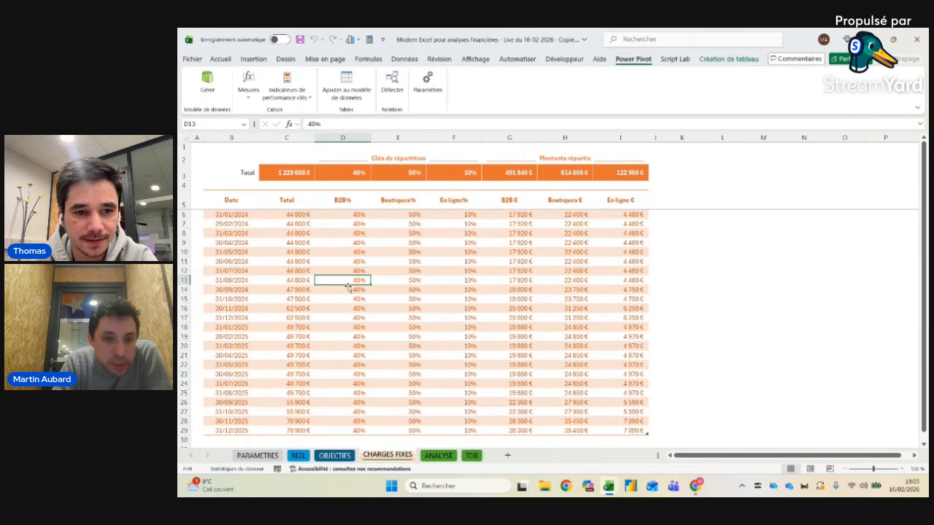
left_click(346, 289)
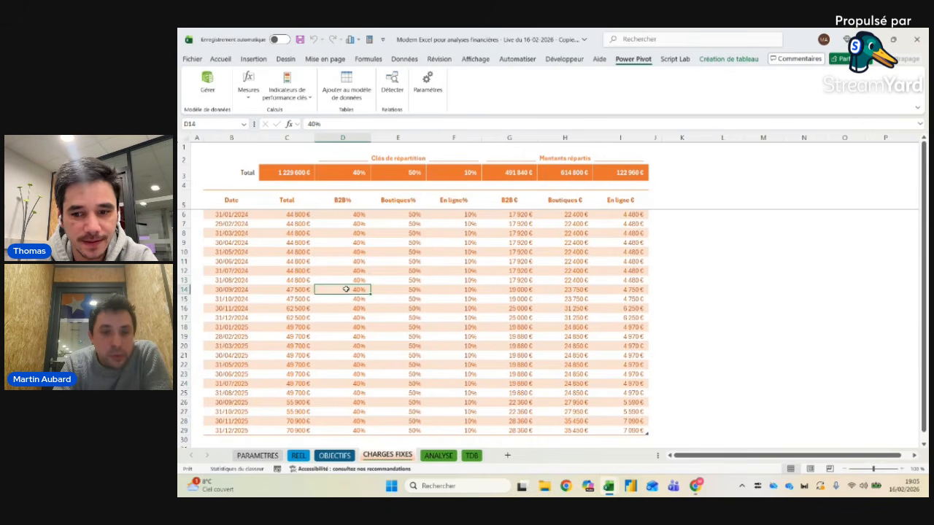
type("50")
key("Return")
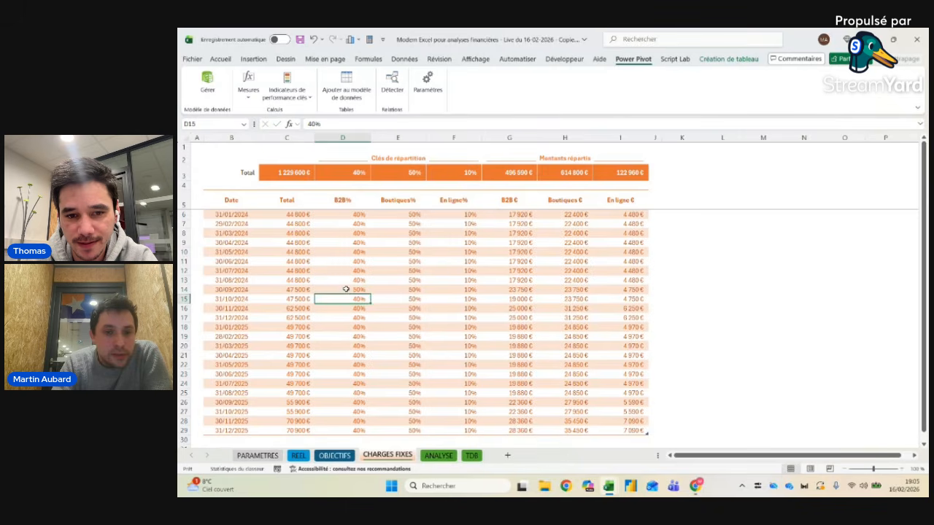
Step: Try allocation keys of 48% for B2B% and 2% for En ligne% on the 30/09/2024 row
left_click(345, 290)
type("48")
key("Tab")
key("Tab")
key("Tab")
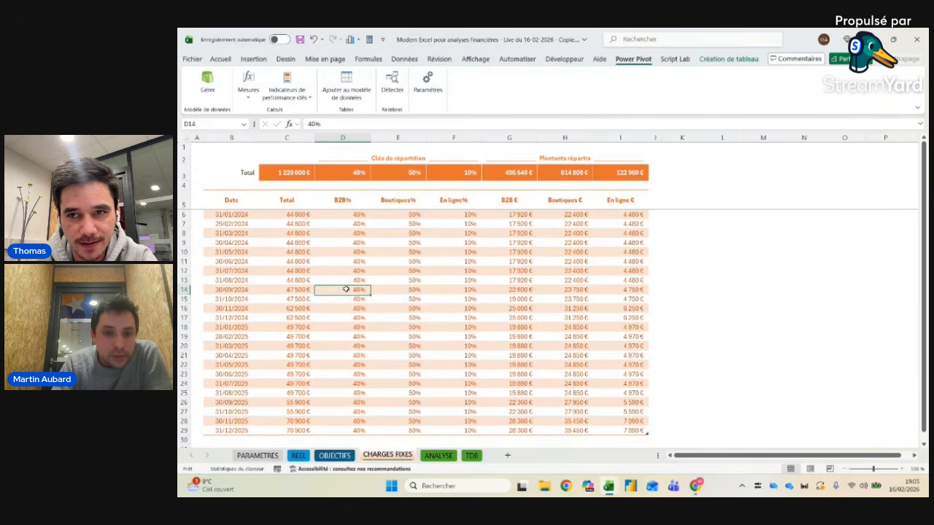
key("Left")
type("2")
key("Return")
Step: Undo the last two allocation key changes on the 30/09/2024 row
key("Up")
key("Left")
key("Left")
key("Left")
key("Right")
key("Right")
key("Right")
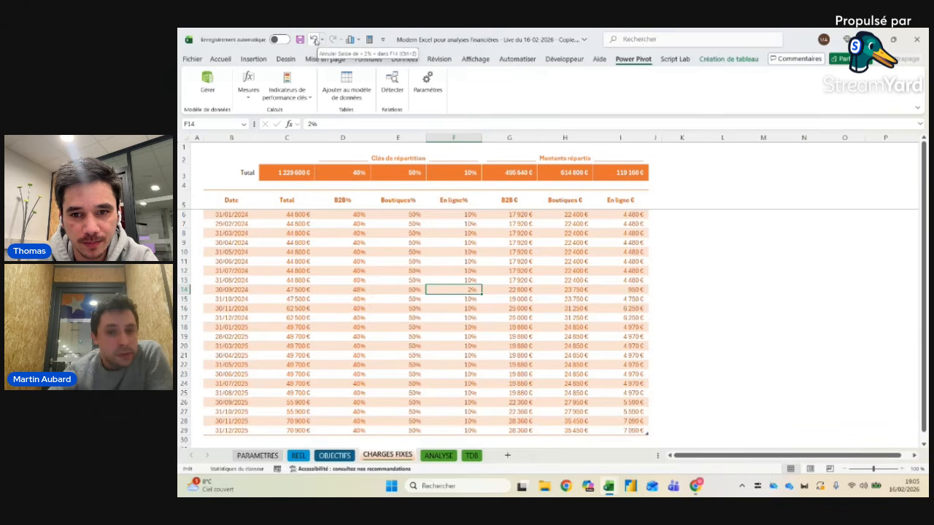
left_click(315, 41)
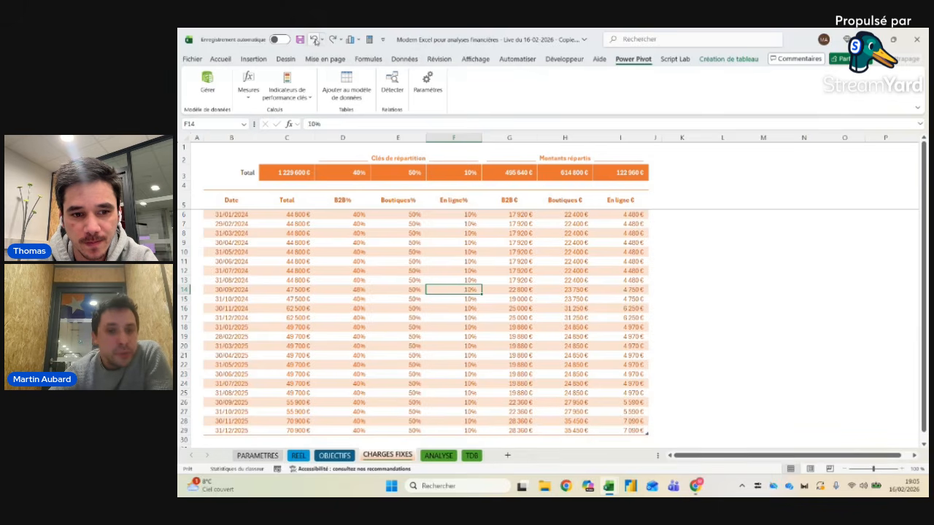
left_click(315, 40)
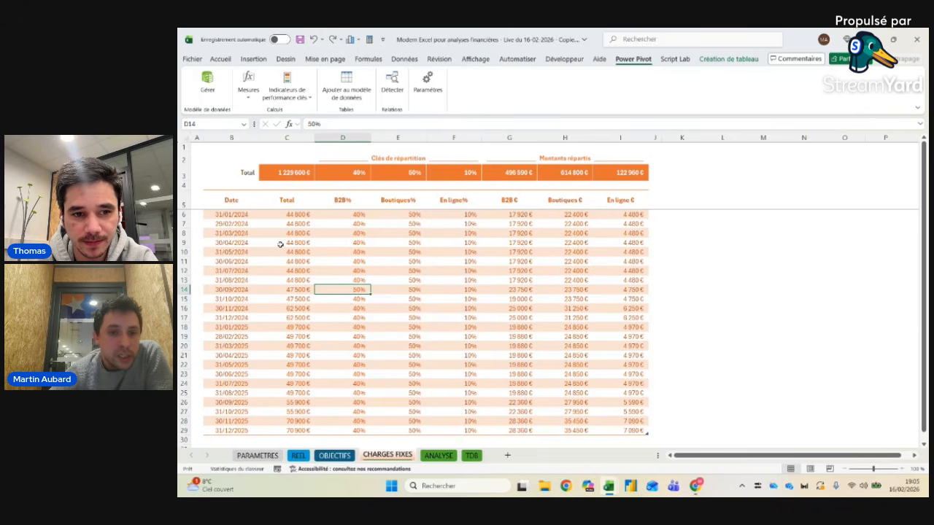
Step: Examine the Total column and the distributed B2B €, Boutiques € and En ligne € columns with their formulas
left_click(299, 191)
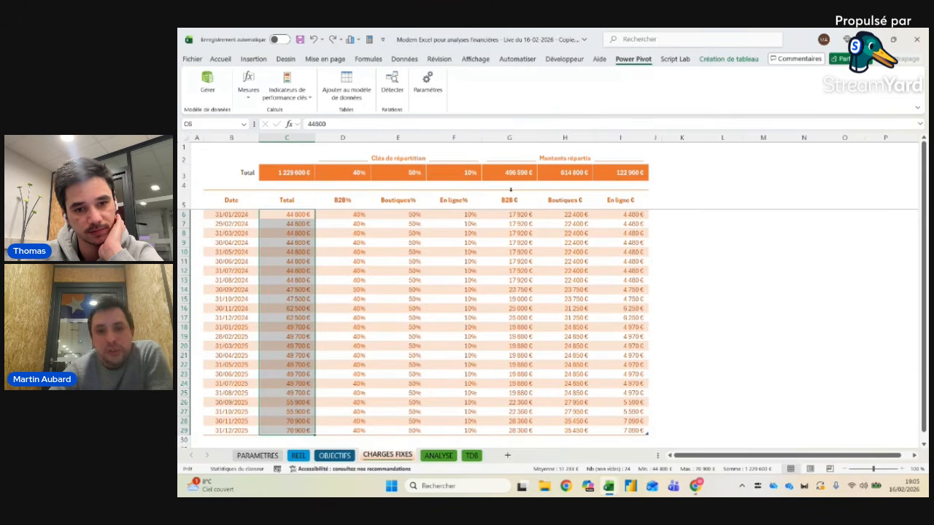
left_click(511, 191)
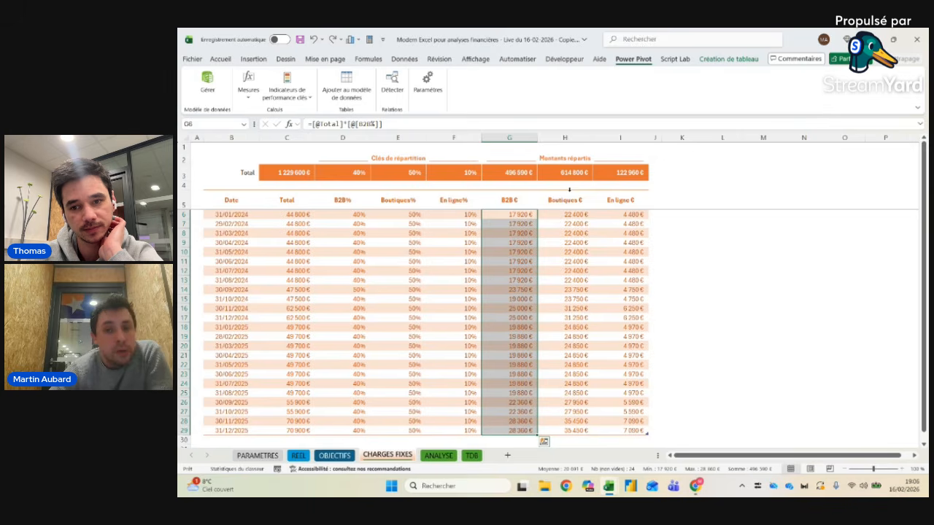
left_click(569, 191)
left_click(609, 191)
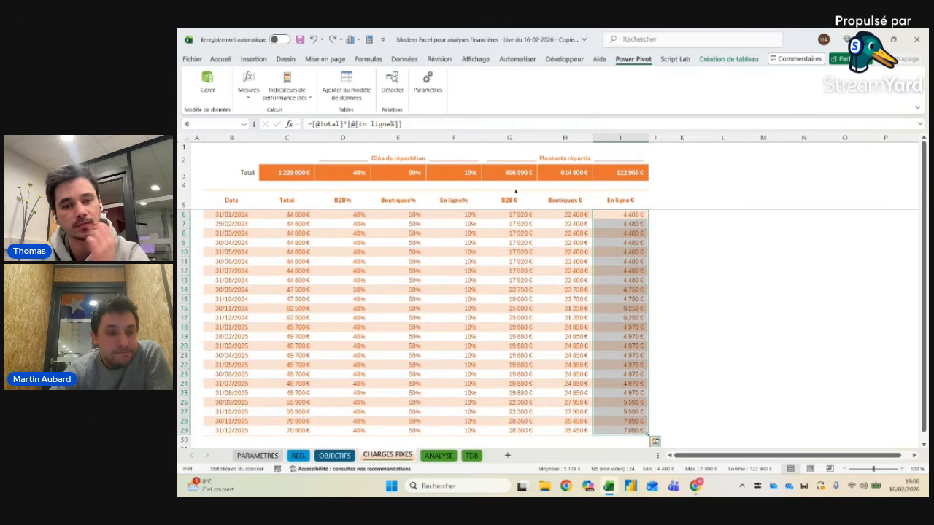
left_click(515, 243)
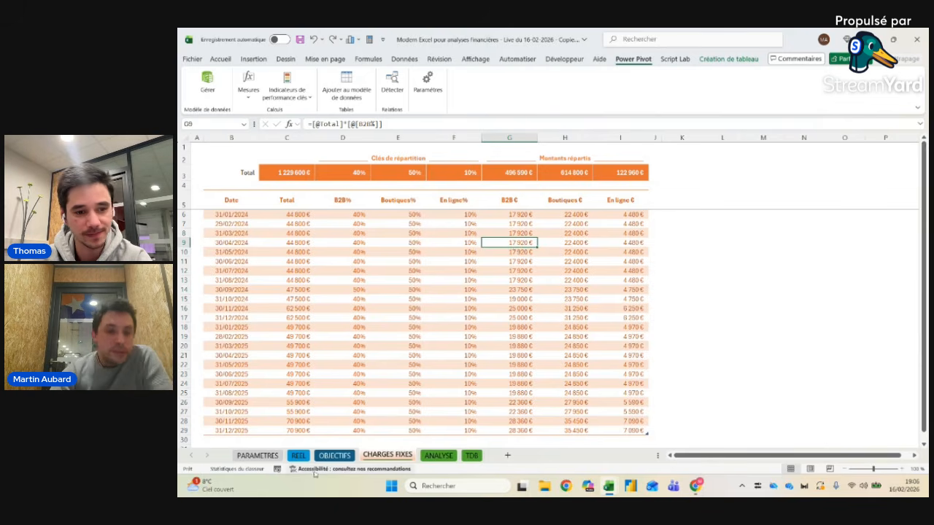
Step: Review the Date, Typologie and Objectif column structure of the table on the OBJECTIFS sheet
left_click(334, 455)
left_click(239, 202)
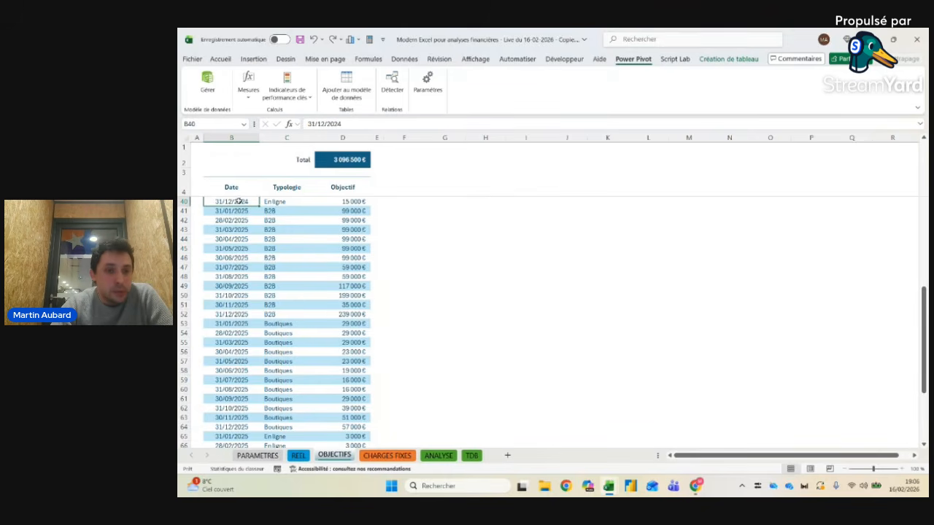
left_click(245, 189)
key("Down")
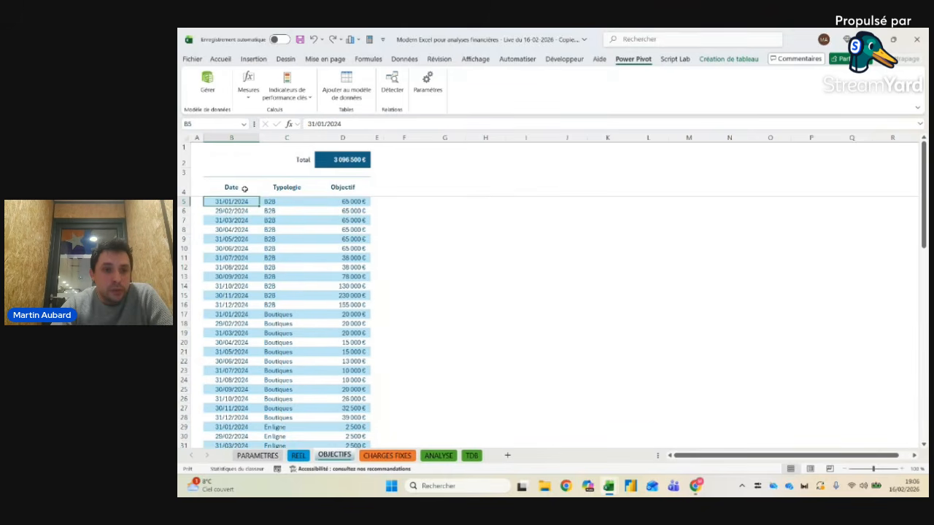
left_click(280, 202)
left_click(352, 203)
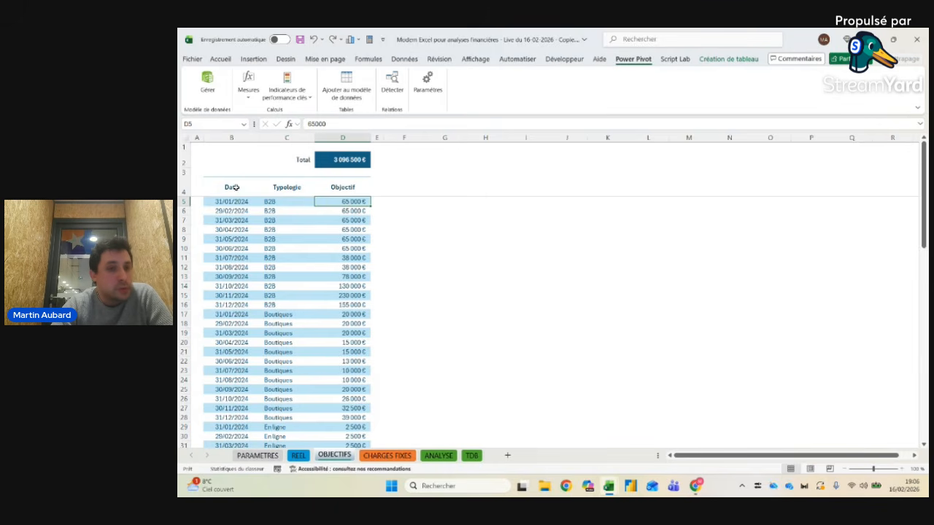
Step: Return to the CHARGES FIXES sheet and compare its Date, percentage and distributed amount columns with the OBJECTIFS layout
left_click(394, 457)
left_click(227, 198)
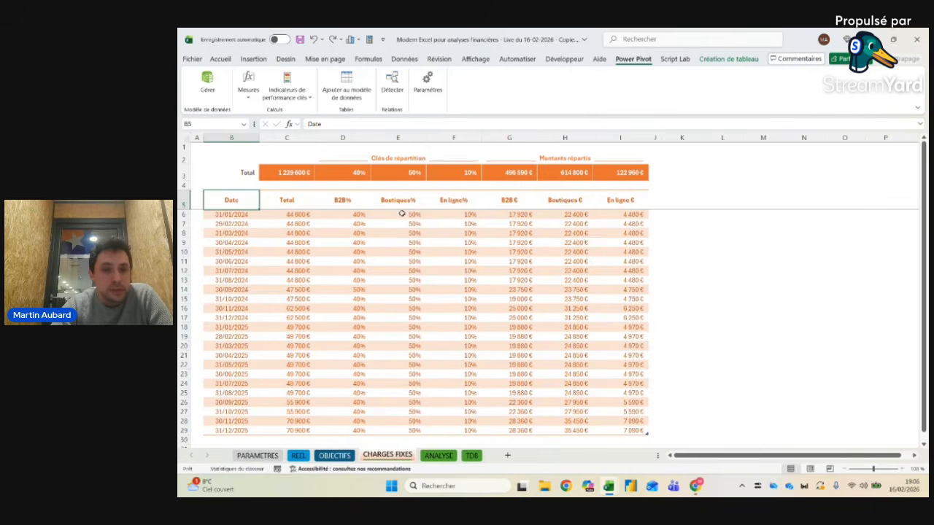
left_click(525, 206)
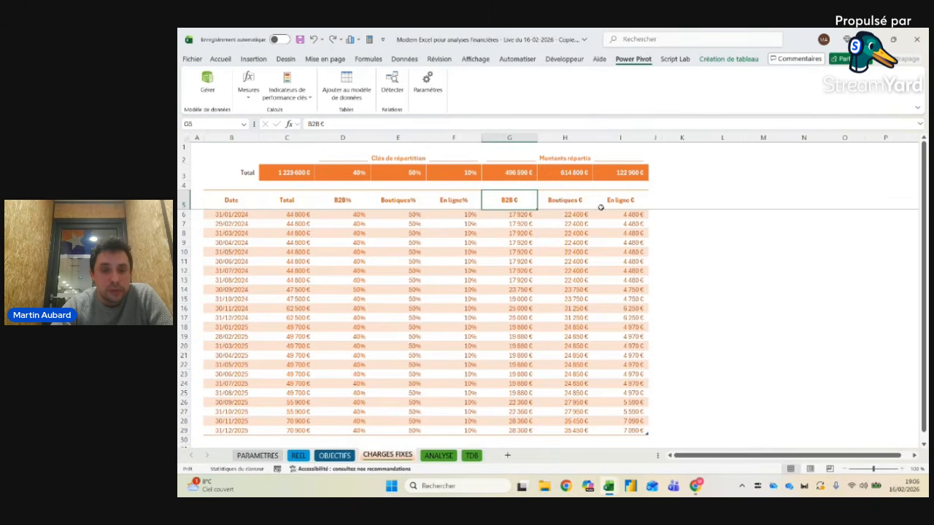
left_click_drag(517, 200, 618, 200)
left_click_drag(342, 200, 606, 202)
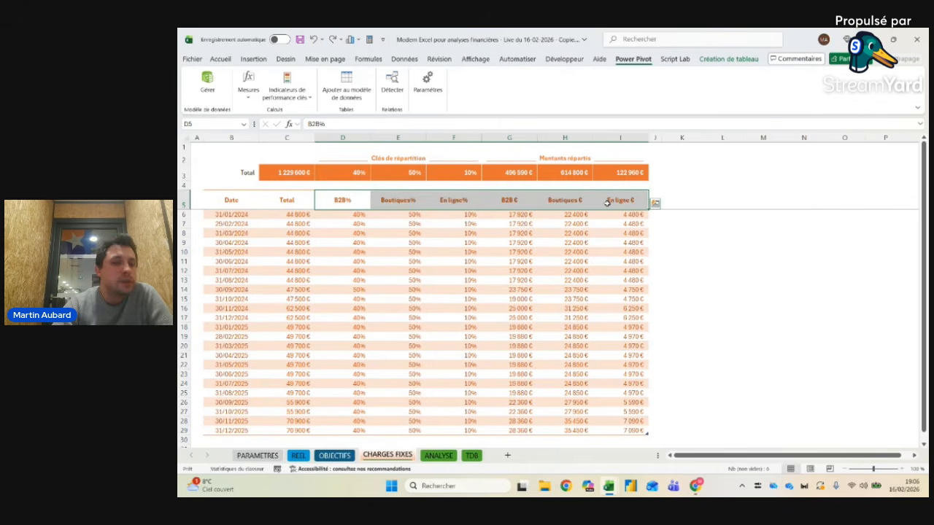
left_click(297, 215)
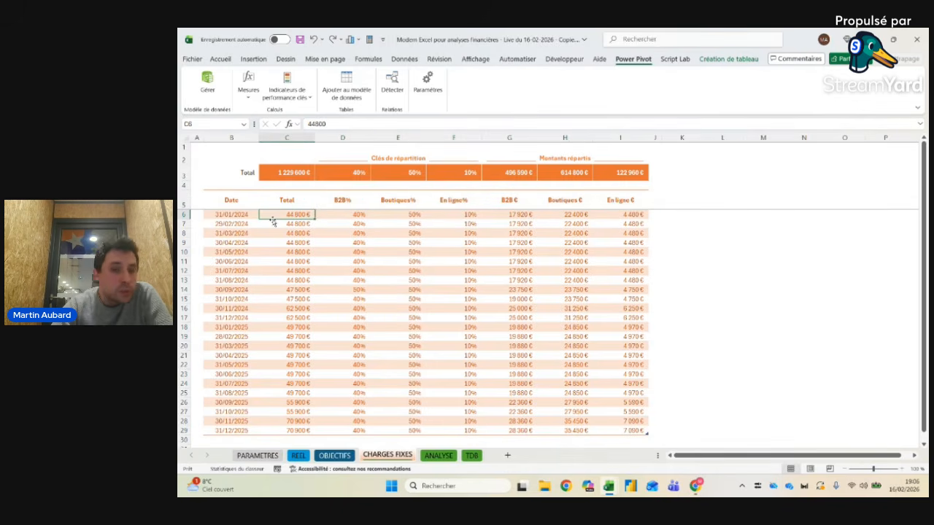
mouse_move(527, 215)
left_mouse_down()
mouse_move(637, 216)
mouse_move(531, 216)
left_mouse_up()
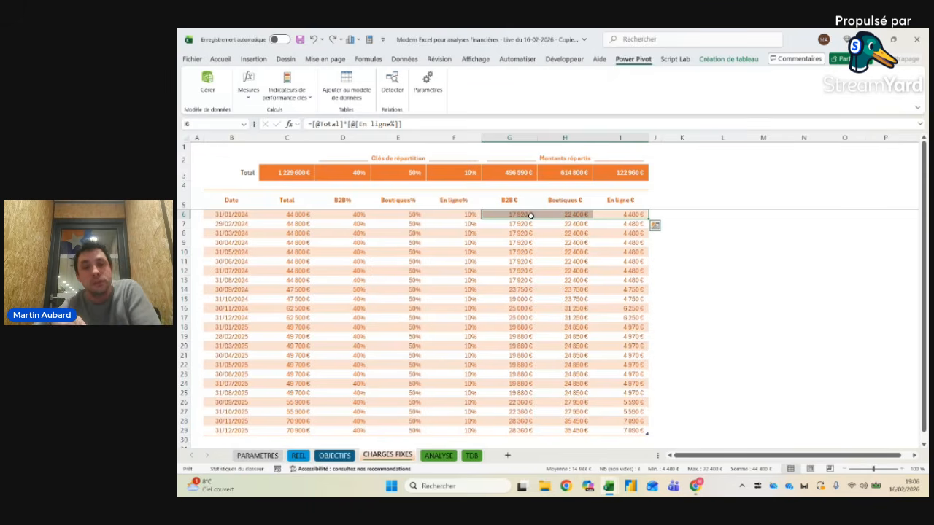
left_click(486, 214)
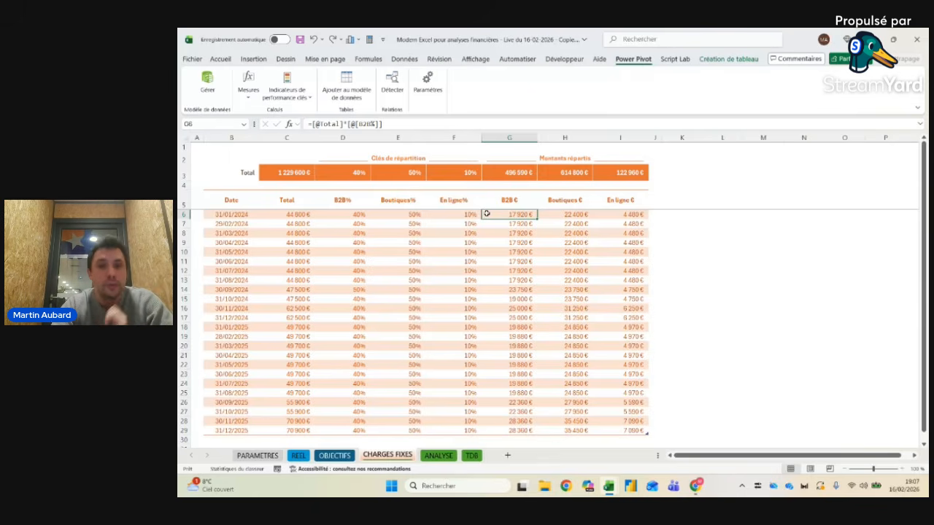
Step: Load the CHARGES FIXES table into Power Query and remove the Type modifié step from its query
right_click(485, 213)
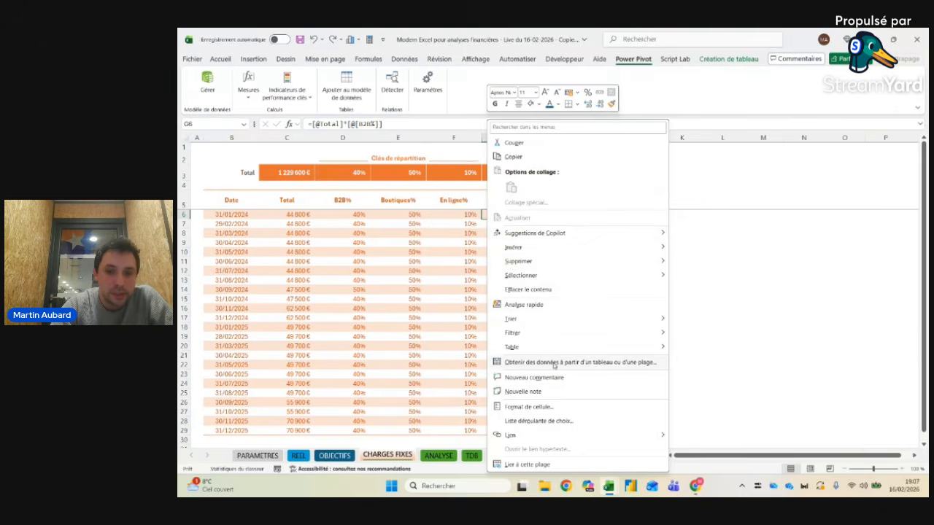
left_click(552, 358)
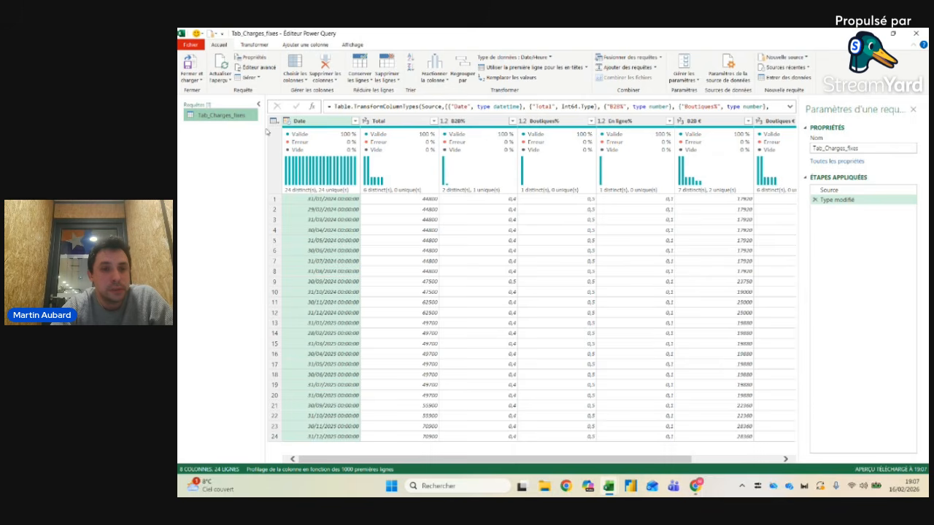
left_click(287, 122)
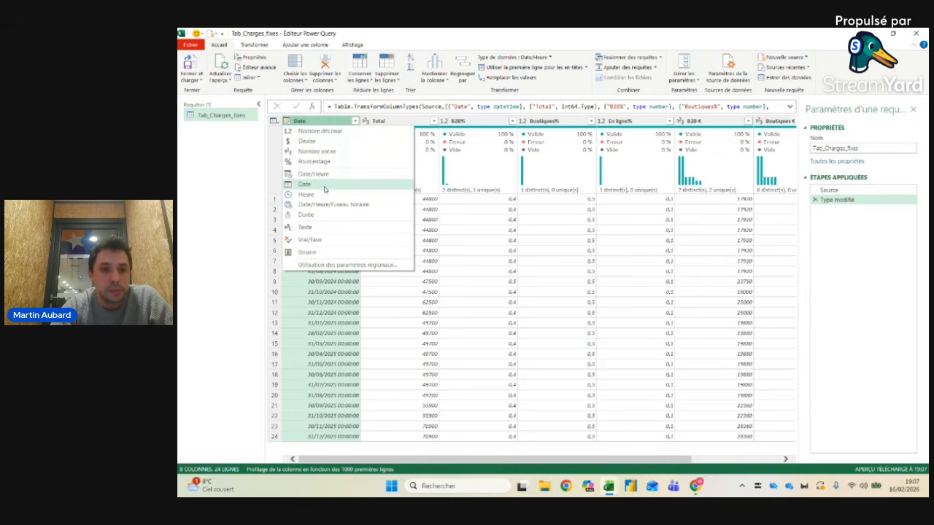
left_click(256, 118)
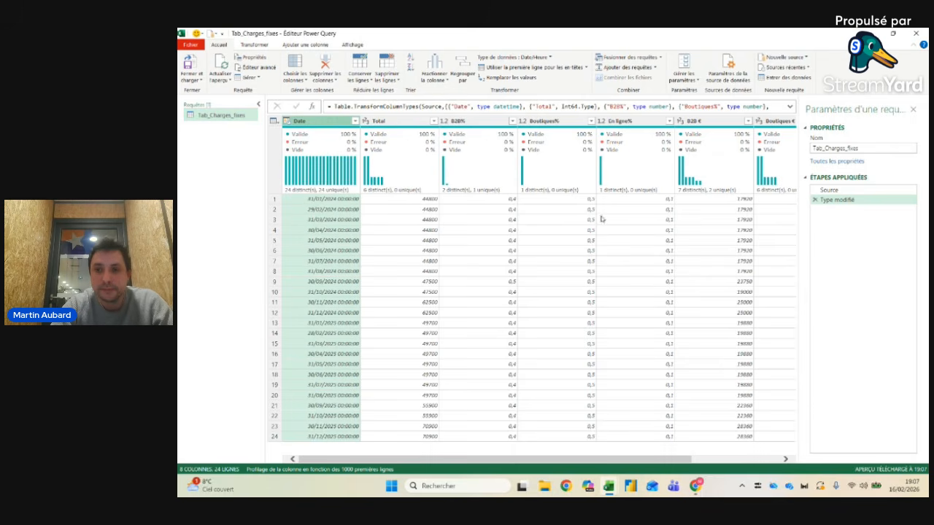
left_click(814, 199)
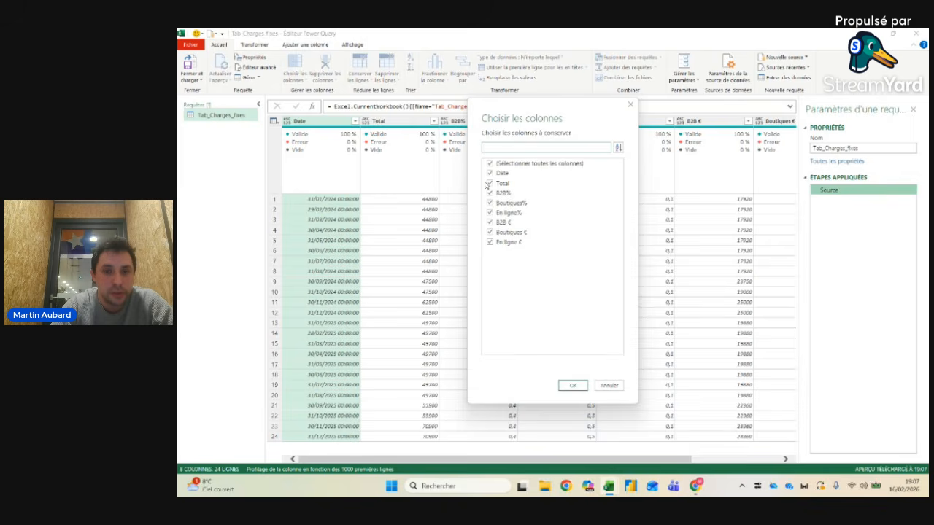
Step: Keep only the Date, B2B €, Boutiques € and En ligne € columns in the Tab_Charges_fixes query
left_click(490, 183)
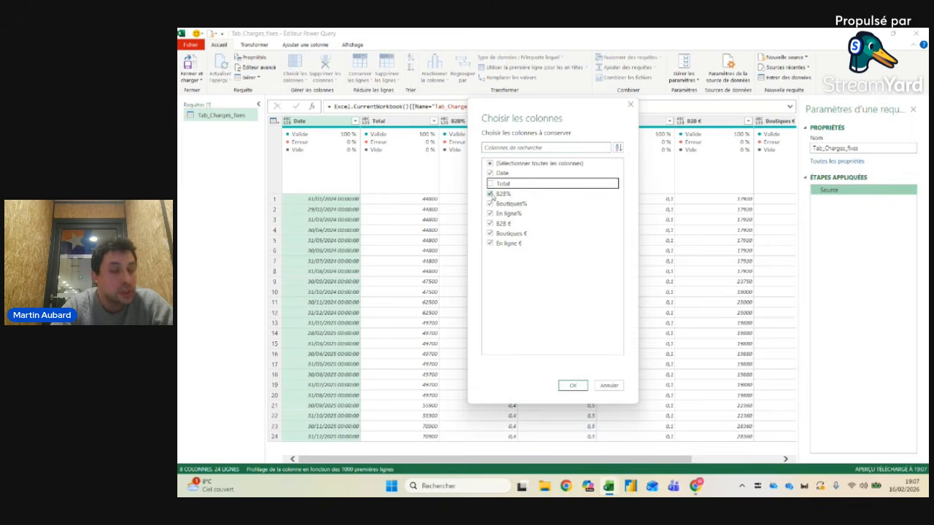
left_click(489, 193)
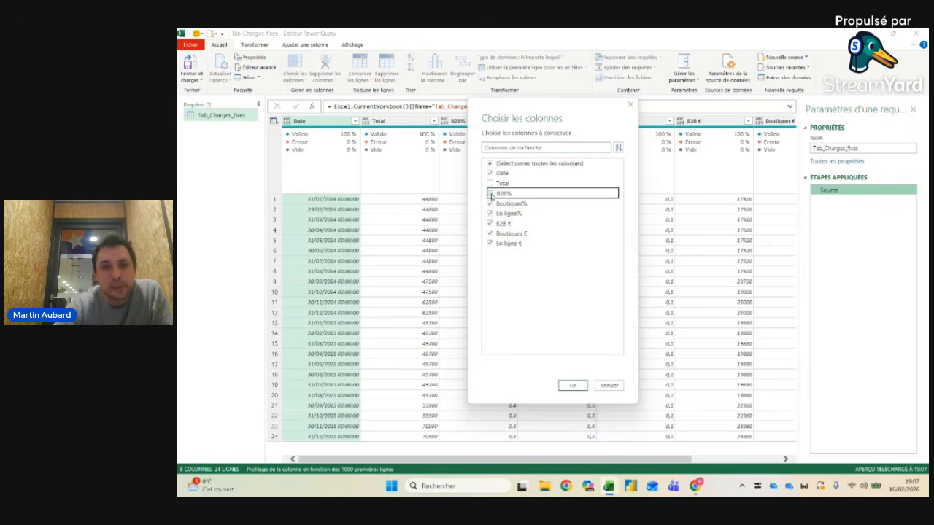
left_click(490, 203)
left_click(490, 213)
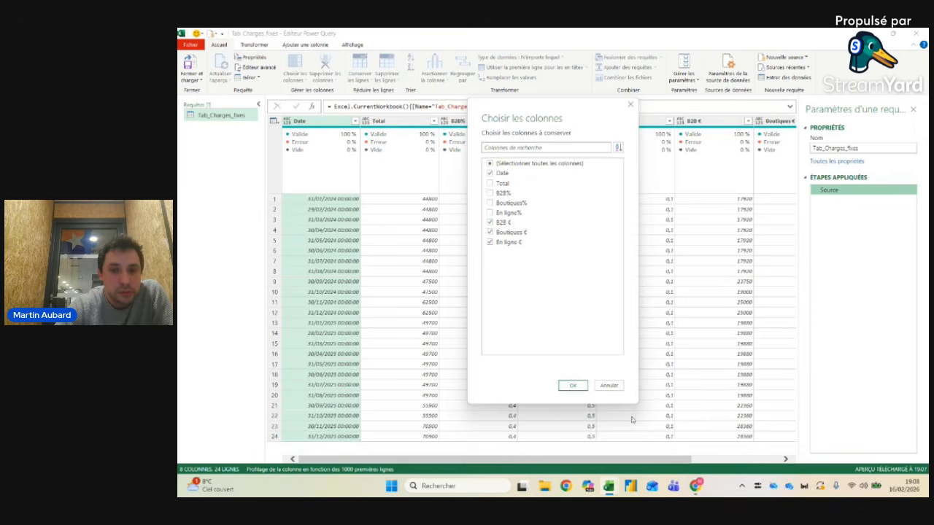
left_click(572, 385)
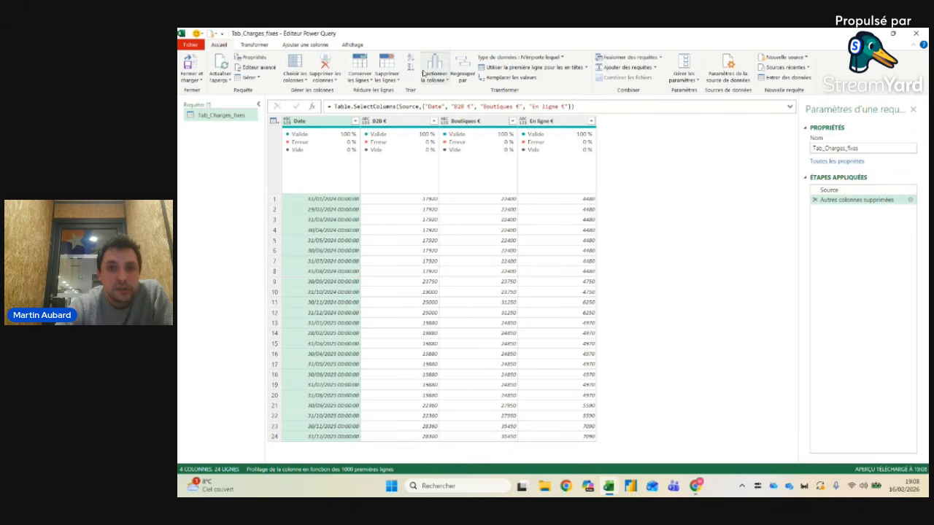
Step: Unpivot all columns other than Date in the Tab_Charges_fixes query
left_click(253, 45)
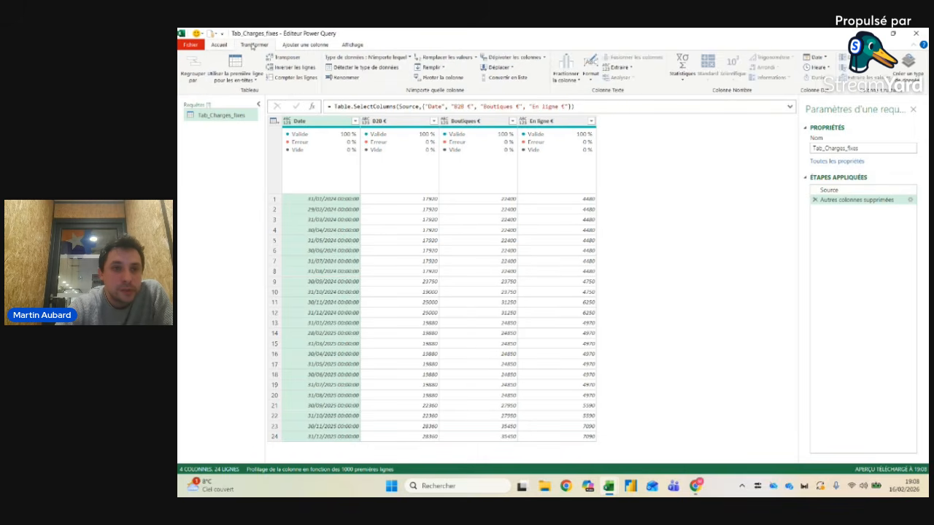
left_click(544, 57)
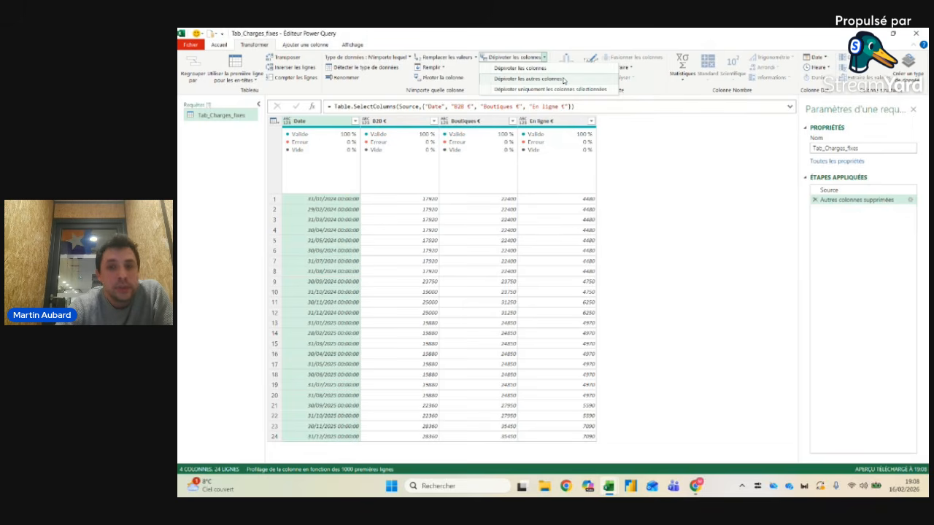
left_click(402, 125)
left_click(402, 125)
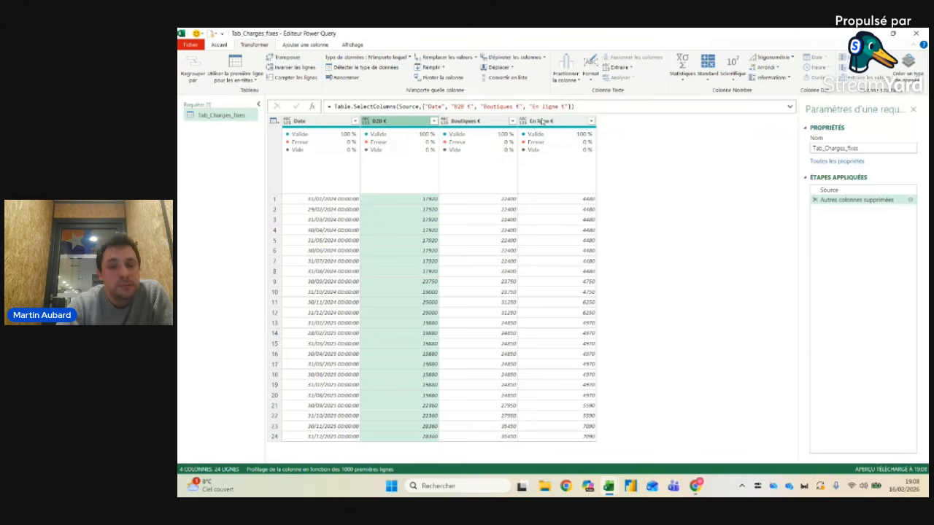
left_click(328, 121)
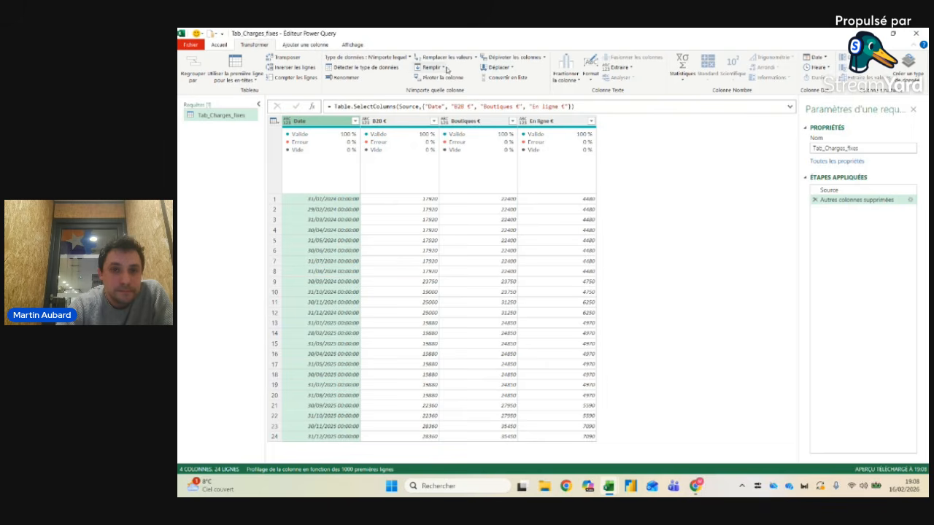
left_click(544, 56)
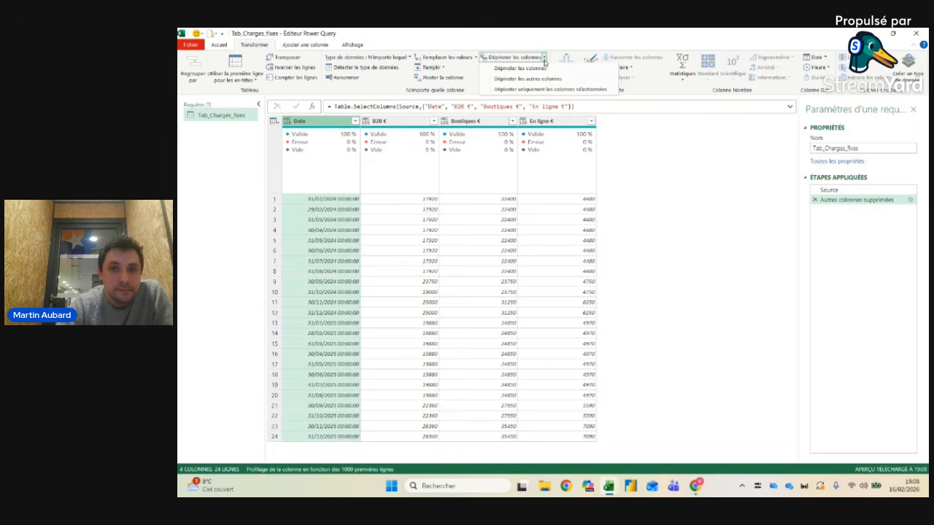
left_click(531, 78)
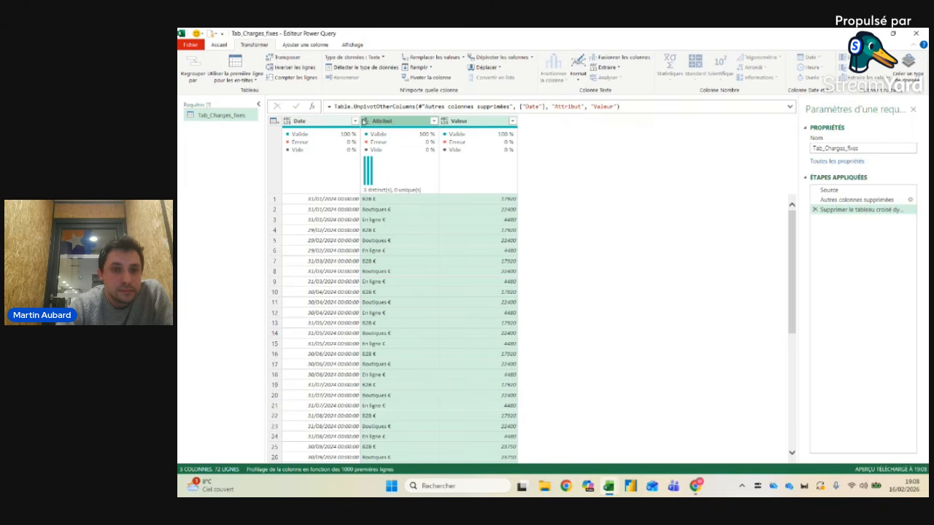
Step: Edit the unpivot formula so the attribute column is named Typologie and the value column Montant
left_click(582, 106)
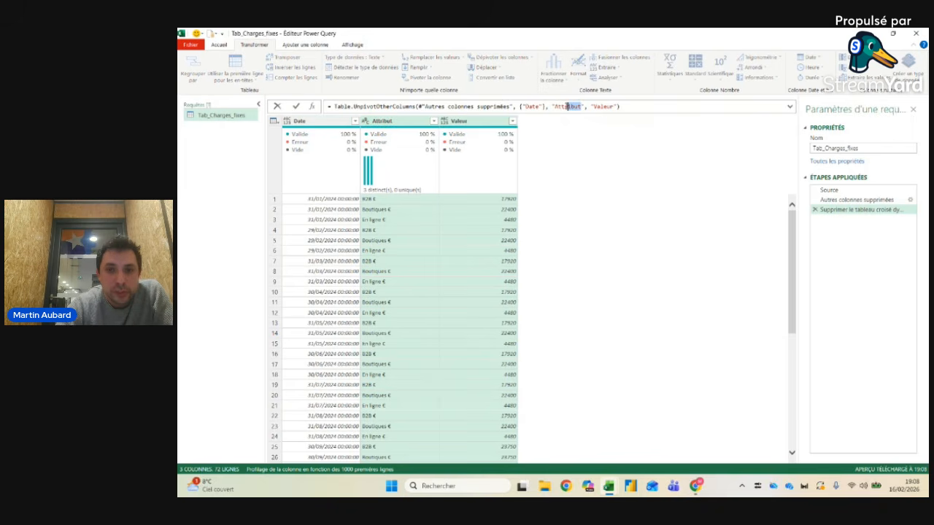
key("BackSpace")
key("BackSpace")
key("BackSpace")
key("BackSpace")
key("BackSpace")
key("BackSpace")
key("BackSpace")
key("BackSpace")
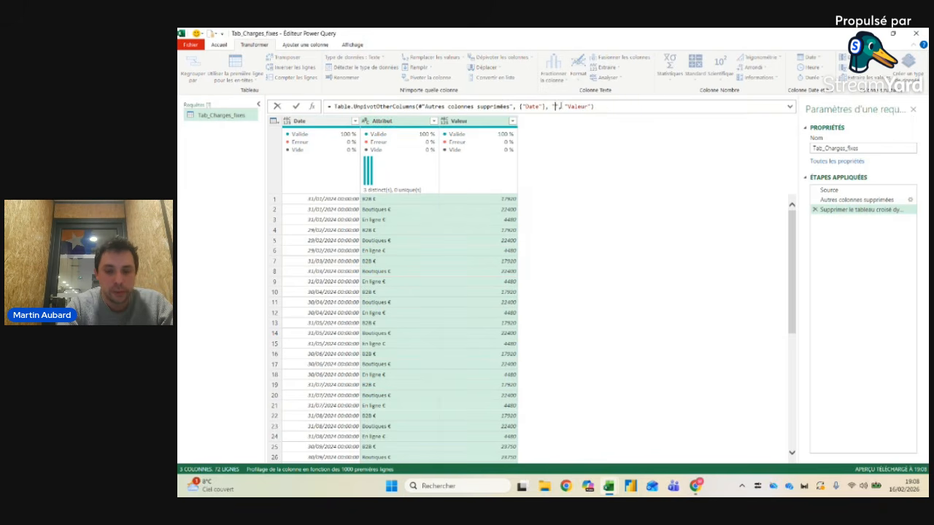
type("Typologie")
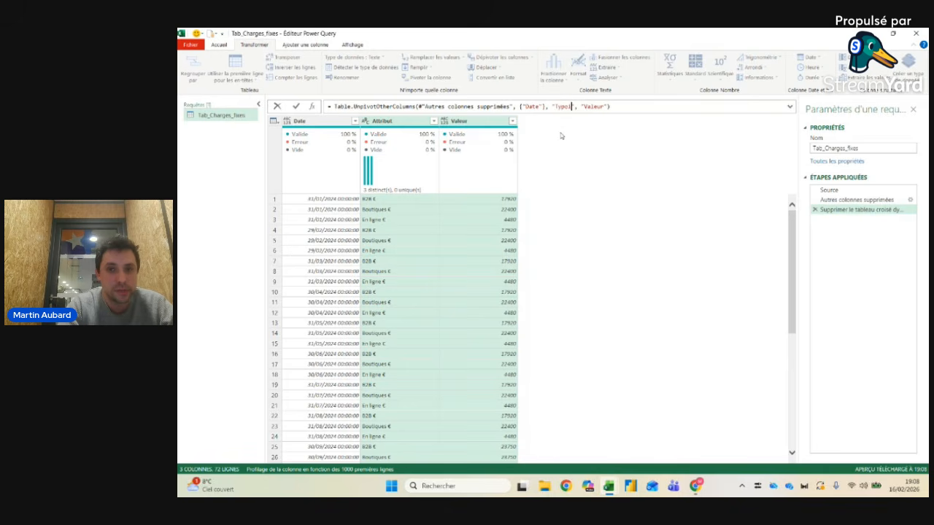
key("shift+Right")
key("shift+Right")
key("shift+Right")
key("shift+Right")
key("shift+Right")
key("shift+Right")
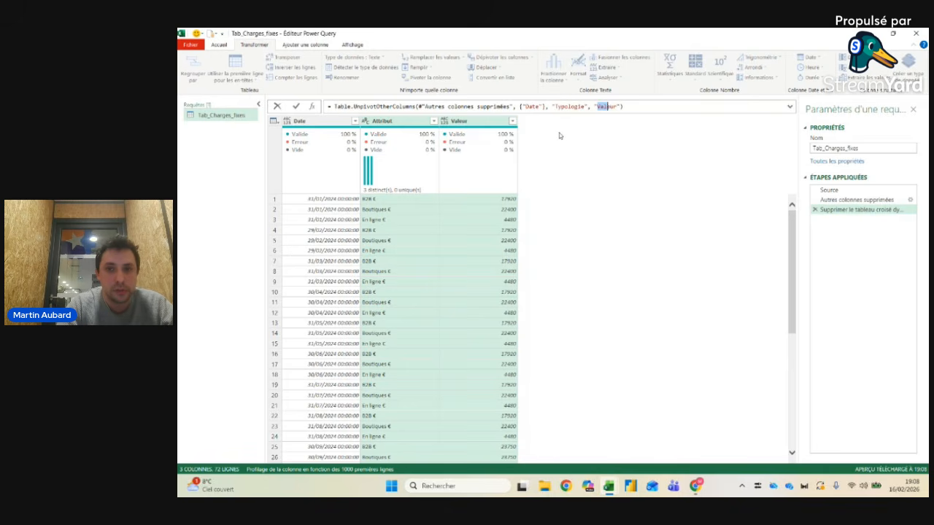
type("Montant")
key("Return")
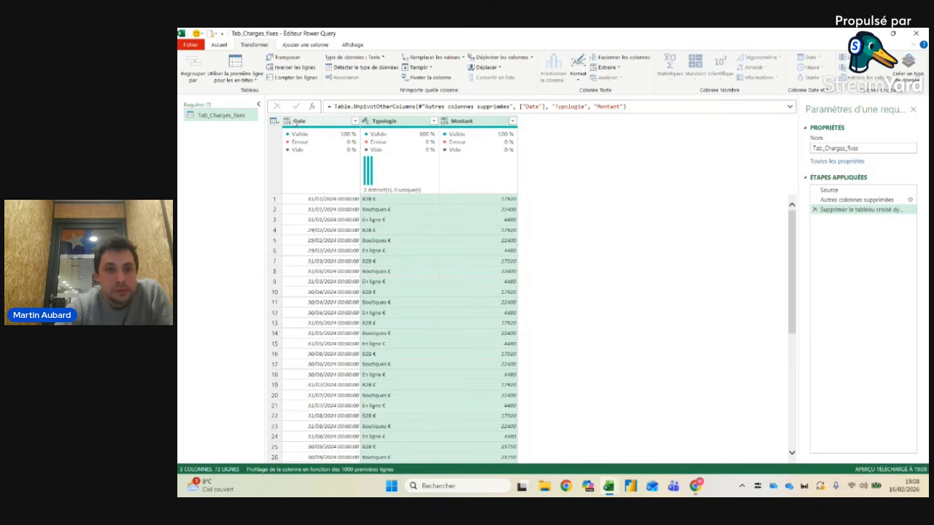
Step: Set the Date column's data type to Date and the Montant column's to Devise
left_click(295, 122)
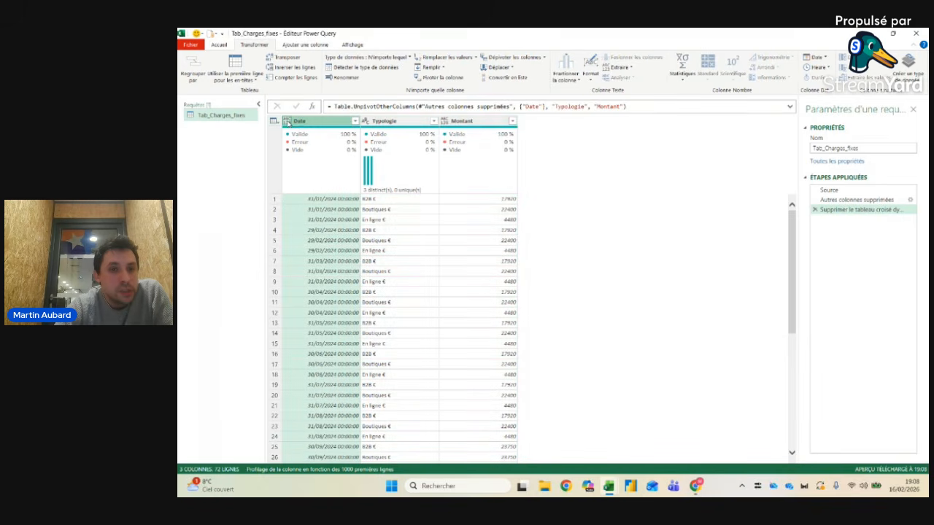
left_click(286, 121)
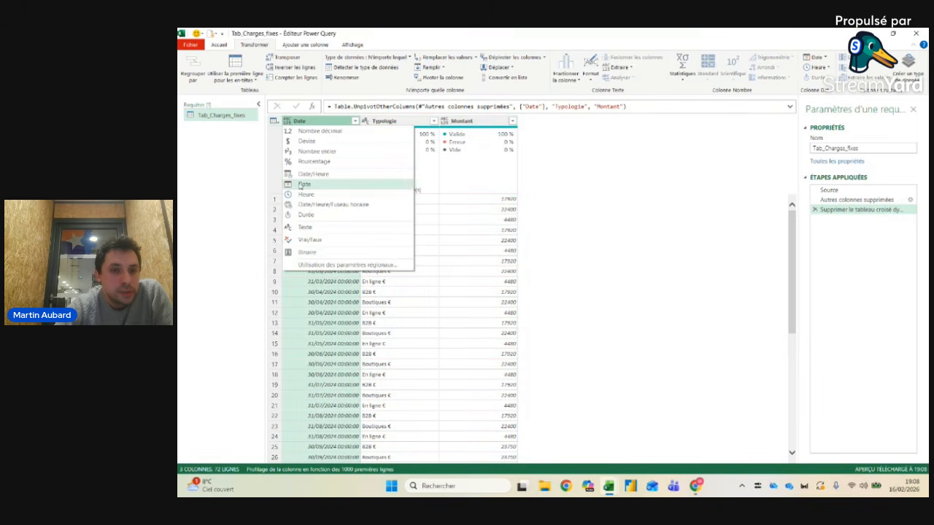
left_click(304, 184)
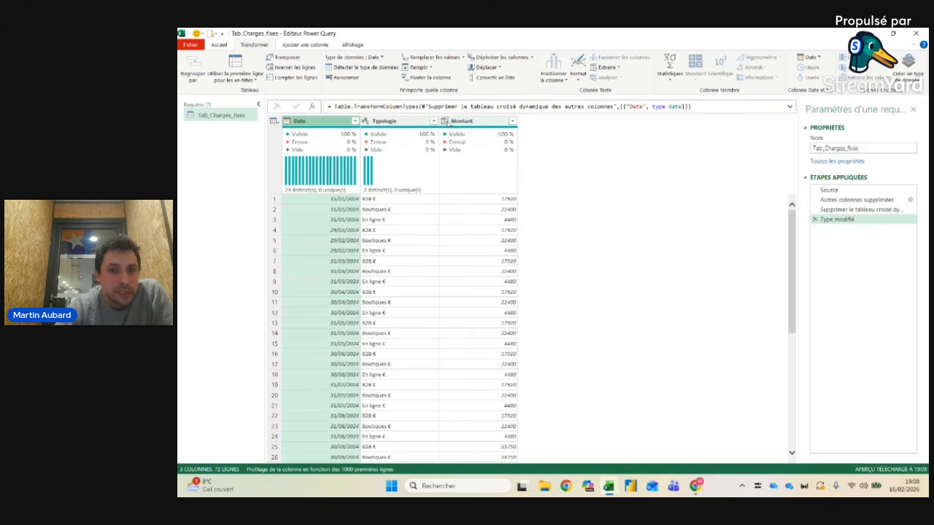
left_click(446, 121)
left_click(472, 144)
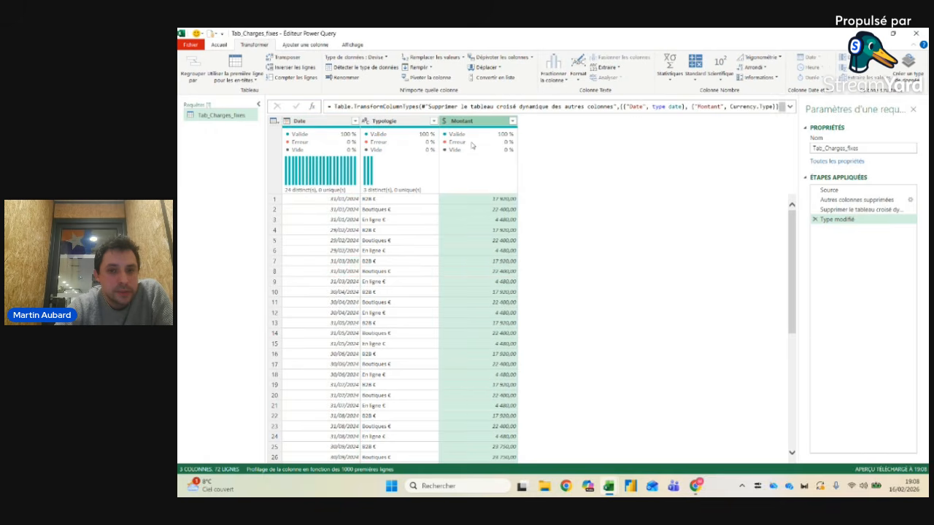
Step: Replace " €" with nothing in the Typologie column of the Tab_Charges_fixes query
left_click(373, 201)
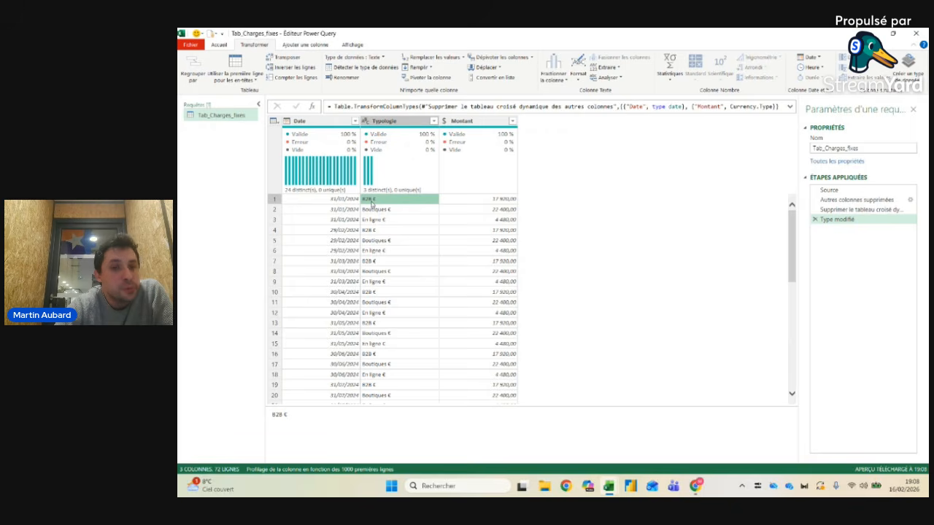
left_click(387, 121)
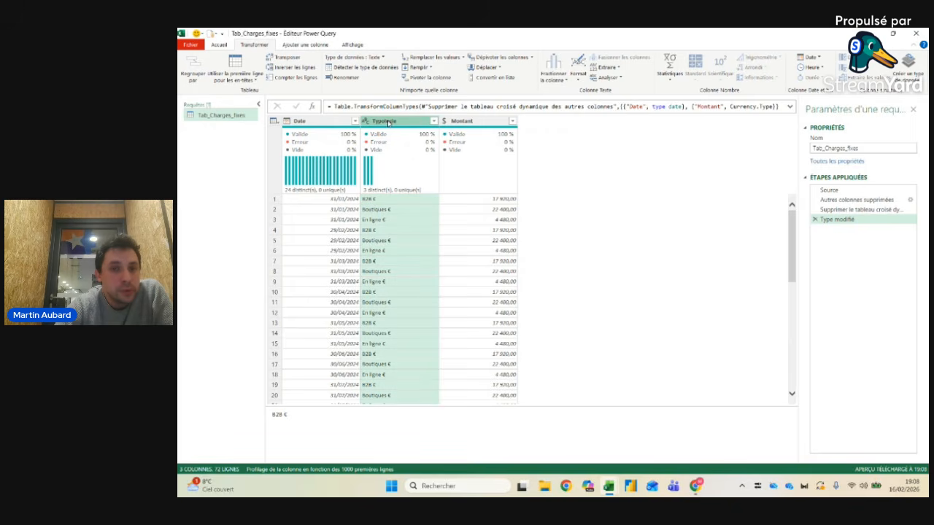
left_click(430, 59)
type("€")
left_click(657, 305)
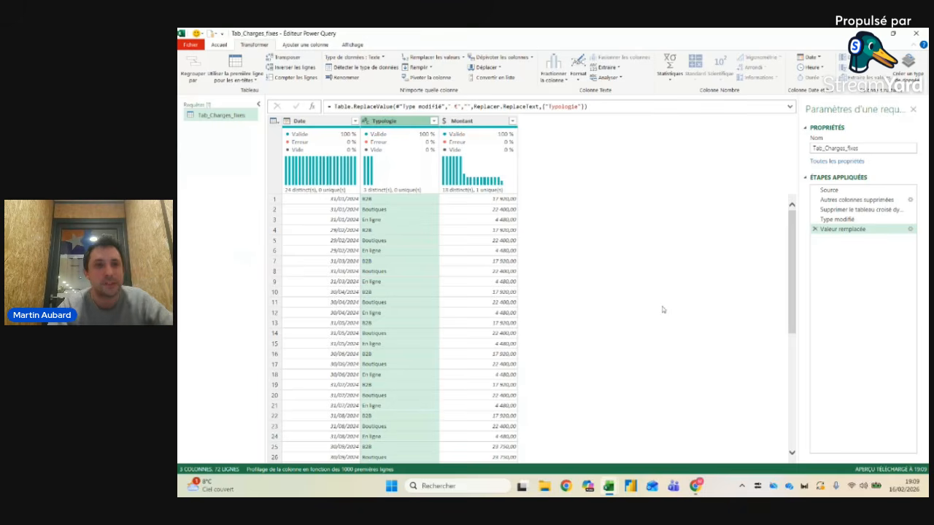
Step: Close Power Query and load Tab_Charges_fixes as a connection only, adding its data to the data model
left_click(225, 46)
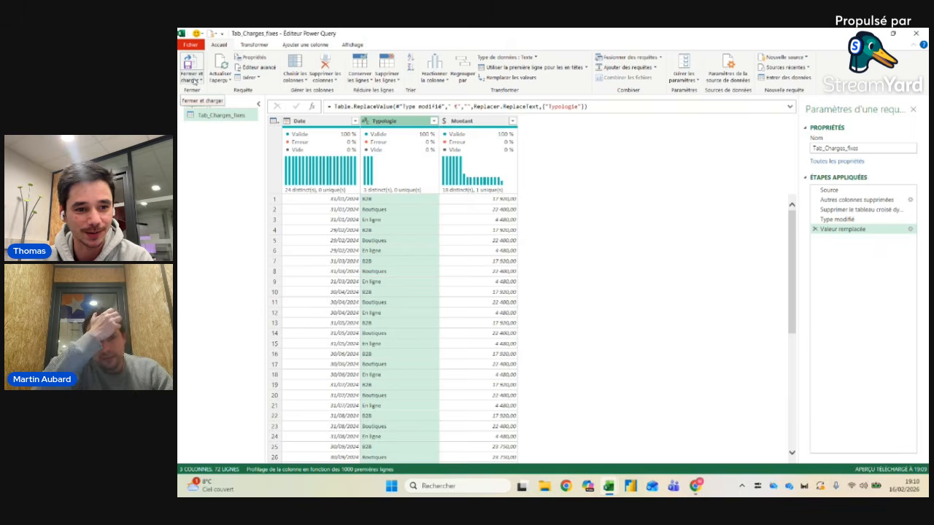
left_click(194, 81)
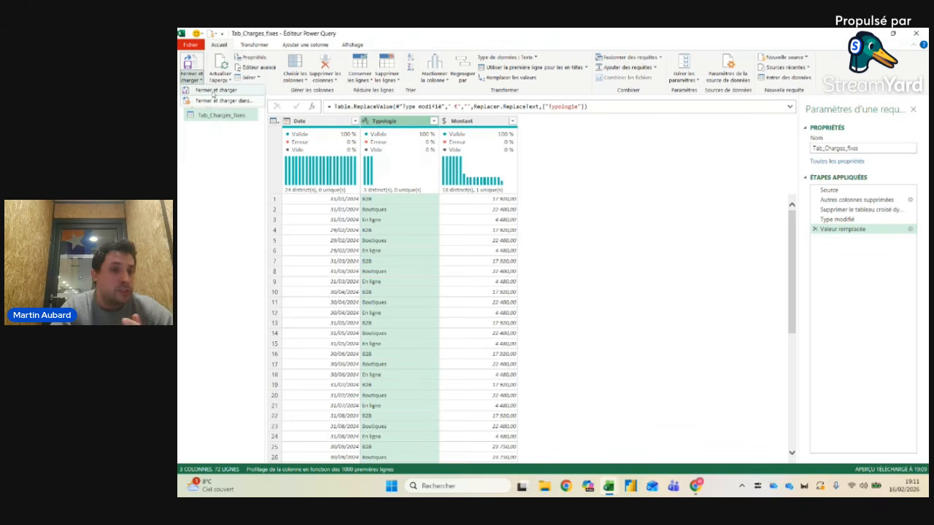
left_click(213, 102)
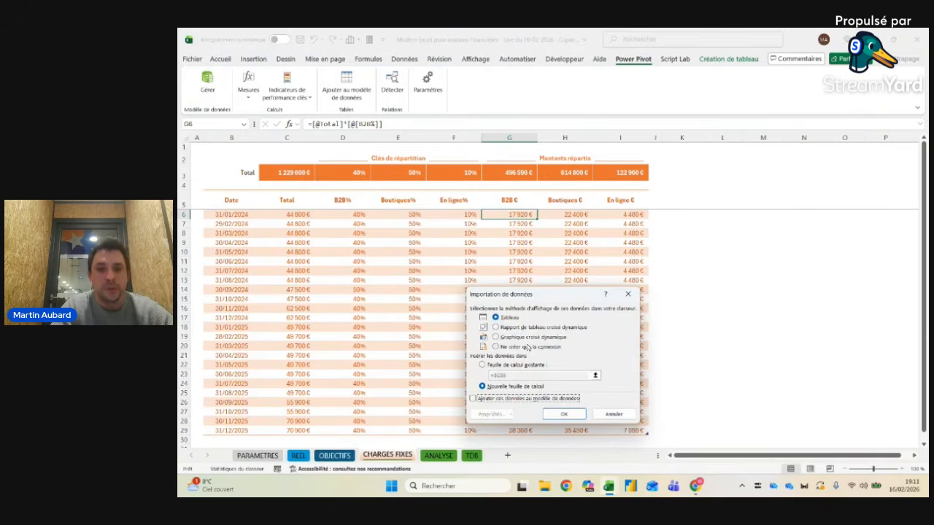
left_click(530, 348)
left_click(511, 401)
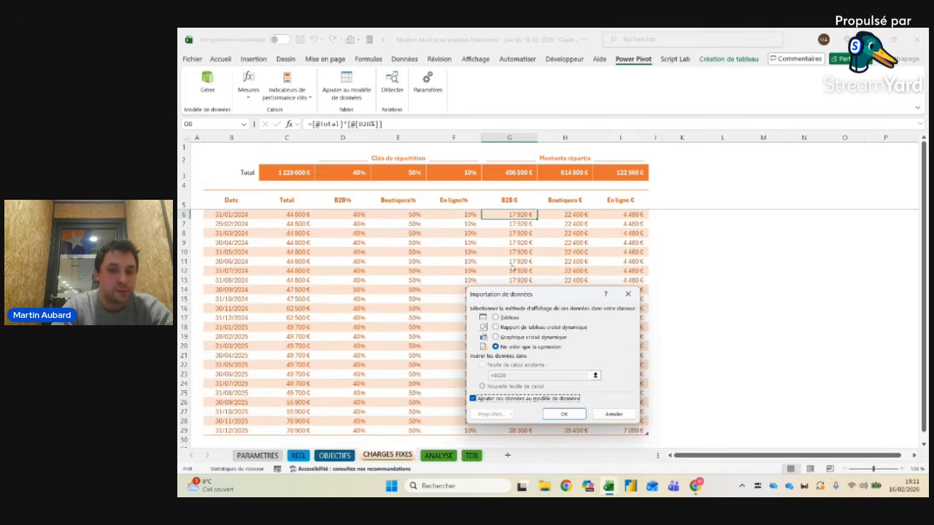
left_click(565, 415)
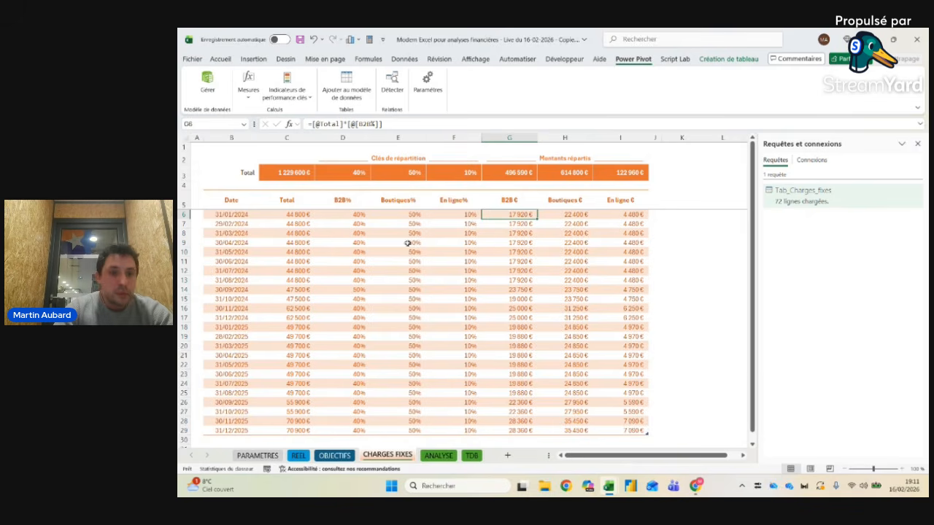
Step: Compare the CHARGES FIXES sheet's Date, B2B €, Boutiques € and En ligne € columns with the Tab_Charges_fixes query preview
left_click(231, 191)
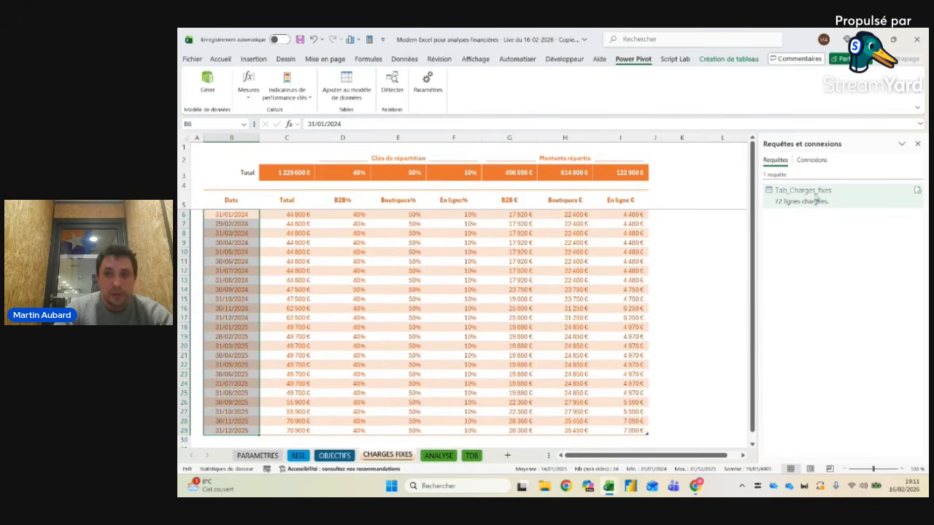
mouse_move(813, 204)
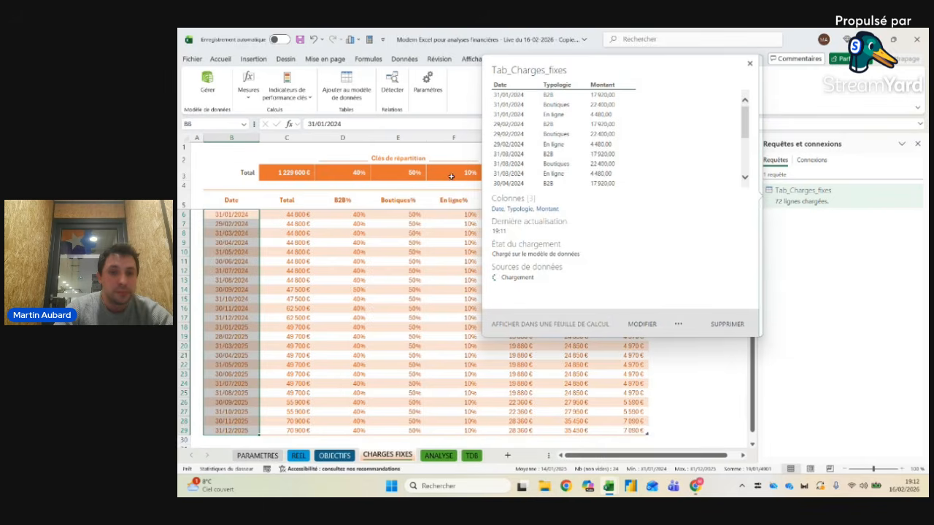
left_click_drag(504, 199, 640, 200)
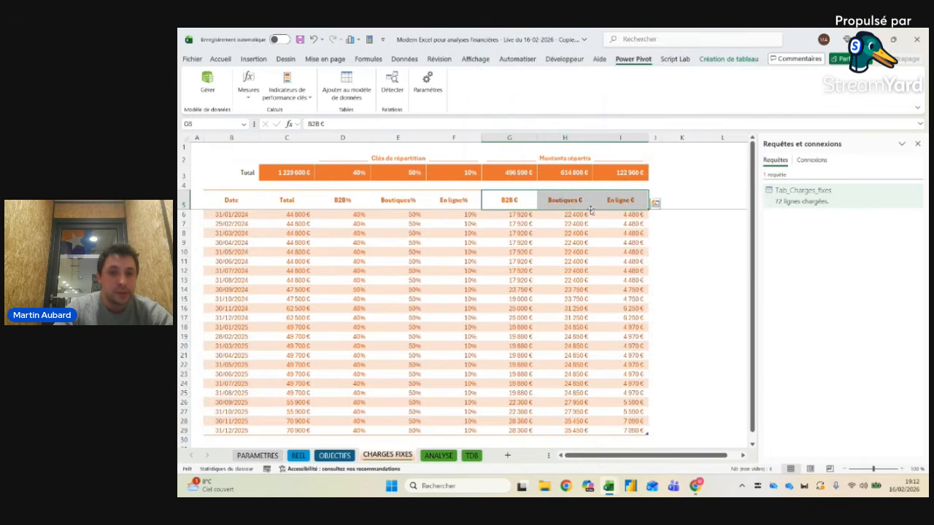
left_click(559, 201)
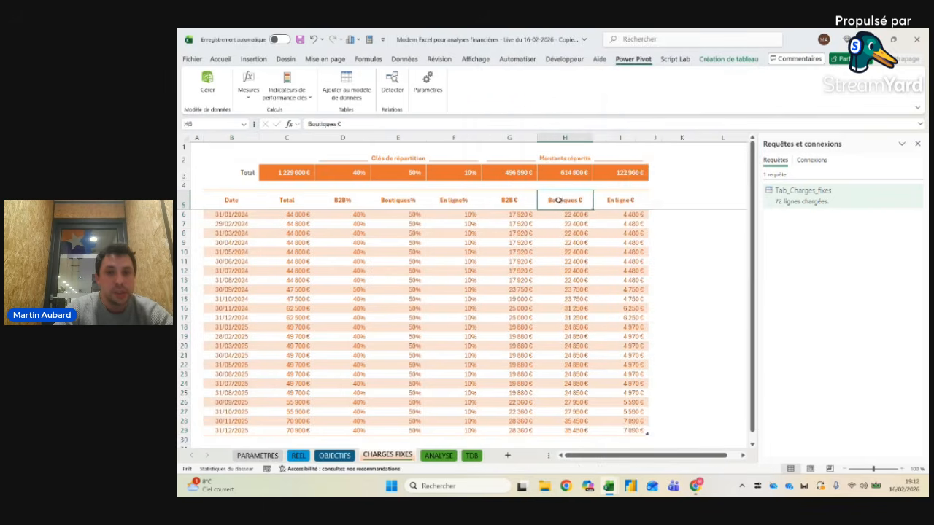
left_click(616, 206)
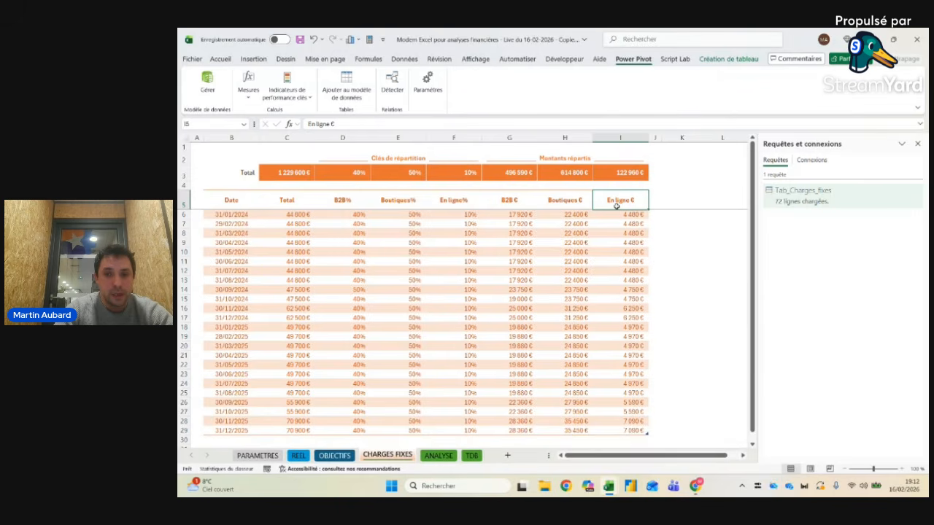
mouse_move(792, 203)
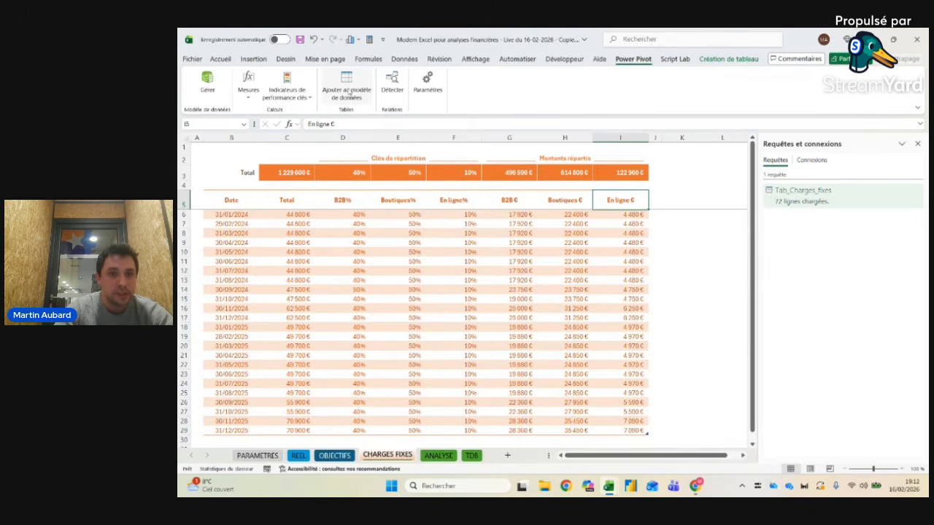
Step: Place the Tab_Charges_fixes table below Tab_Objectifs in the Power Pivot diagram, then return to the workbook
left_click(208, 84)
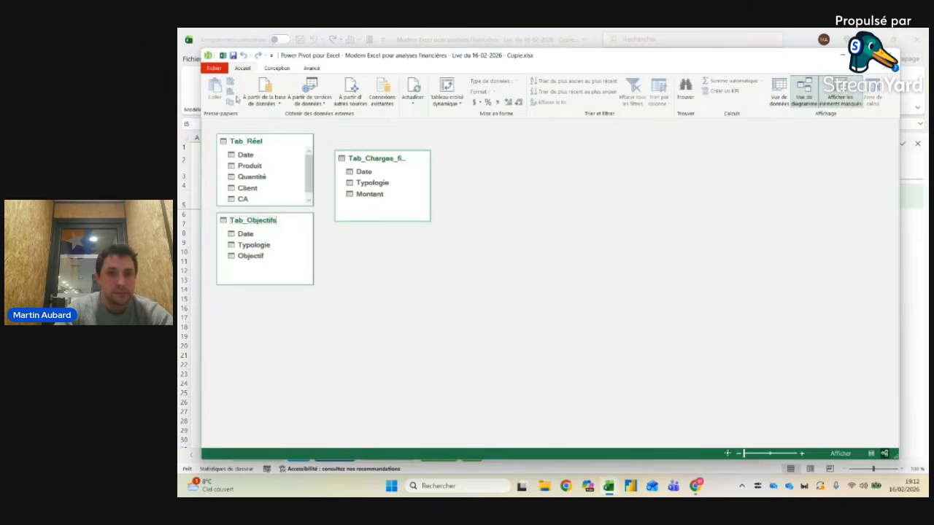
left_click_drag(387, 159, 267, 302)
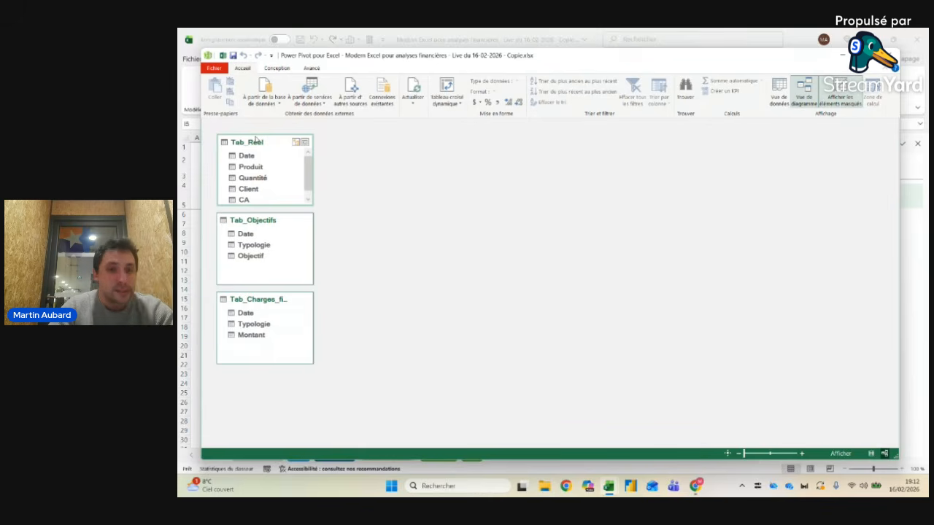
key("alt+Tab")
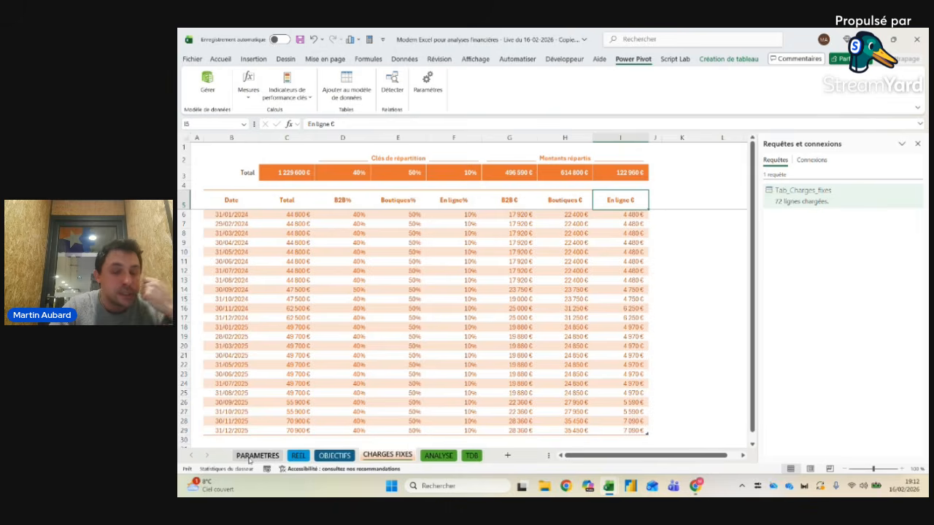
Step: Insert a PivotTable based on the workbook's data model at cell B7 of the ANALYSE sheet
left_click(440, 457)
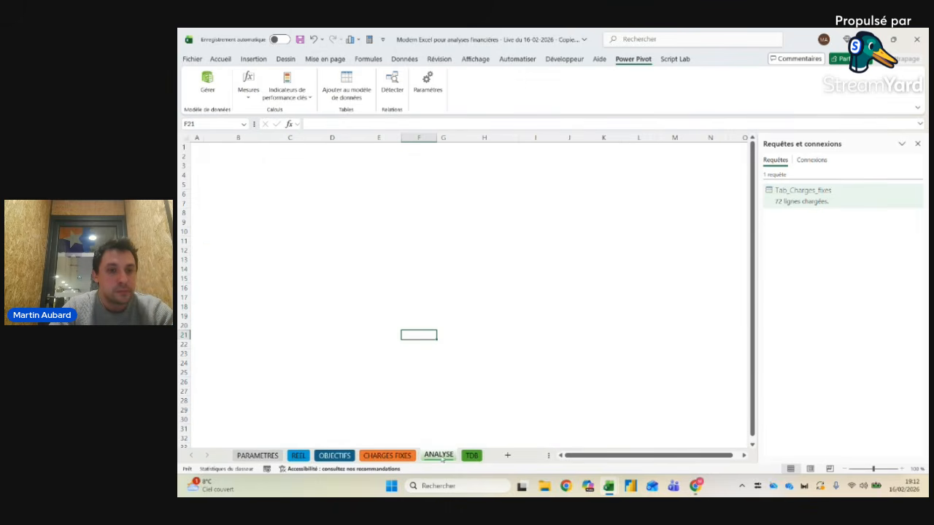
left_click(397, 174)
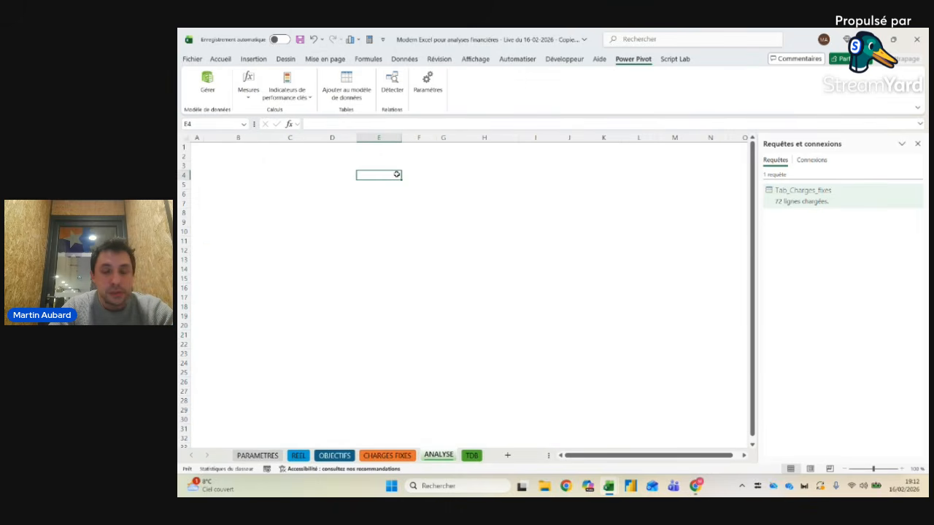
left_click(351, 167)
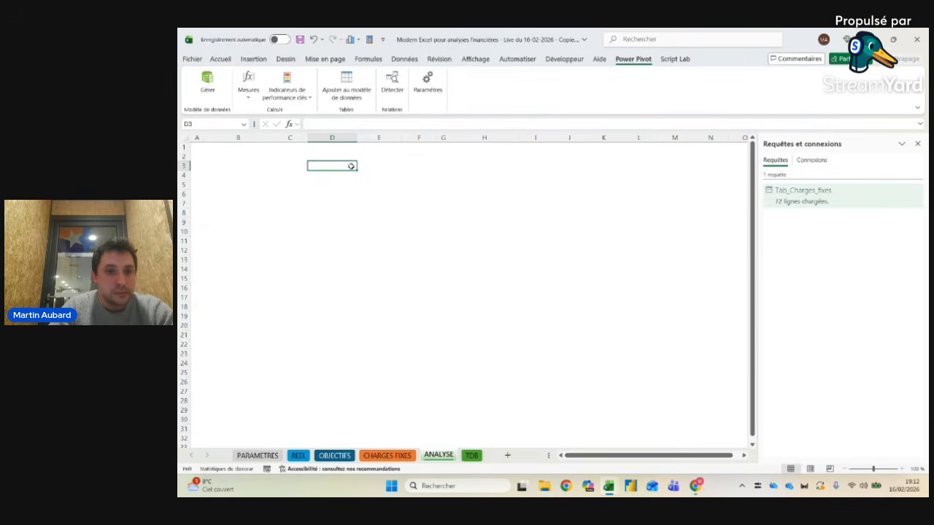
left_click(268, 156)
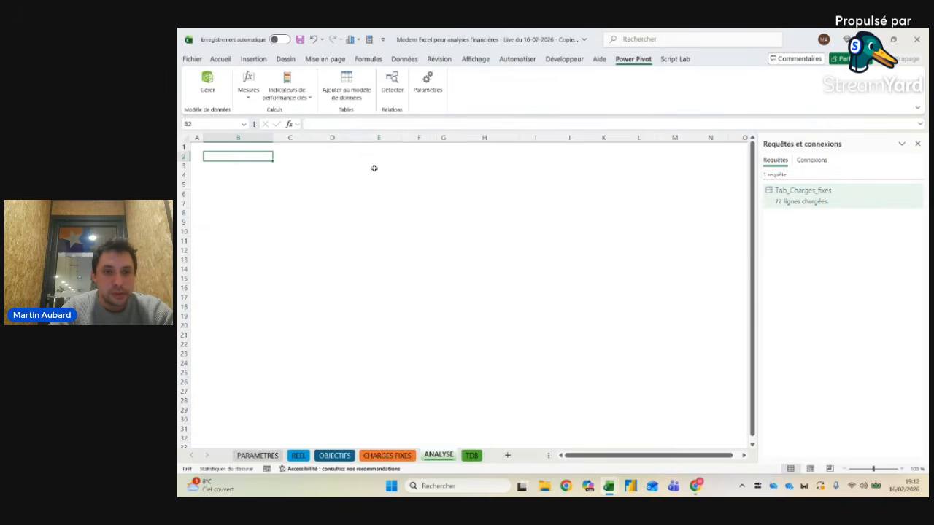
left_click(246, 203)
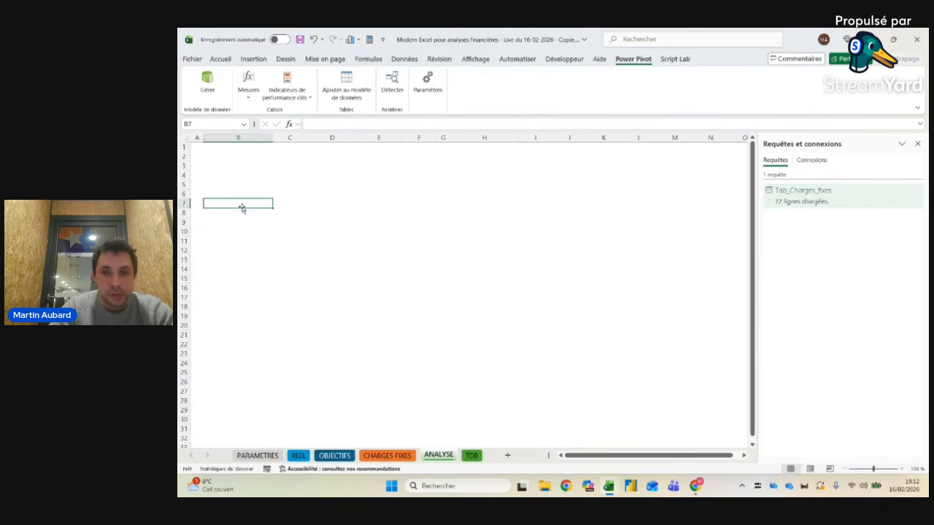
left_click(253, 59)
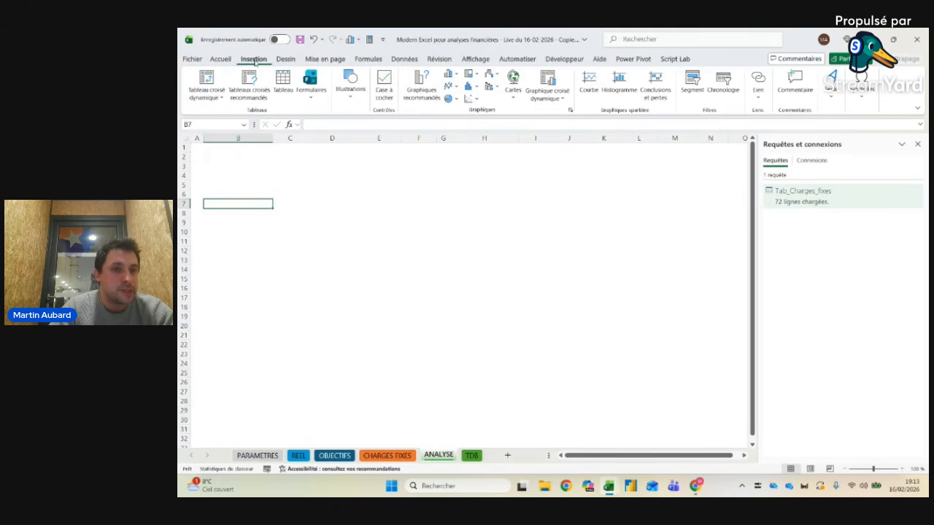
left_click(216, 99)
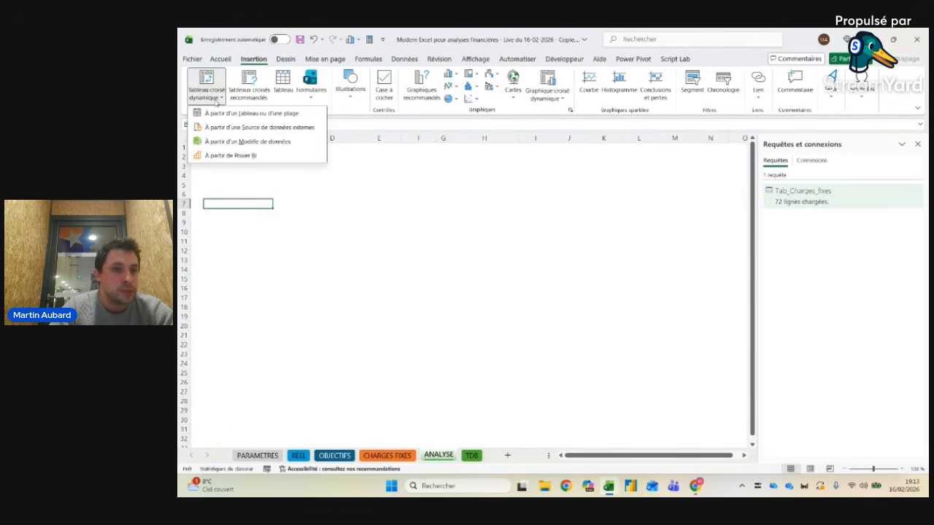
left_click(239, 143)
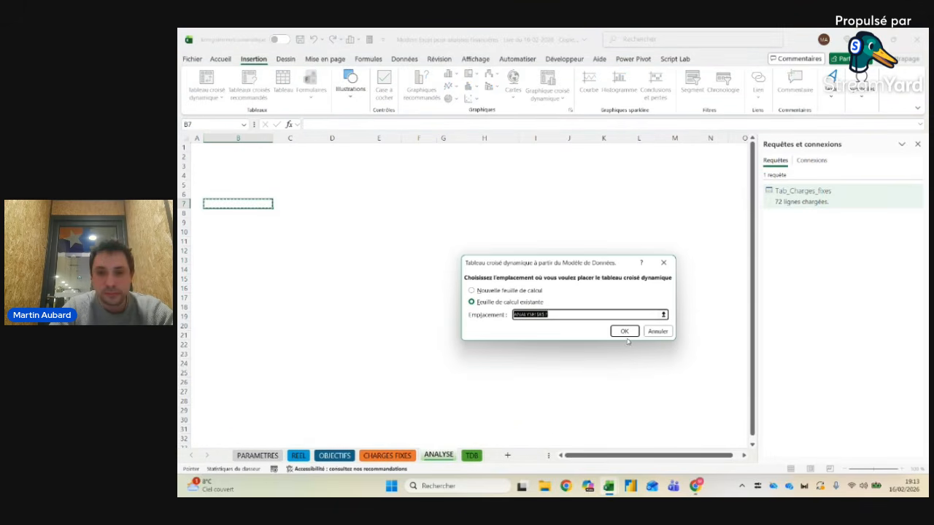
left_click(623, 331)
left_click(216, 98)
left_click(230, 141)
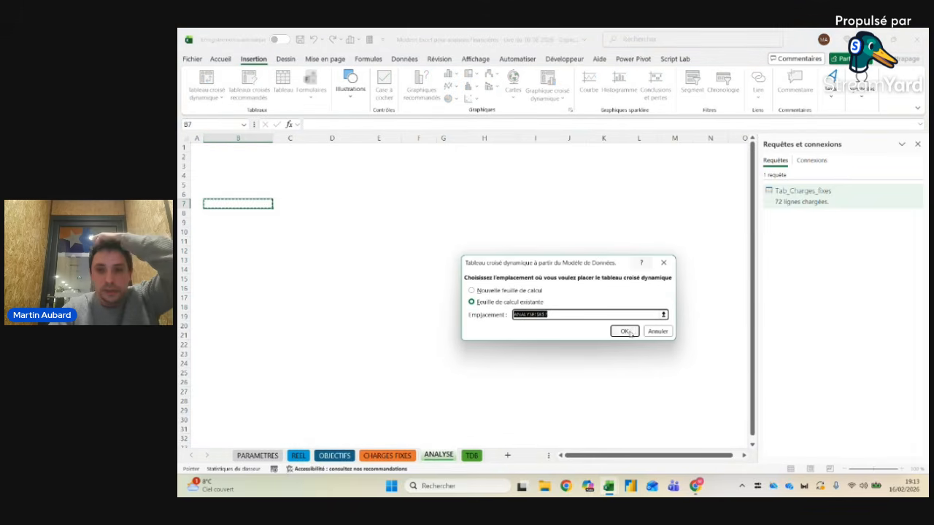
left_click(625, 331)
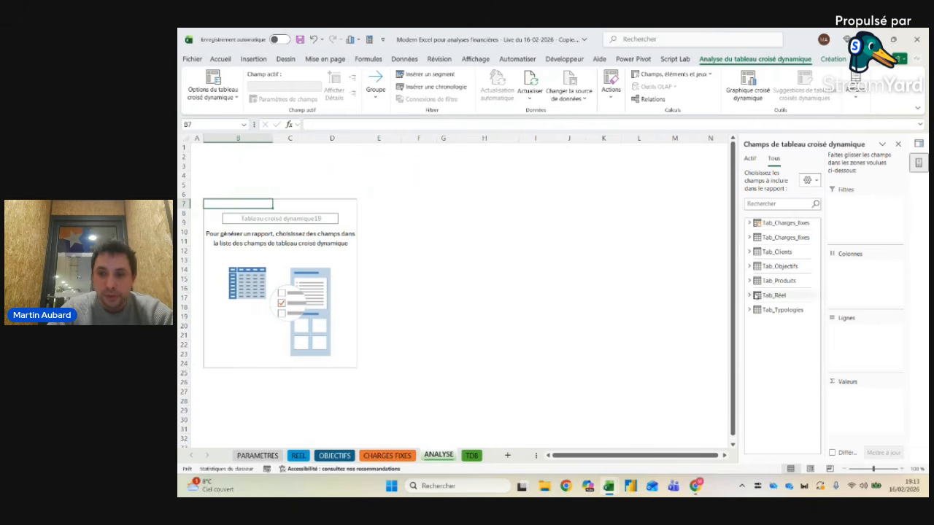
Step: Add CA from Tab_Réel, Objectif from Tab_Objectifs and Montant from the reshaped Tab_Charges_fixes as PivotTable values
left_click(749, 296)
left_click(766, 352)
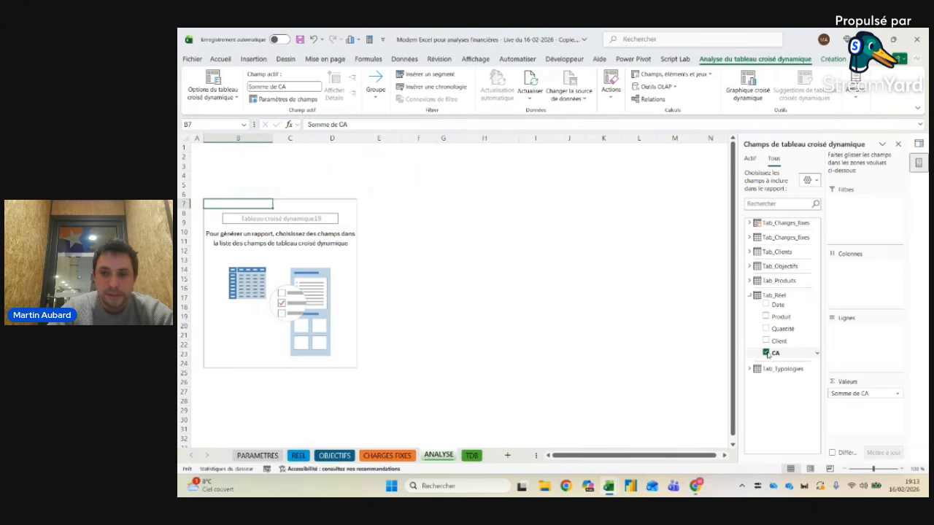
left_click(748, 266)
left_click(766, 299)
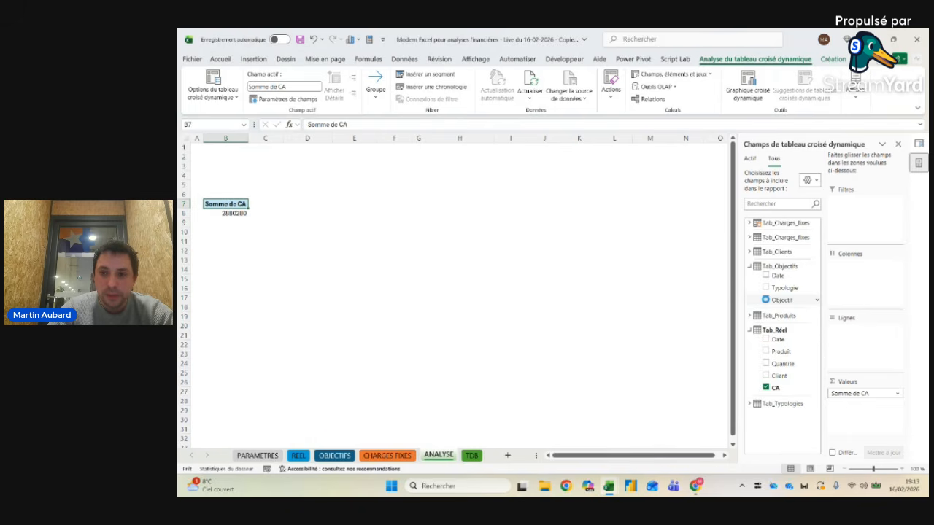
left_click(749, 238)
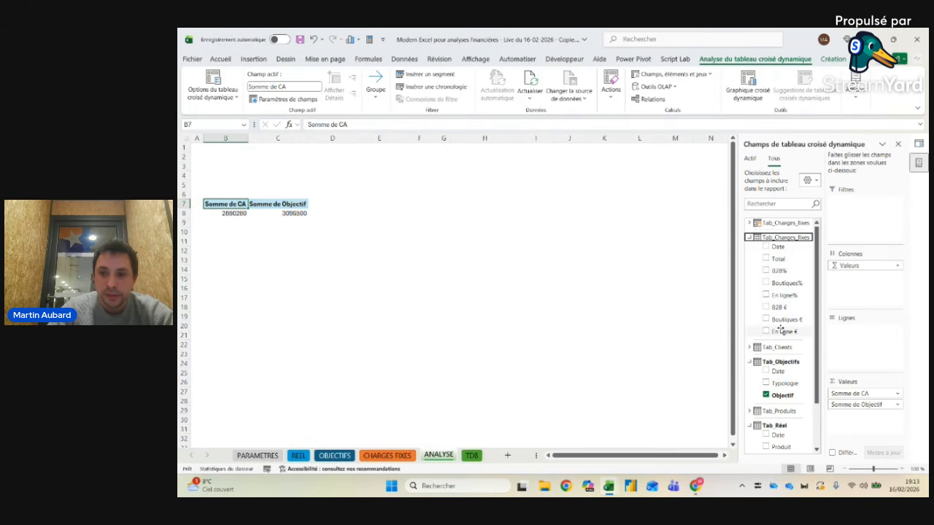
left_click(748, 238)
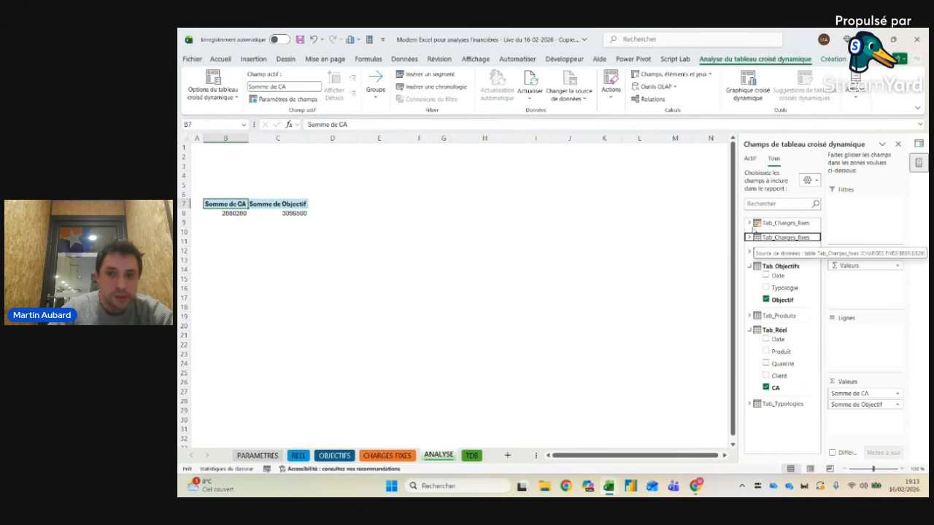
left_click(749, 224)
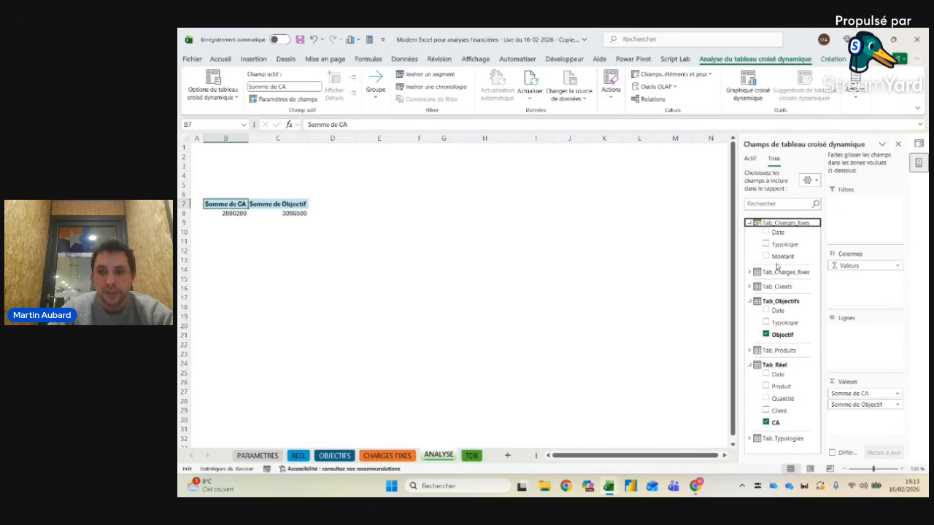
left_click_drag(780, 255, 879, 415)
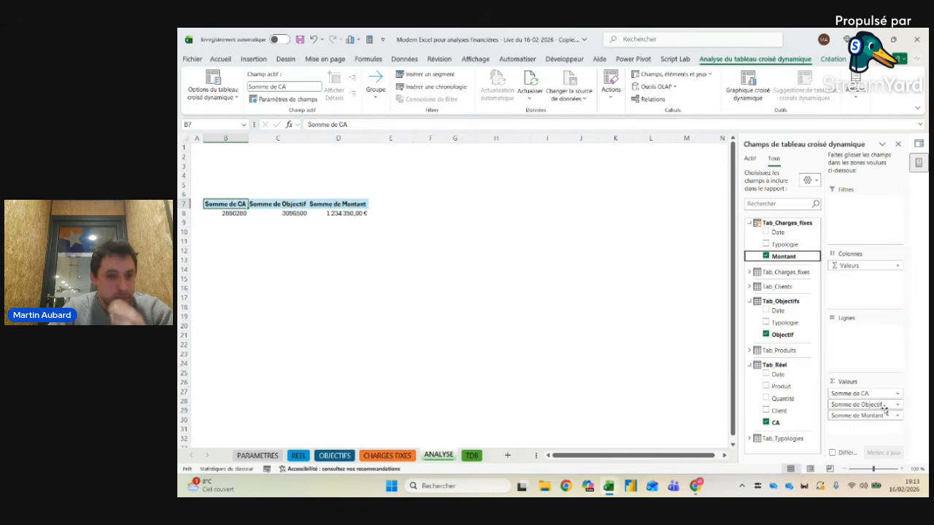
Step: Format the Somme de CA values as currency in € with 0 decimals
left_click(291, 212)
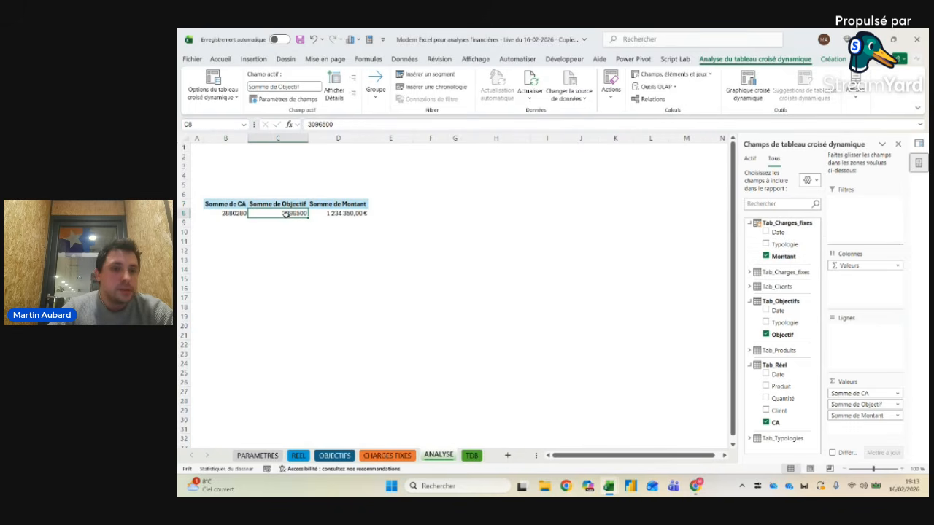
left_click(241, 212)
right_click(241, 213)
left_click(295, 264)
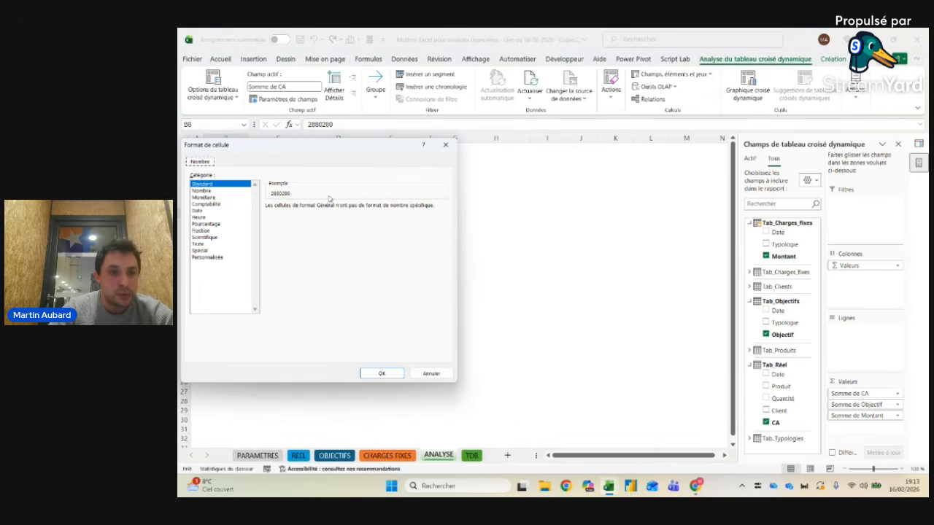
left_click(208, 197)
left_click(353, 209)
left_click(354, 210)
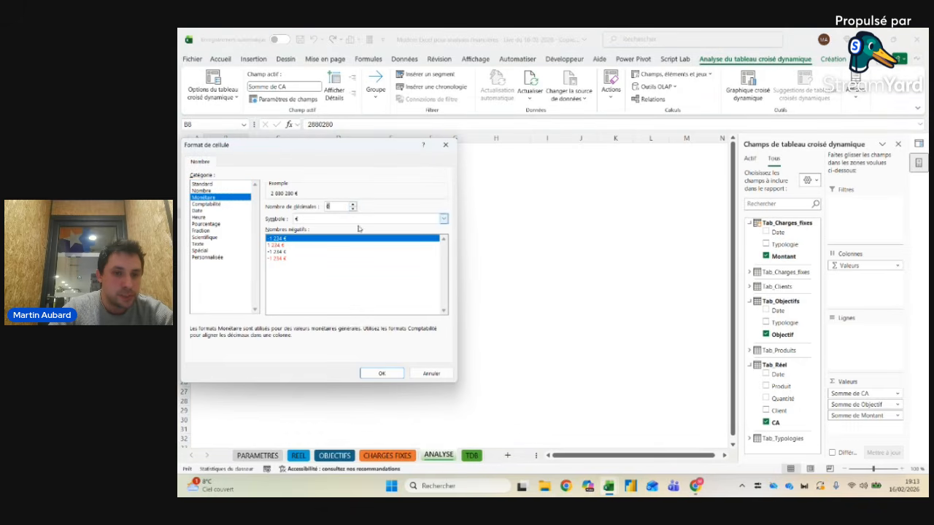
left_click(382, 373)
Step: Format the Somme de Objectif values as currency in € with 0 decimals
left_click(287, 212)
right_click(288, 212)
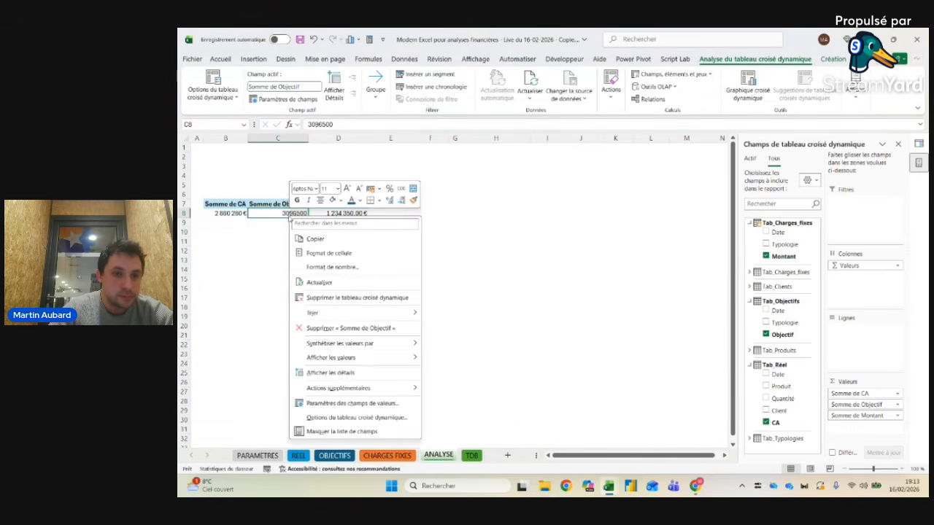
left_click(332, 280)
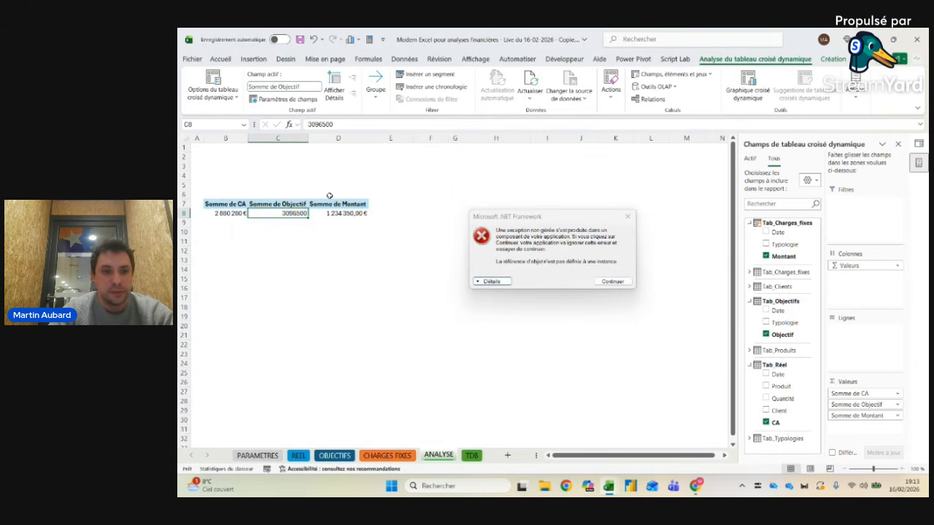
left_click(627, 217)
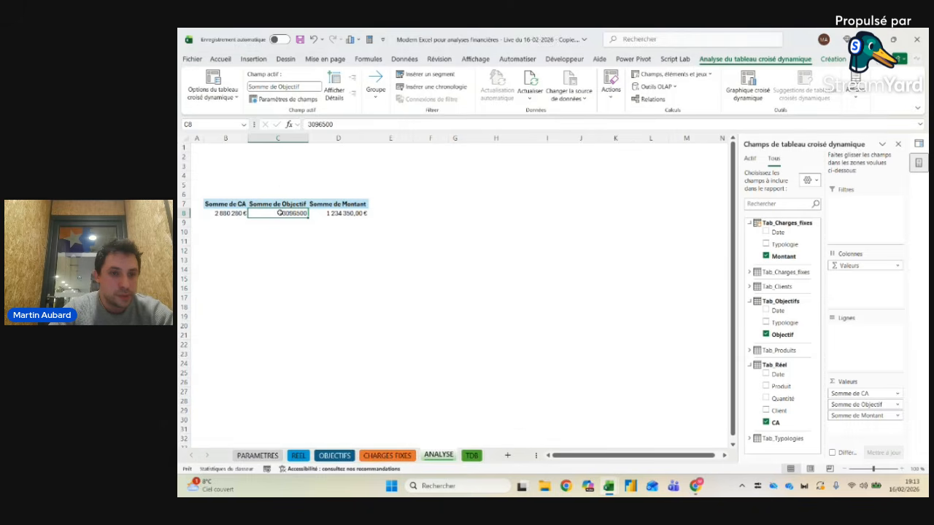
right_click(281, 213)
left_click(337, 264)
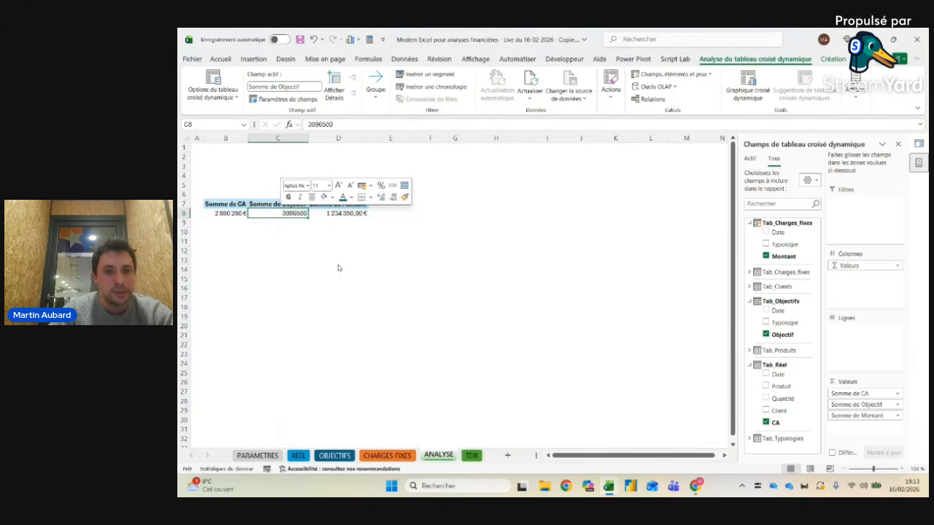
left_click(372, 206)
left_click(372, 207)
left_click(399, 370)
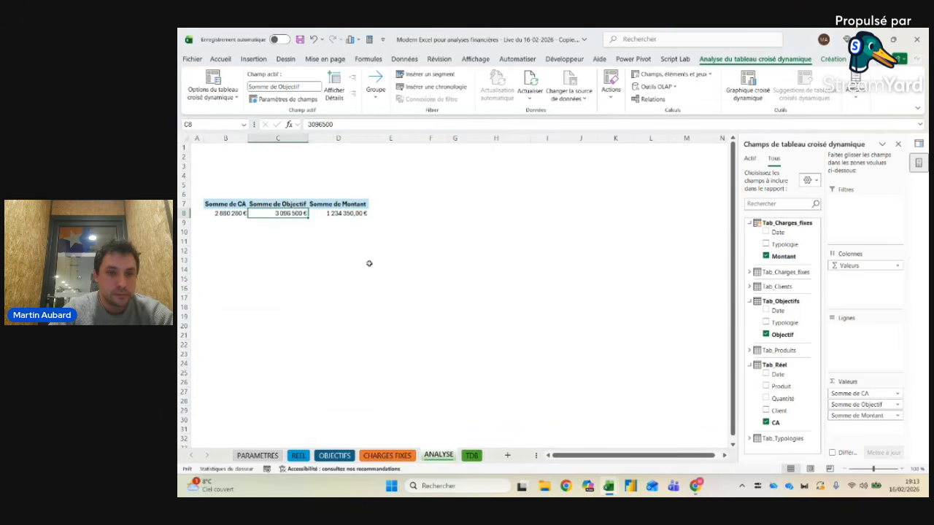
Step: Format the Somme de Montant values as currency in € with 0 decimals
right_click(354, 214)
left_click(400, 264)
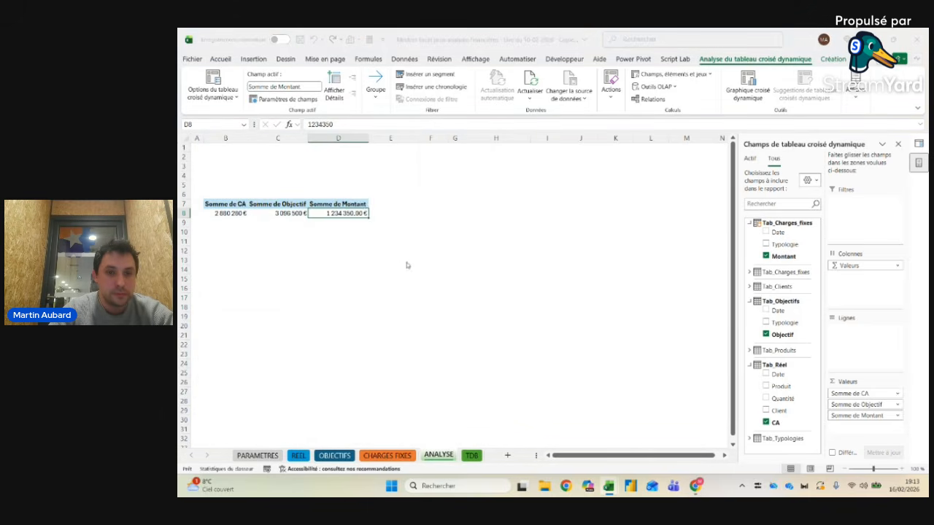
left_click(306, 191)
left_click(440, 203)
left_click(439, 202)
left_click(473, 369)
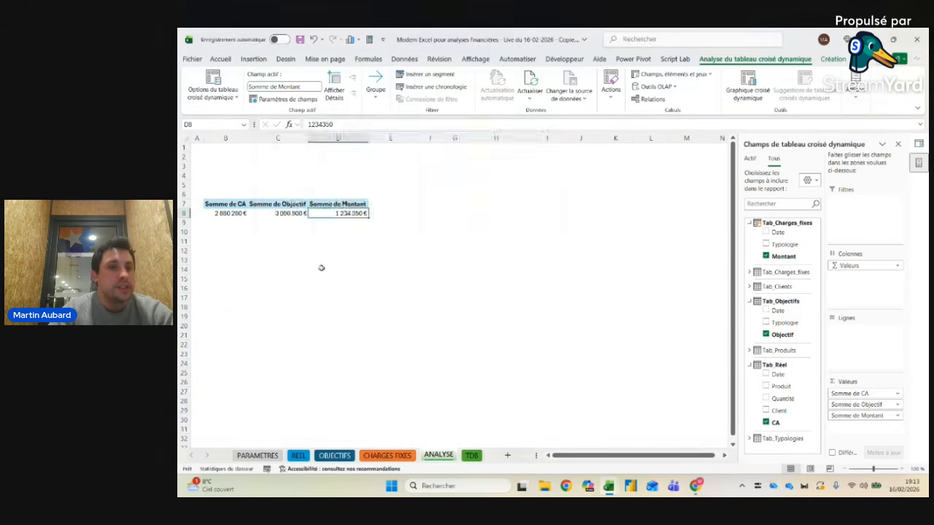
Step: Examine the PivotTable's Somme de CA, Somme de Objectif and Somme de Montant totals side by side
left_click(222, 212)
left_click(287, 214)
left_click(362, 214)
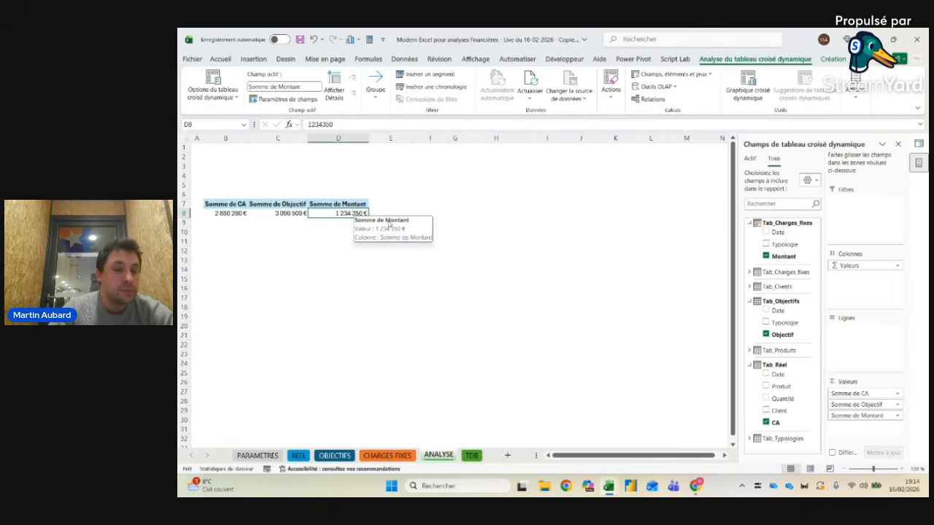
left_click(281, 213)
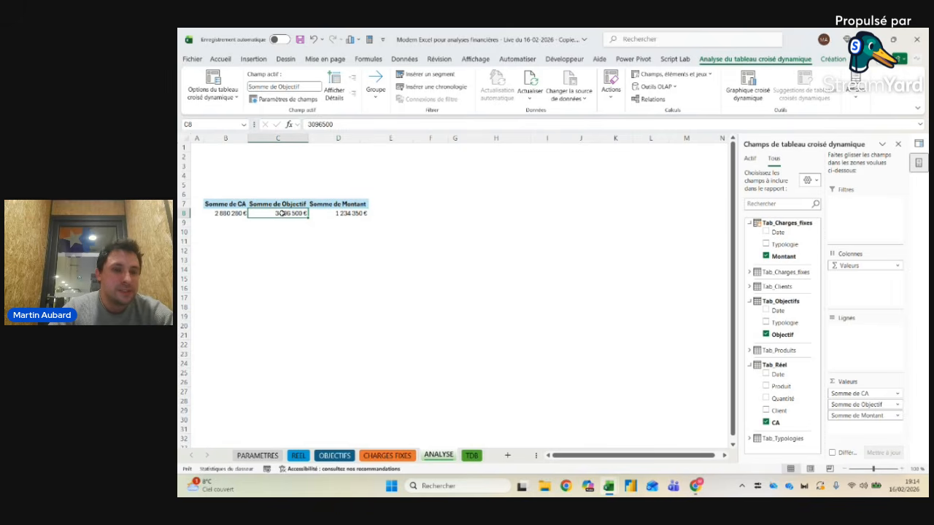
left_click(227, 214)
left_click(271, 214)
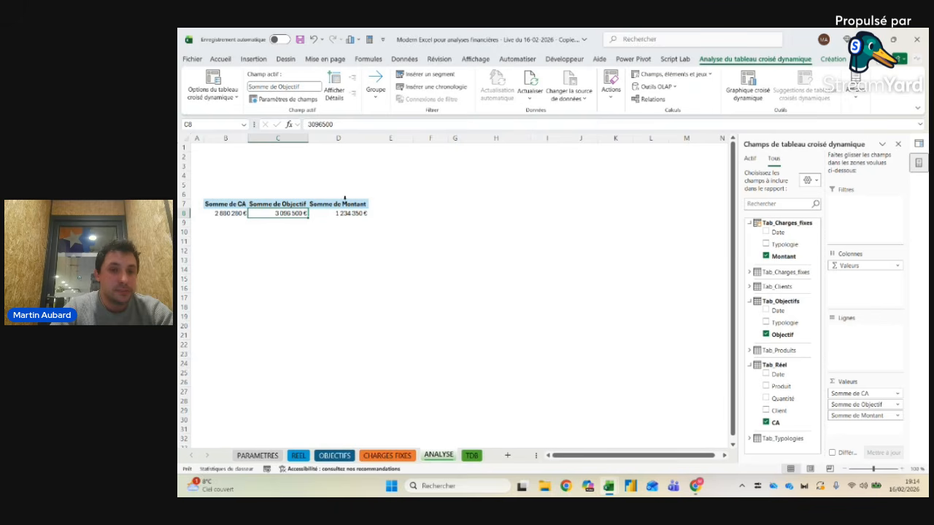
left_click_drag(339, 213, 219, 213)
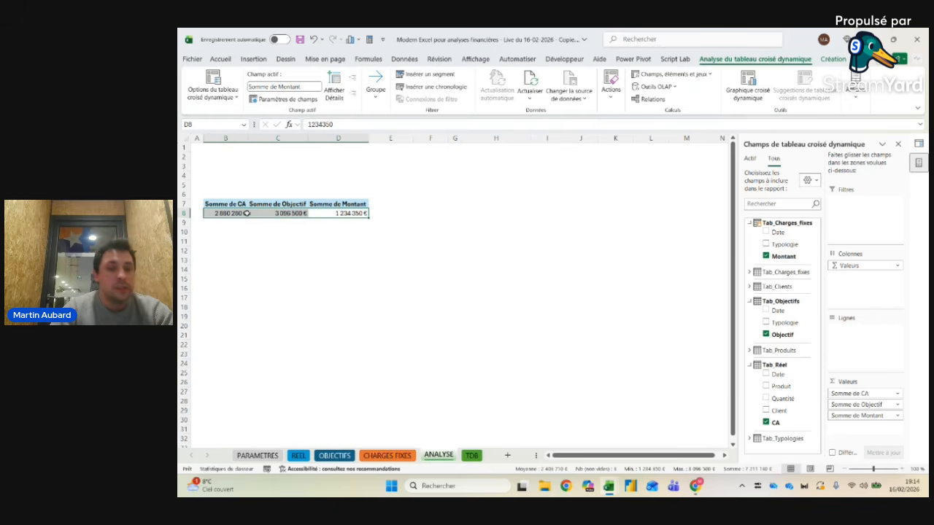
left_click(209, 213)
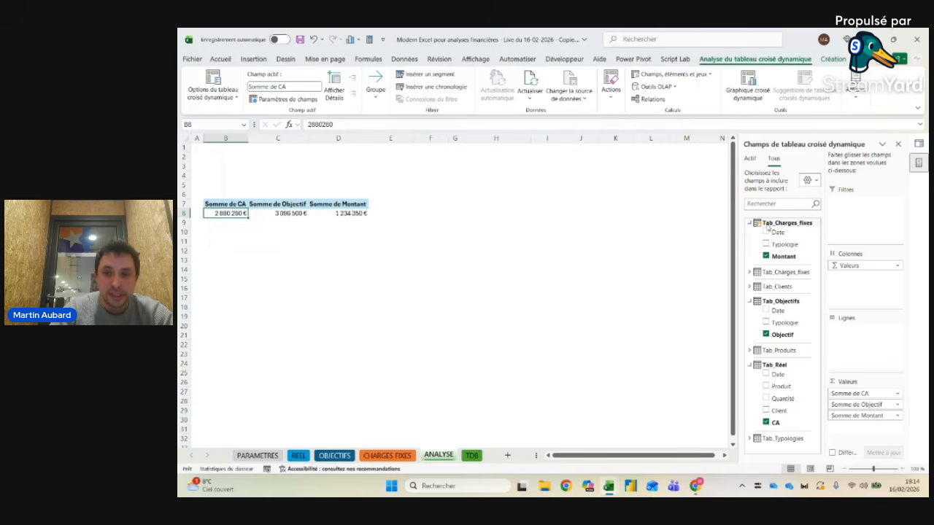
Step: Break the PivotTable down by Typologie from Tab_Objectifs in rows and check the Objectif and Montant values per typology
left_click(766, 322)
left_click_drag(365, 213, 366, 232)
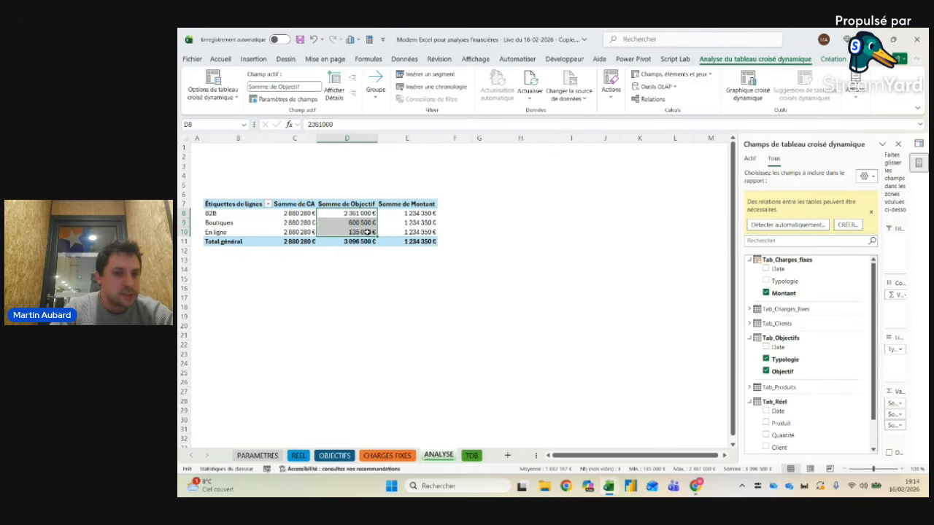
left_click_drag(418, 214, 417, 232)
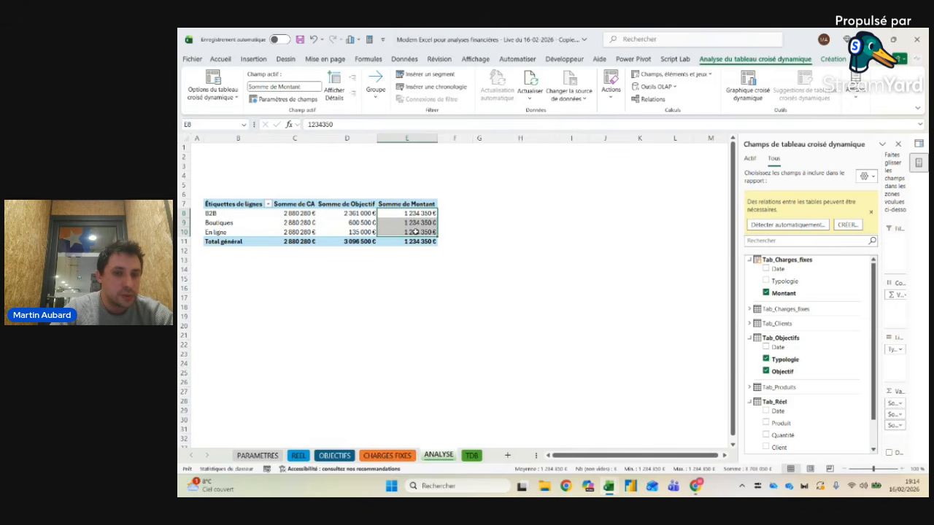
Step: Compare the PivotTable's CA, Objectif and Montant values per typology with the columns available in the CHARGES FIXES and REEL source tables
left_click(387, 455)
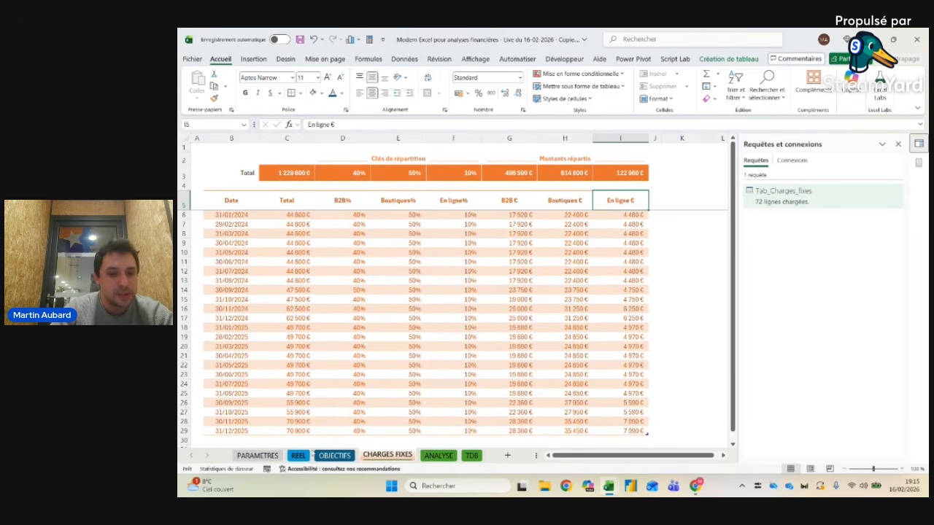
left_click(299, 457)
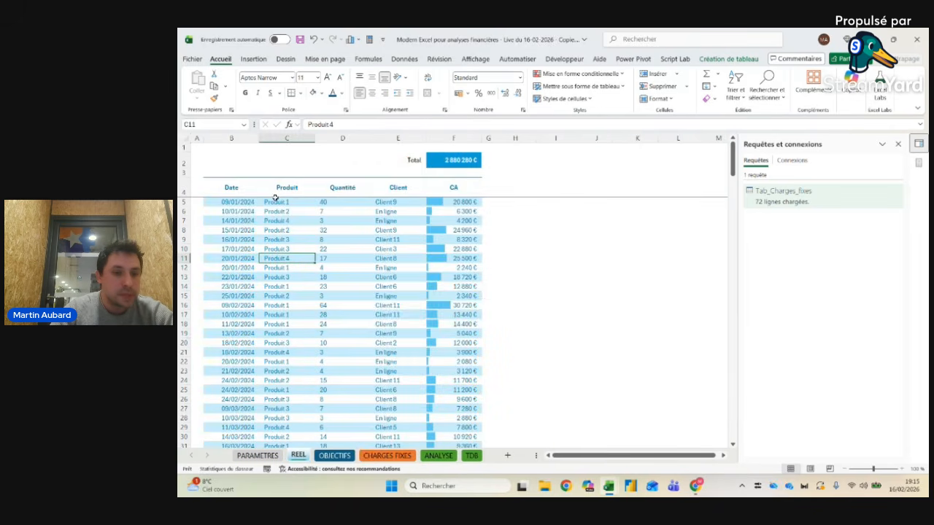
left_click(438, 456)
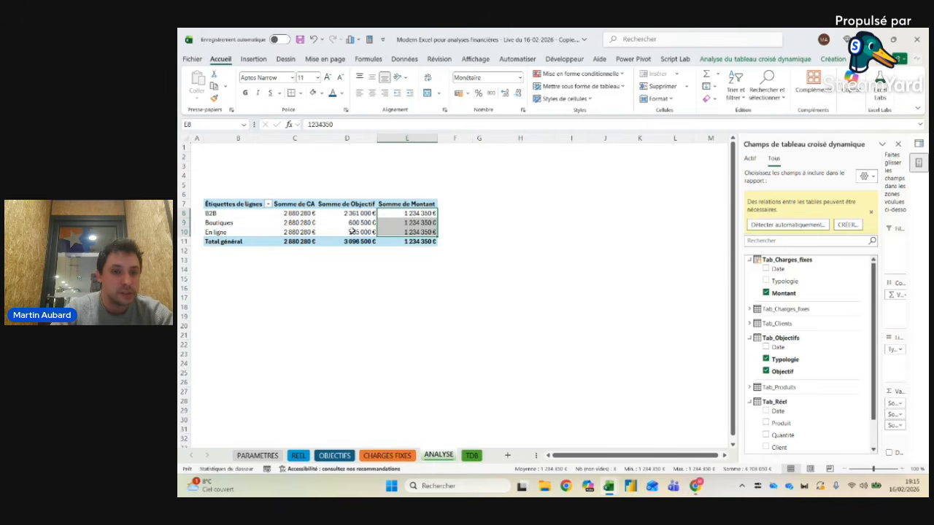
left_click(350, 241)
left_click_drag(361, 211, 361, 232)
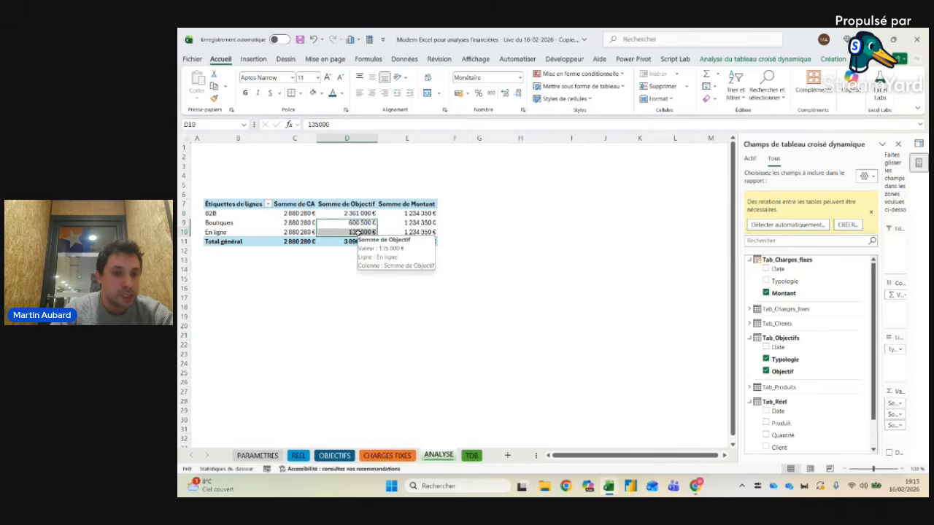
left_click(358, 213)
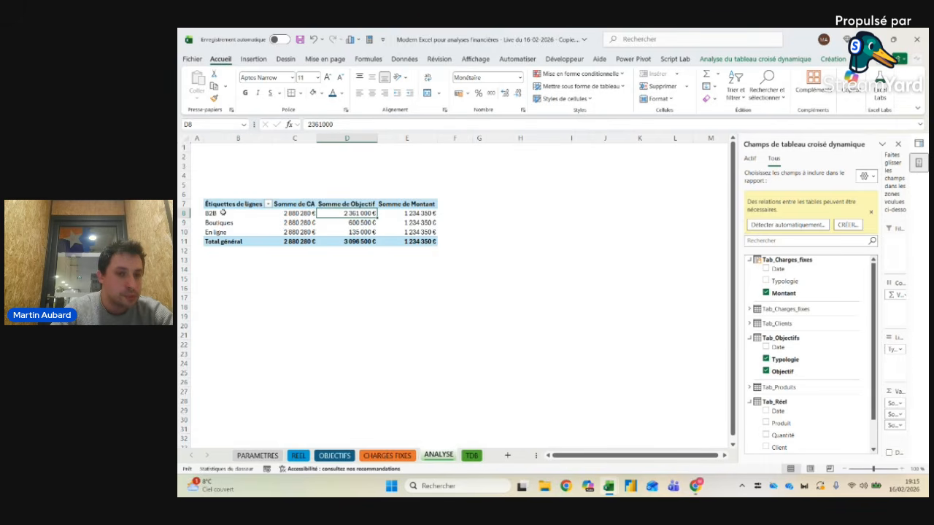
left_click_drag(364, 226, 362, 231)
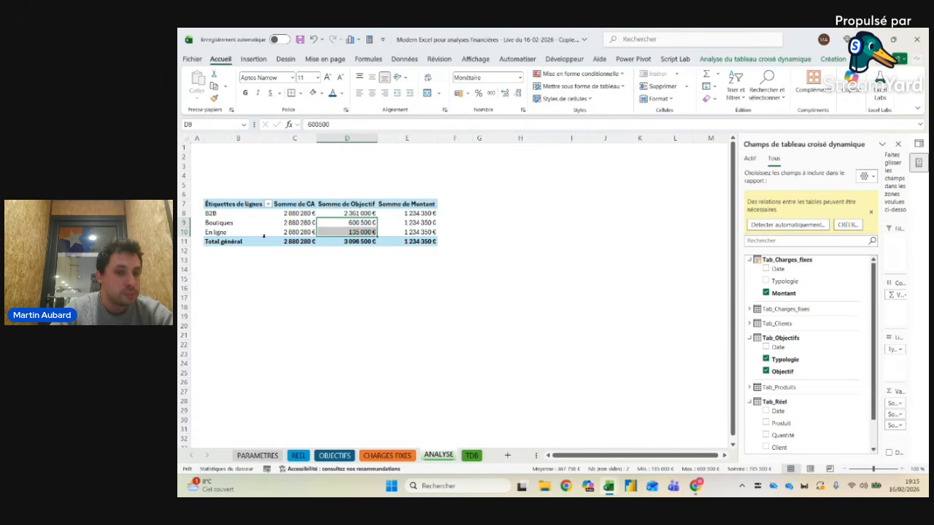
left_click(353, 213)
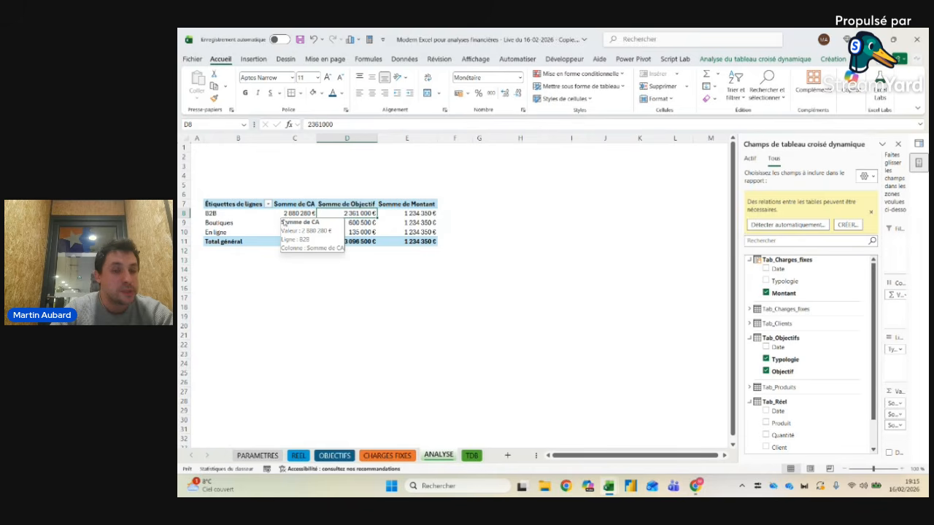
left_click(288, 214)
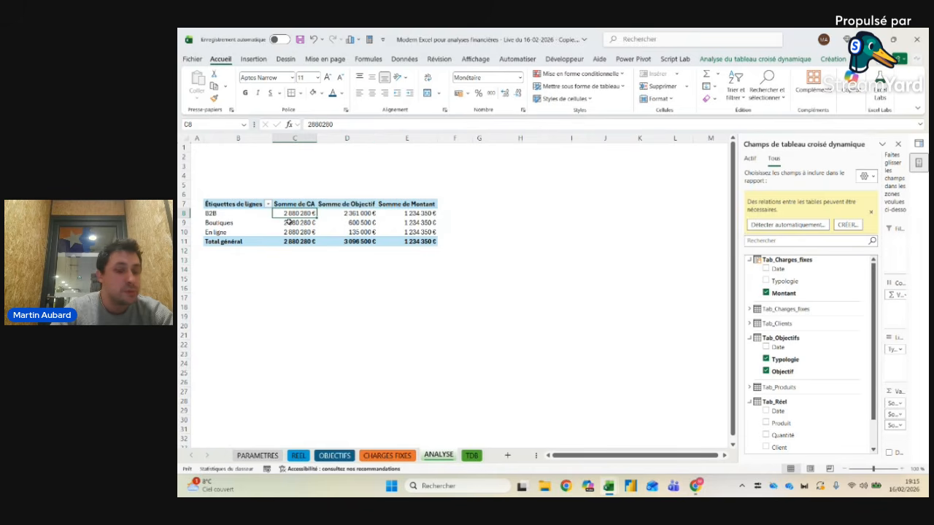
mouse_move(288, 219)
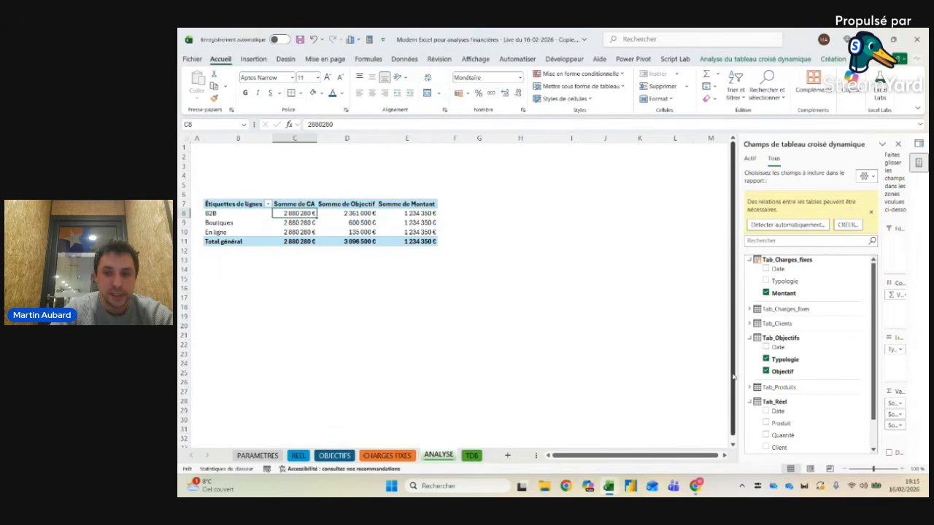
Step: Remove Tab_Objectifs' Typologie from the PivotTable rows and check the overall CA and Objectif totals
left_click(765, 358)
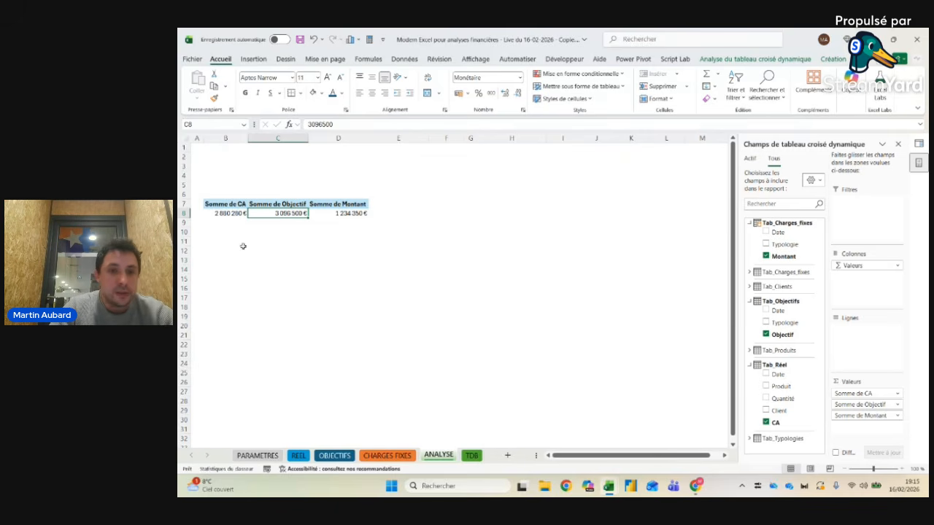
left_click(233, 212)
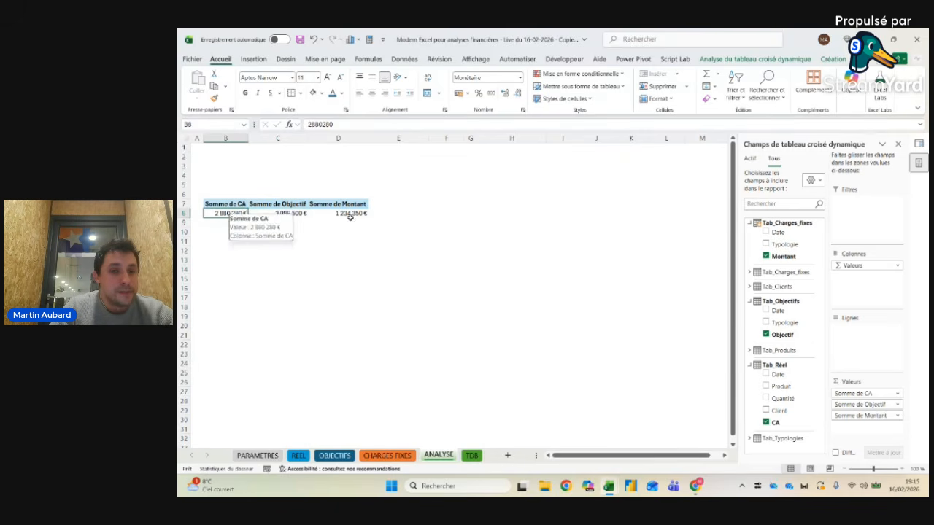
left_click(288, 215)
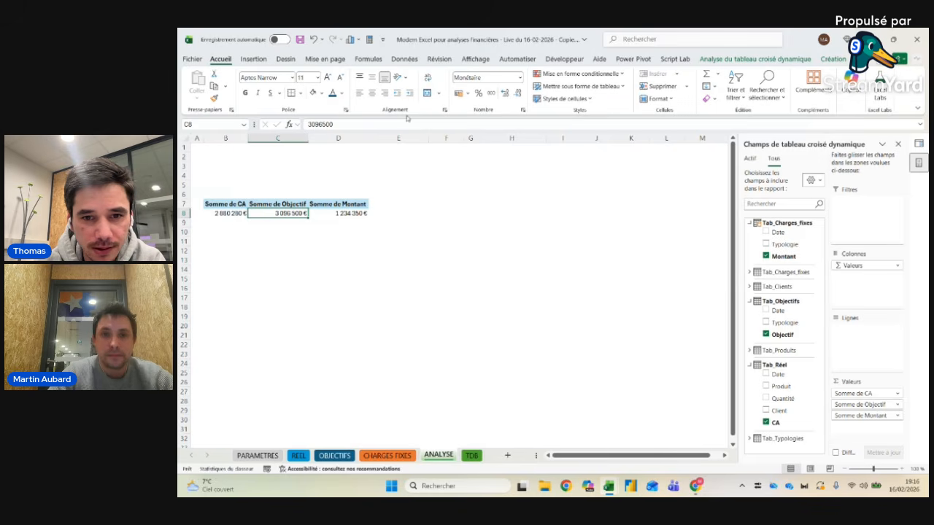
Step: Try to relate Typologie in Tab_Objectifs to Typologie in Tab_Charges_fixes in the Power Pivot model's diagram, then close the model
left_click(633, 59)
left_click(207, 82)
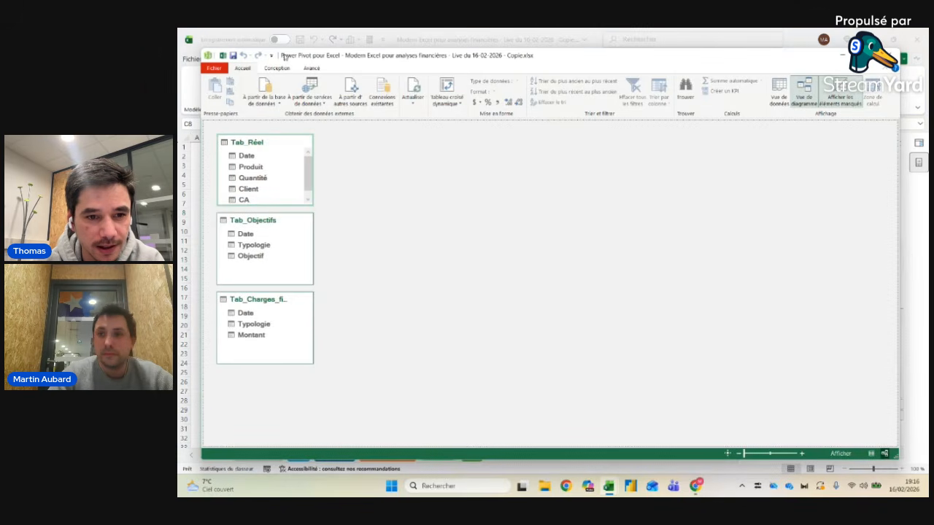
left_click(875, 57)
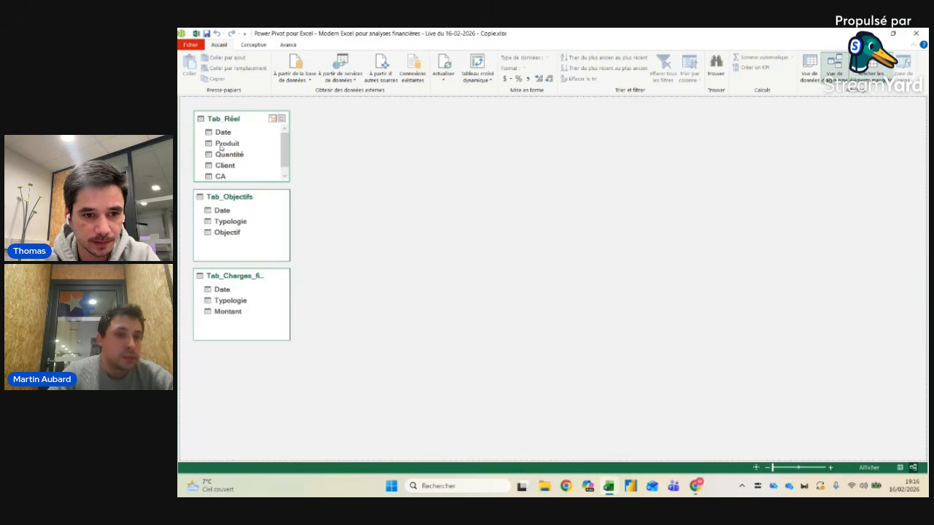
left_click_drag(231, 221, 230, 304)
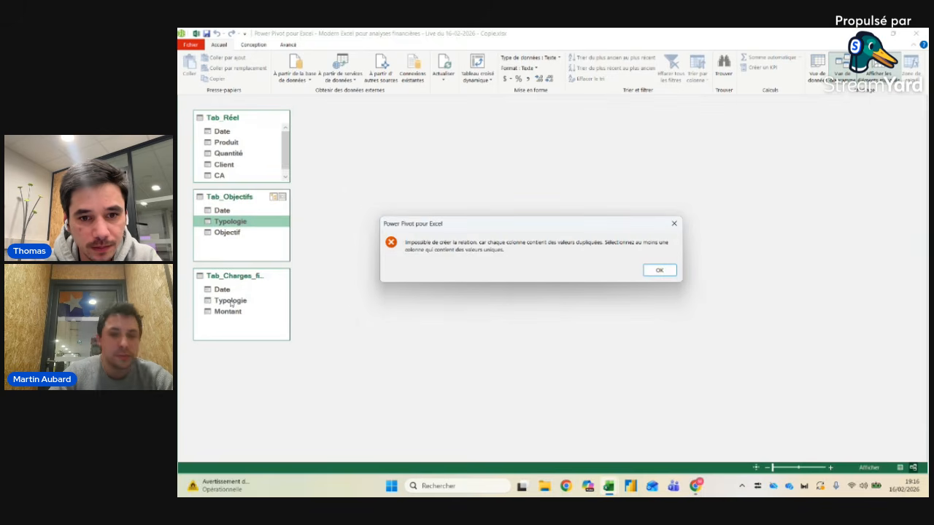
left_click(649, 272)
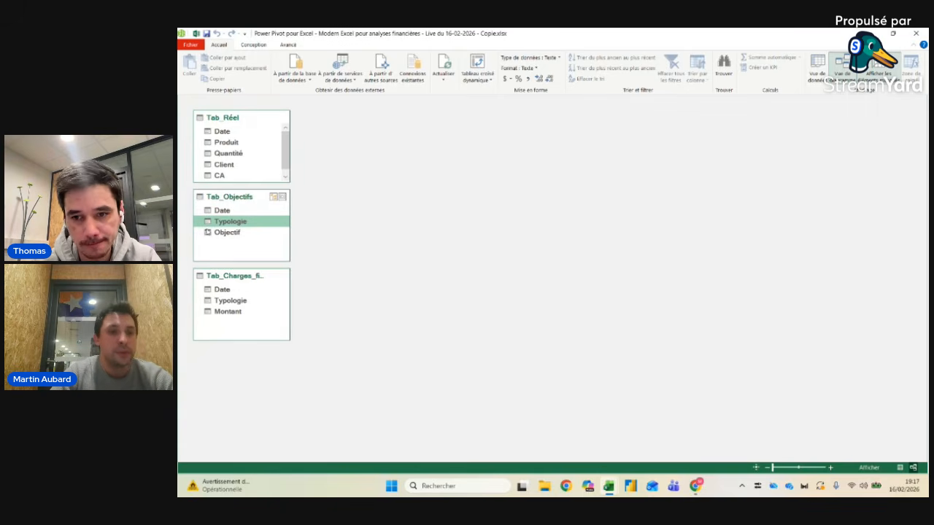
left_click(243, 302)
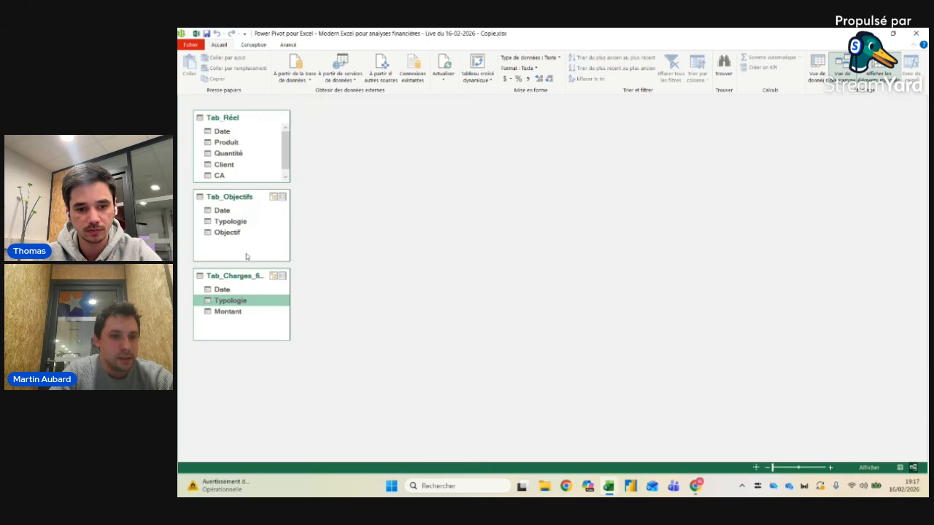
left_click_drag(237, 223, 237, 301)
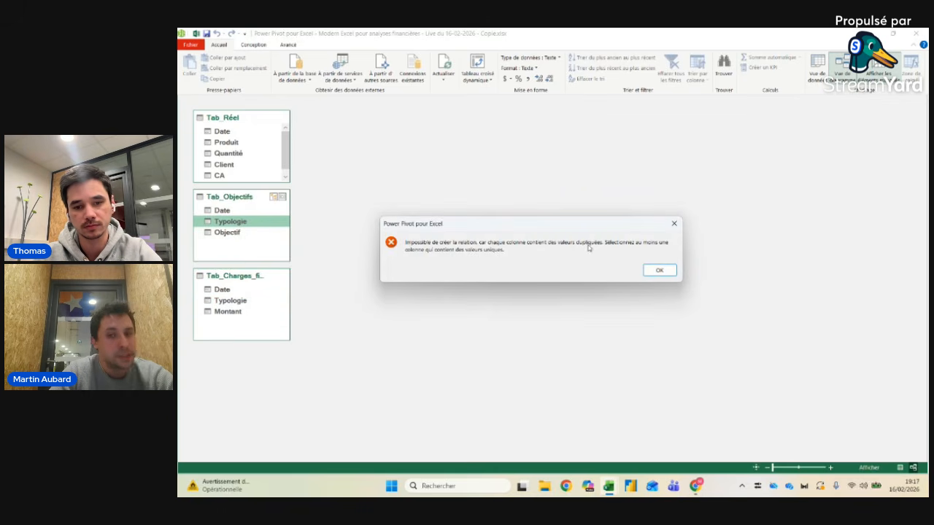
left_click(659, 271)
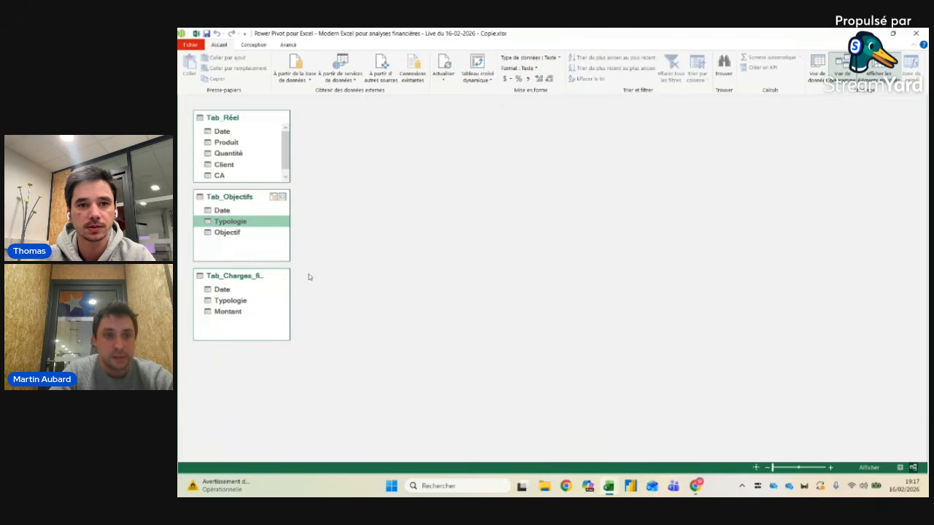
left_click(915, 33)
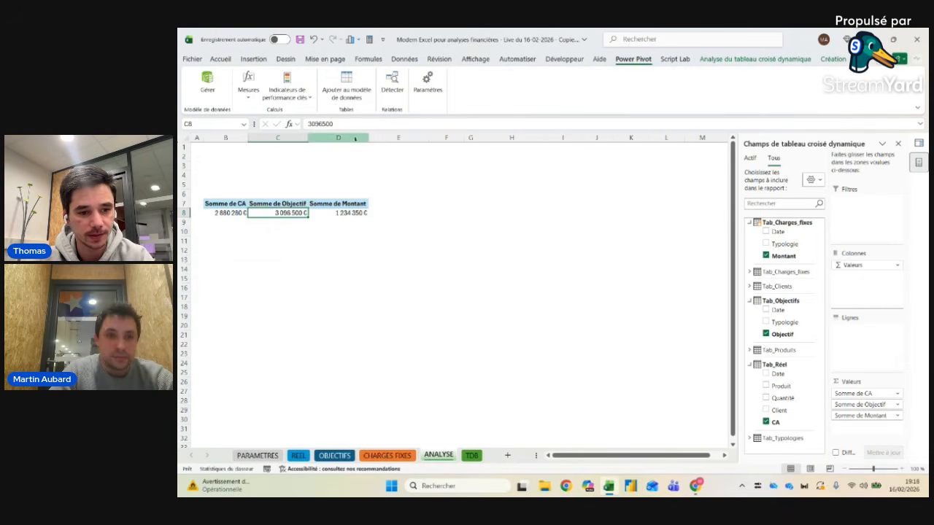
Step: Add the Typologie table and the Client table from the PARAMETRES sheet to the data model
left_click(257, 455)
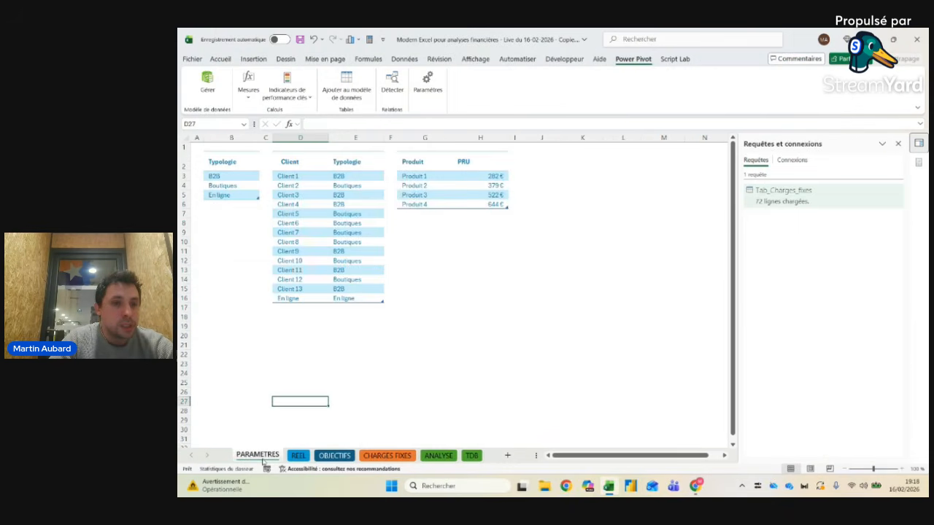
left_click(228, 185)
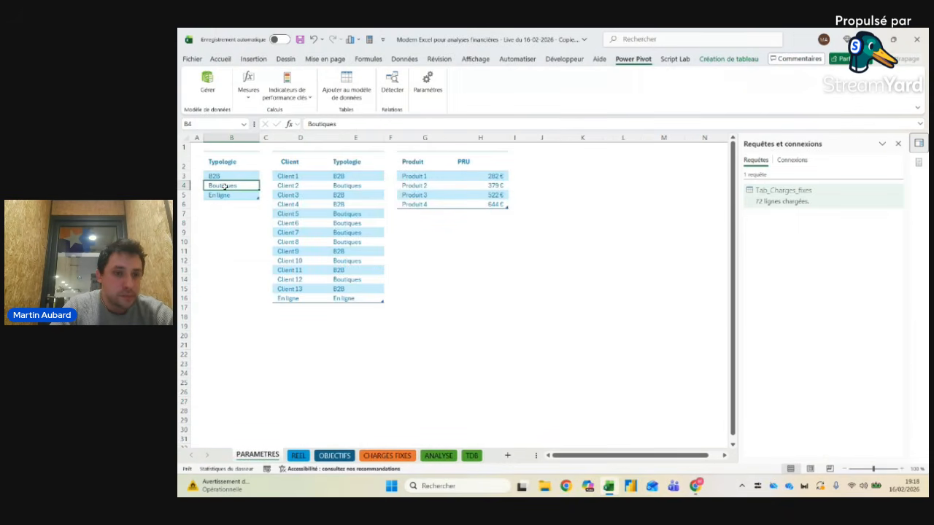
left_click(348, 87)
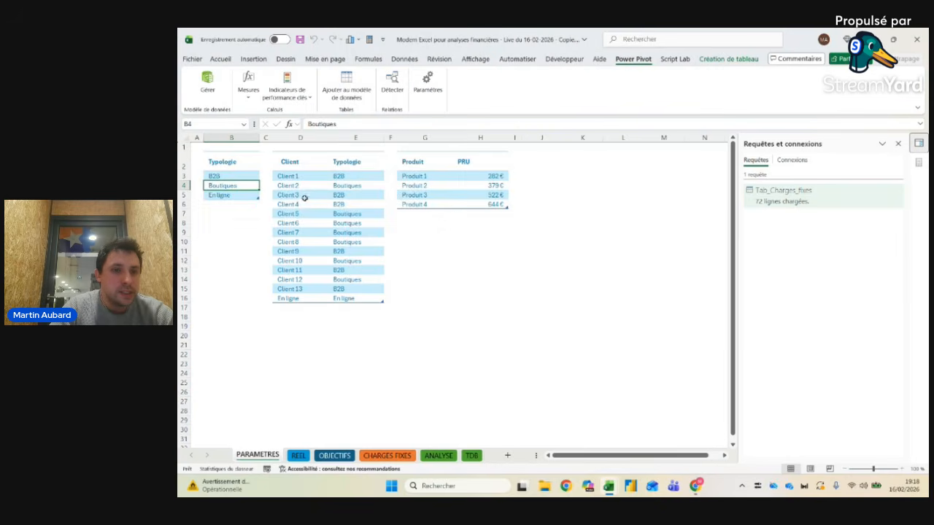
left_click(303, 197)
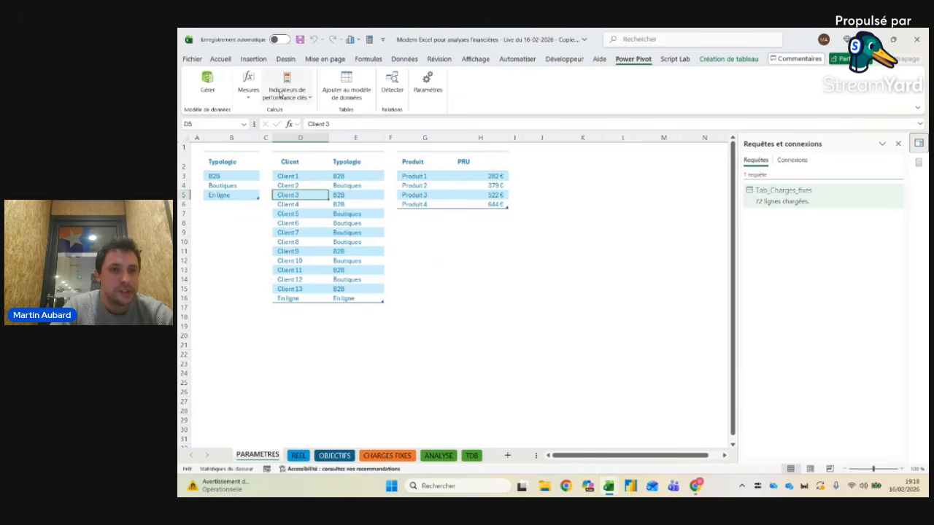
left_click(361, 76)
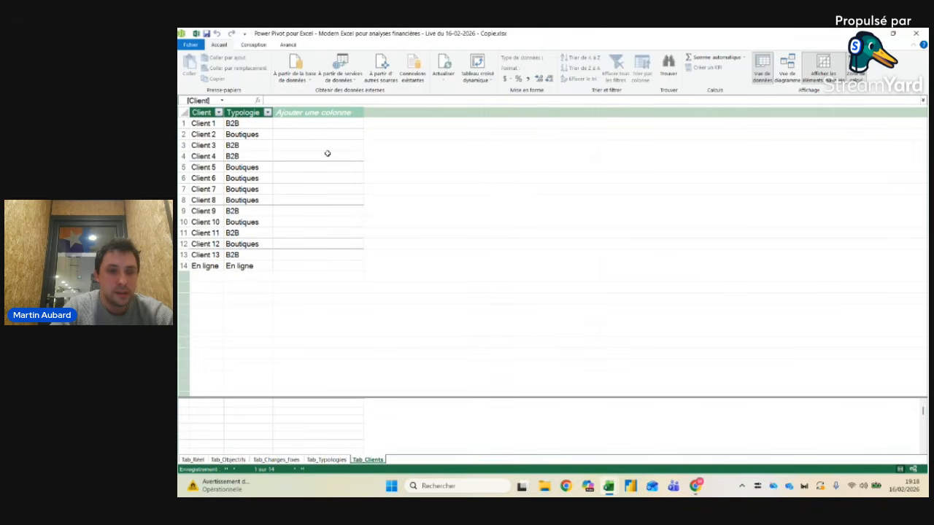
Step: Show the model as a diagram and place Tab_Clients and Tab_Typologies side by side in line with Tab_Réel
left_click(788, 73)
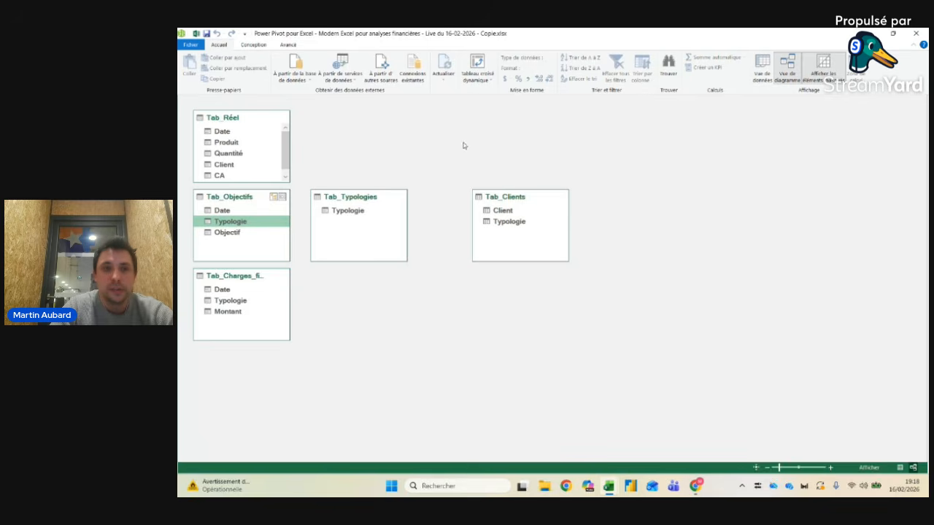
left_click_drag(358, 199, 425, 123)
left_click_drag(526, 197, 537, 119)
left_click_drag(423, 118, 635, 118)
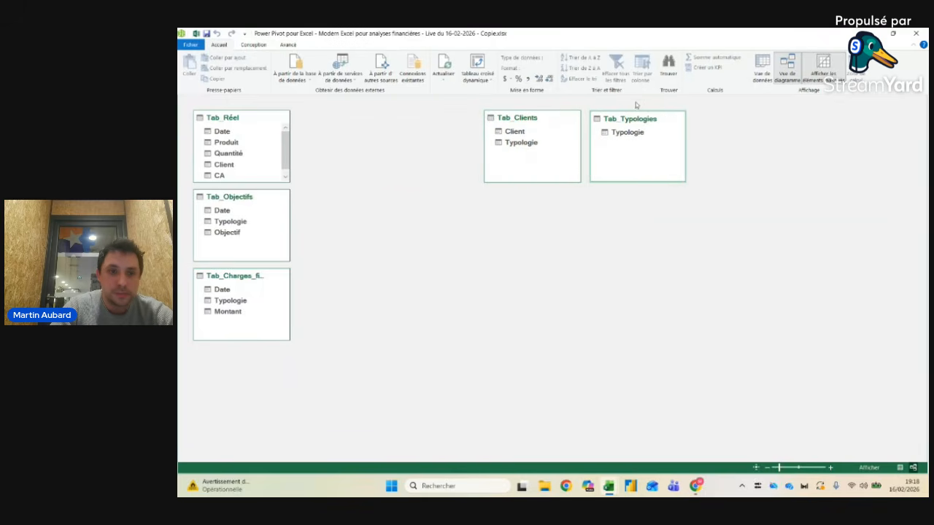
Step: Move Tab_Charges_fixes, Tab_Objectifs and Tab_Réel down in the diagram, keeping them stacked with Tab_Réel uppermost
left_click_drag(207, 277, 207, 335)
left_click_drag(219, 198, 231, 254)
left_click(235, 152)
left_click_drag(244, 115, 229, 174)
Step: Reposition Tab_Clients and Tab_Typologies next to each other in a row above the stacked fact tables
left_click_drag(540, 115, 353, 96)
left_click_drag(648, 118, 544, 119)
left_click_drag(329, 120, 414, 116)
left_click_drag(526, 117, 592, 117)
left_click_drag(445, 116, 479, 114)
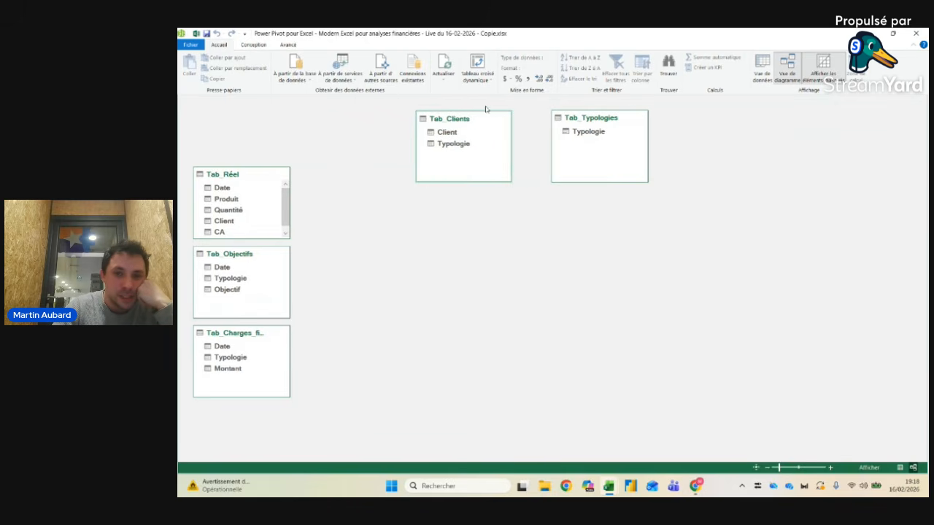
left_click_drag(615, 119, 585, 120)
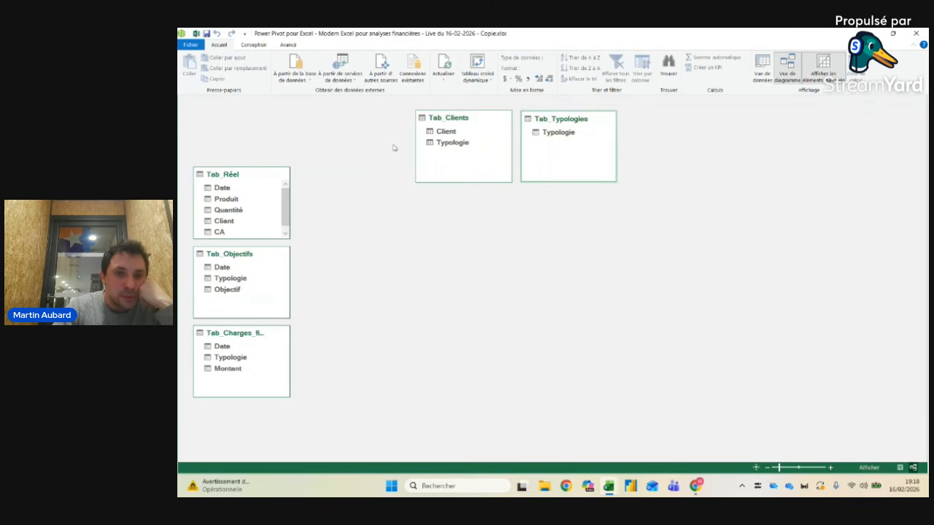
Step: Lower the Tab_Réel, Tab_Objectifs and Tab_Charges_fixes stack further to widen the gap below the parameter tables
left_click_drag(237, 333, 238, 364)
left_click_drag(237, 259, 237, 287)
left_click_drag(238, 178, 230, 215)
left_click_drag(256, 286, 254, 292)
left_click_drag(258, 369, 257, 371)
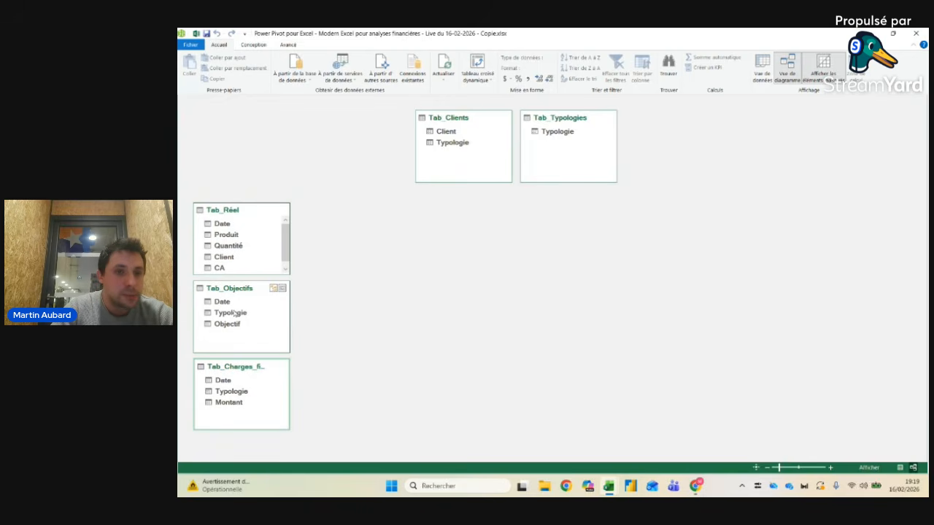
Step: Return to the PARAMETRES sheet and examine the Typologie list, the Client column and the clients' Typologie column with its drop-down choices
key("alt+Tab")
left_click(236, 178)
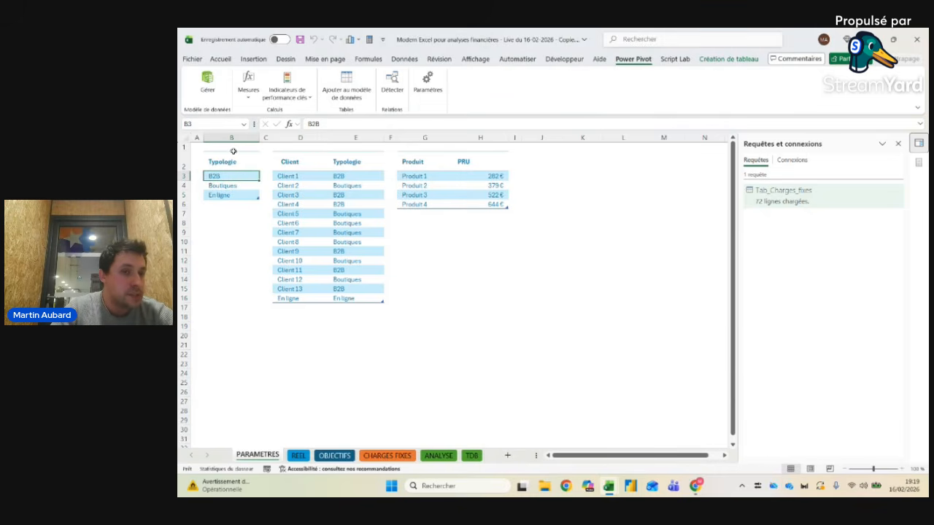
left_click(232, 151)
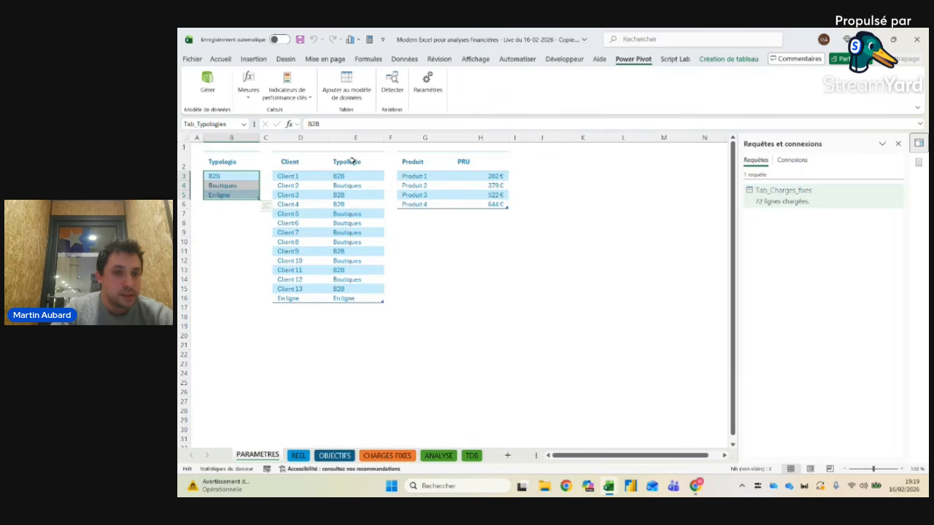
left_click(306, 151)
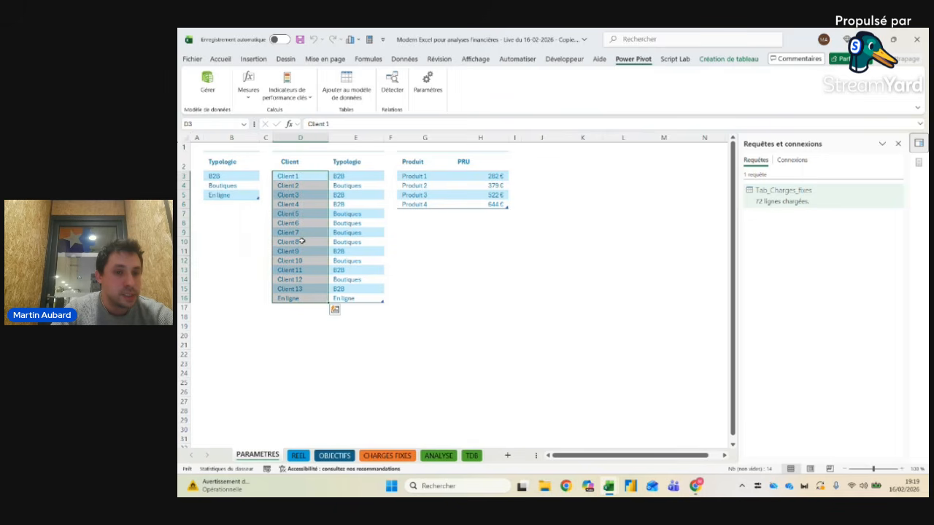
left_click(355, 151)
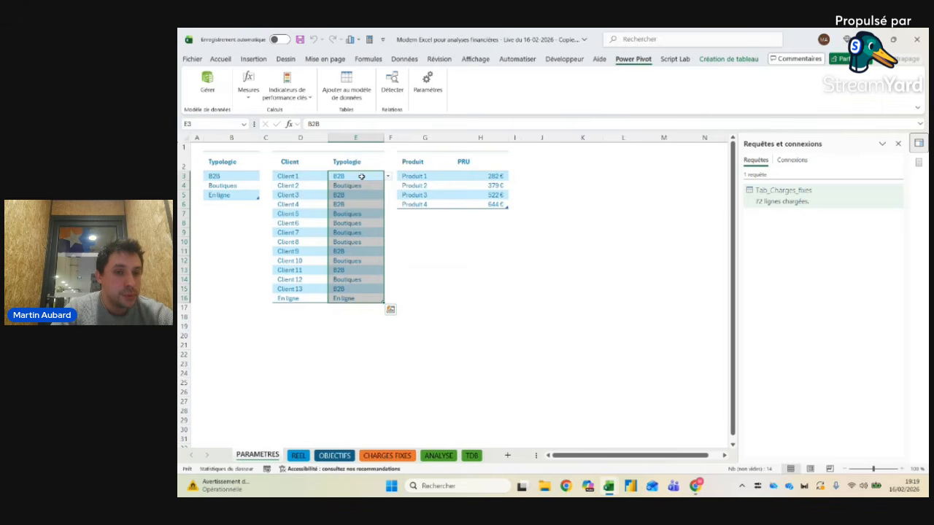
left_click(361, 177)
left_click(387, 176)
left_click(387, 177)
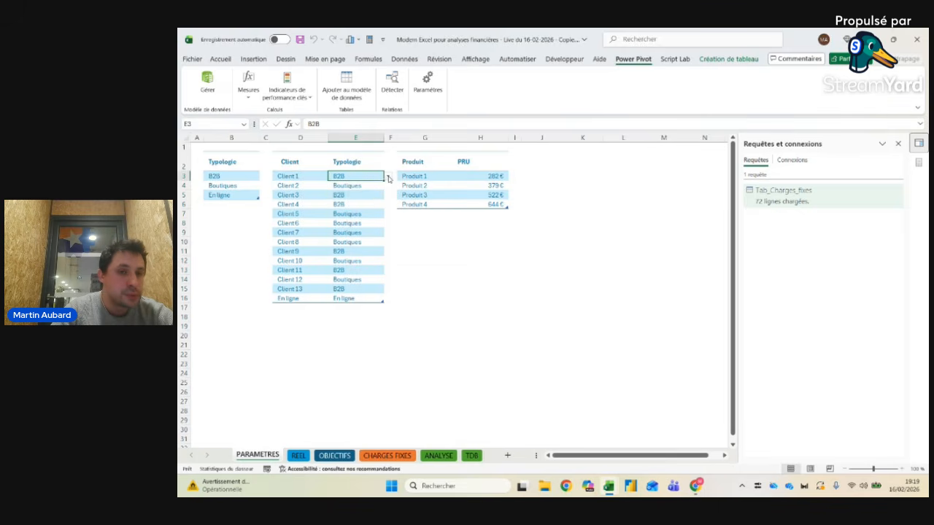
Step: Compare the Typologie list with the first client's name and assigned typology on the PARAMETRES sheet
left_click_drag(237, 176, 236, 193)
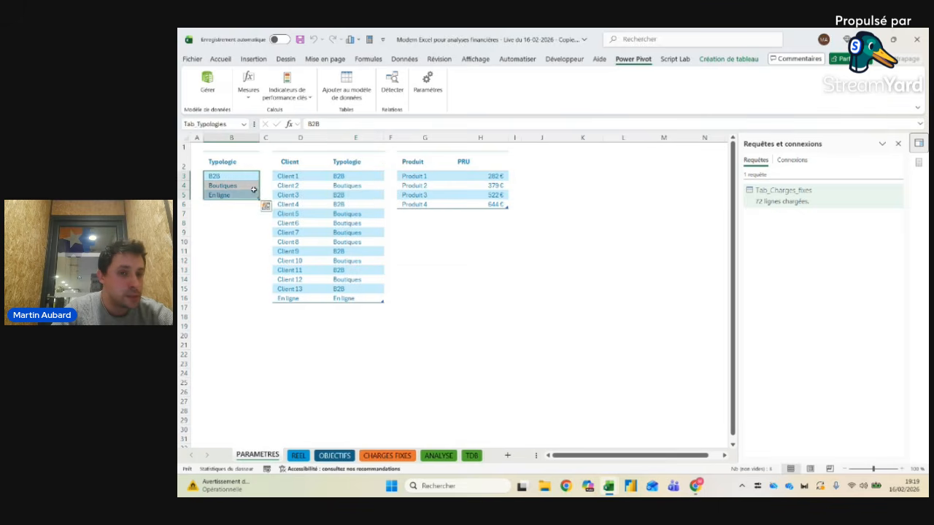
left_click(351, 176)
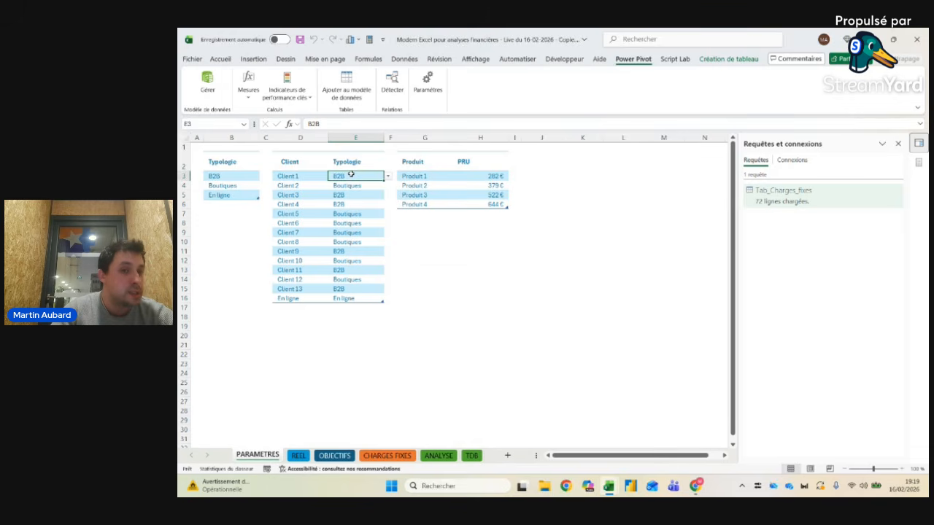
left_click(298, 176)
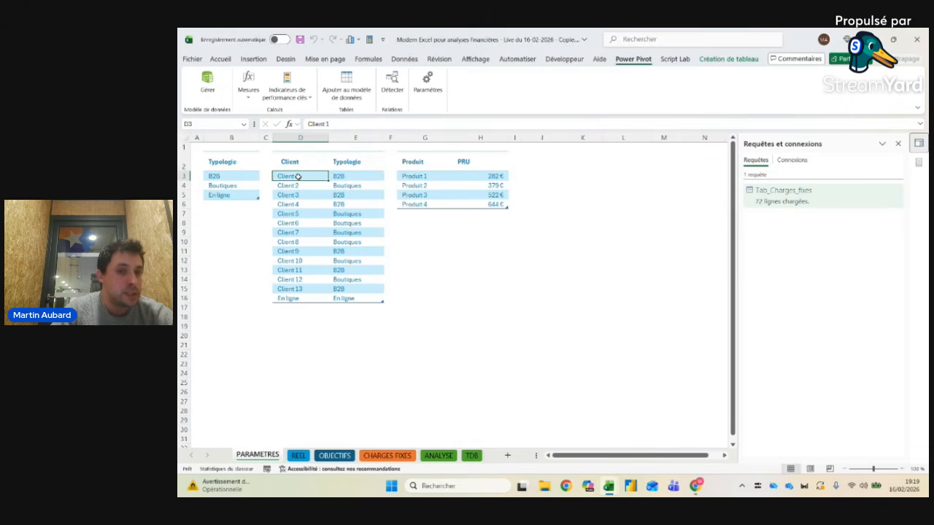
left_click(334, 176)
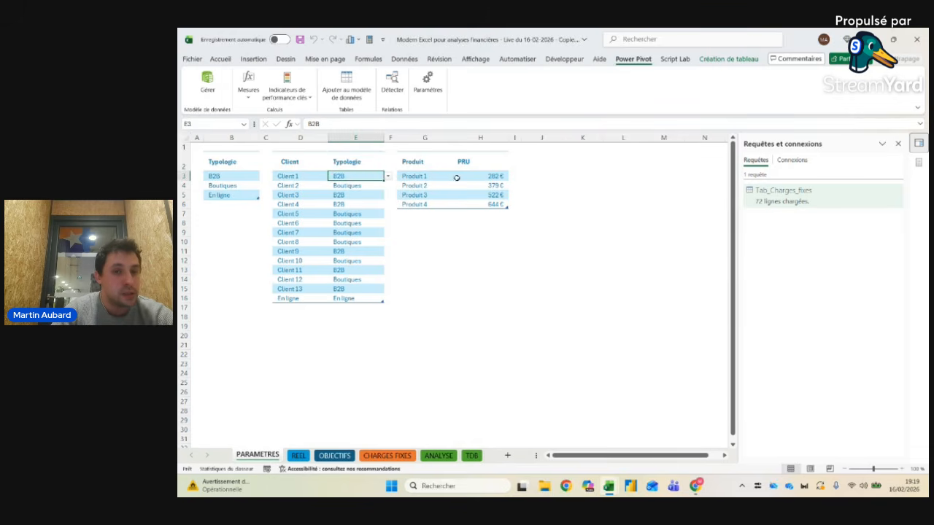
Step: In the Power Pivot diagram, relate the Typologie fields of Tab_Objectifs and Tab_Charges_fixes to Typologie in Tab_Typologies
key("alt+Tab")
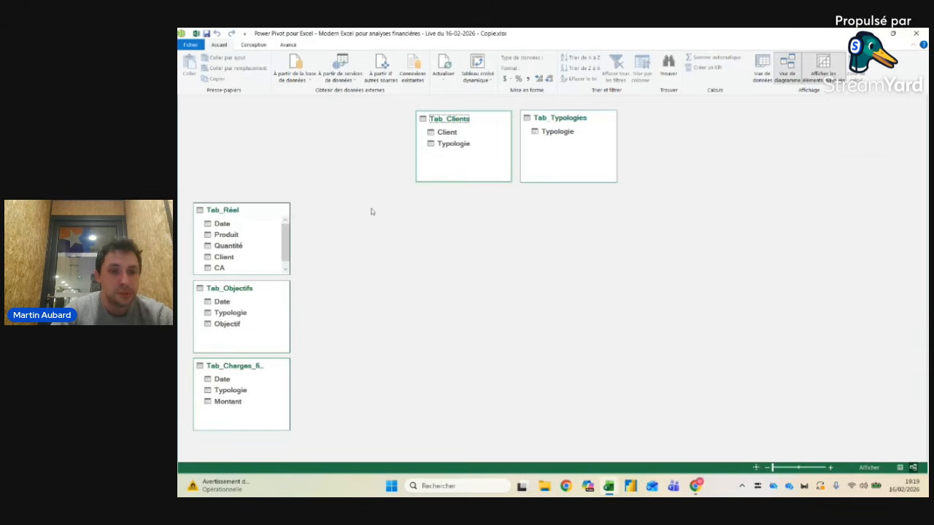
left_click_drag(231, 314, 547, 132)
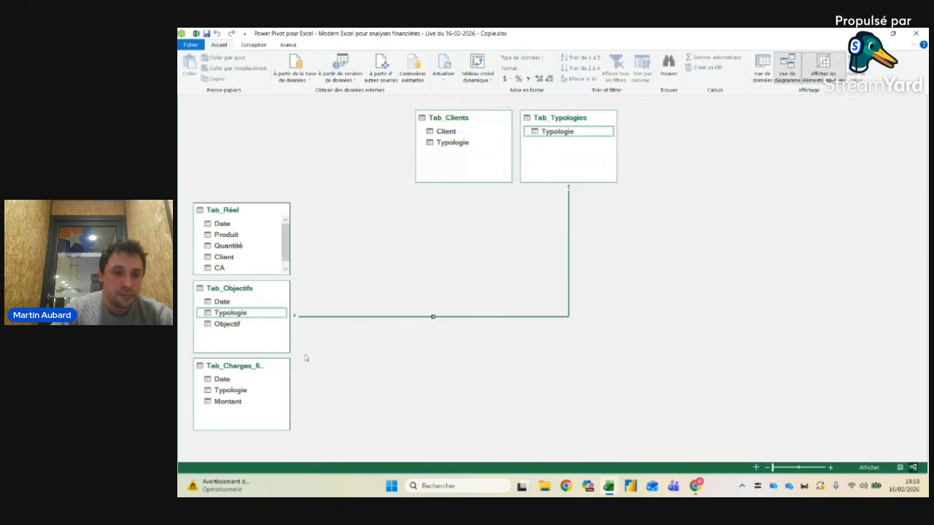
left_click_drag(236, 390, 566, 131)
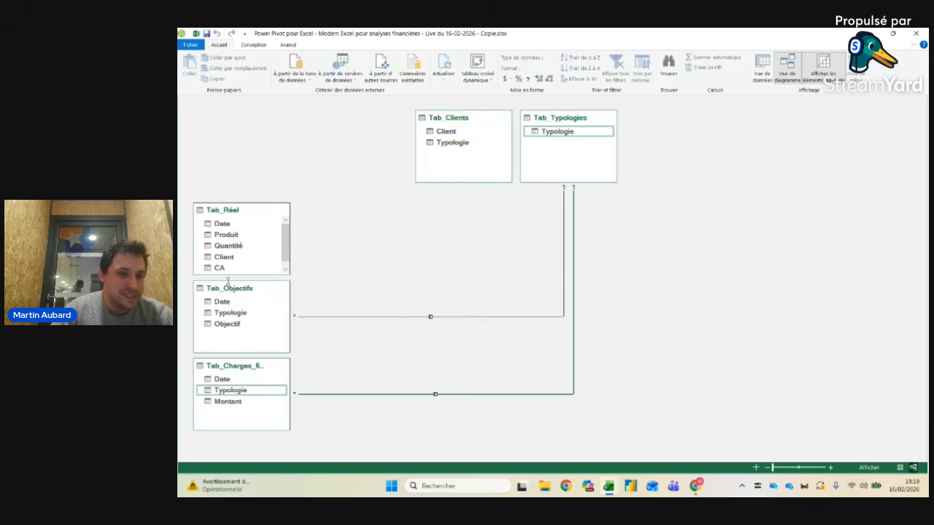
Step: Relate Tab_Réel to Tab_Clients through Client, and Tab_Clients to Tab_Typologies through Typologie
left_click(233, 247)
left_click(234, 234)
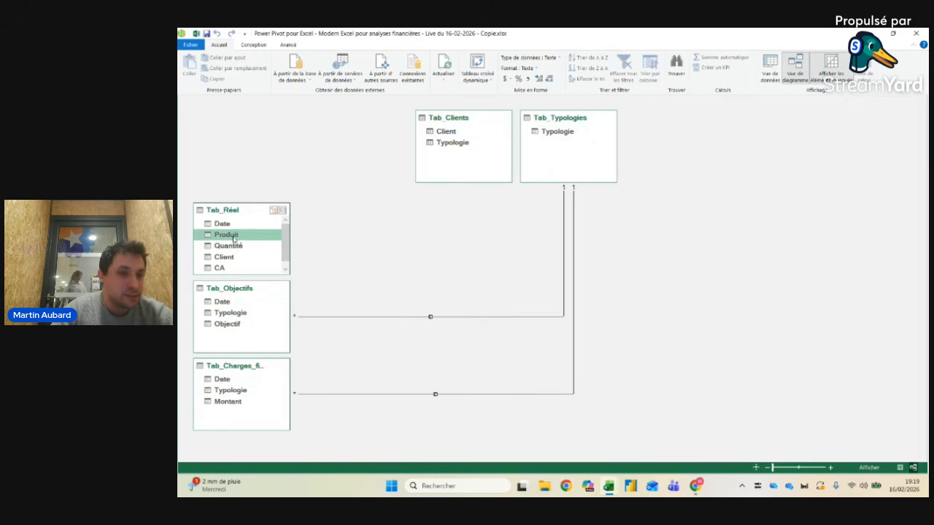
left_click_drag(229, 258, 565, 135)
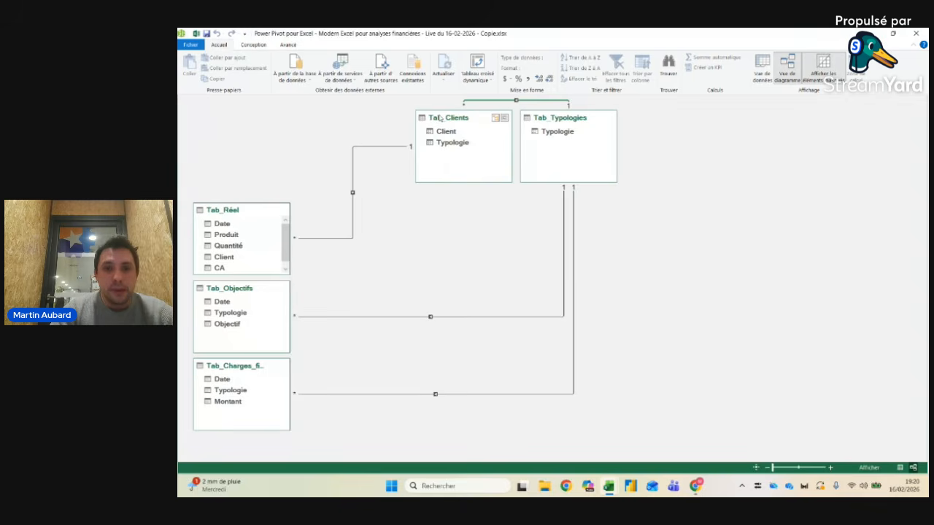
Step: Back in Excel's ANALYSE sheet, try Typologie from Tab_Objectifs as PivotTable rows, examine the three value columns, and remove the field
key("alt+Tab")
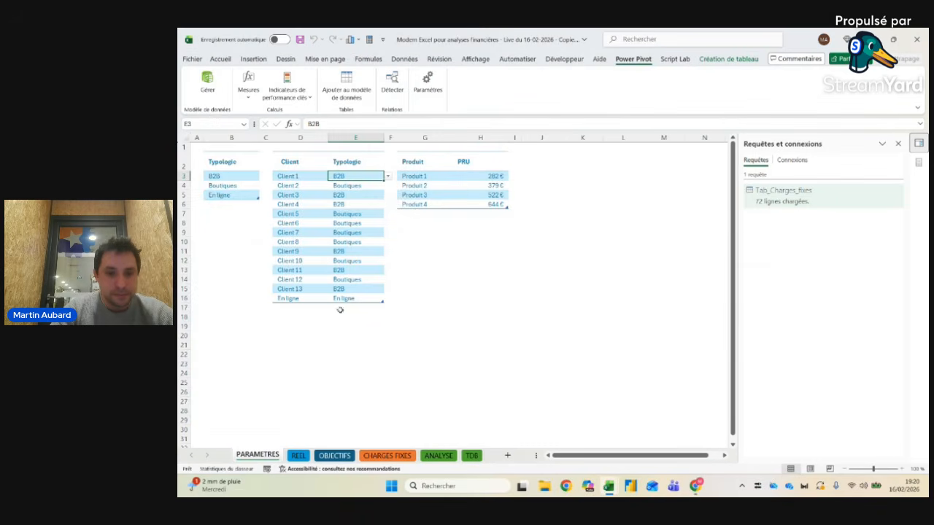
left_click(438, 456)
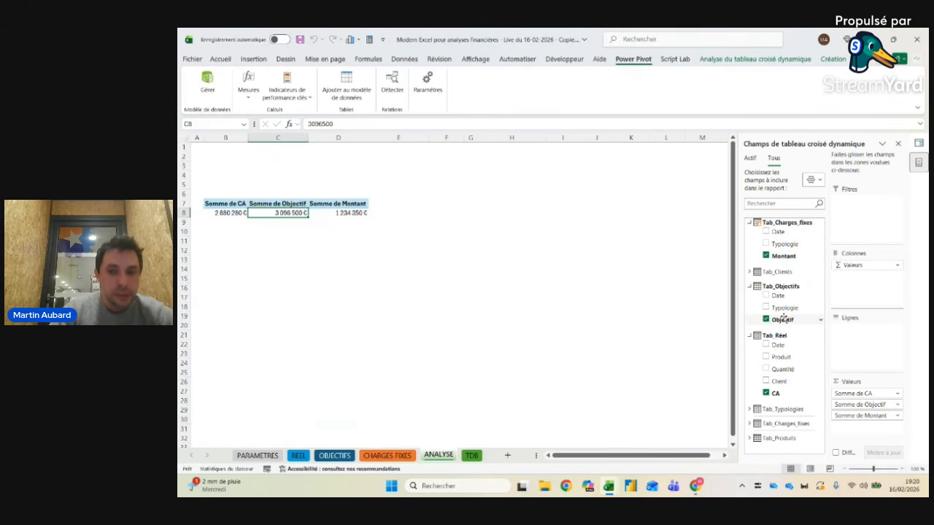
left_click_drag(781, 307, 875, 342)
left_click_drag(357, 215, 353, 233)
left_click_drag(296, 207, 295, 231)
left_click_drag(421, 212, 428, 256)
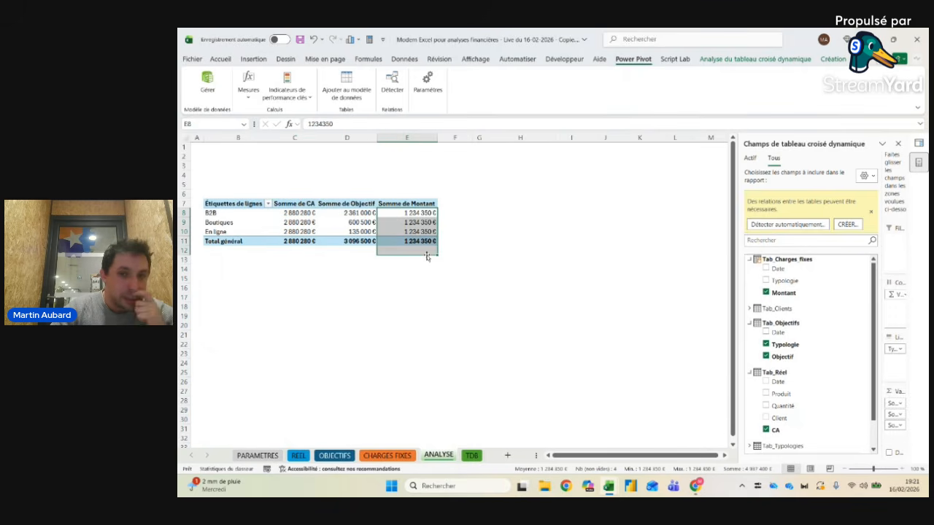
left_click(765, 345)
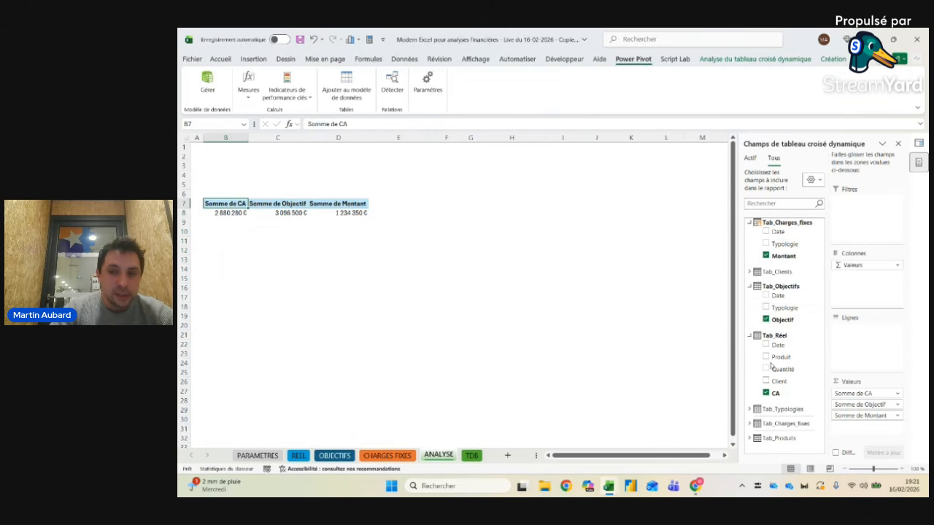
Step: Try Typologie from Tab_Charges_fixes as the PivotTable rows, check the Montant breakdown, and remove the field
left_click(767, 244)
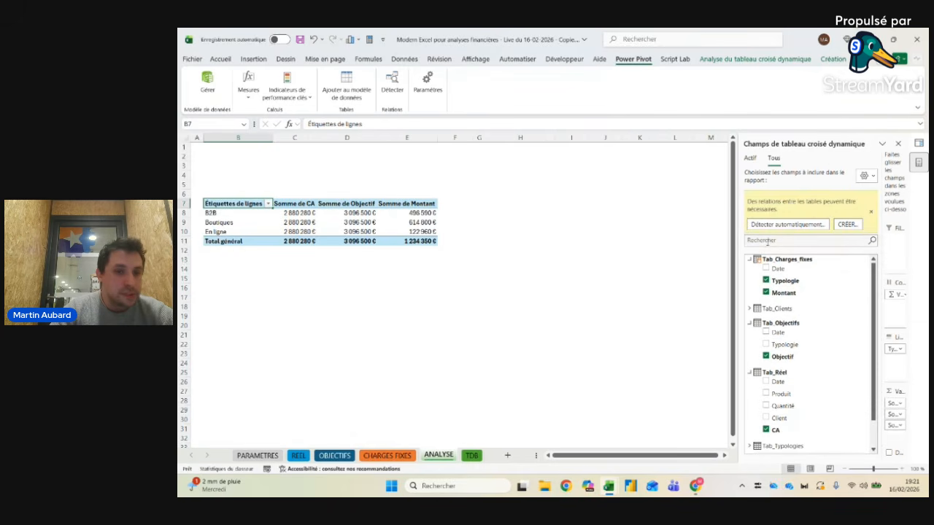
left_click_drag(416, 213, 416, 231)
left_click(766, 280)
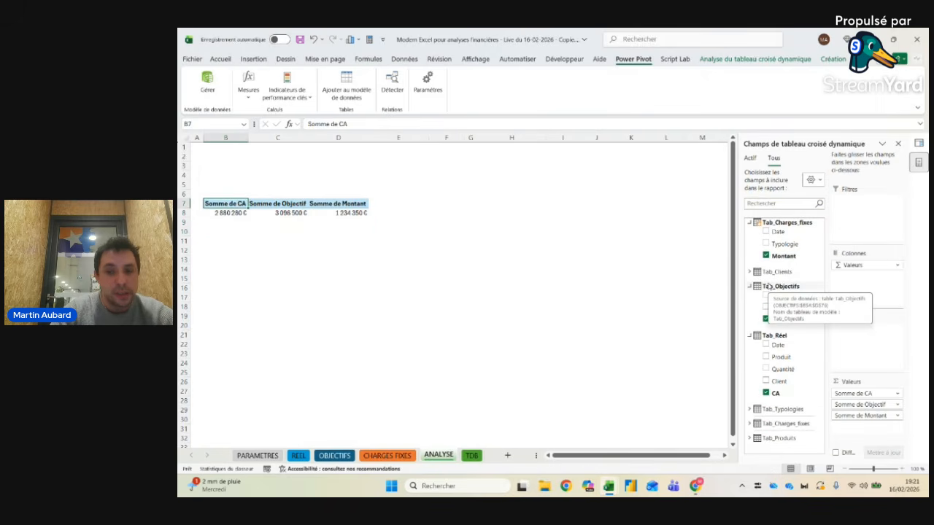
Step: Break down the PivotTable rows by Typologie from Tab_Typologies and inspect the CA value in the (vide) row
left_click(749, 409)
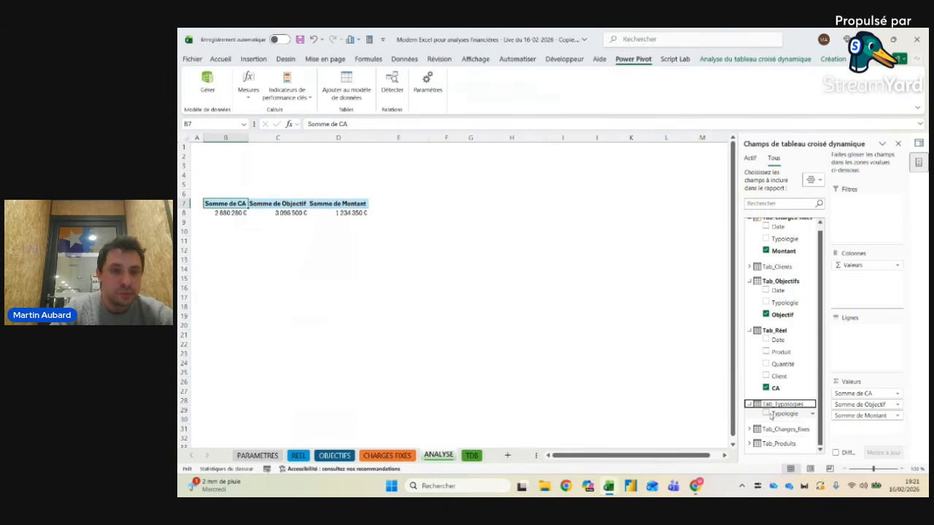
left_click(770, 414)
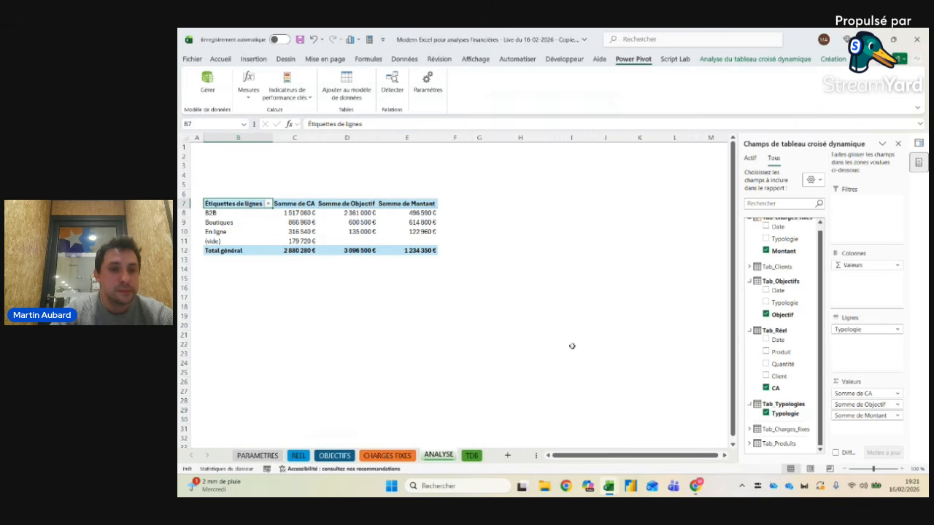
left_click(295, 240)
mouse_move(295, 244)
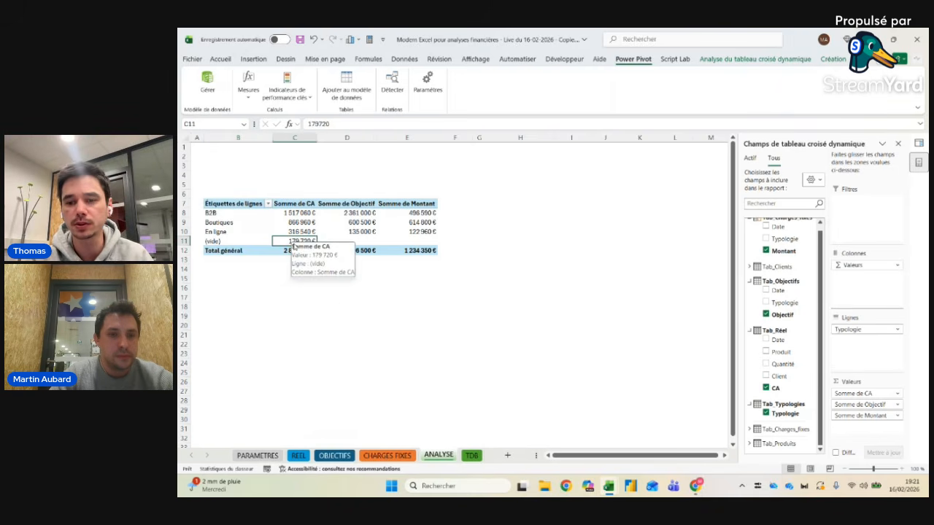
left_click(280, 335)
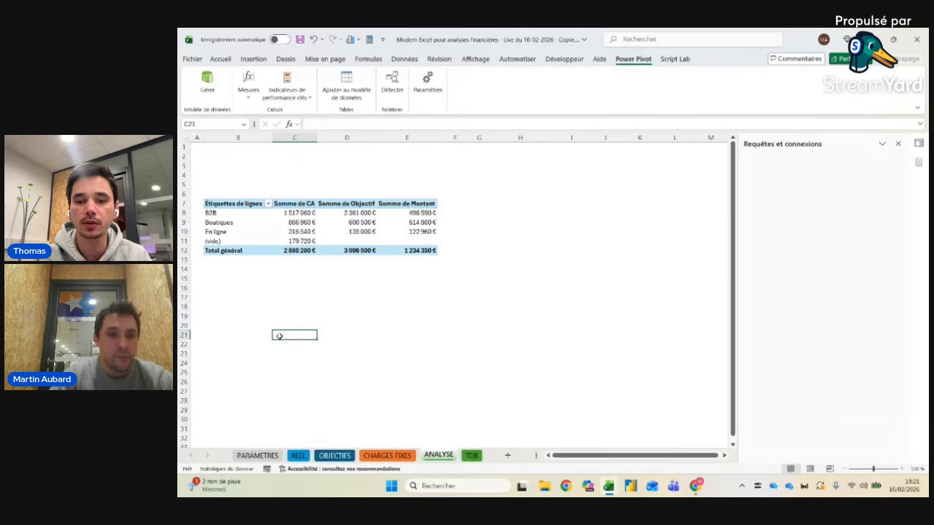
left_click(314, 243)
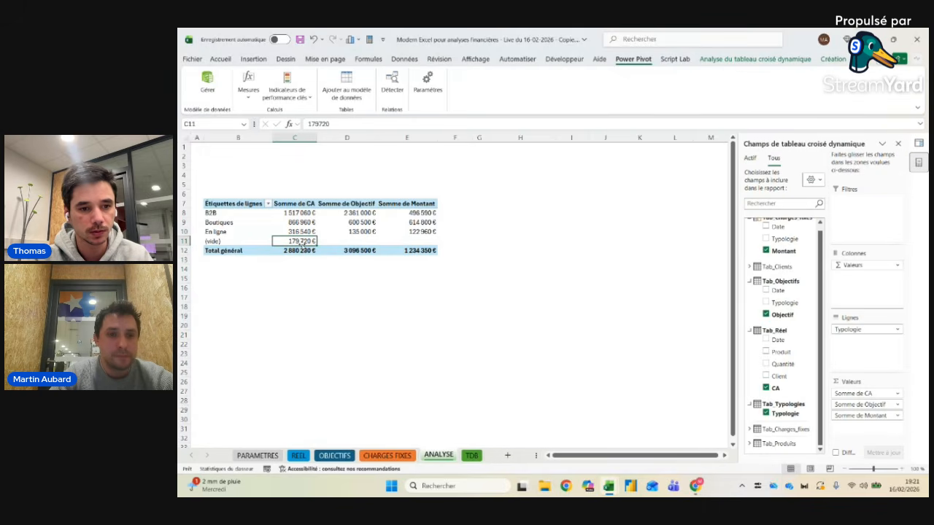
mouse_move(282, 241)
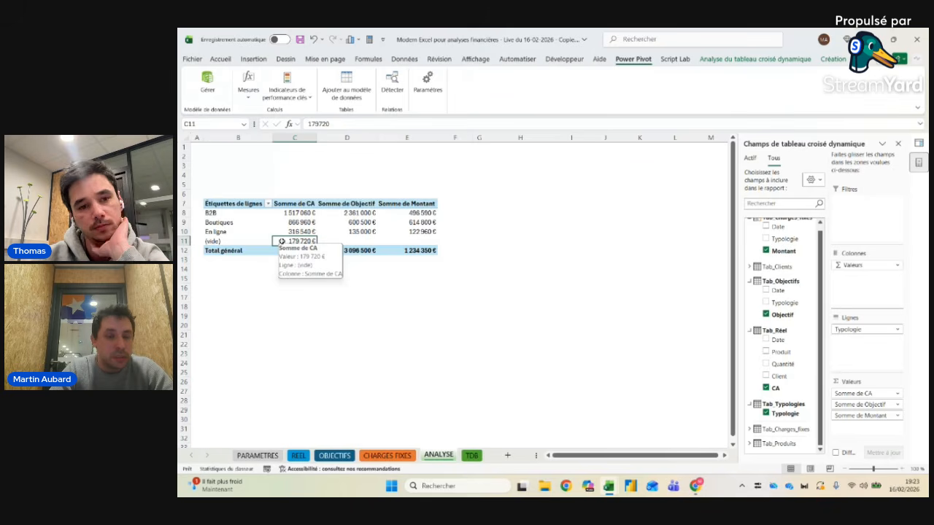
Step: Check the model diagram and show the source records behind the (vide) row's CA on a separate sheet
key("alt+Tab")
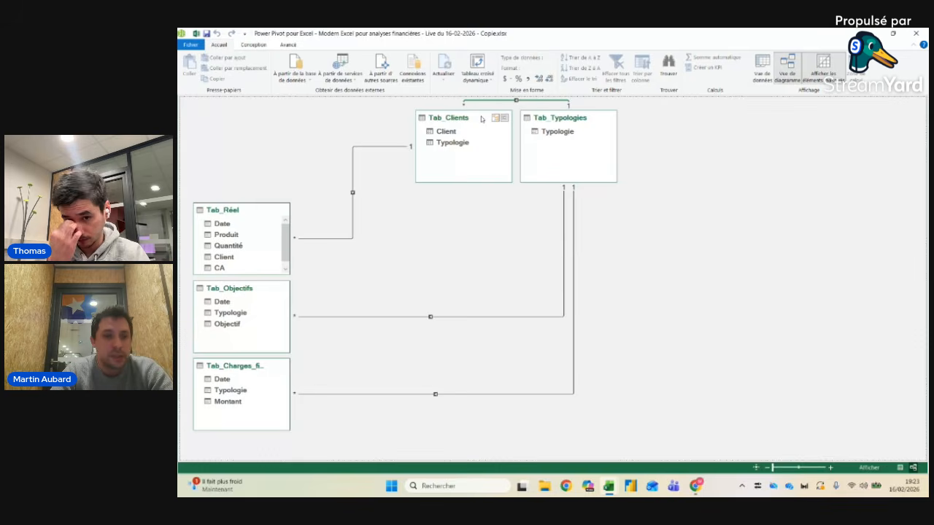
key("alt+Tab")
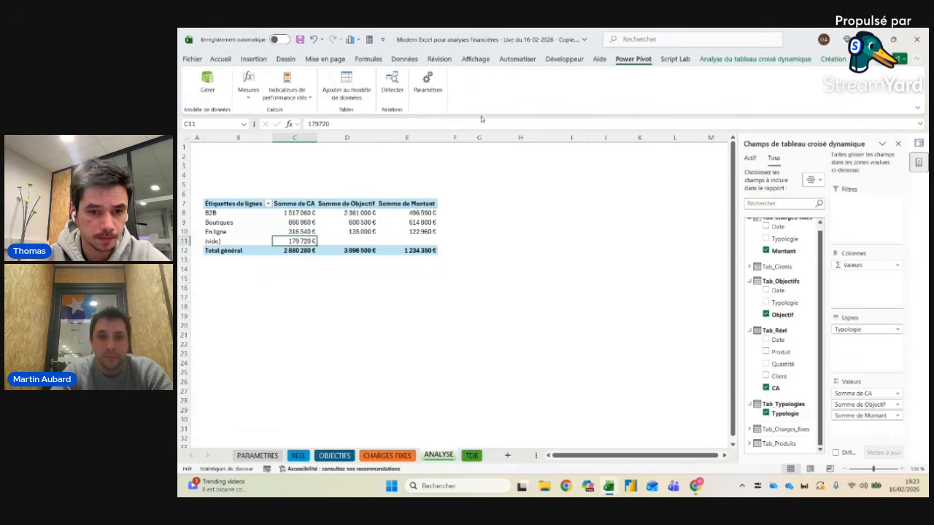
double_click(293, 241)
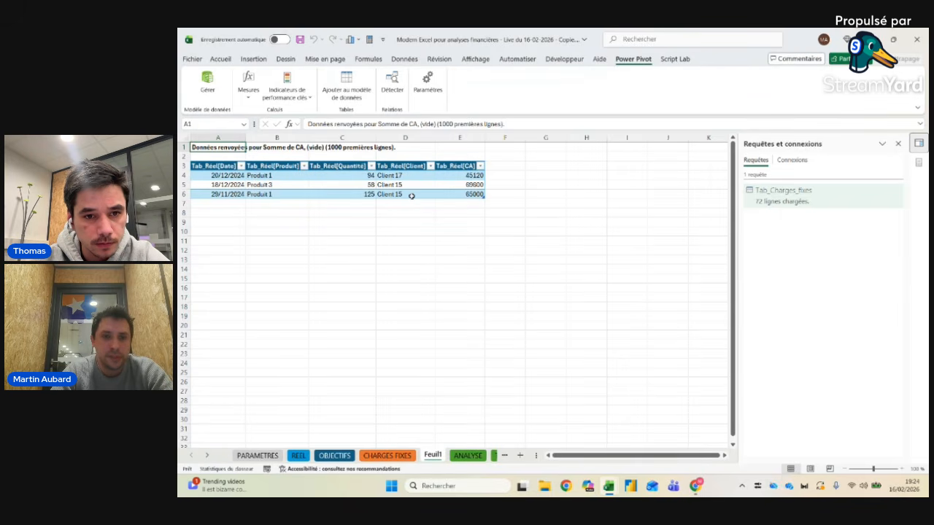
Step: On the PARAMETRES sheet, insert three blank rows above the En ligne client
left_click(299, 455)
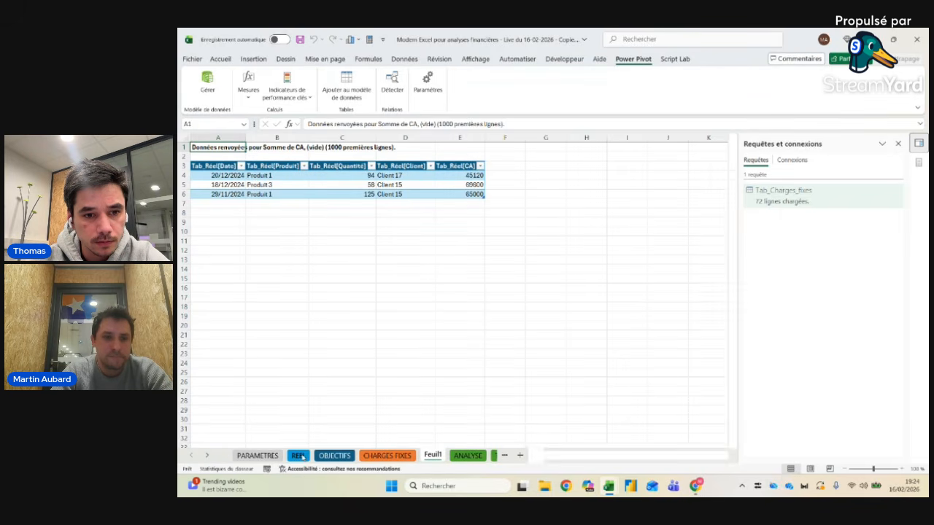
left_click(257, 455)
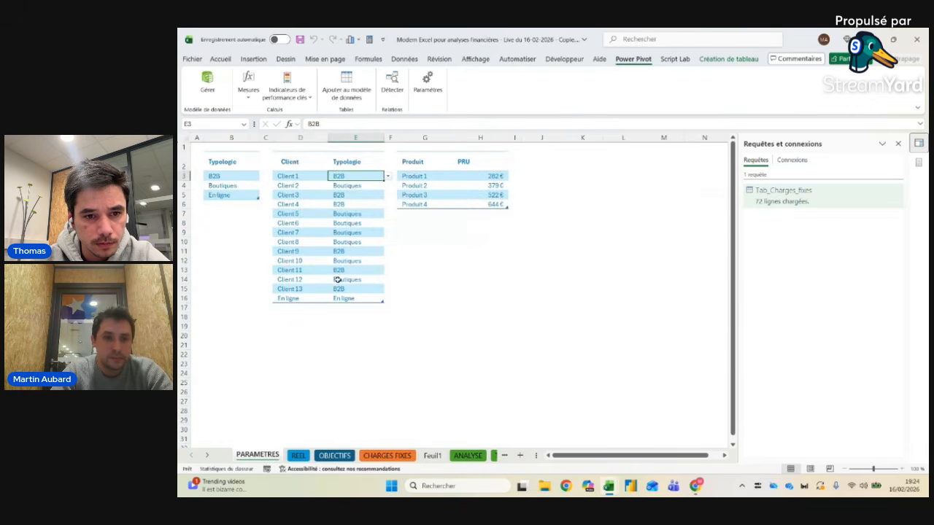
left_click(184, 299)
key("ctrl+plus")
key("ctrl+plus")
key("ctrl+plus")
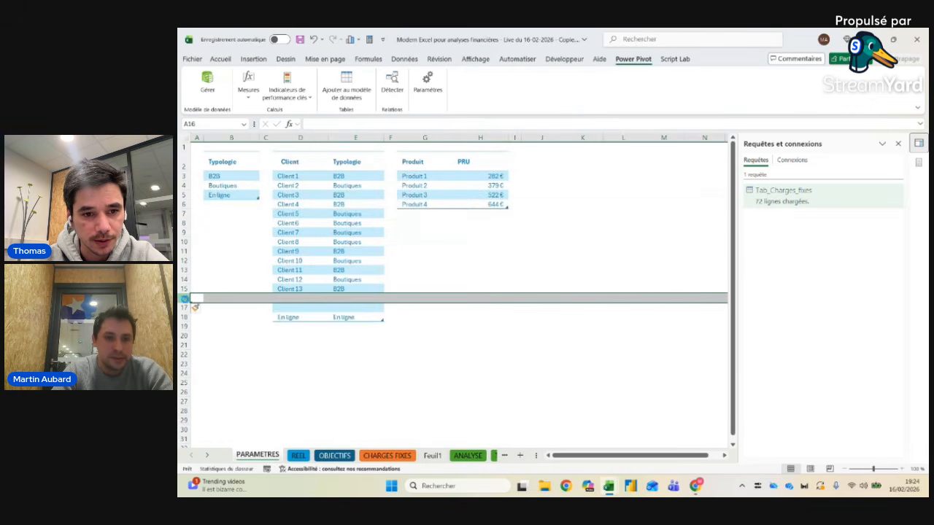
Step: Continue the client series from Client 14 to Client 17, inserting one more row above En ligne for the last one
left_click(315, 291)
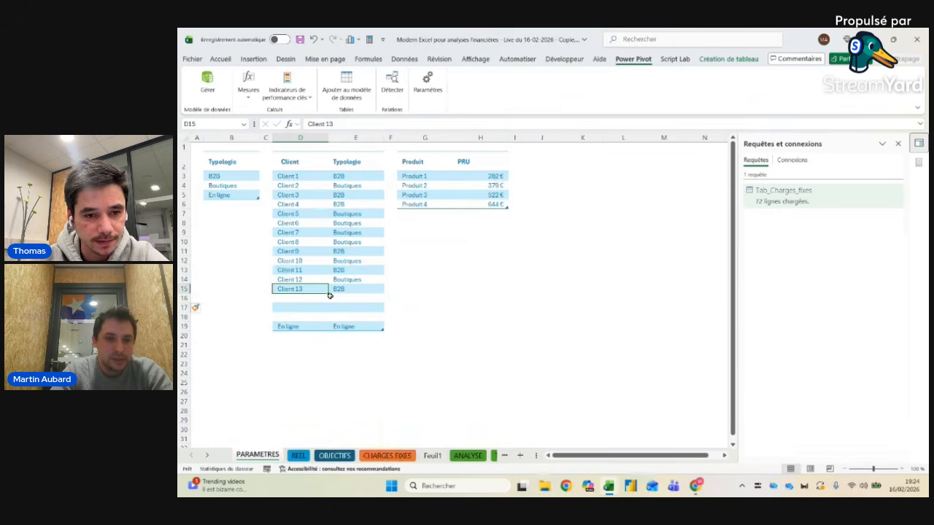
left_click_drag(330, 294, 329, 321)
left_click(184, 326)
key("ctrl+plus")
left_click(314, 316)
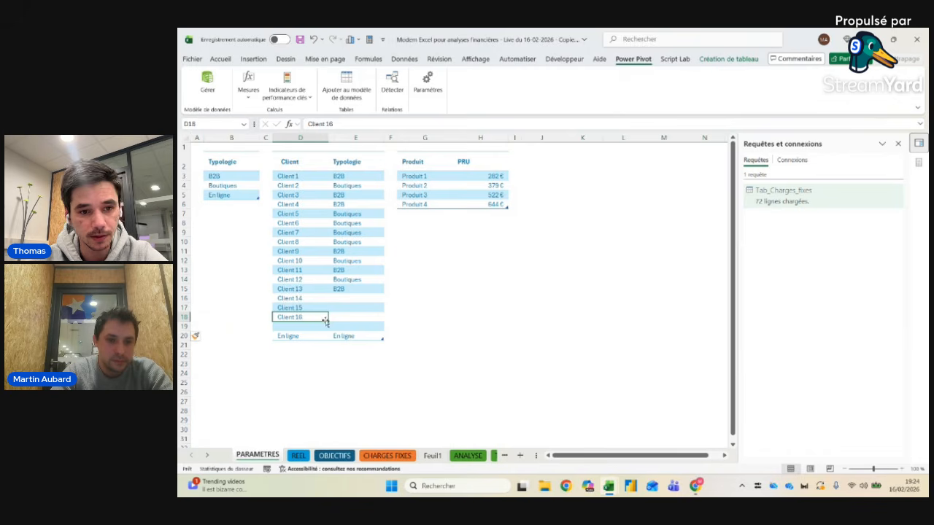
left_click_drag(327, 323, 328, 327)
Step: Assign the B2B typology to Client 14 through Client 17
left_click(361, 289)
key("ctrl+c")
left_click_drag(361, 289, 361, 327)
key("Return")
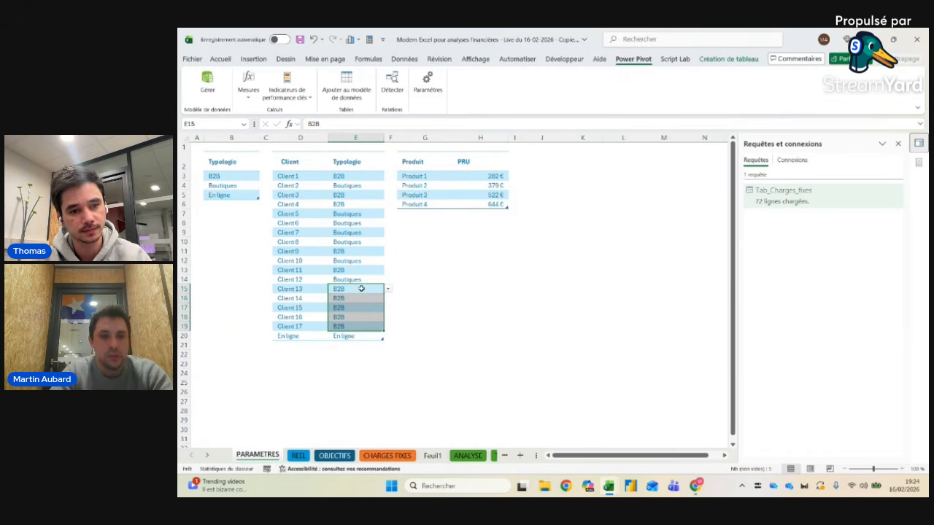
Step: Review the CA amounts on the Feuil1 detail sheet and permanently delete that sheet
left_click(432, 455)
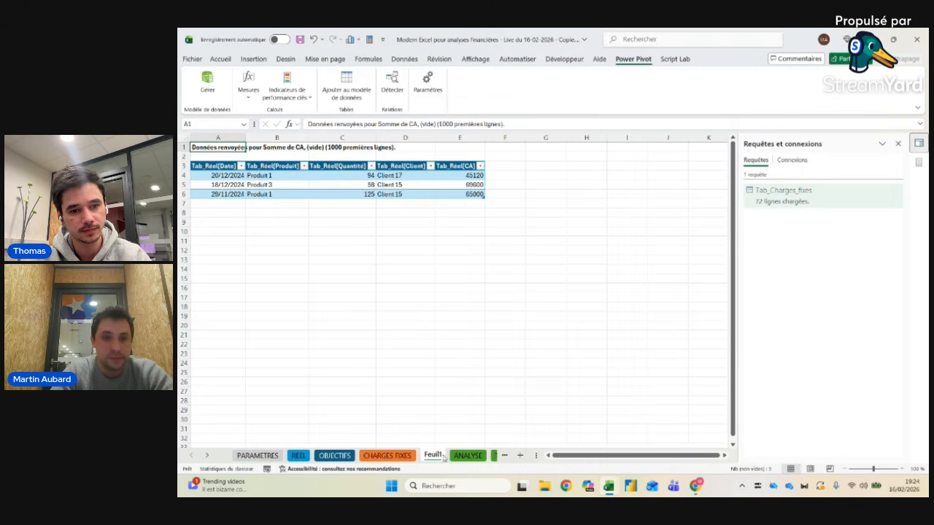
left_click_drag(450, 178, 456, 194)
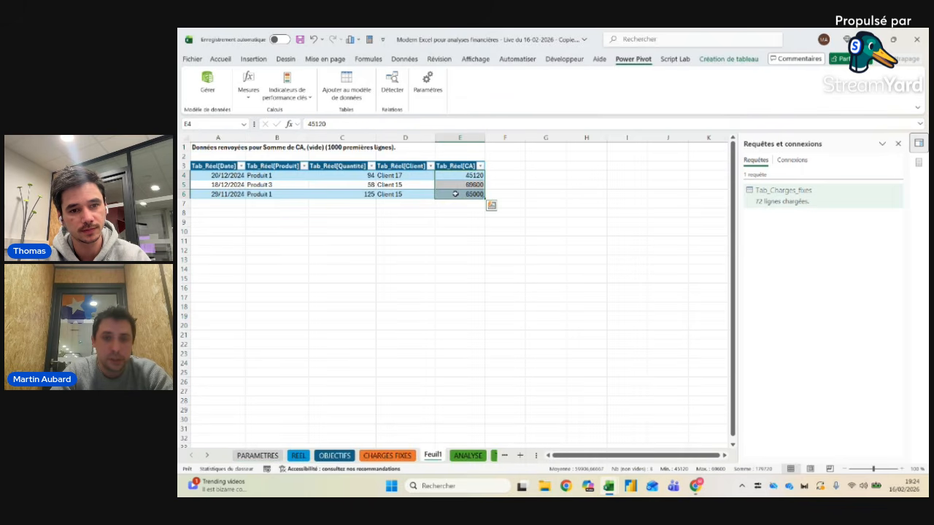
right_click(437, 456)
left_click(468, 317)
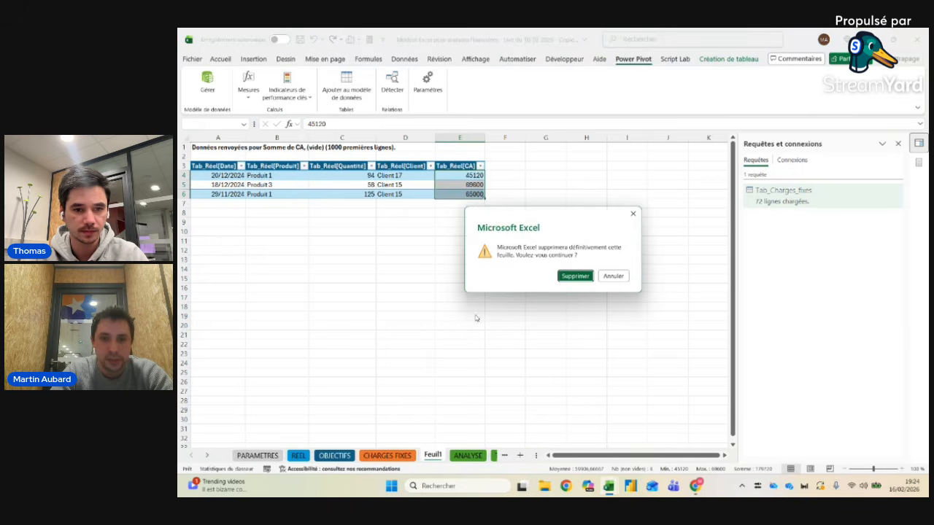
left_click(573, 274)
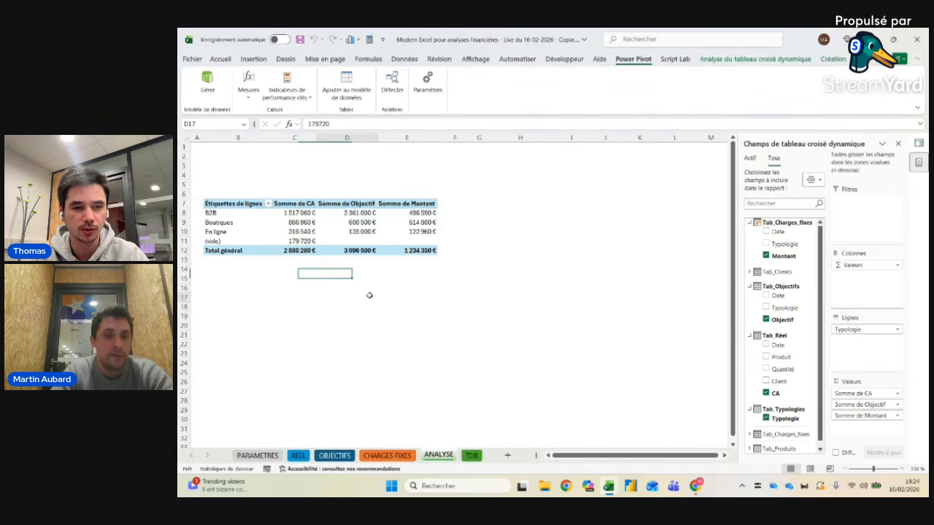
Step: Refresh all workbook data so the ANALYSE pivot table picks up the completed client typologies
left_click(404, 59)
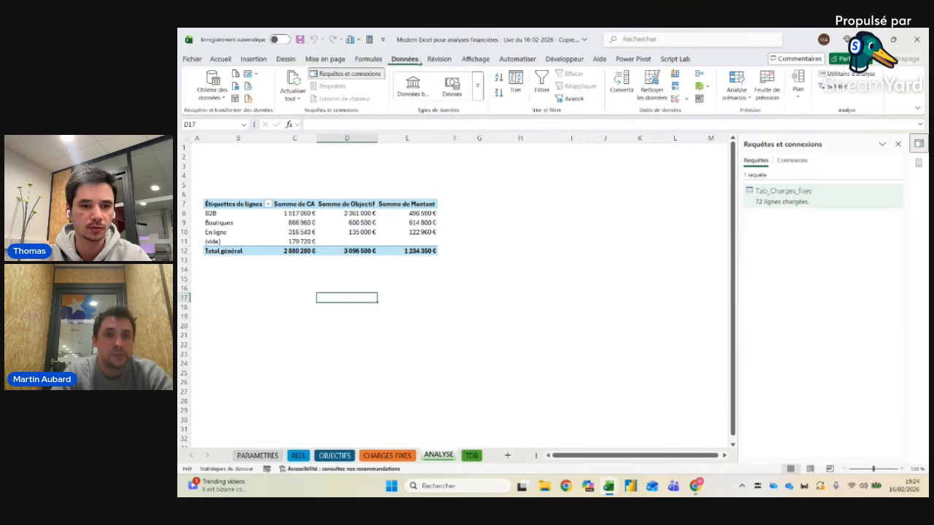
left_click(295, 78)
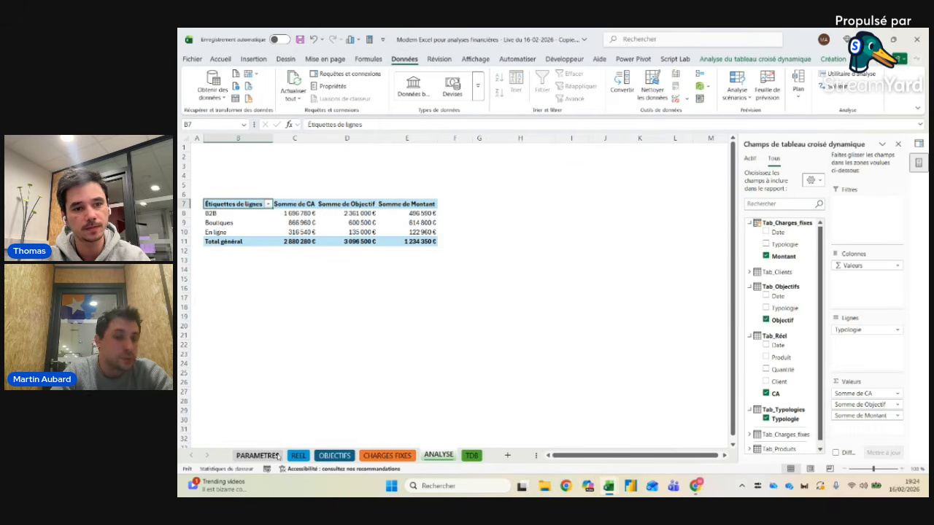
Step: Examine the Typologie, Client and Produit reference tables on the PARAMETRES sheet
left_click(299, 456)
left_click(268, 456)
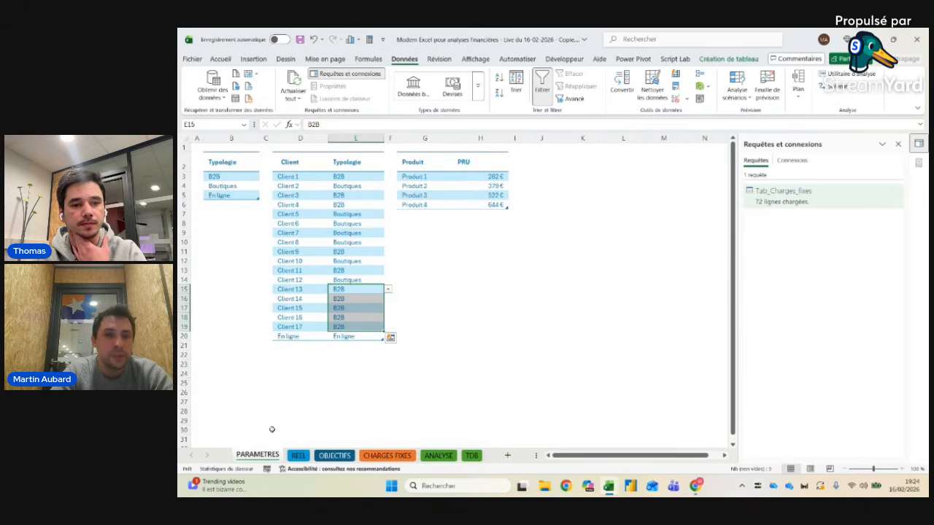
left_click(346, 232)
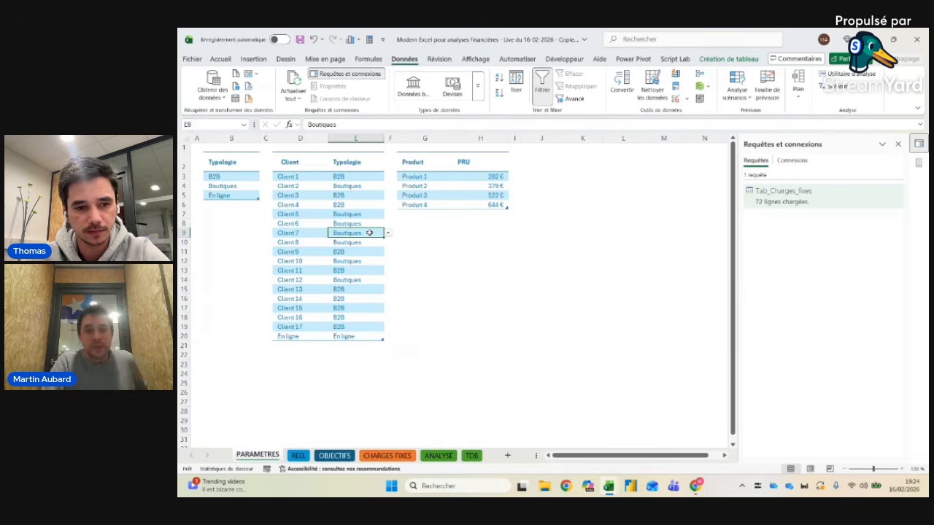
left_click(464, 176)
left_click(220, 176)
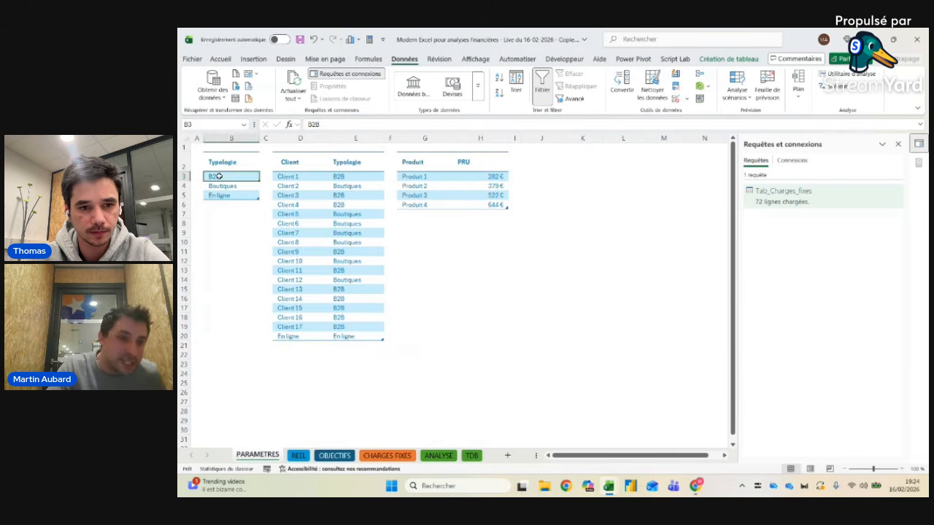
left_click(334, 233)
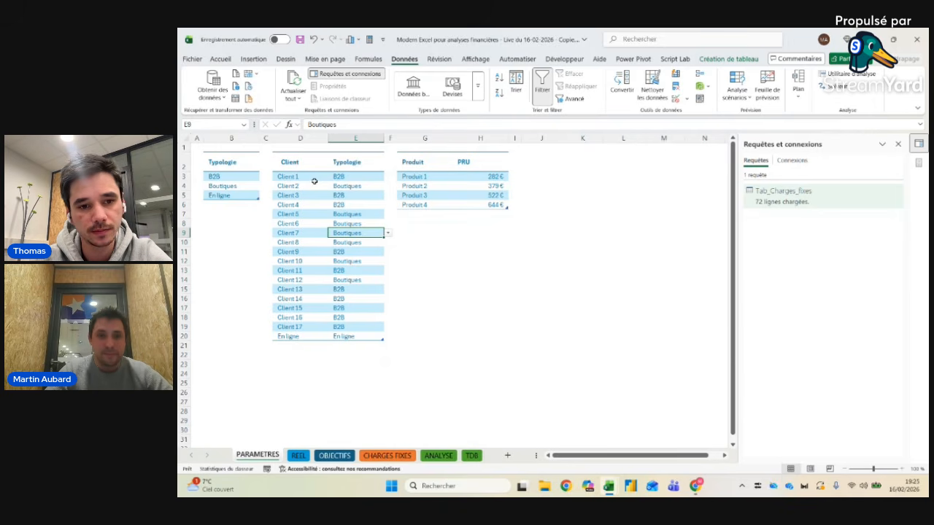
left_click_drag(306, 154, 339, 153)
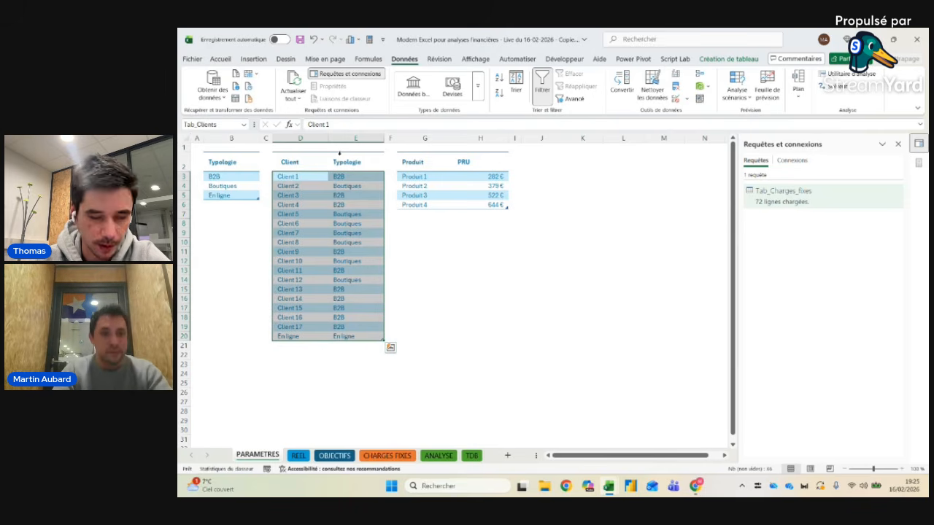
left_click(342, 206)
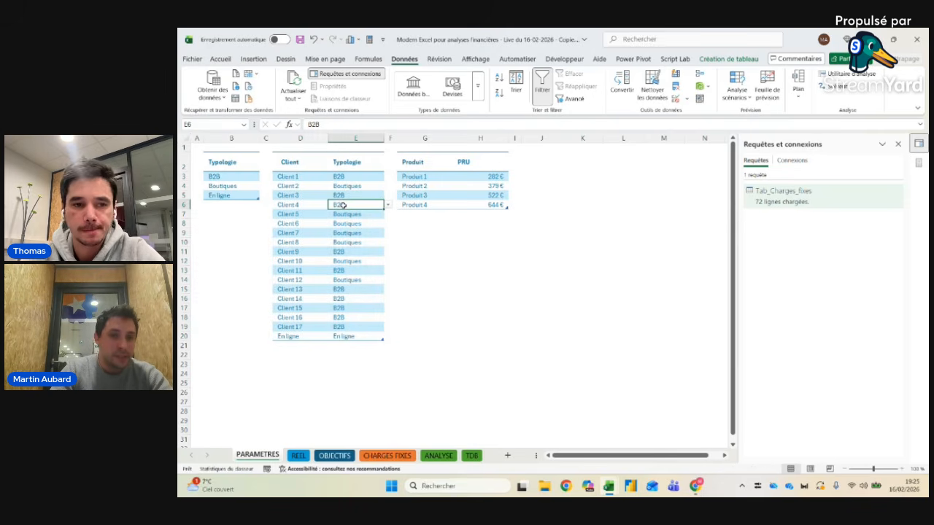
left_click(225, 187)
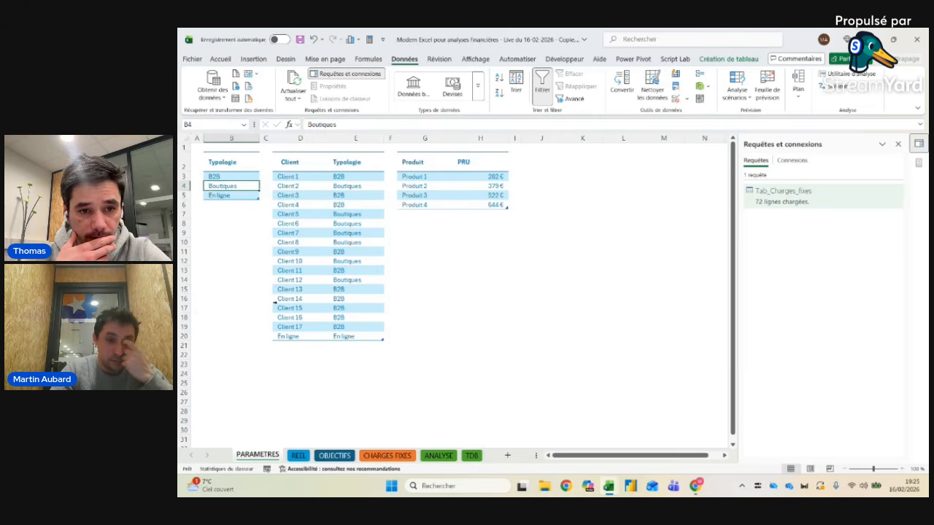
Step: Compare the product, quantity and client columns on the REEL sheet with the reference tables on PARAMETRES
left_click(299, 455)
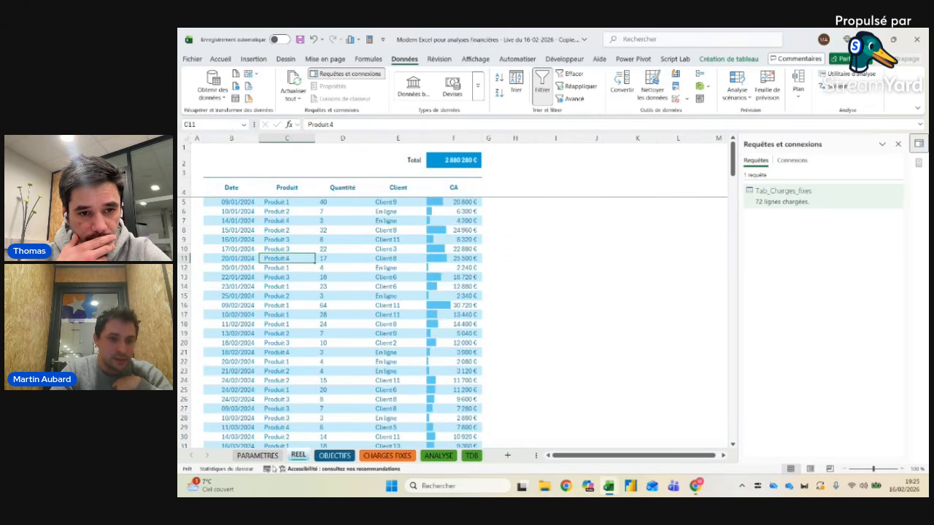
left_click(257, 455)
left_click(327, 185)
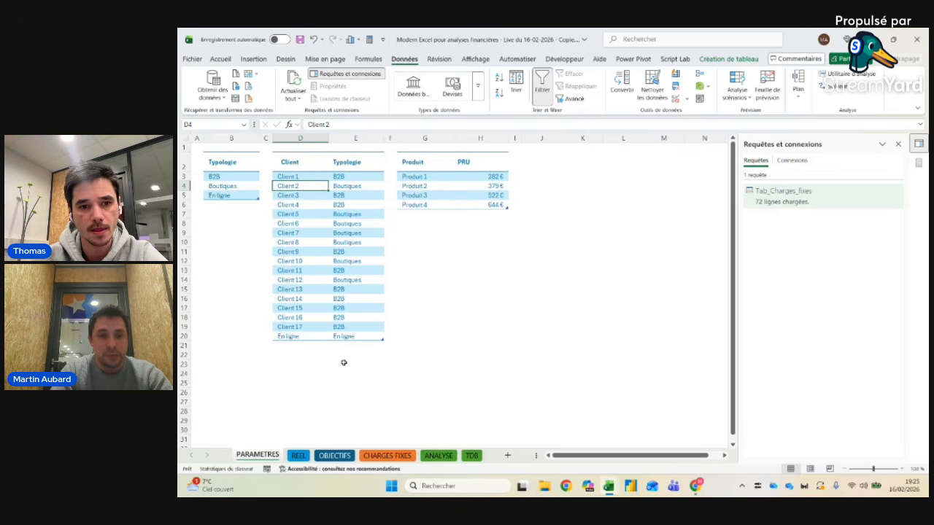
left_click(301, 456)
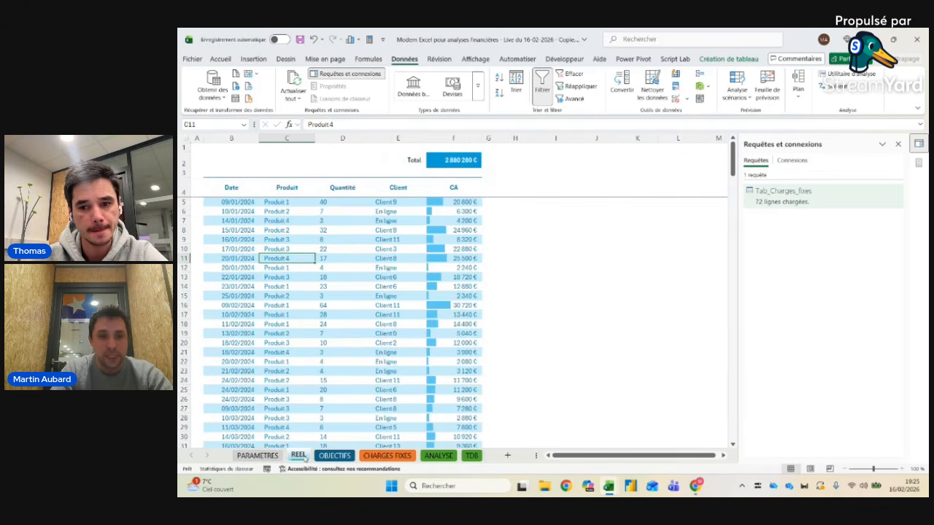
left_click(326, 140)
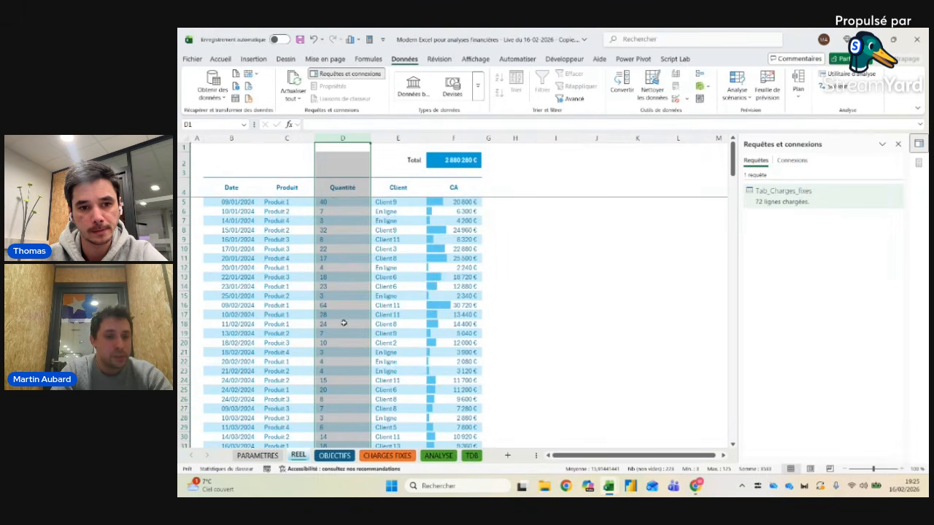
left_click(257, 455)
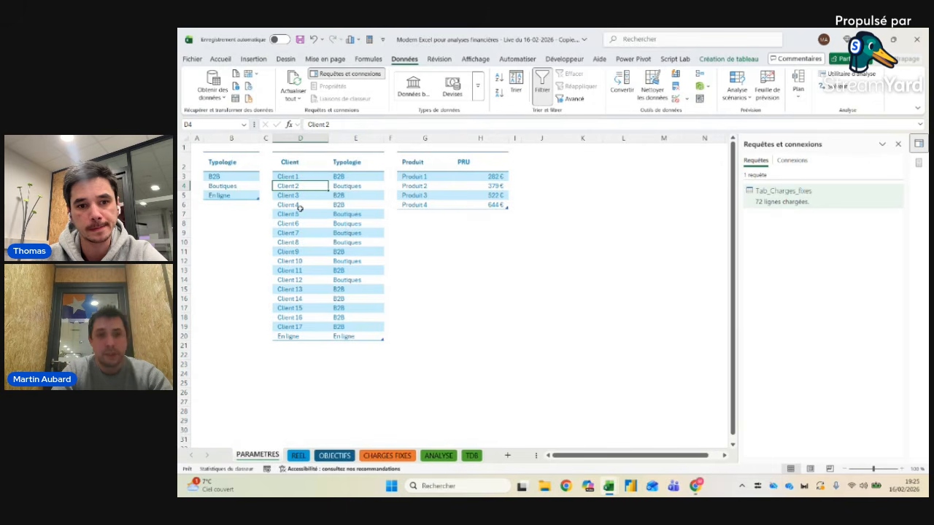
Step: Check the table relationships in the Power Pivot diagram and examine the full Tab_Réel table on the REEL sheet
key("alt+Tab")
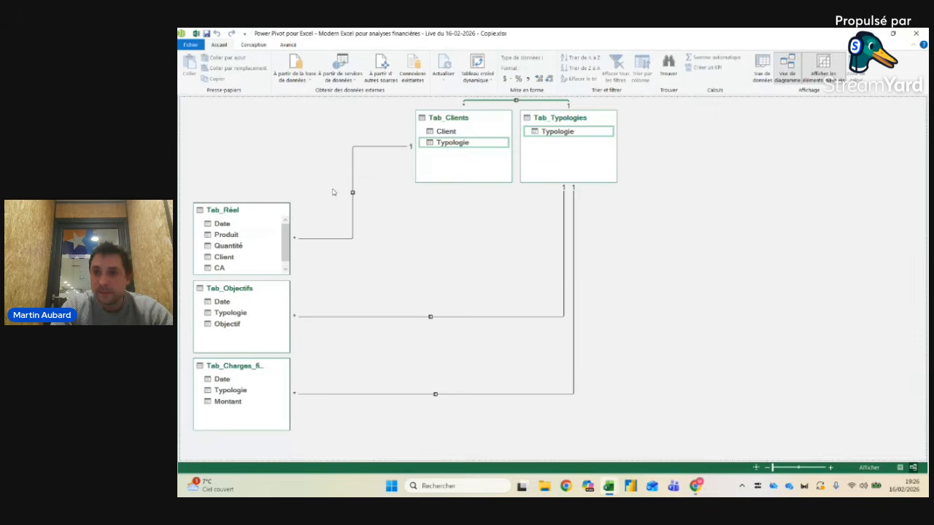
key("alt+Tab")
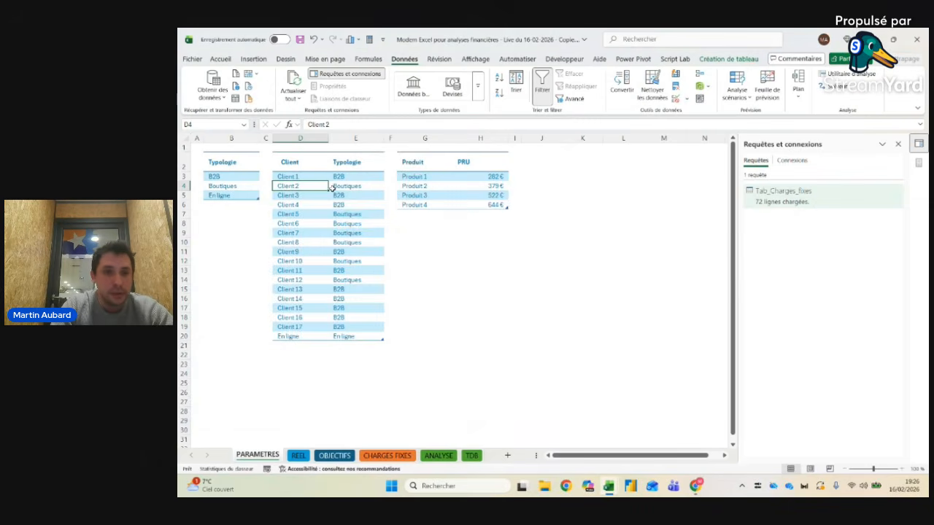
left_click(299, 462)
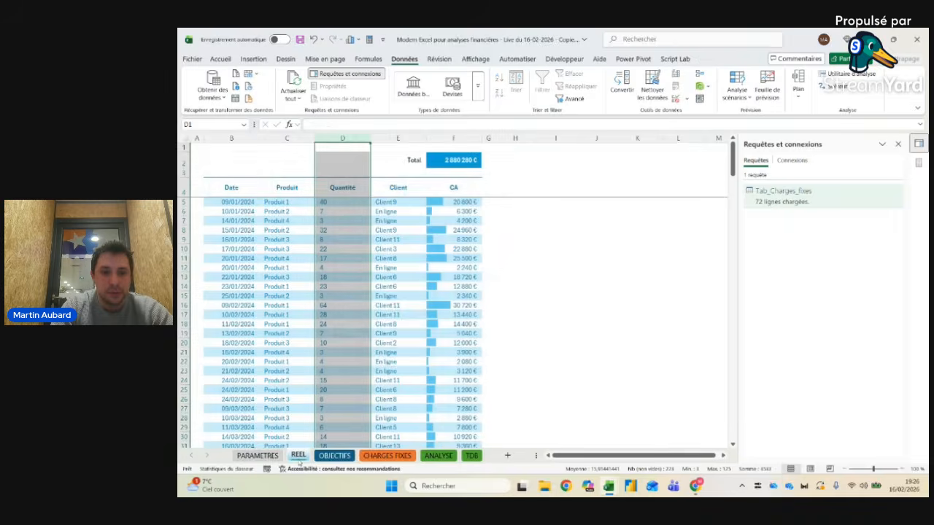
left_click(288, 211)
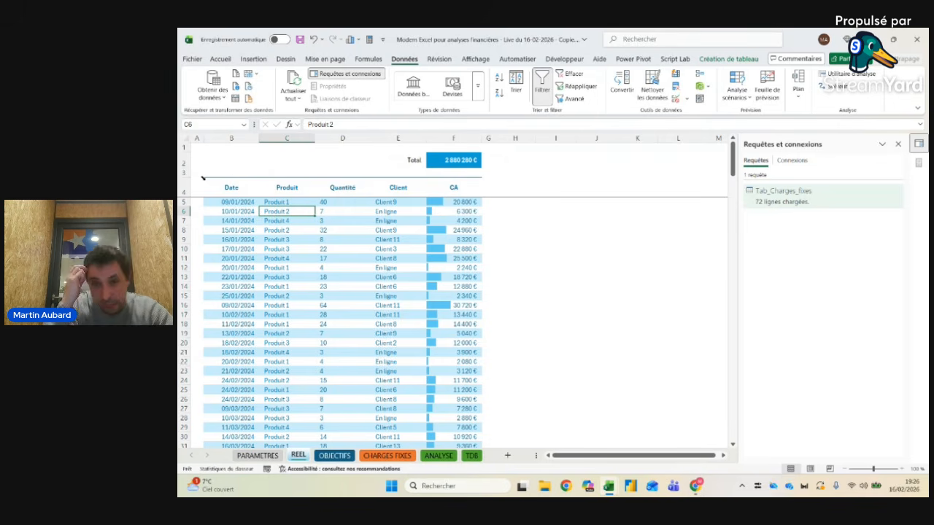
left_click(203, 178)
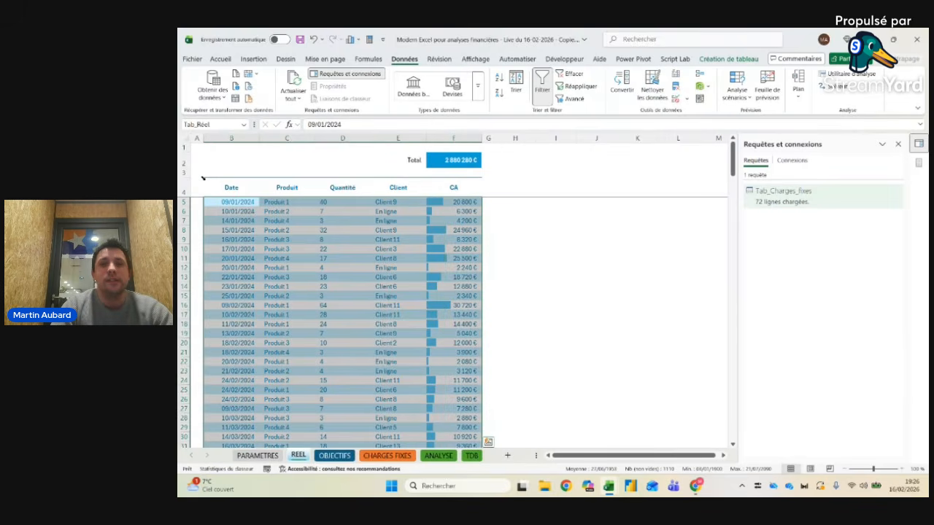
left_click(305, 249)
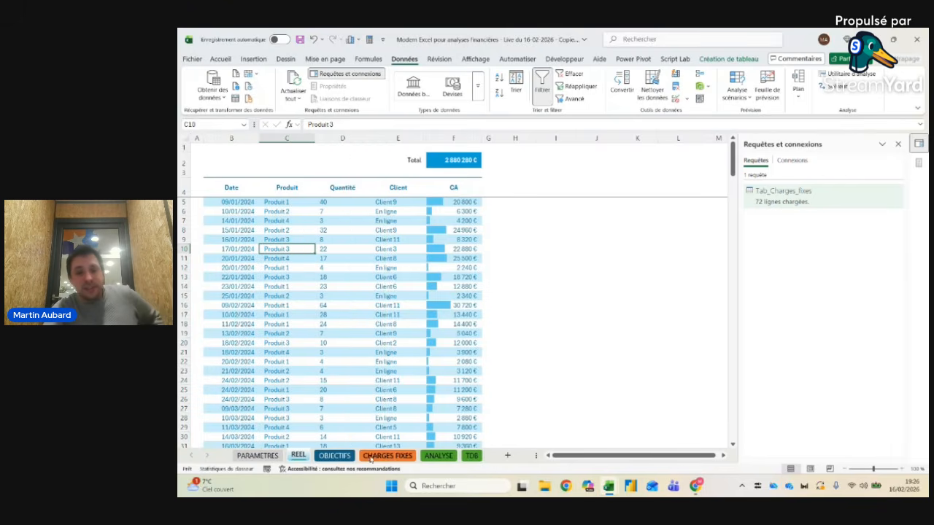
Step: On the ANALYSE sheet, insert eight blank columns before the pivot table so that it starts in column J
left_click(438, 455)
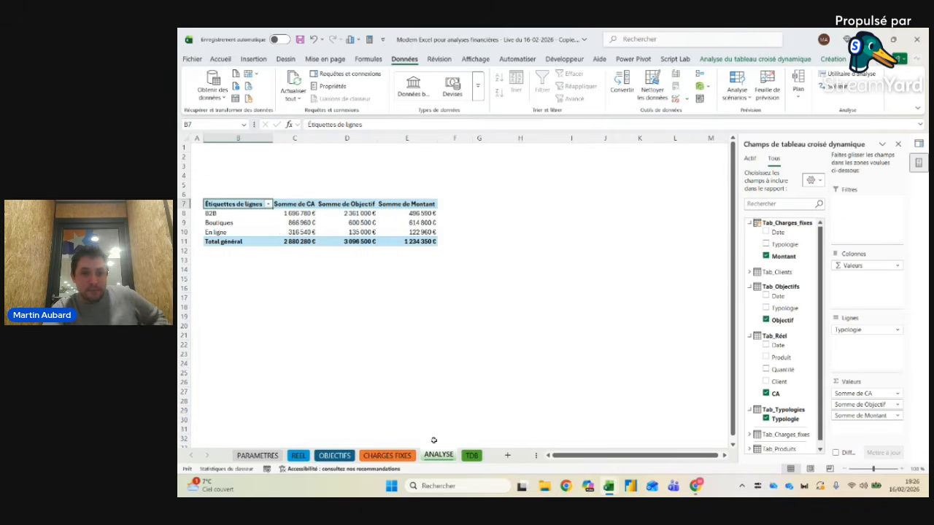
left_click_drag(253, 205, 401, 242)
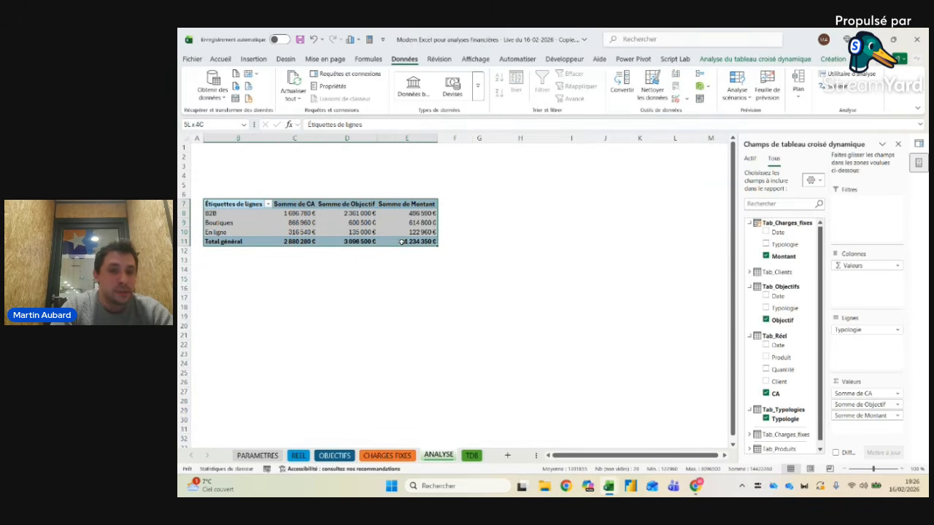
left_click(471, 202)
left_click(236, 137)
key("ctrl+plus")
key("ctrl+plus")
key("ctrl+plus")
key("ctrl+plus")
key("ctrl+plus")
key("ctrl+plus")
key("ctrl+plus")
key("ctrl+plus")
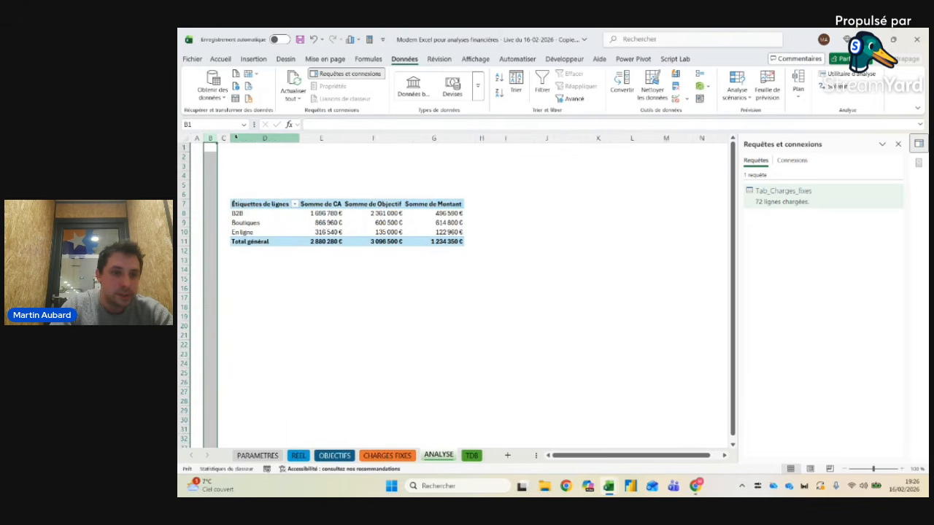
Step: Duplicate the pivot table columns starting at column D and delete the spare column H between the two copies
left_click_drag(344, 138, 491, 136)
key("ctrl+x")
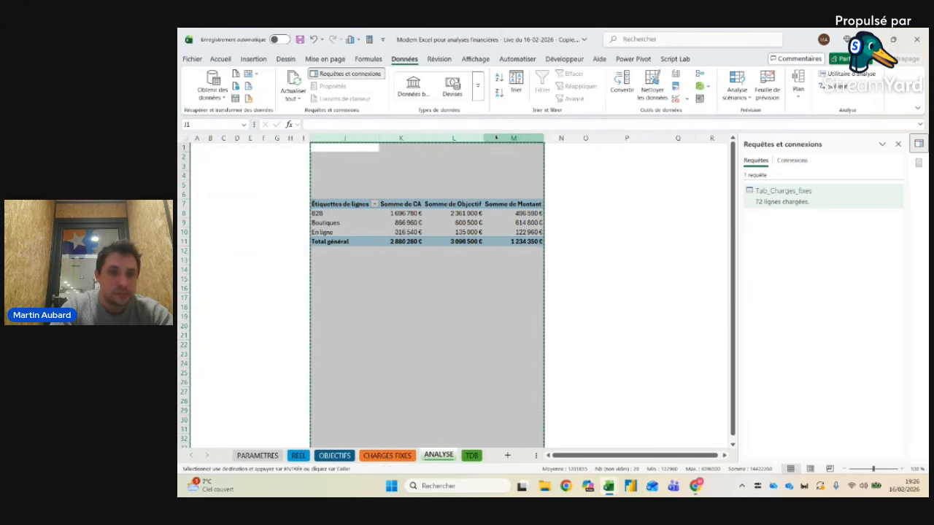
left_click(211, 138)
left_click(237, 138)
key("ctrl+v")
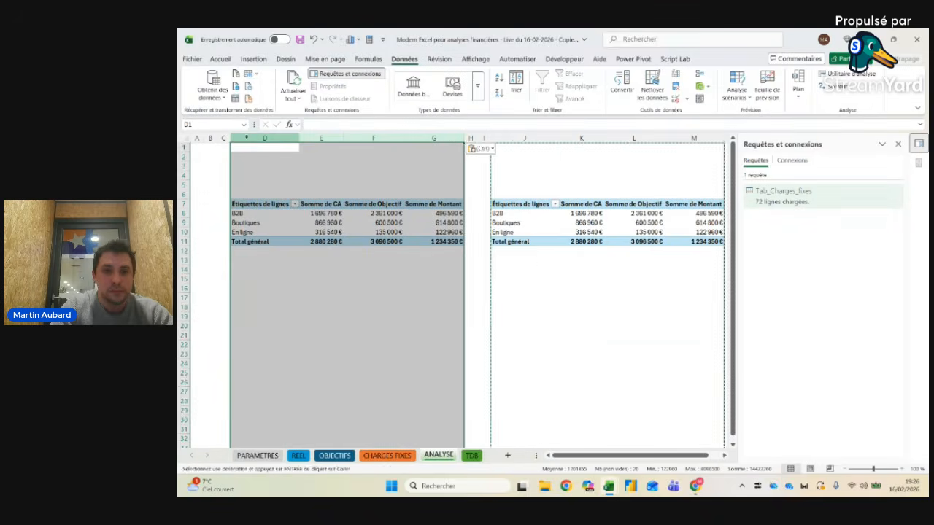
left_click(470, 138)
key("ctrl+minus")
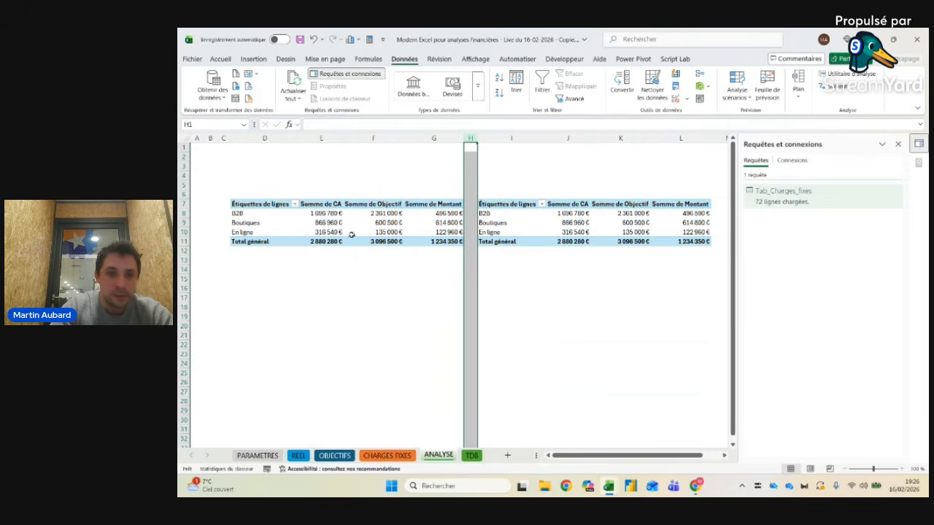
Step: Remove the Typologie field of Tab_Typologies from the rows of the pivot table starting in column D
left_click(372, 241)
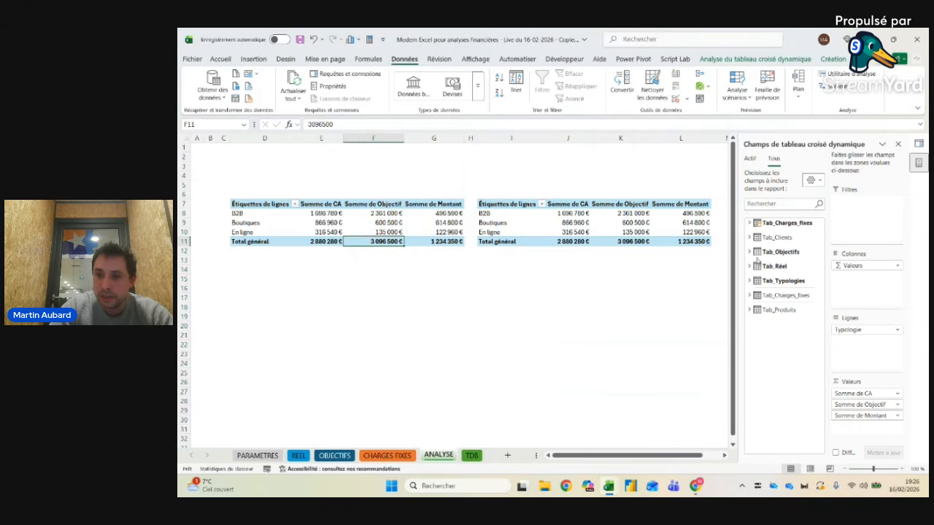
left_click(750, 286)
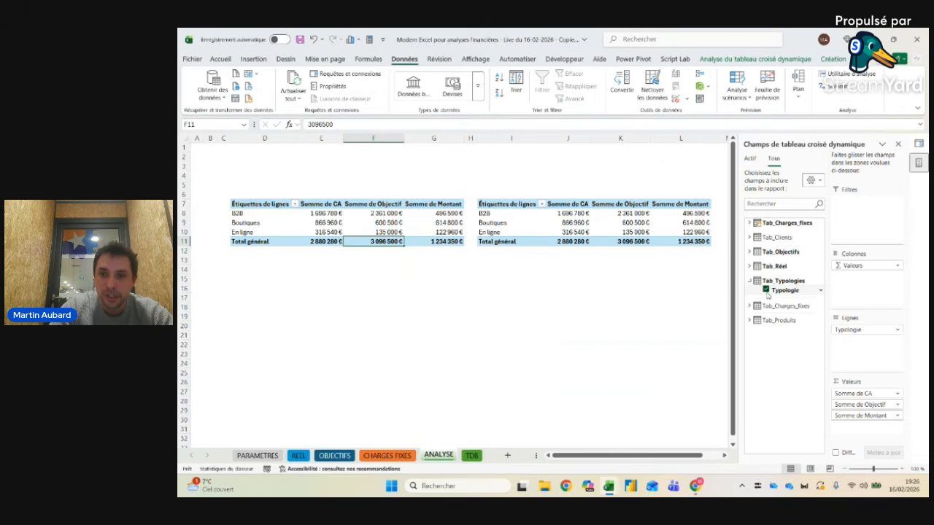
left_click(765, 291)
left_click(264, 213)
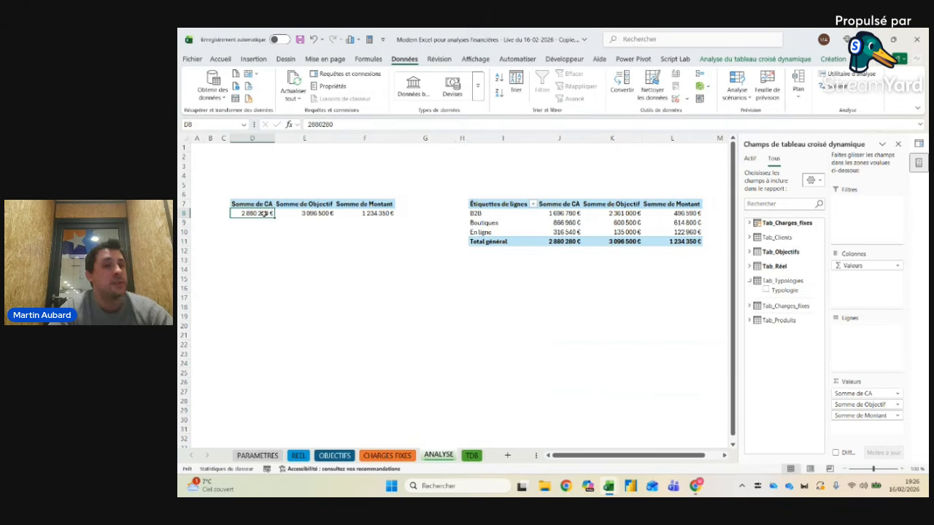
mouse_move(264, 213)
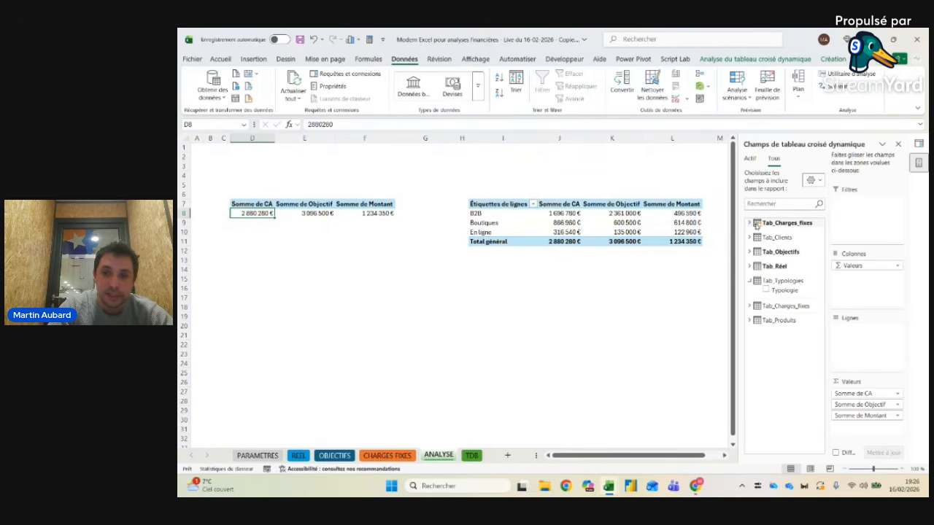
Step: Inspect the Tab_Objectifs fields in the pivot field list, then collapse Tab_Objectifs and Tab_Typologies
left_click(749, 252)
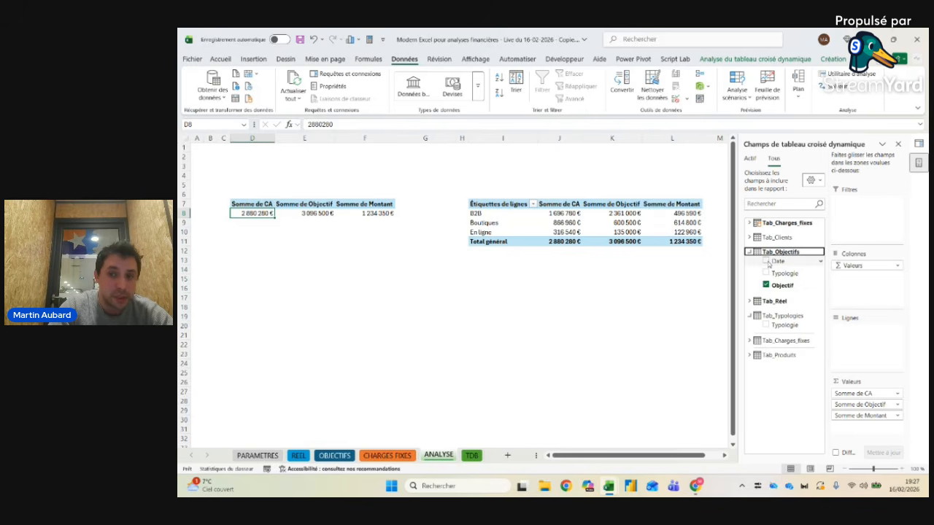
left_click(749, 252)
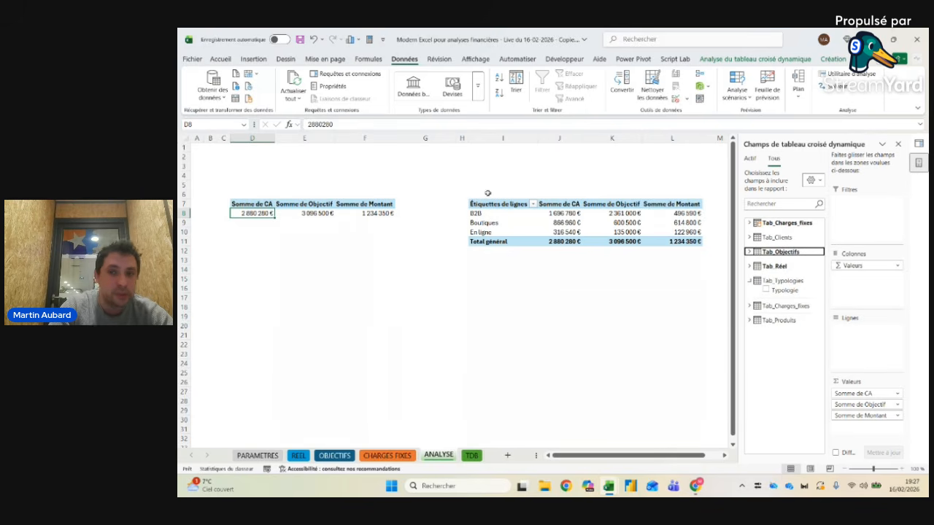
left_click(749, 281)
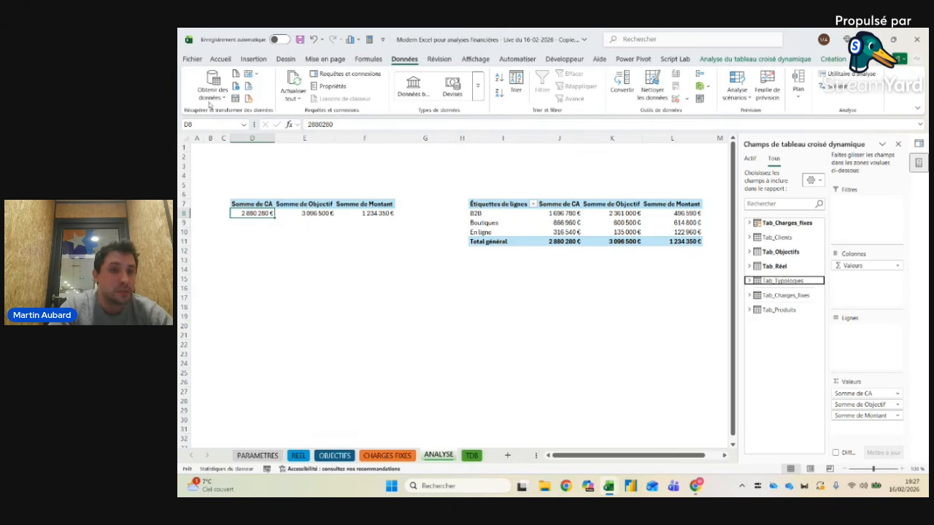
Step: Create a new date table in the Power Pivot data model and place it beside Tab_Clients in the diagram
left_click(248, 454)
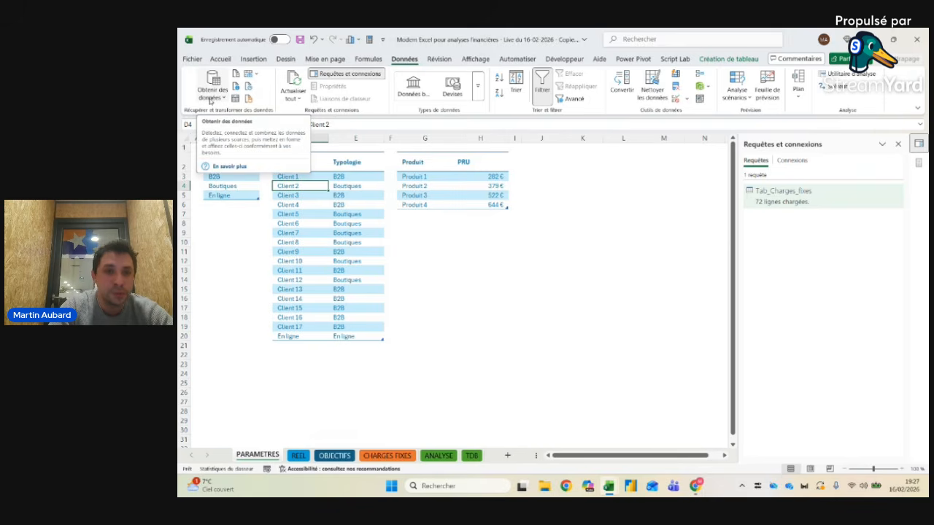
left_click(633, 58)
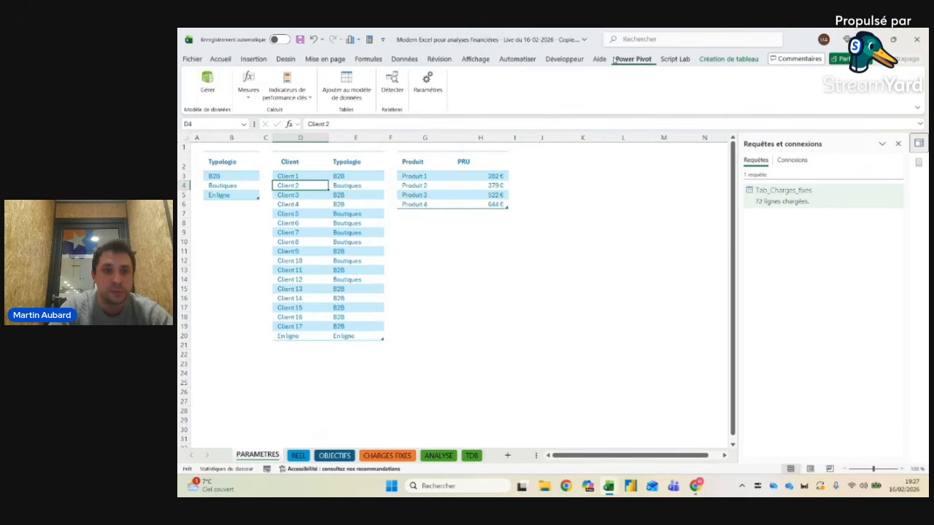
left_click(209, 85)
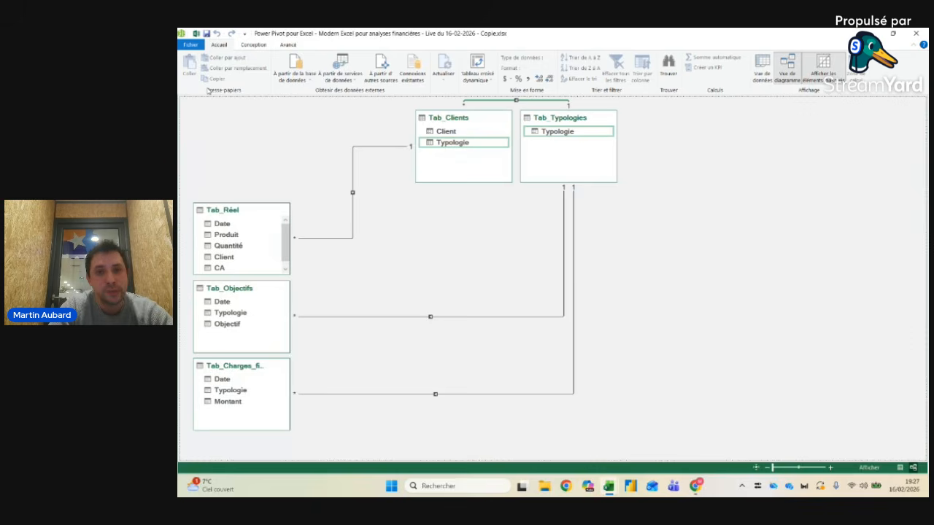
left_click(253, 45)
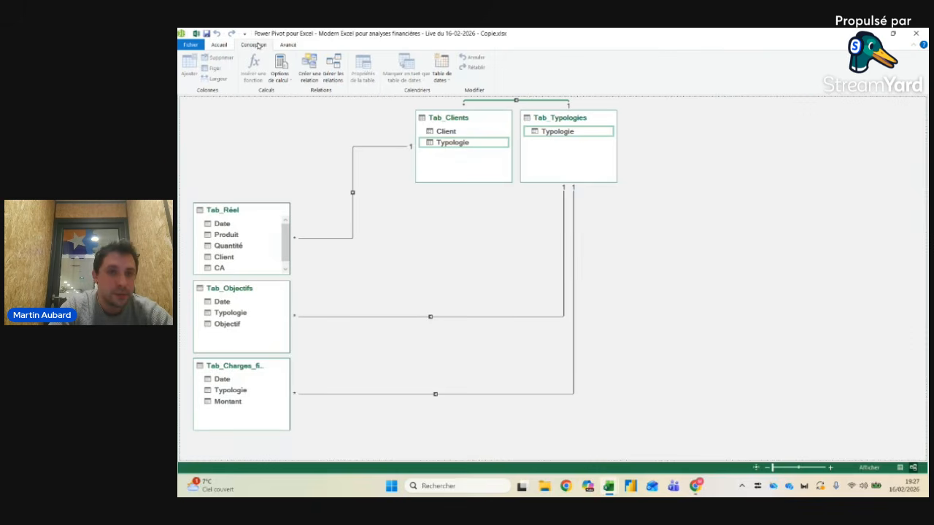
left_click(450, 77)
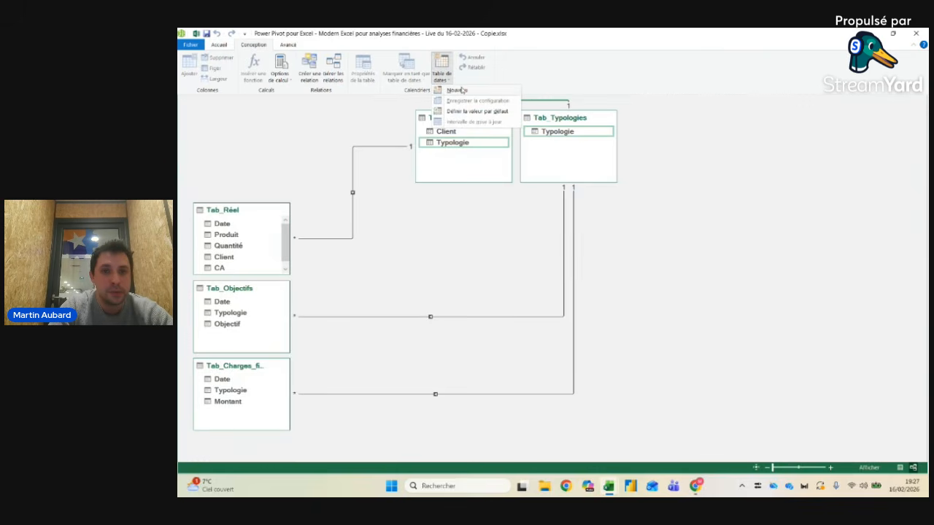
left_click(459, 89)
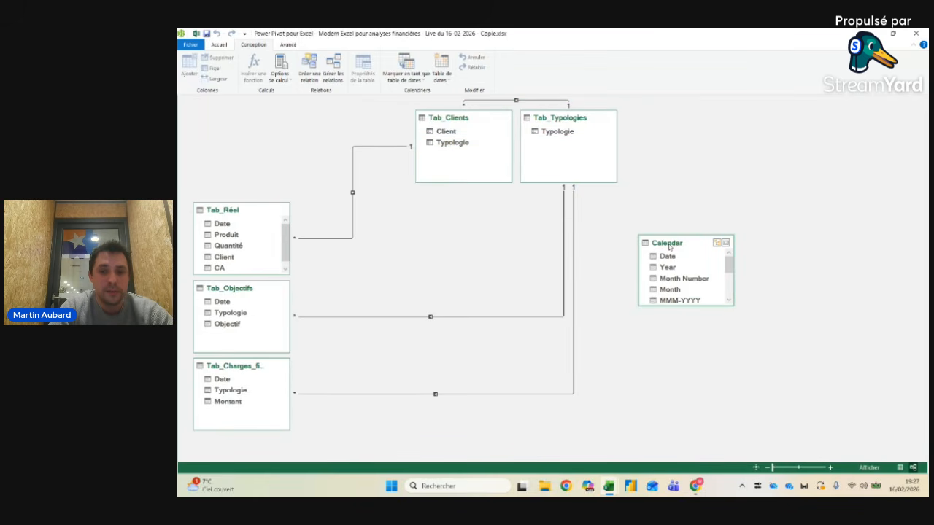
left_click_drag(669, 247, 324, 112)
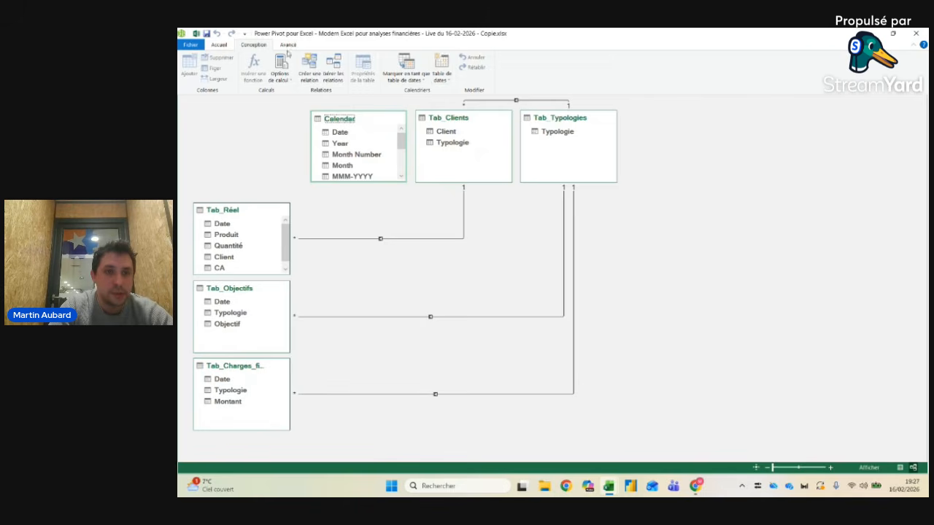
Step: Widen the Date column of the Calendar table in the data view and examine its first and last dates
left_click(219, 45)
left_click(810, 67)
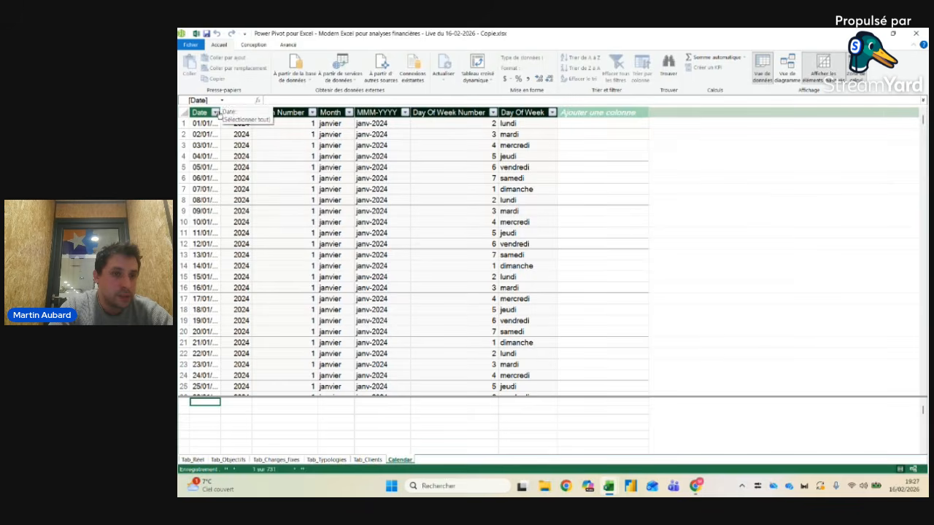
double_click(220, 112)
left_click(240, 123)
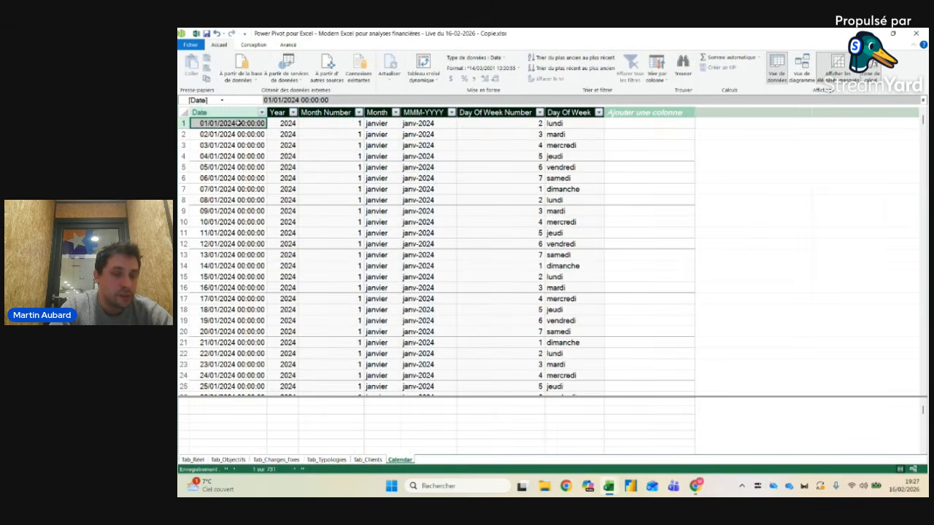
key("Down")
key("ctrl+Down")
key("Up")
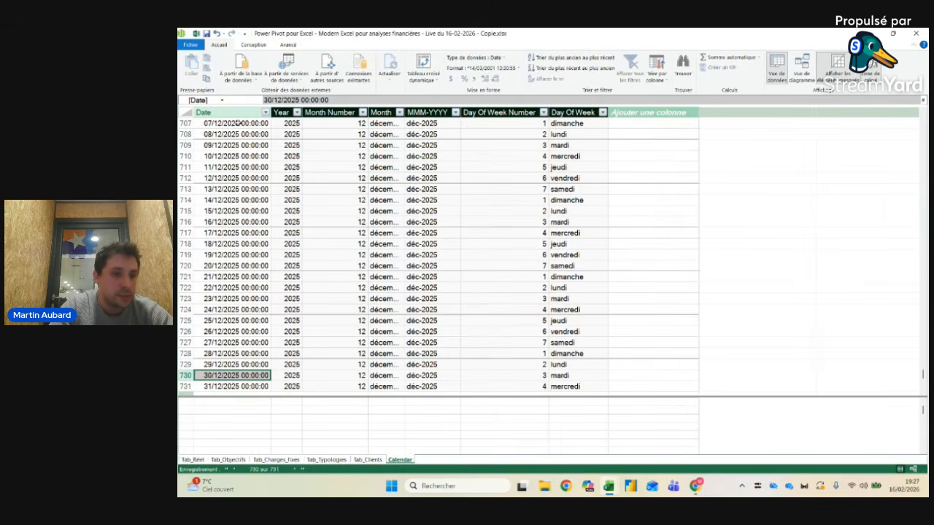
key("Down")
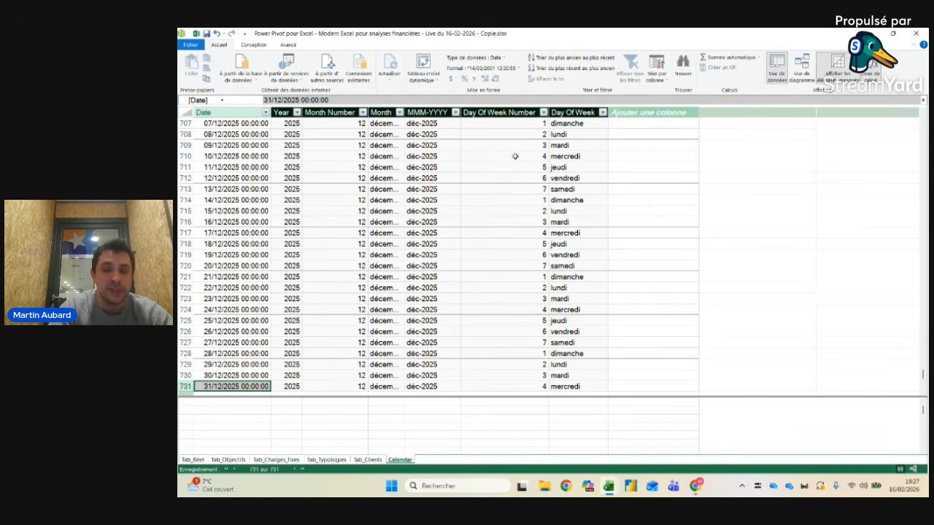
left_click(417, 146)
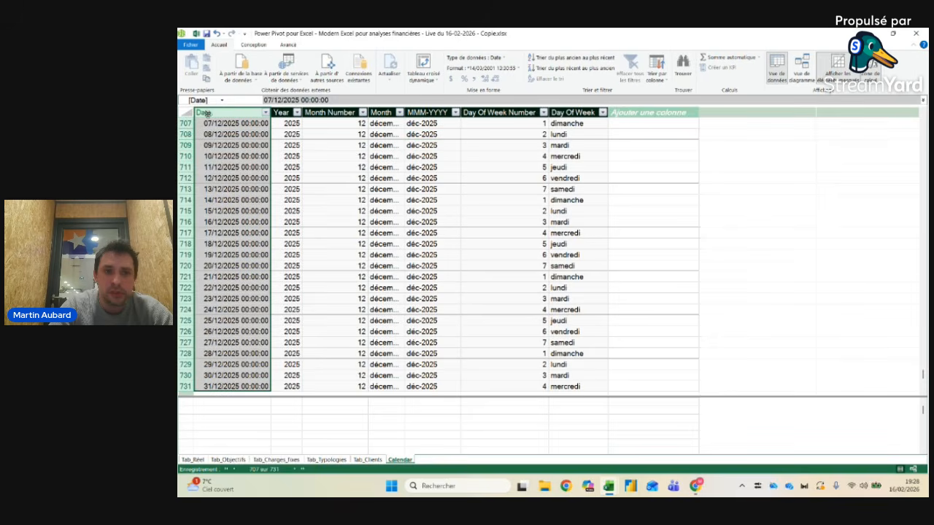
Step: In the diagram view, relate the Date field of Tab_Réel to the Date field of Calendar
left_click(828, 73)
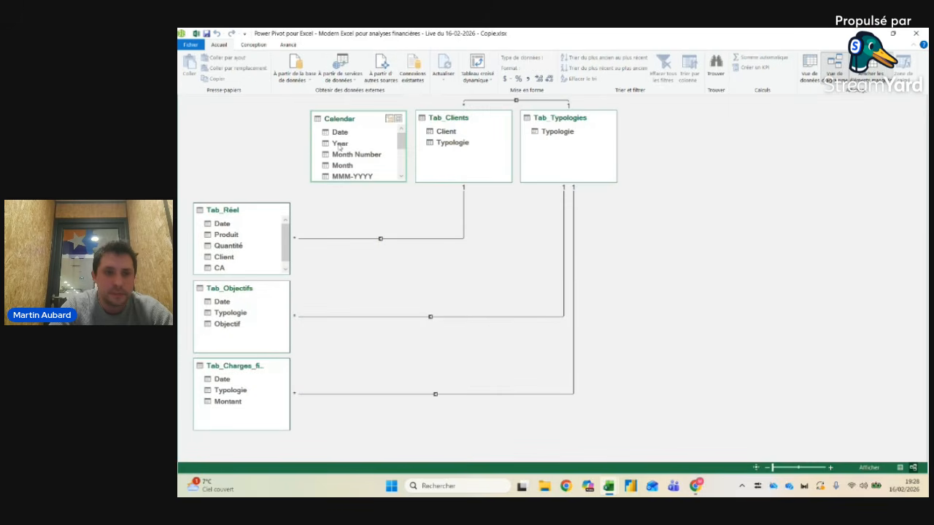
left_click_drag(223, 225, 337, 131)
left_click_drag(222, 302, 240, 299)
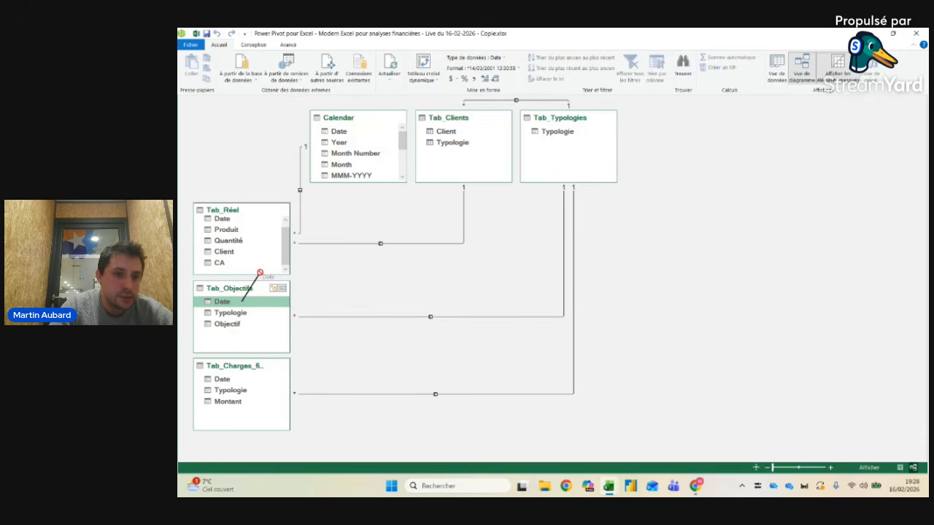
left_click(231, 223)
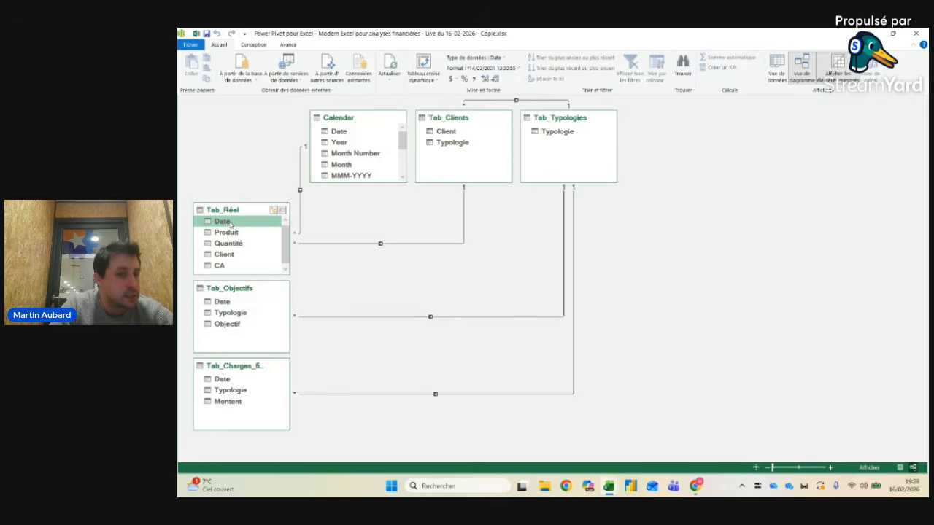
Step: Rearrange the diagram by moving Tab_Réel up and shifting Calendar, Tab_Clients and Tab_Typologies slightly left
left_click_drag(250, 214, 234, 194)
left_click_drag(355, 125, 337, 124)
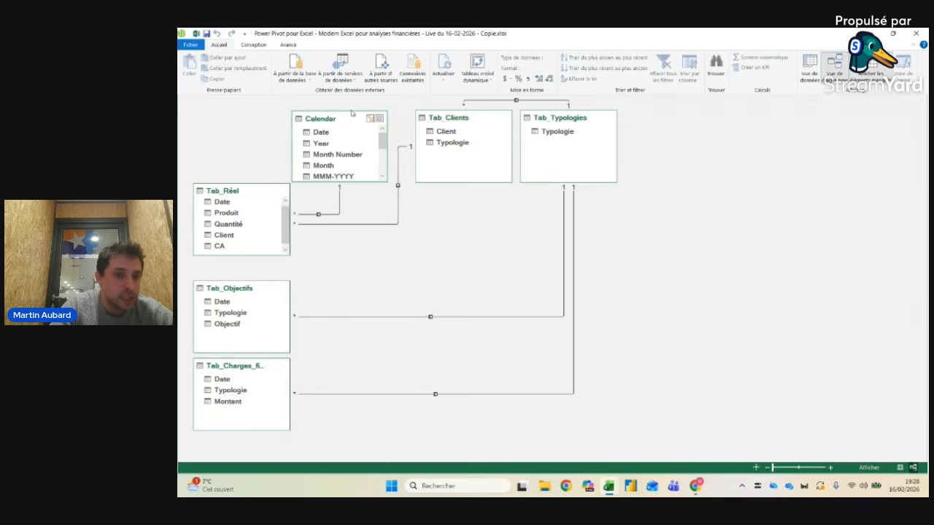
left_click_drag(259, 194, 253, 199)
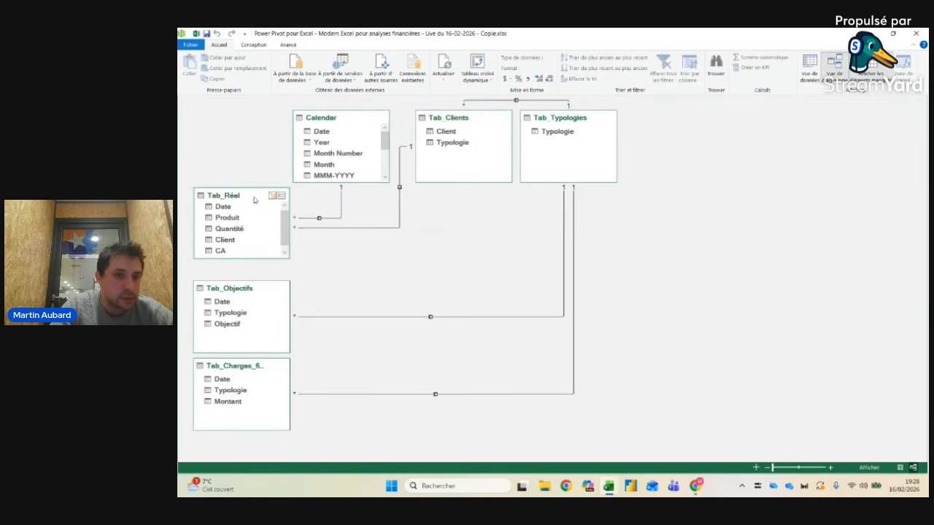
left_click_drag(469, 119, 450, 118)
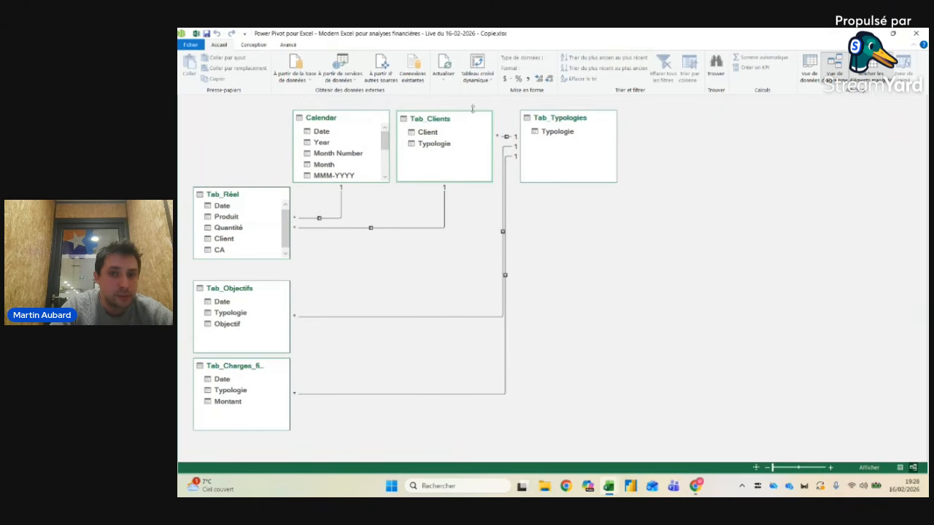
left_click_drag(560, 121, 540, 119)
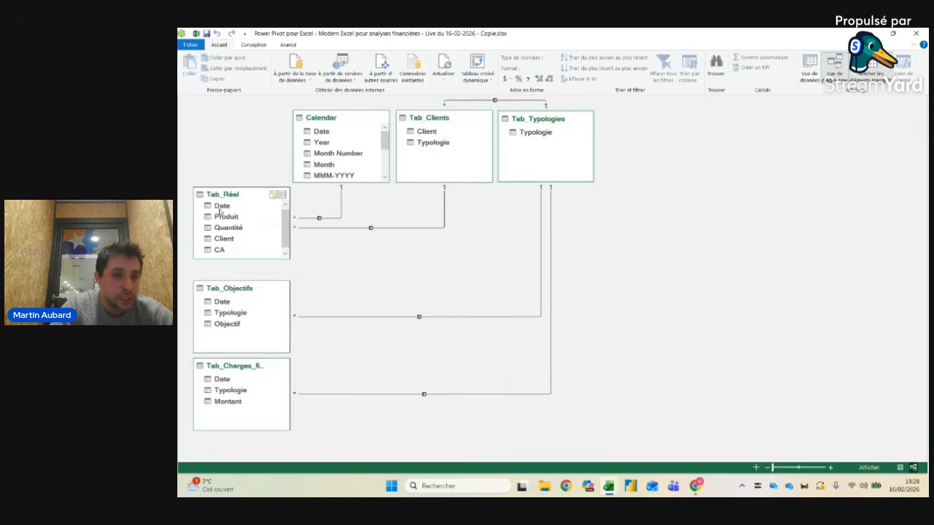
Step: Relate the Date fields of Tab_Objectifs and Tab_Charges_fixes to the Date field of Calendar
left_click(233, 301)
left_click_drag(235, 302, 326, 132)
left_click(226, 380)
left_click_drag(227, 383, 330, 132)
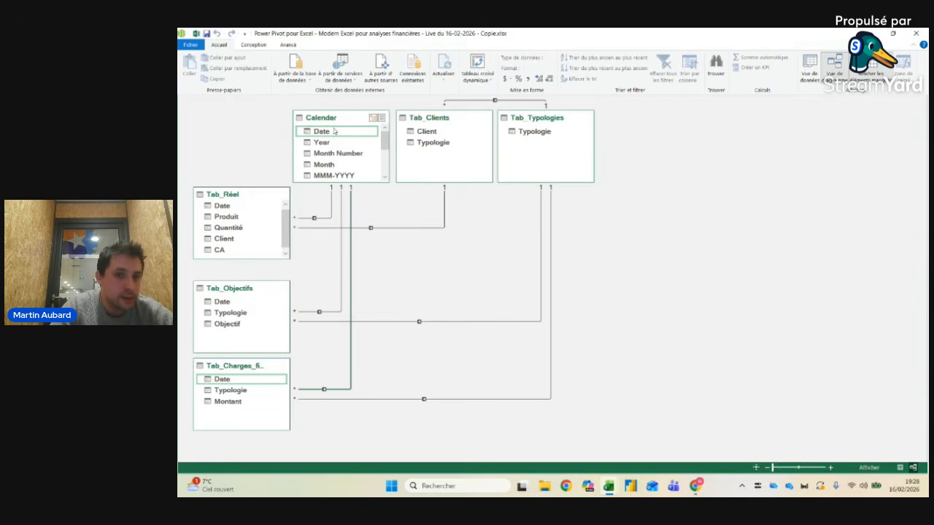
Step: Examine Calendar's Date Hierarchy, then the formulas of its Year, Month Number and Month columns and its Date column in the data view
scroll(333, 140, "down", 2)
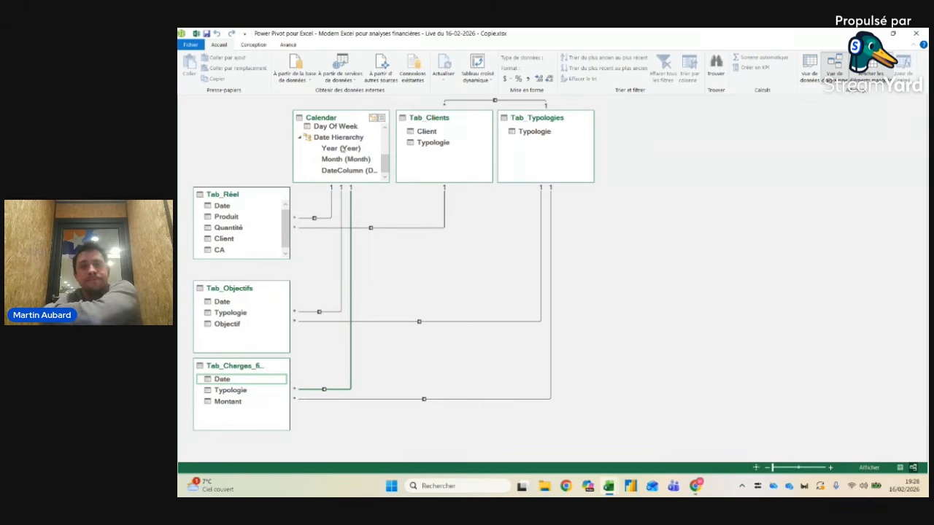
left_click(809, 69)
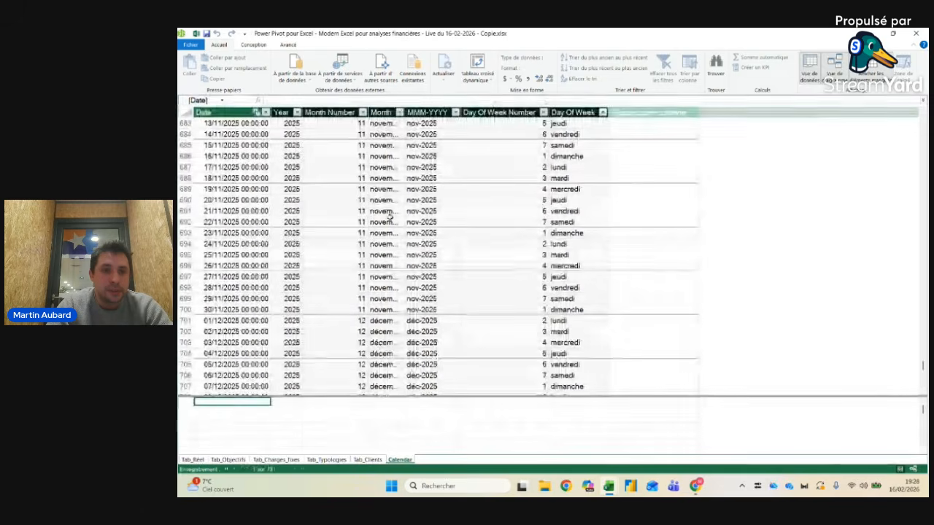
left_click(288, 115)
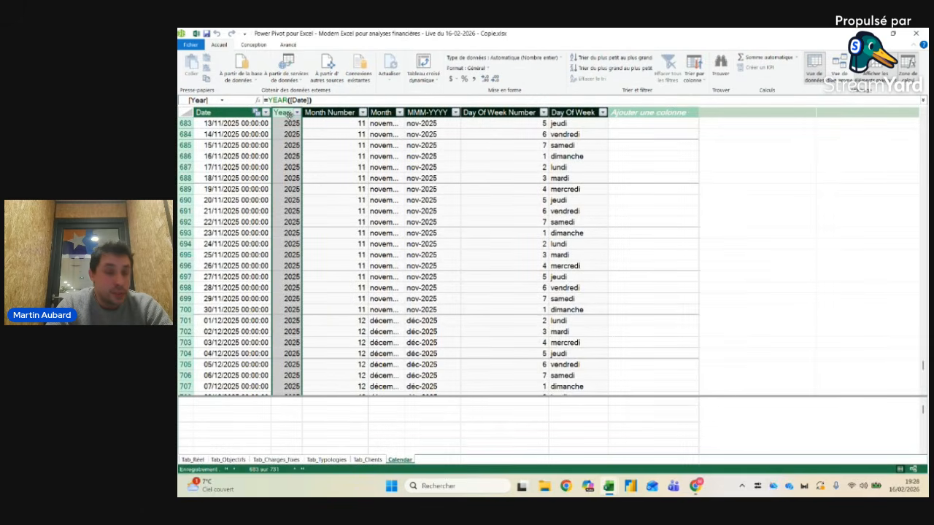
left_click(312, 114)
left_click(382, 114)
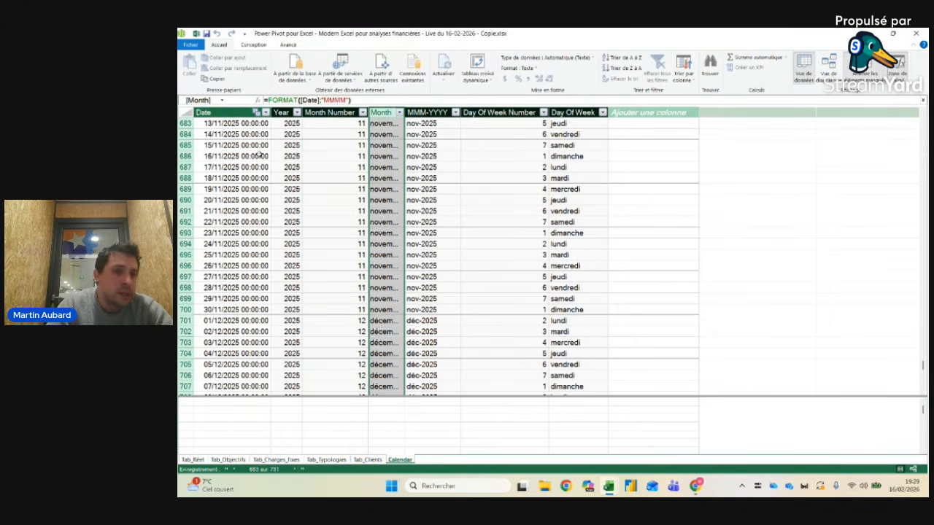
left_click(222, 112)
left_click(216, 124)
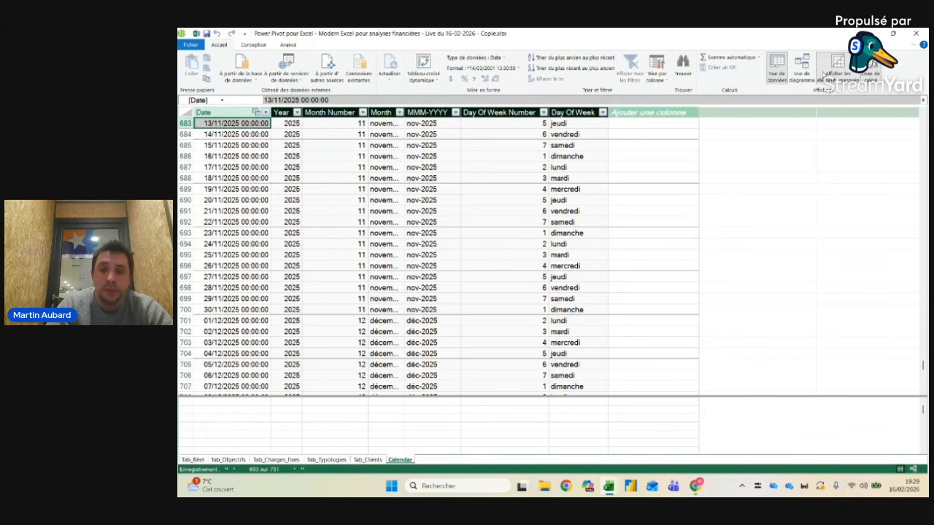
Step: Back in the diagram view, move Tab_Objectifs and Tab_Charges_fixes up so they stack closely beneath Tab_Réel
left_click(800, 76)
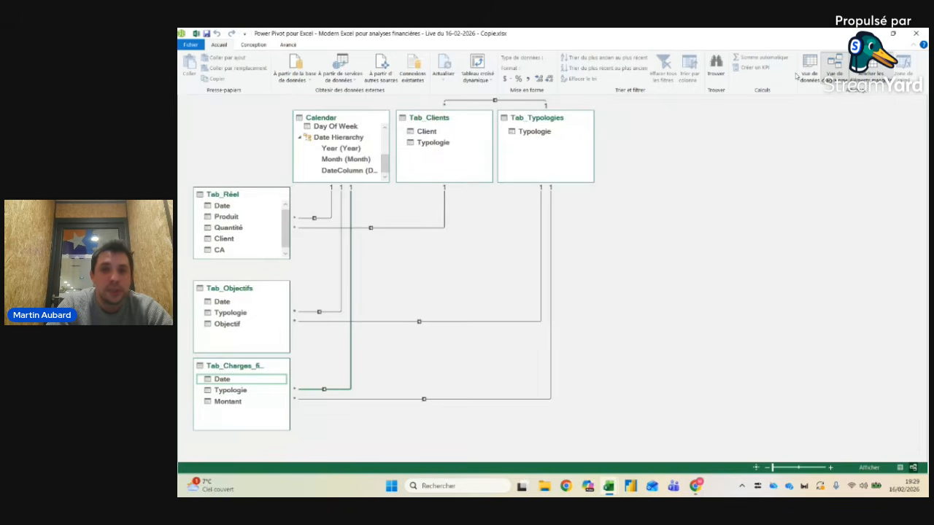
left_click_drag(232, 289, 232, 273)
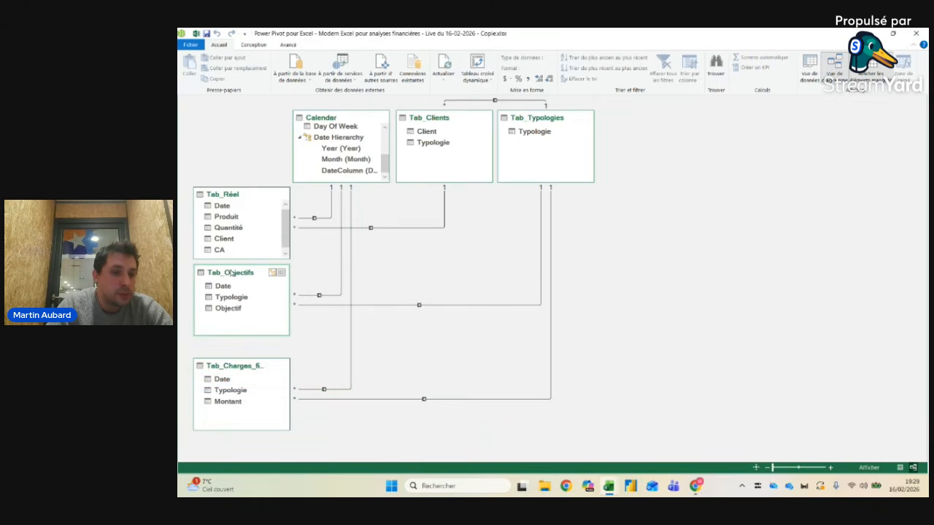
left_click_drag(248, 372, 242, 355)
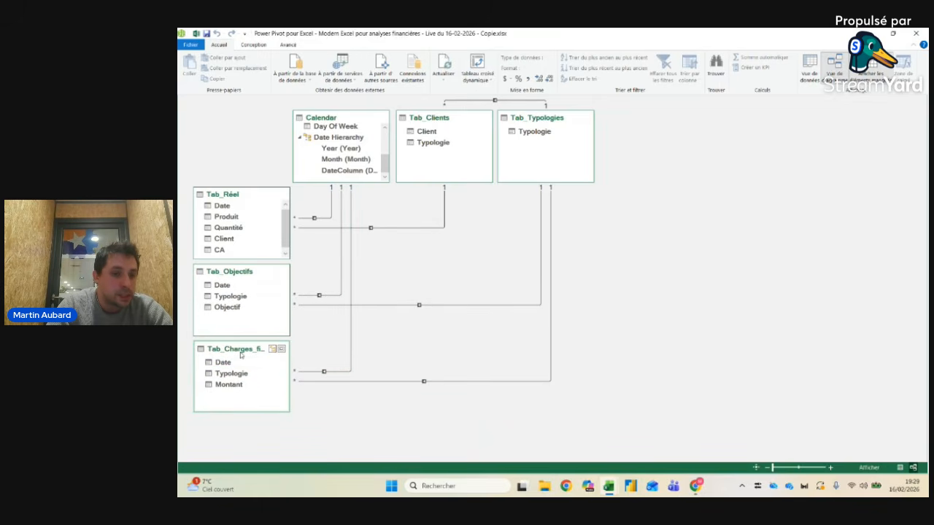
Step: On the ANALYSE sheet, add Calendar's Year field to the rows of the pivot table starting in column D
key("alt+Tab")
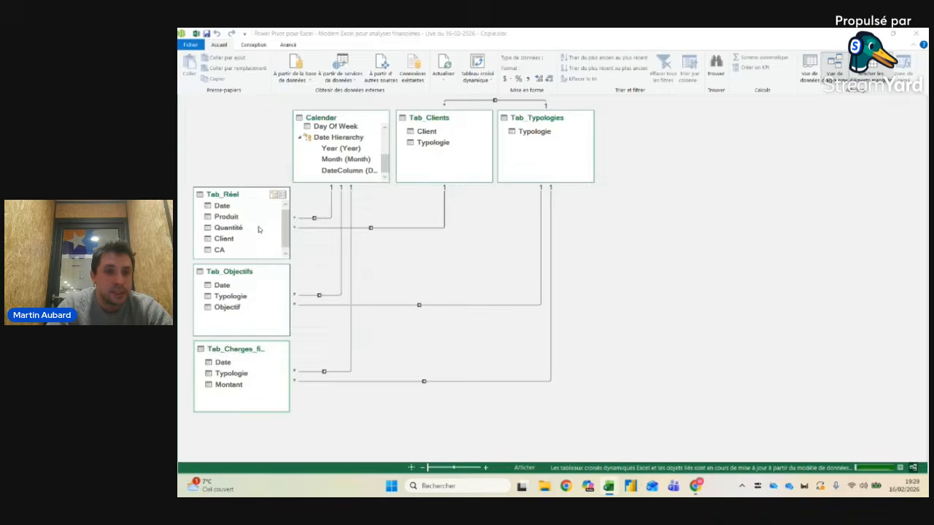
left_click(440, 456)
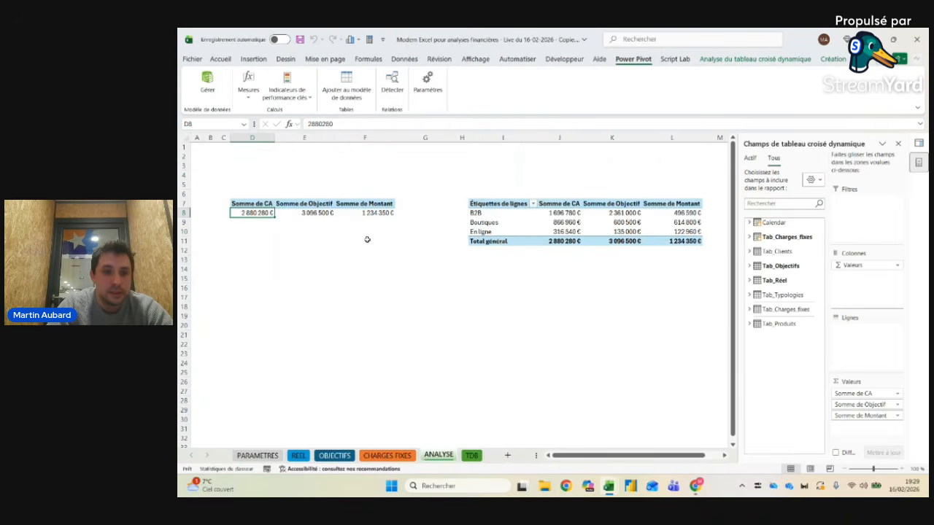
left_click(749, 223)
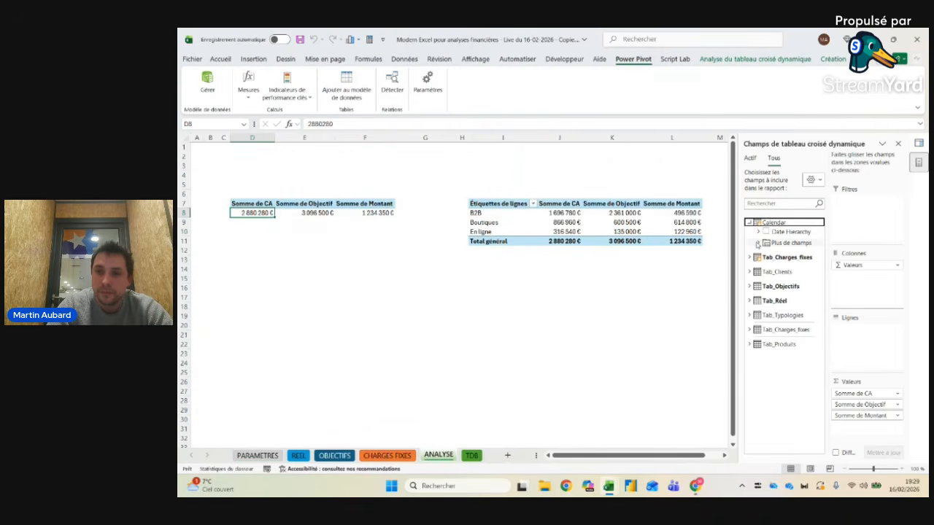
left_click(758, 243)
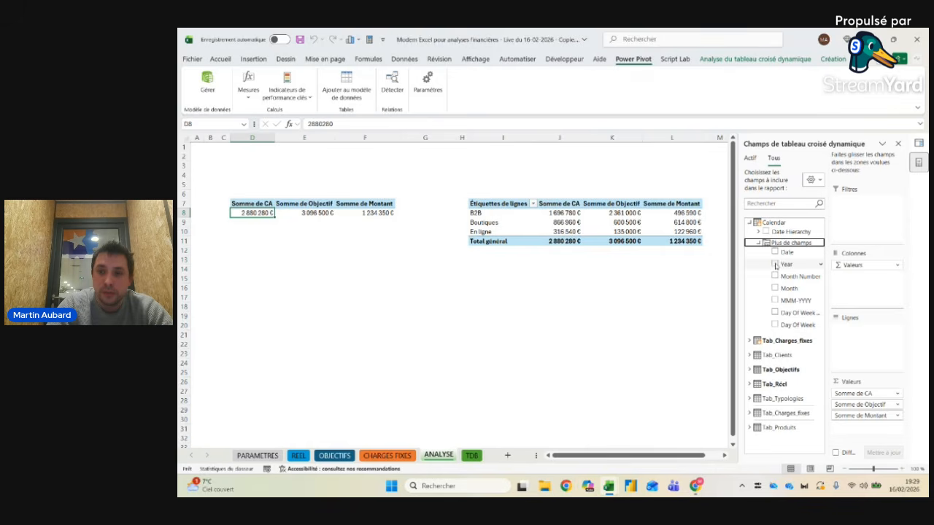
left_click(775, 264)
left_click_drag(852, 265, 861, 330)
left_click(363, 260)
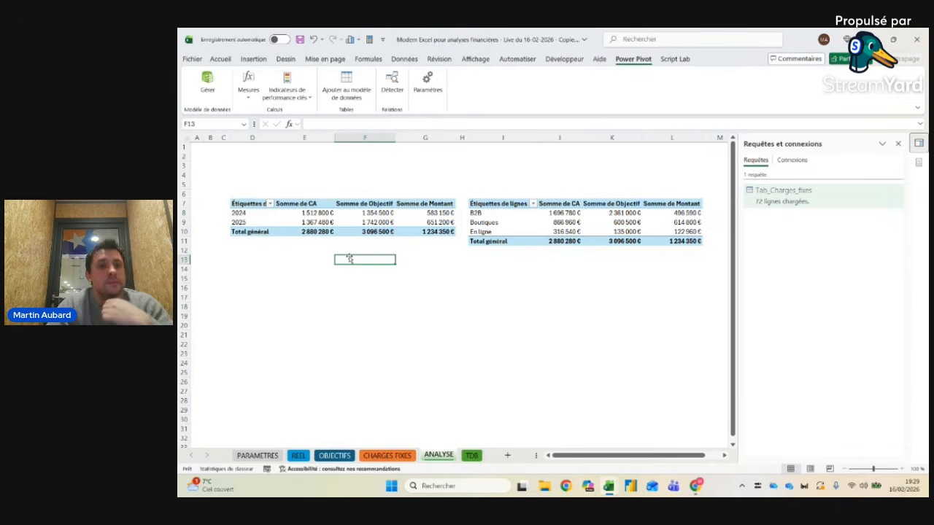
left_click(261, 213)
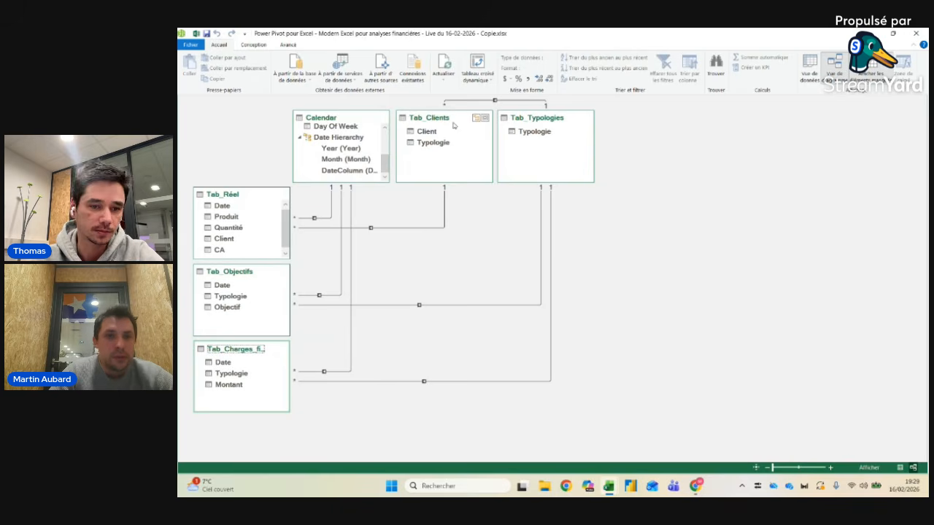
left_click_drag(454, 124, 454, 121)
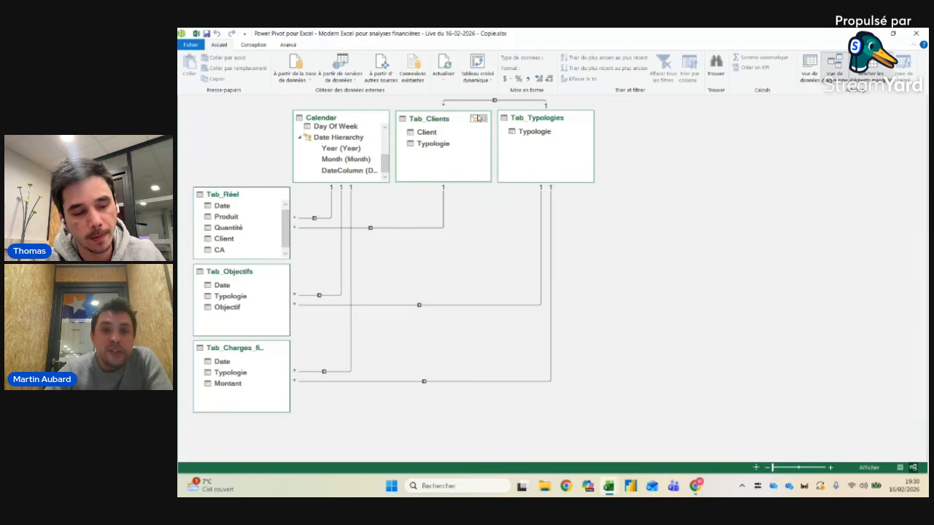
Step: In the data view of Tab_Réel, examine the fifth record and its Date, Quantité and CA values
left_click(813, 77)
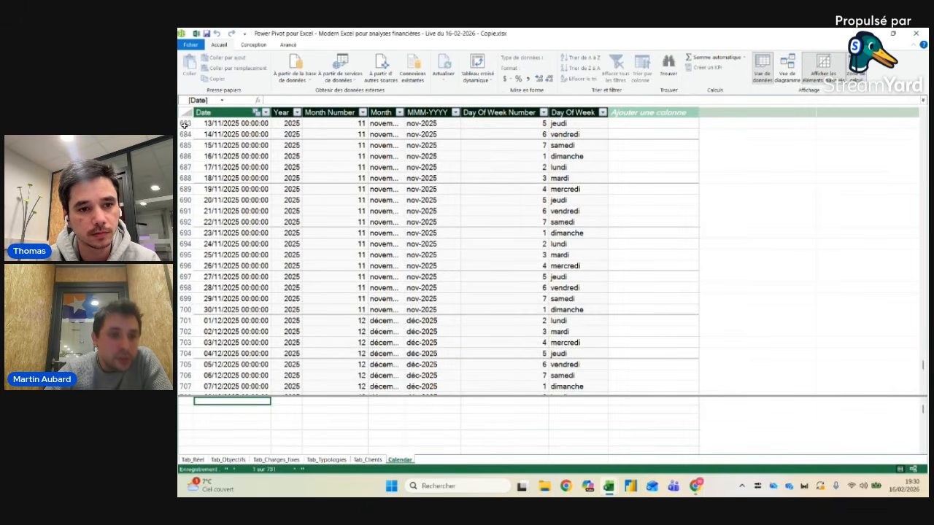
left_click(192, 459)
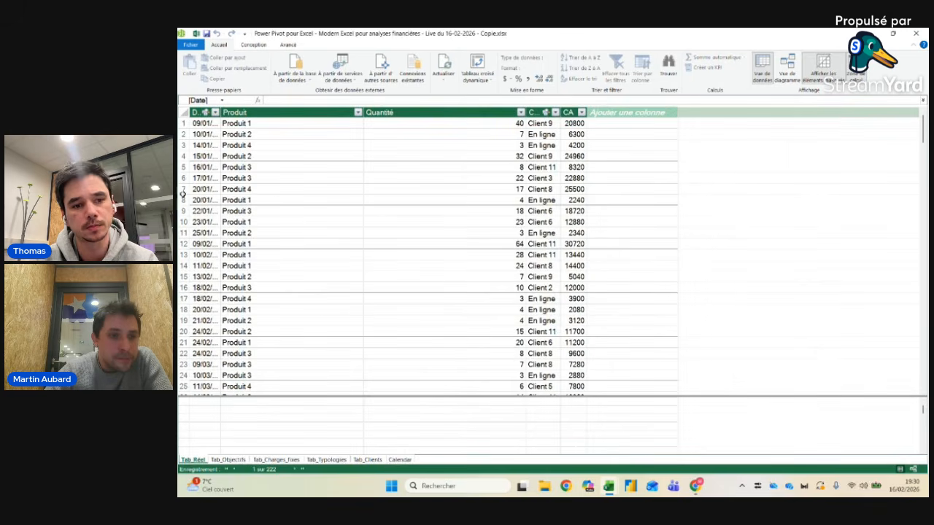
left_click(183, 167)
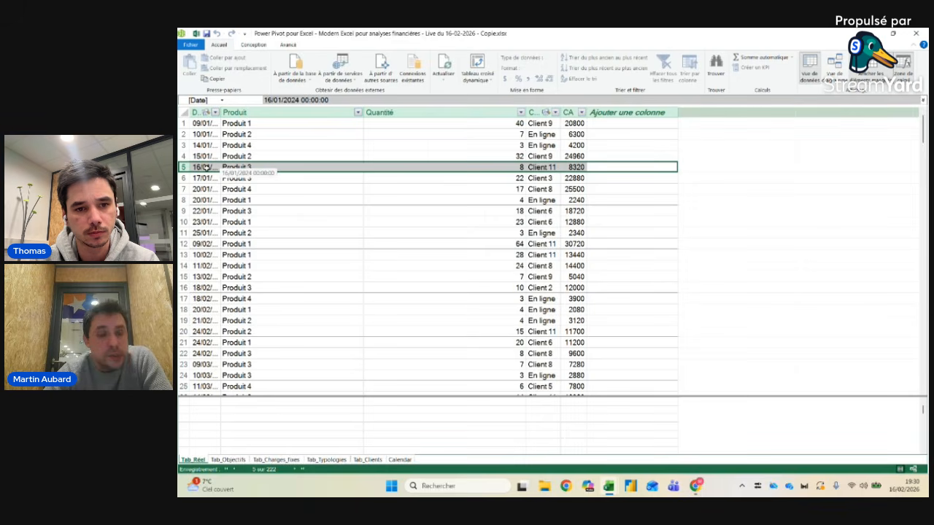
left_click(205, 167)
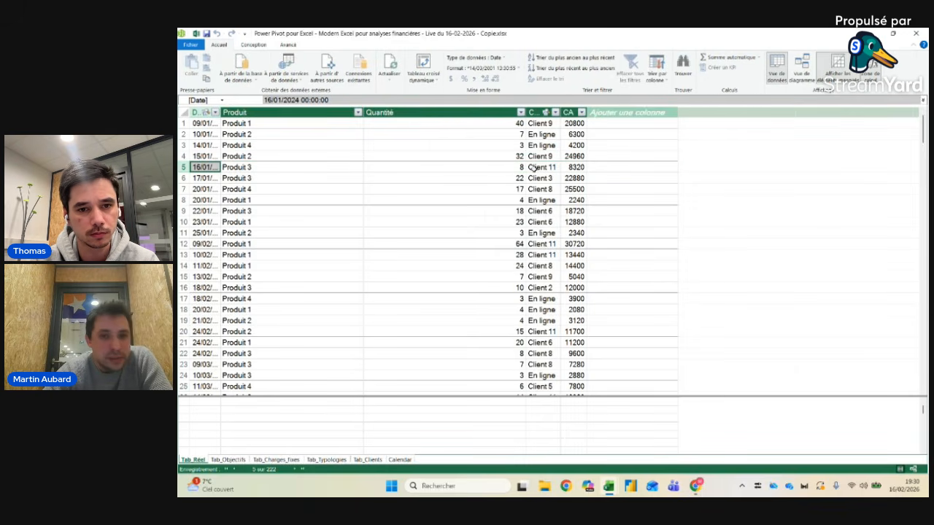
left_click(510, 169)
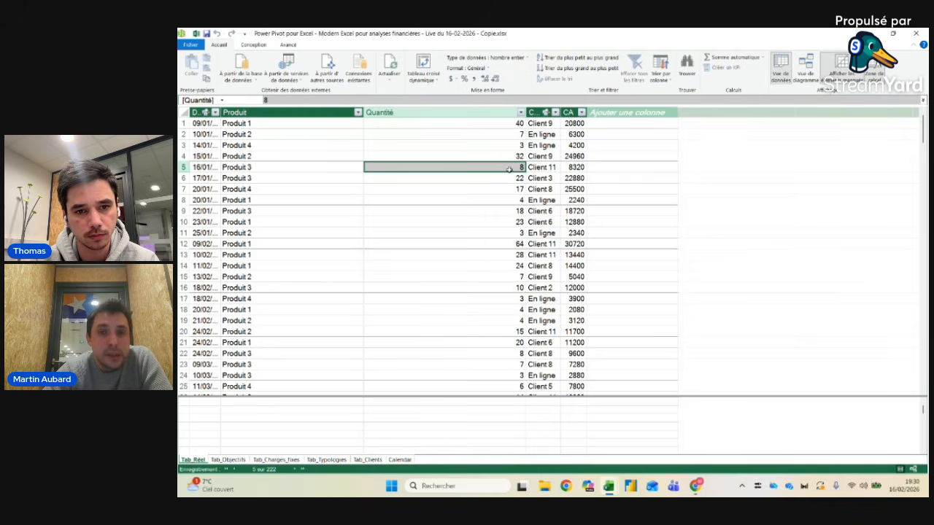
left_click(575, 167)
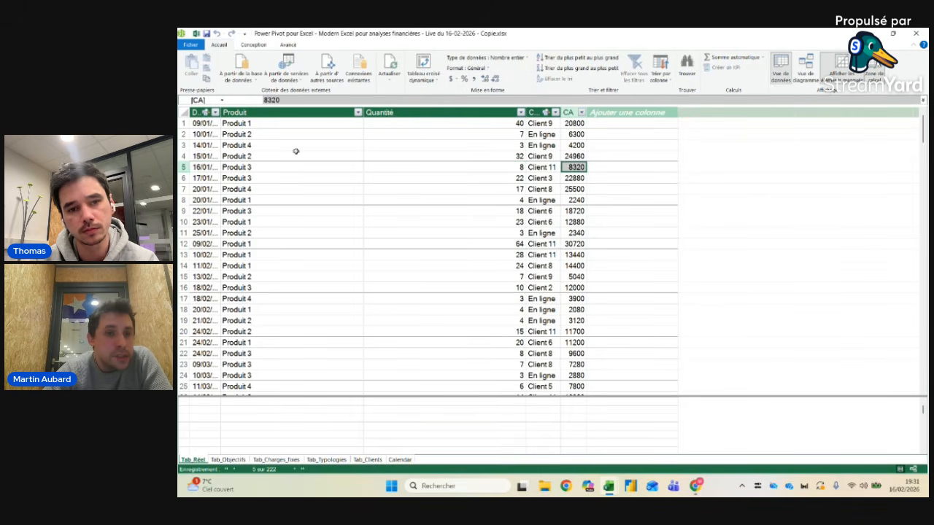
Step: Check the fifth row's product and client in Tab_Réel and display the data model as a diagram
left_click(244, 168)
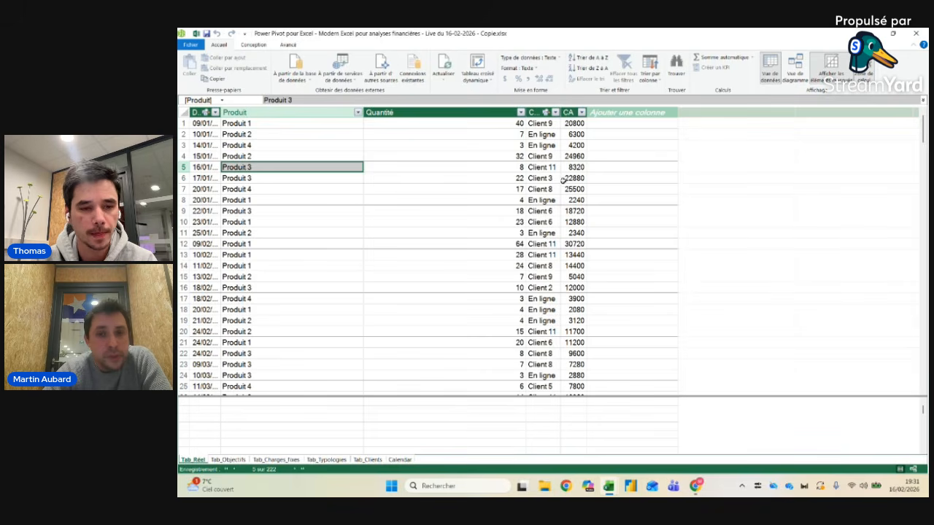
left_click(537, 167)
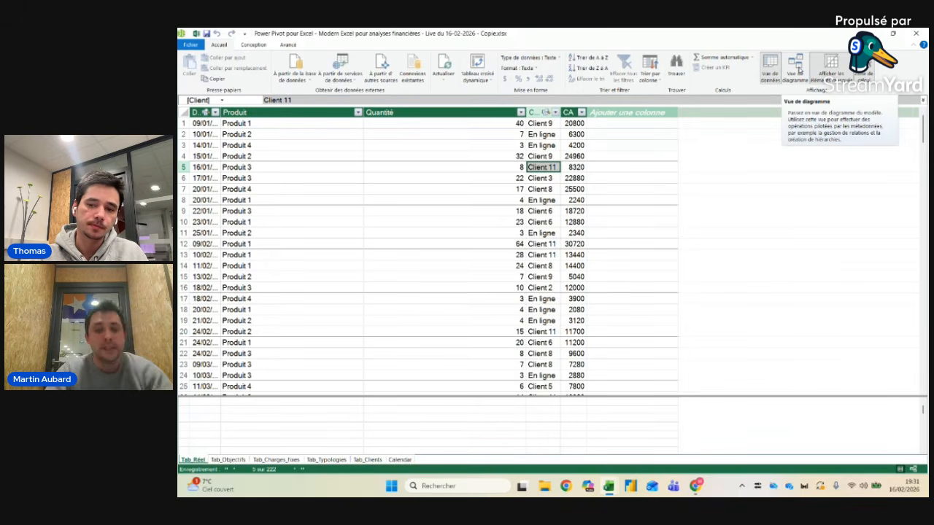
left_click(798, 70)
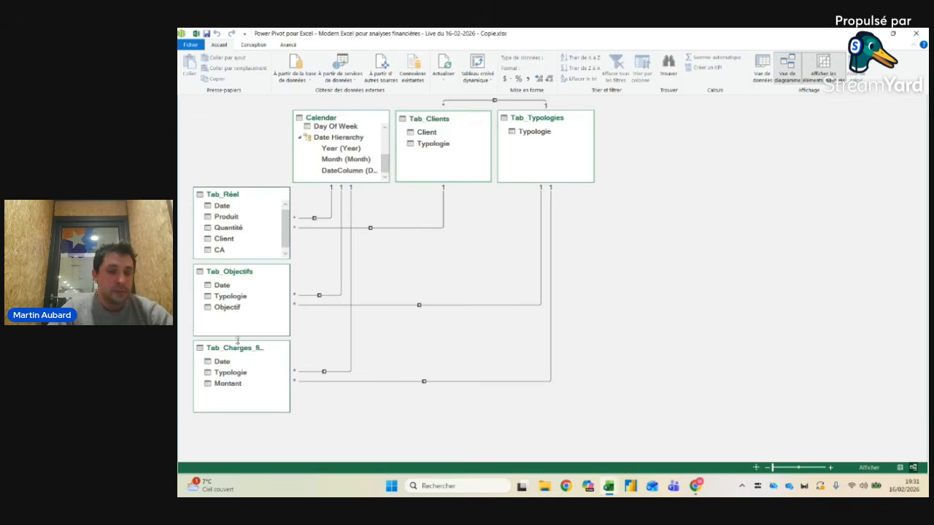
Step: Switch to the Excel workbook and examine the 2024 Somme de CA and Somme de Montant figures in the yearly pivot table
key("alt+Tab")
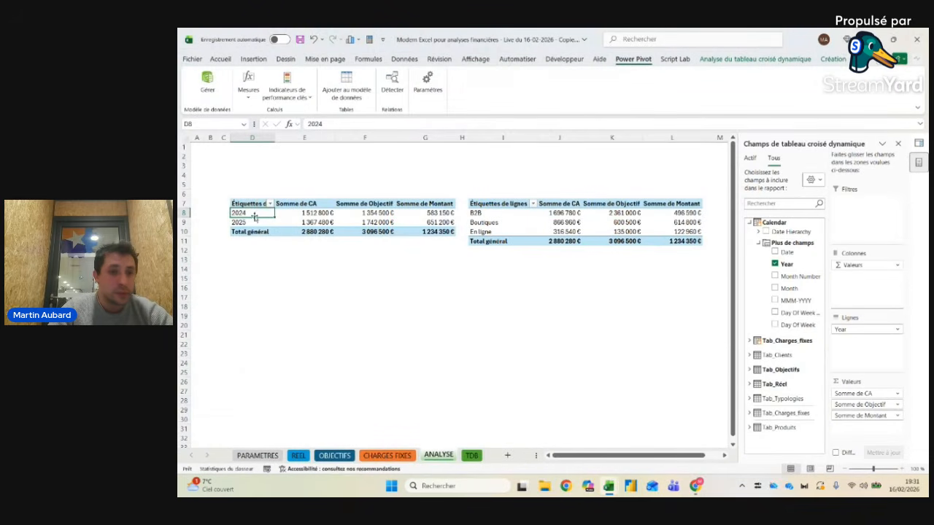
left_click(300, 213)
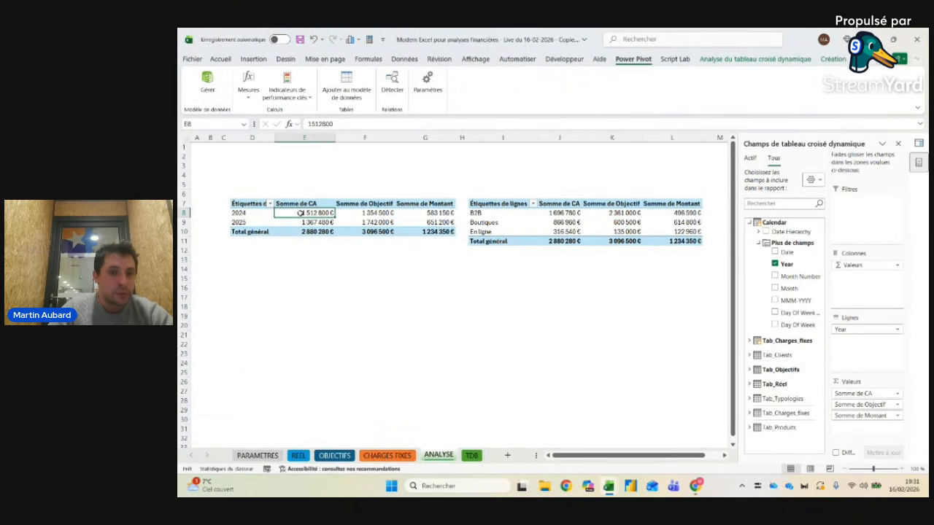
left_click(435, 213)
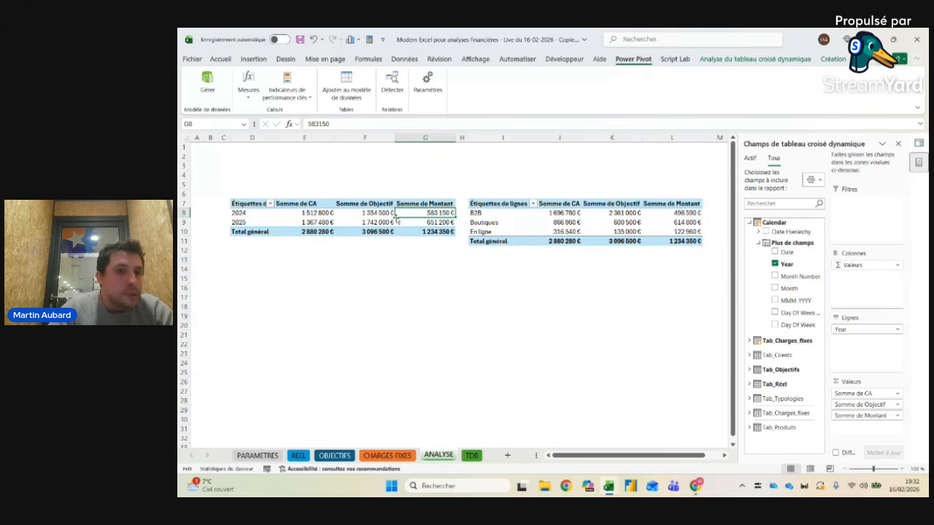
left_click(323, 212)
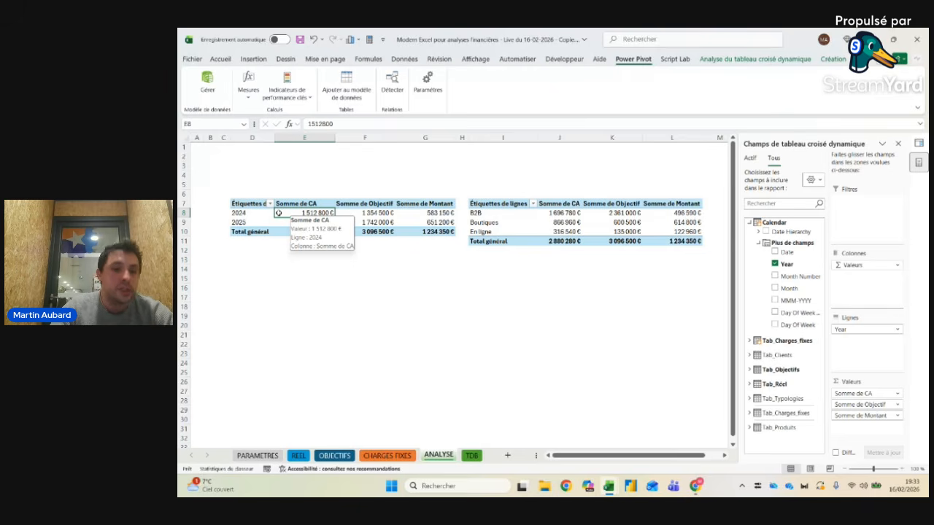
Step: Add the Produit/PRU table from the PARAMETRES sheet to the data model and place Tab_Produits beside Tab_Typologies in the diagram
left_click(257, 455)
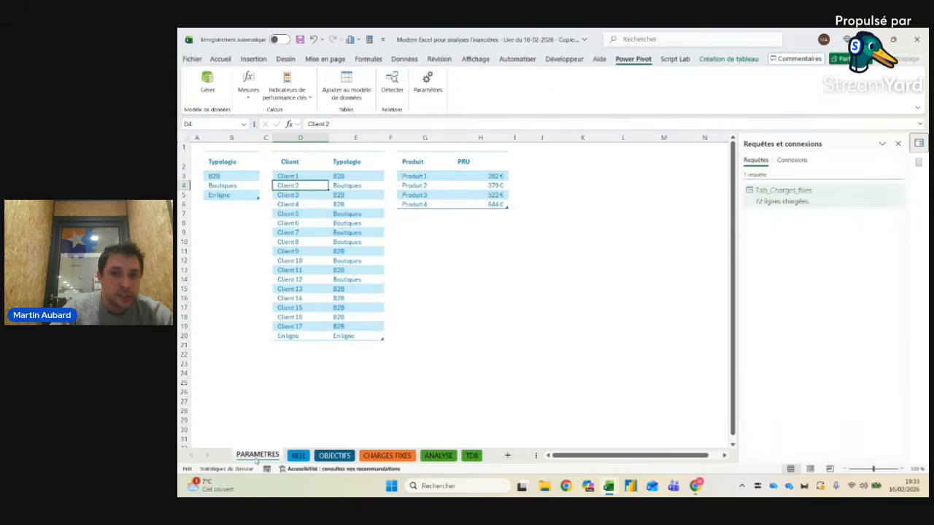
left_click(482, 153)
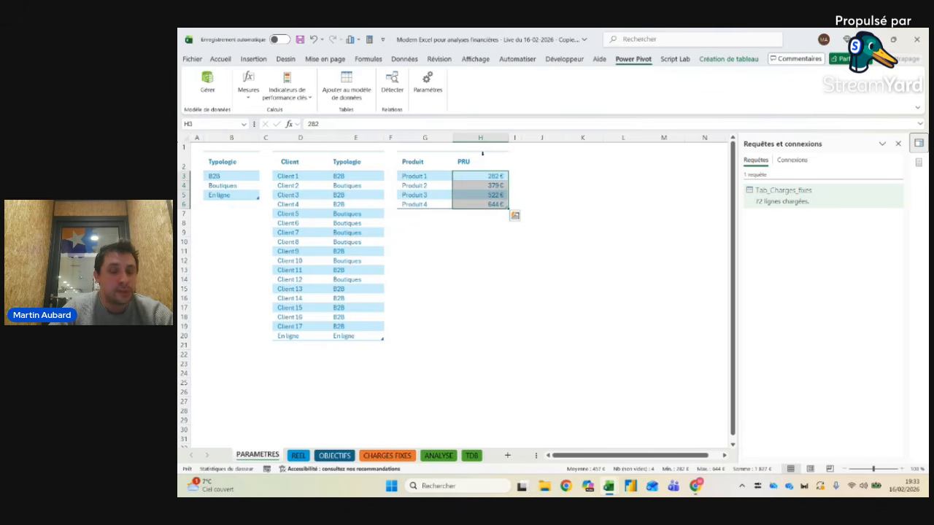
left_click(424, 177)
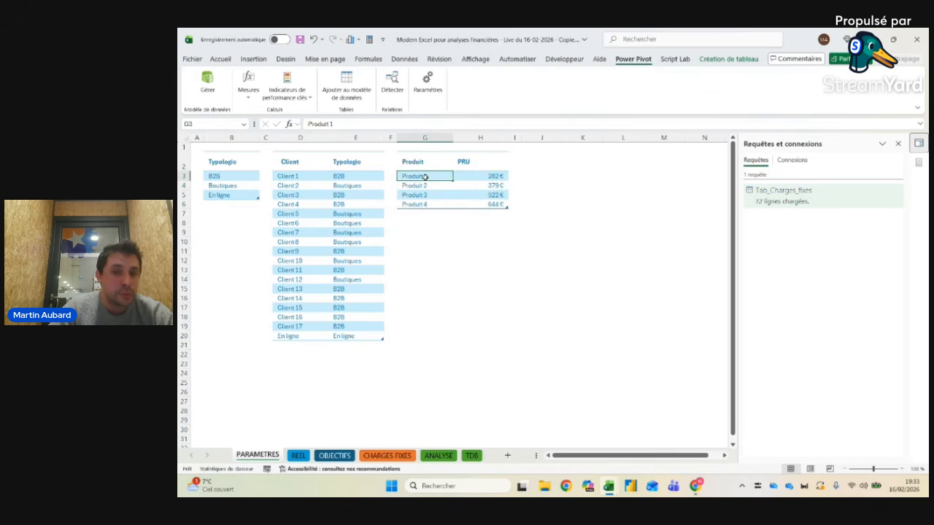
left_click(494, 177)
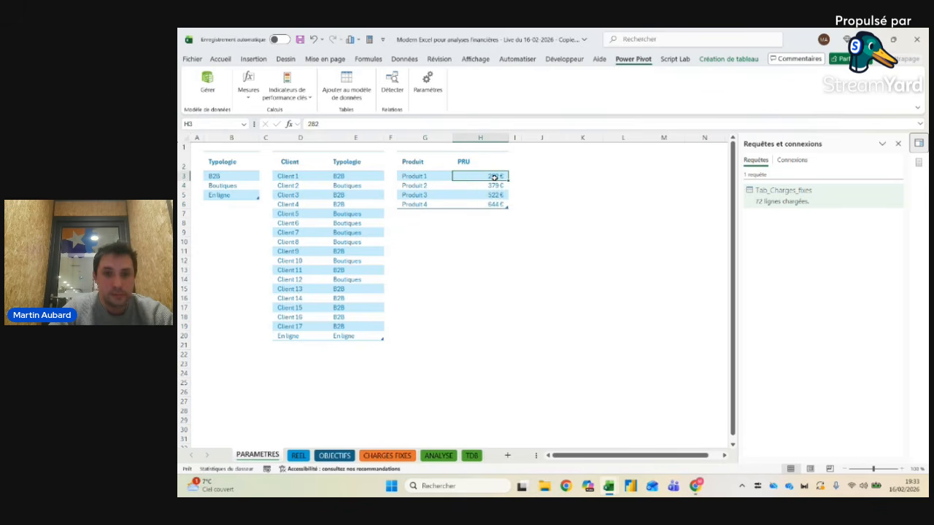
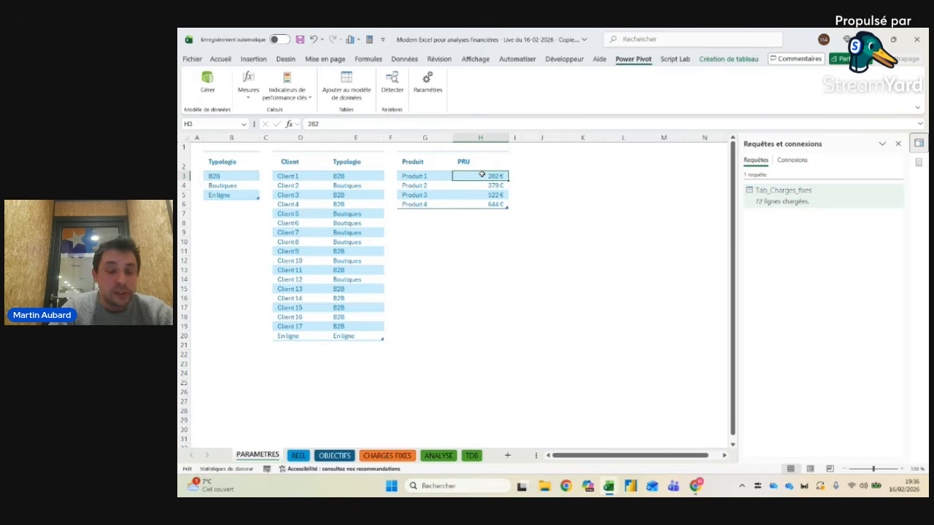
left_click(355, 89)
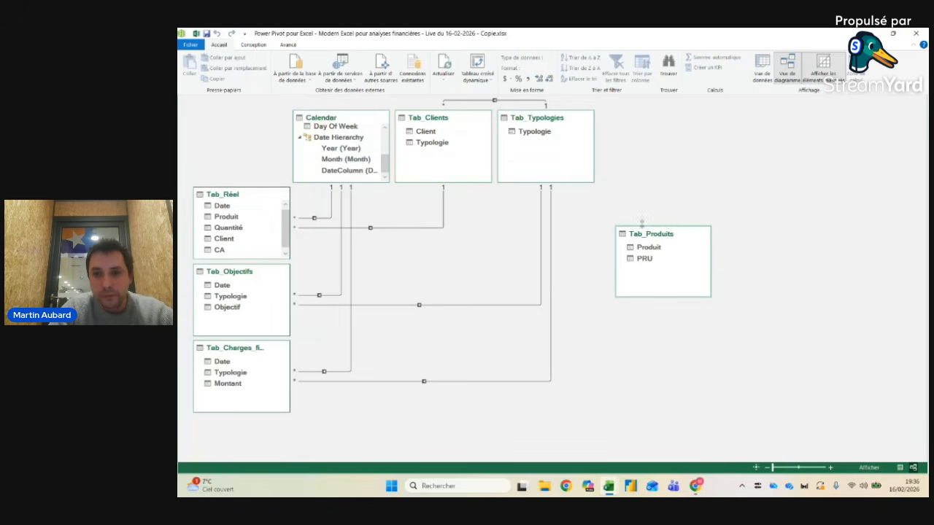
left_click_drag(675, 234, 662, 109)
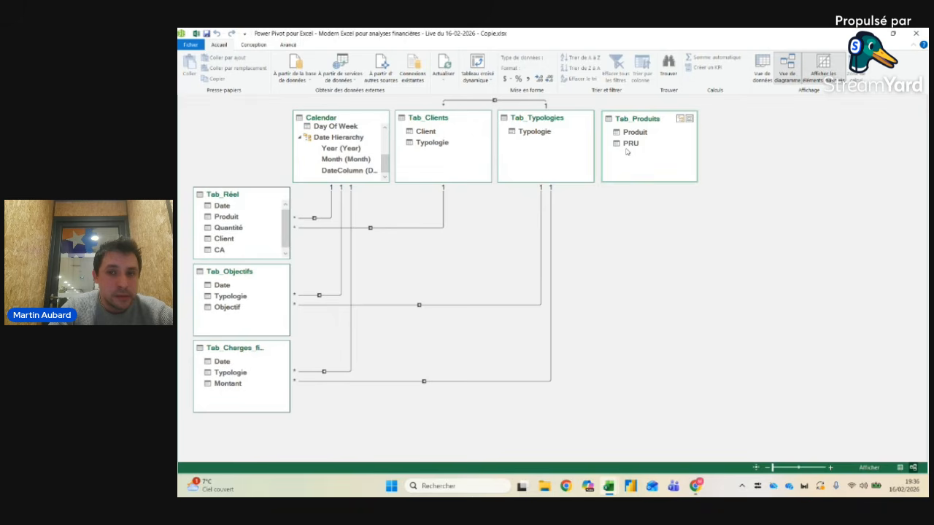
Step: Examine the Produit and Quantité fields of Tab_Réel in the model diagram
left_click(224, 219)
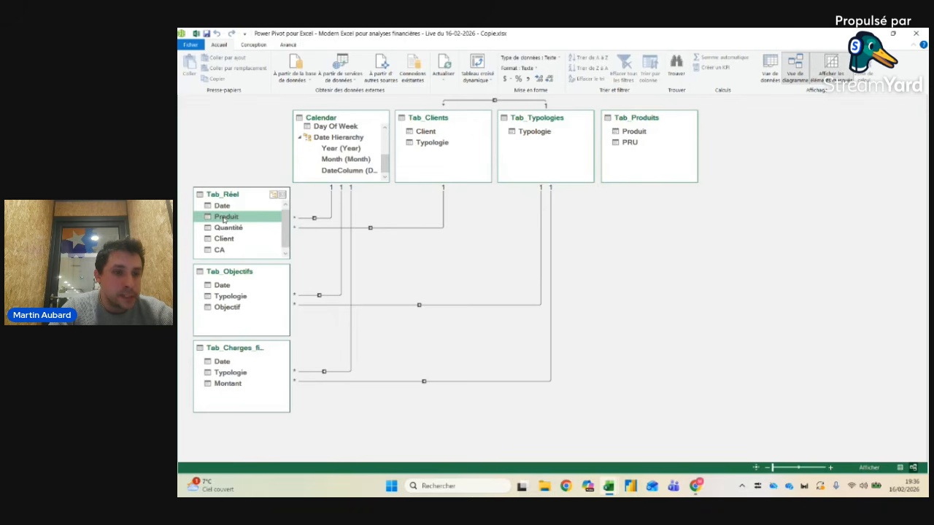
left_click(229, 230)
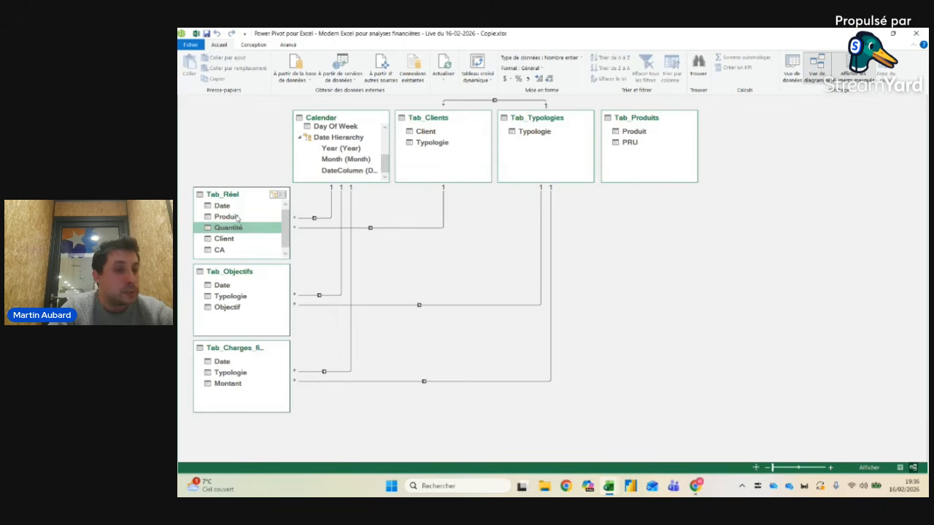
left_click(237, 218)
left_click(232, 234)
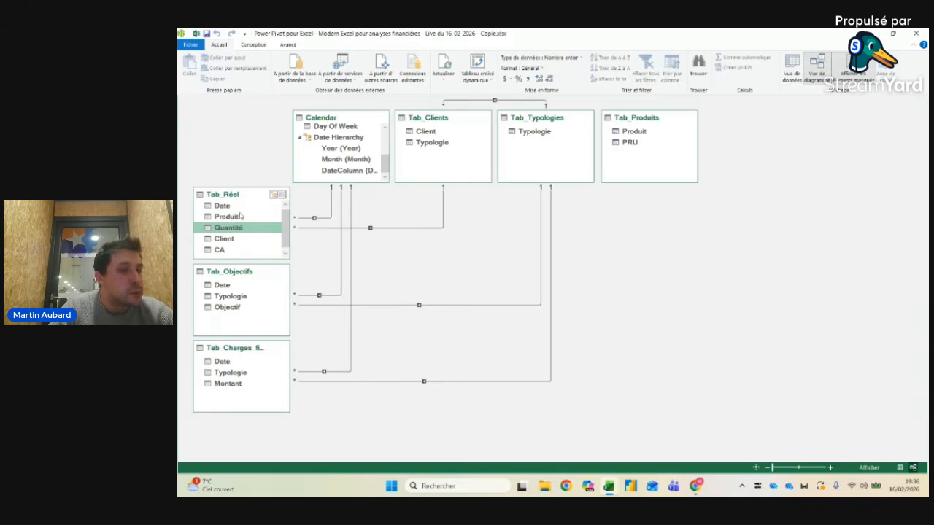
left_click(240, 216)
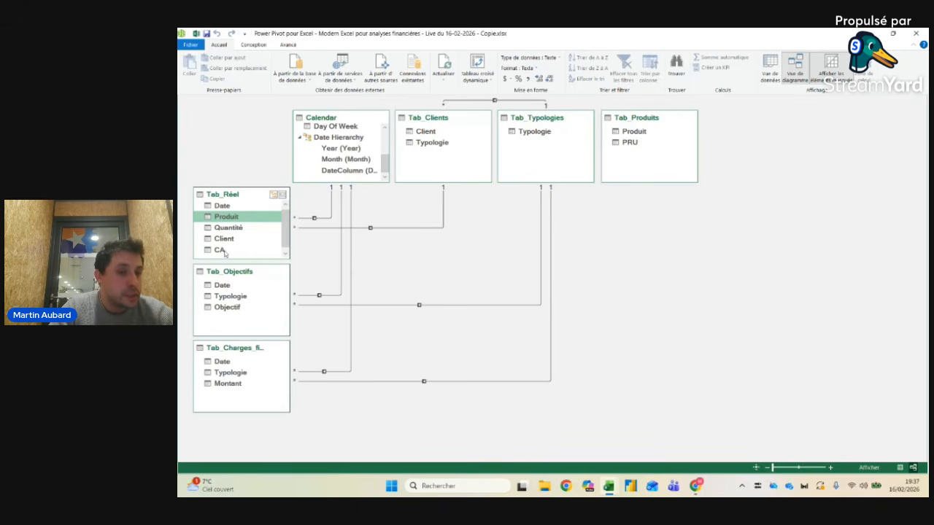
Step: Show the Tab_Réel data with a wider Date column and review the first row's date, product, quantity and CA
left_click(769, 73)
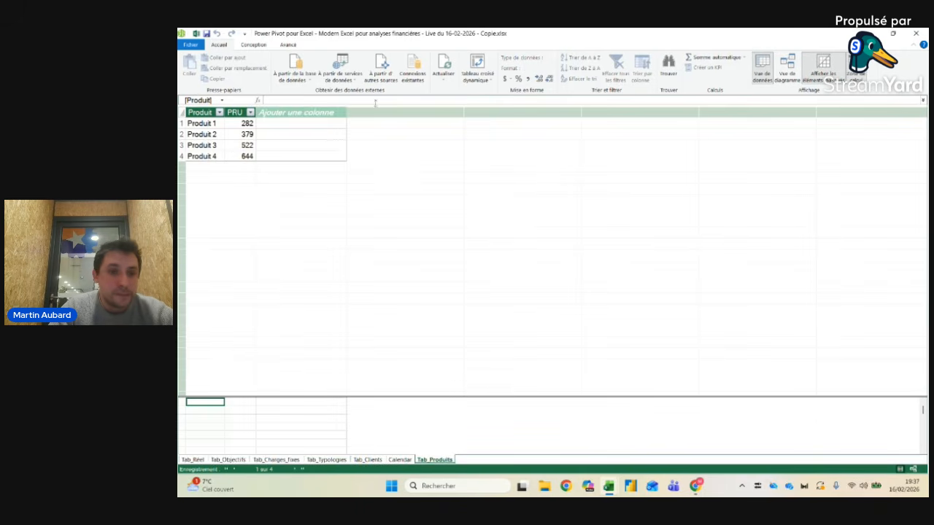
left_click(196, 460)
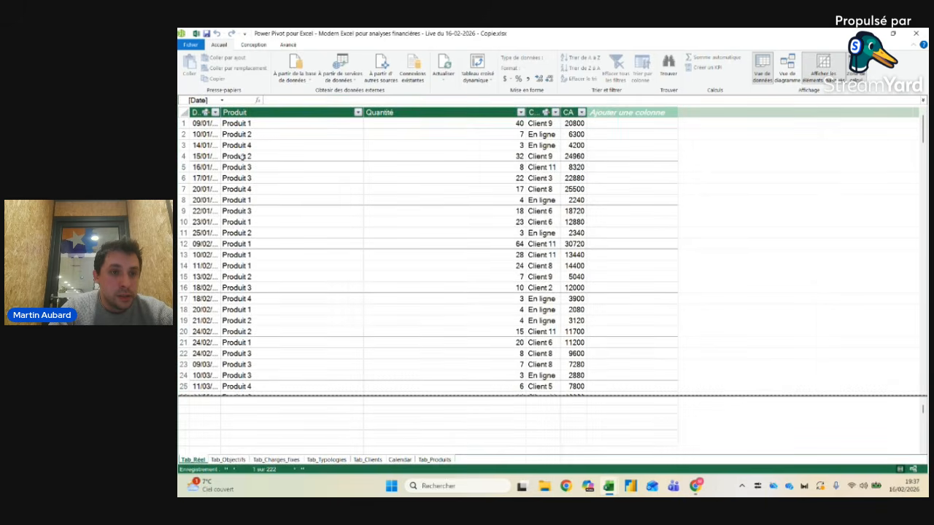
left_click_drag(220, 112, 273, 109)
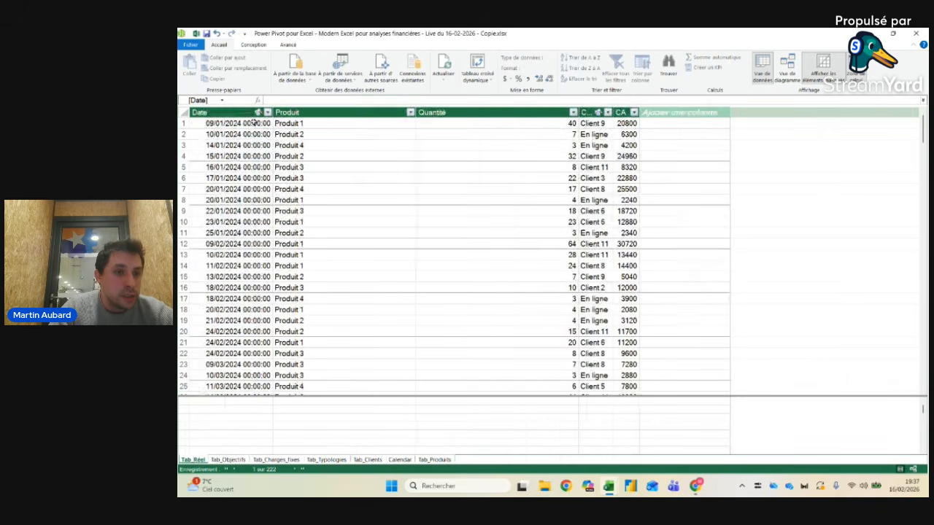
left_click(250, 123)
left_click(330, 123)
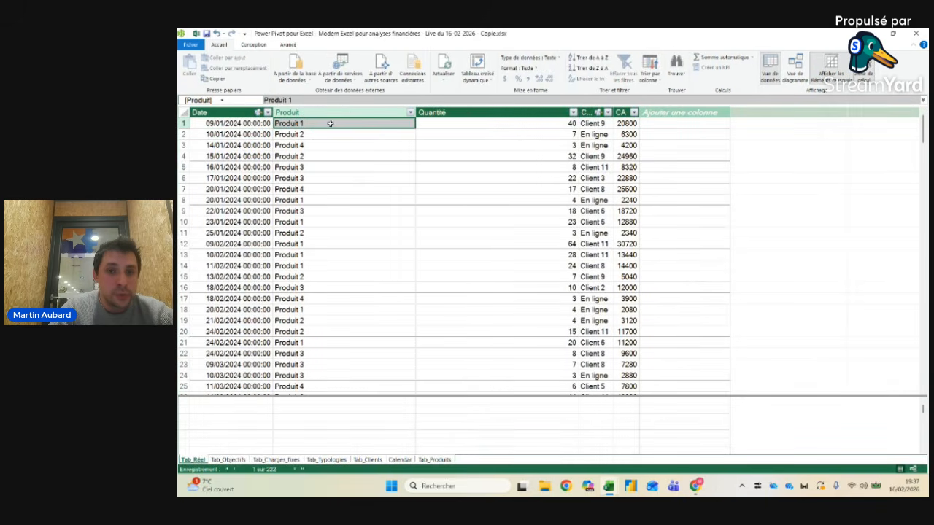
left_click(462, 124)
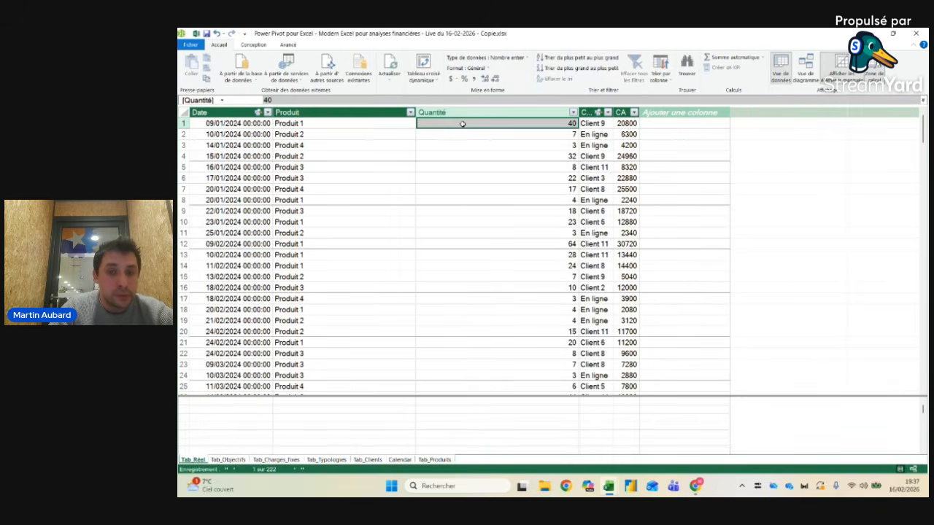
left_click(632, 123)
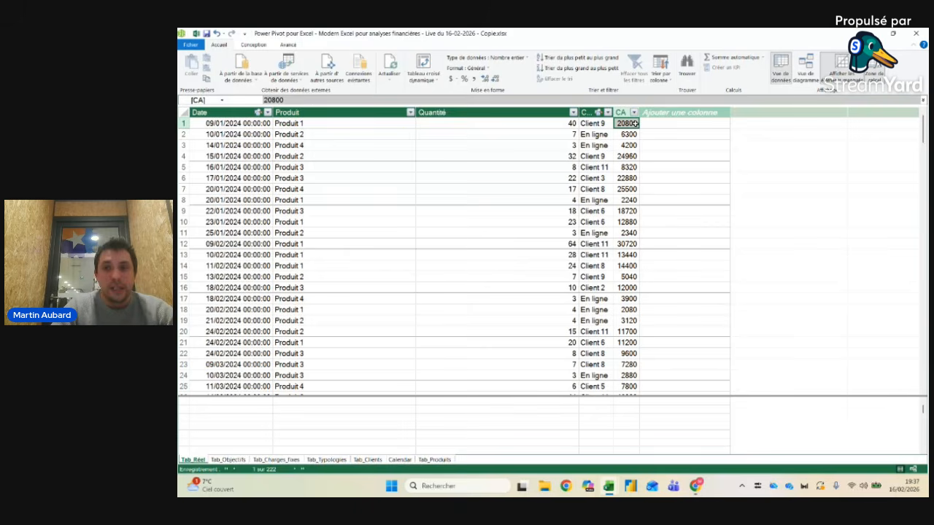
left_click(671, 124)
type("=re")
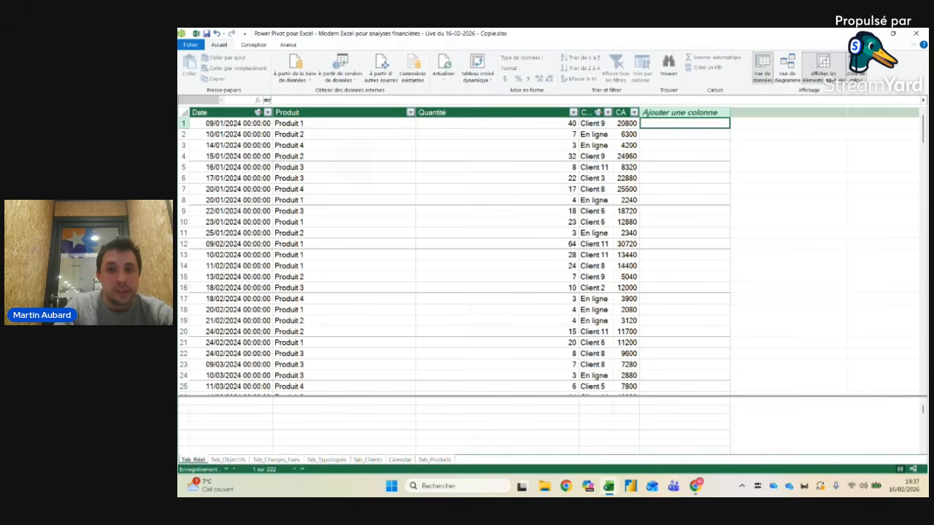
type("la")
key("Tab")
type("(")
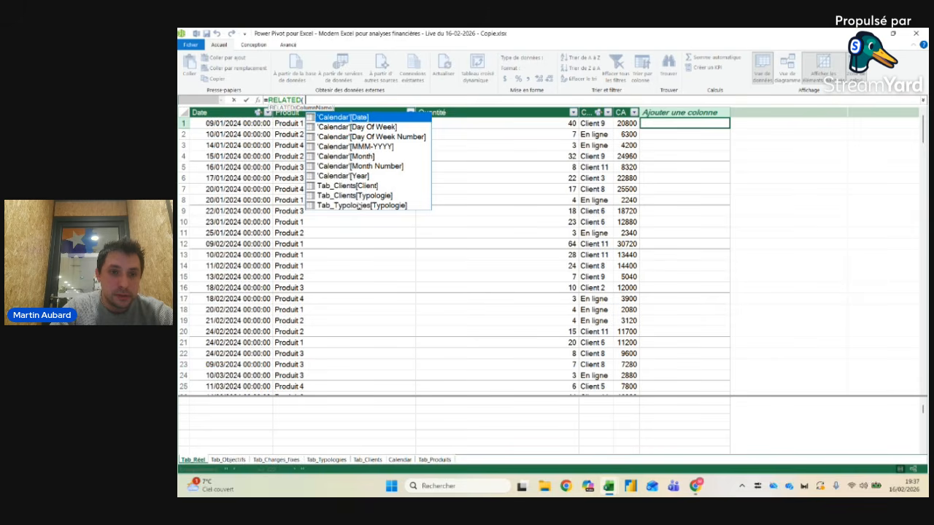
left_click(358, 206)
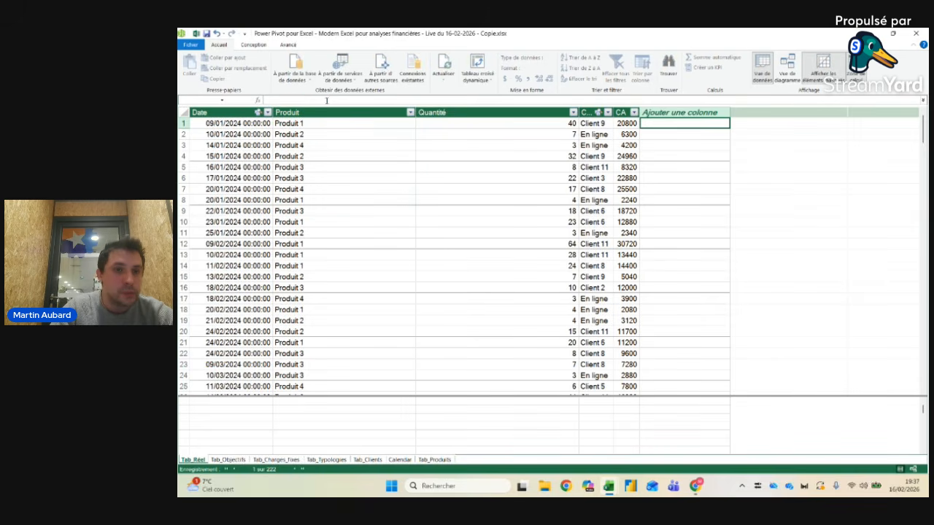
Step: Create a relationship in the model diagram between Produit in Tab_Réel and Produit in Tab_Produits
left_click(789, 79)
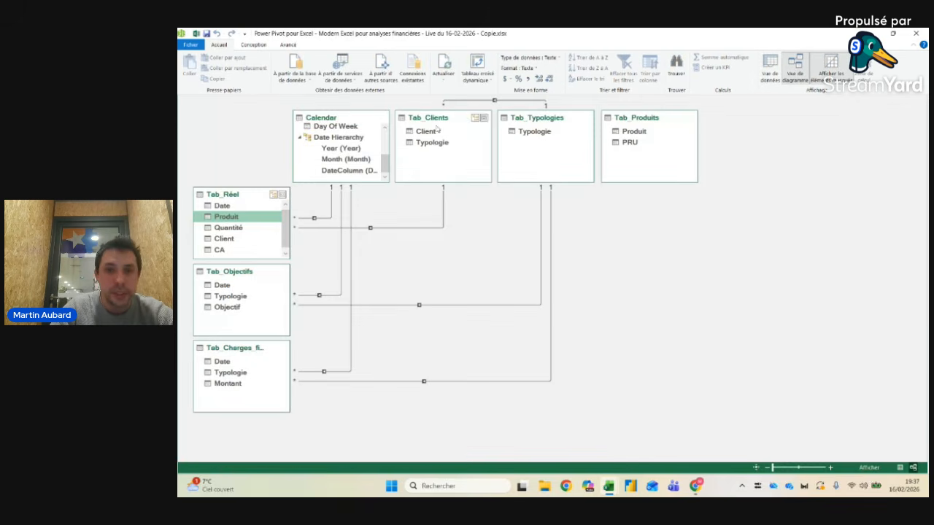
left_click_drag(229, 223, 648, 131)
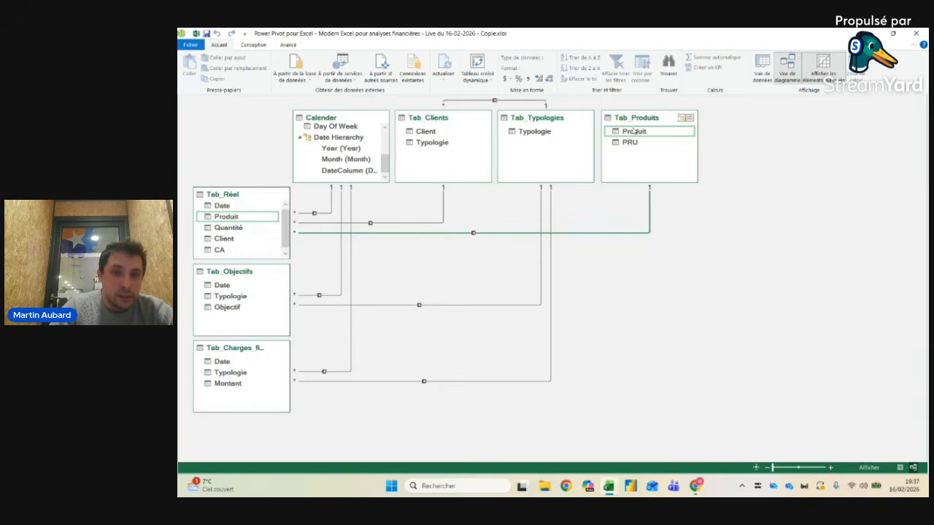
key("alt+Tab")
key("alt+Tab")
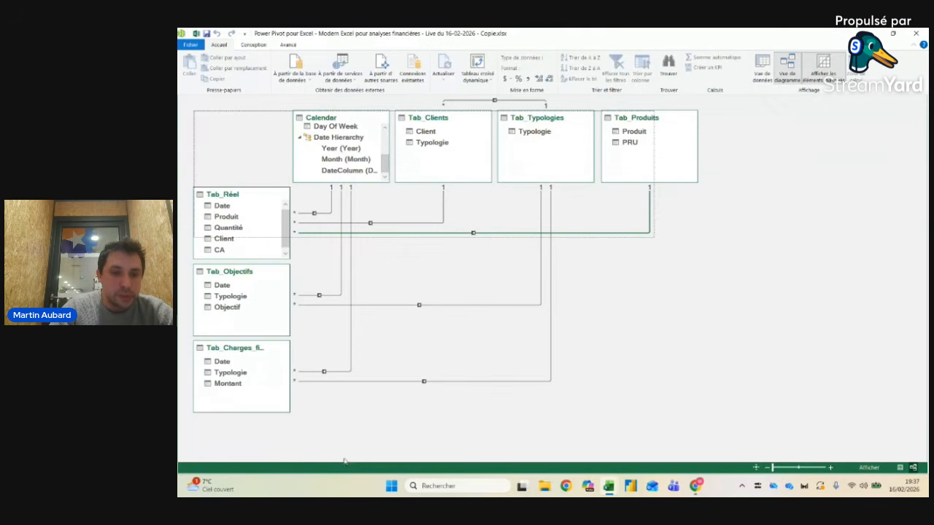
Step: Review the products and their PRU in the Tab_Produits data and return to the Tab_Réel data
left_click(761, 65)
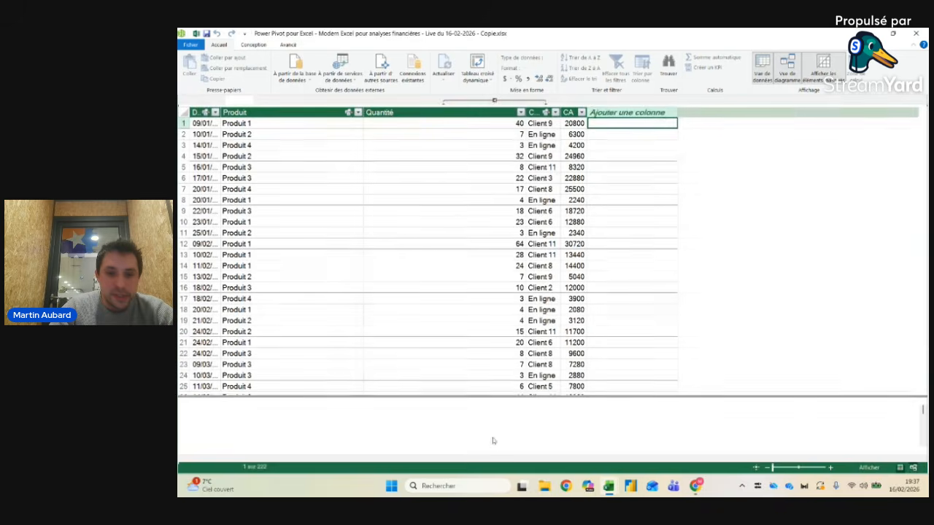
left_click(434, 459)
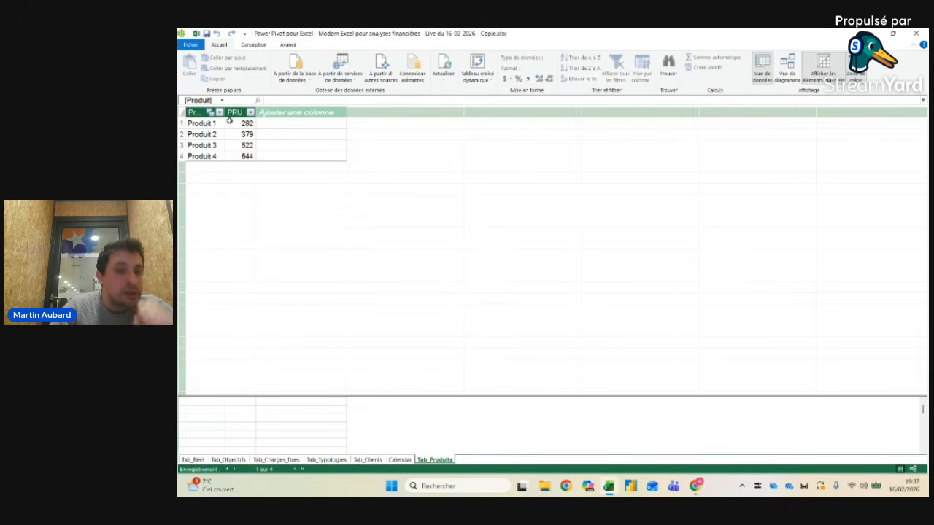
left_click(193, 459)
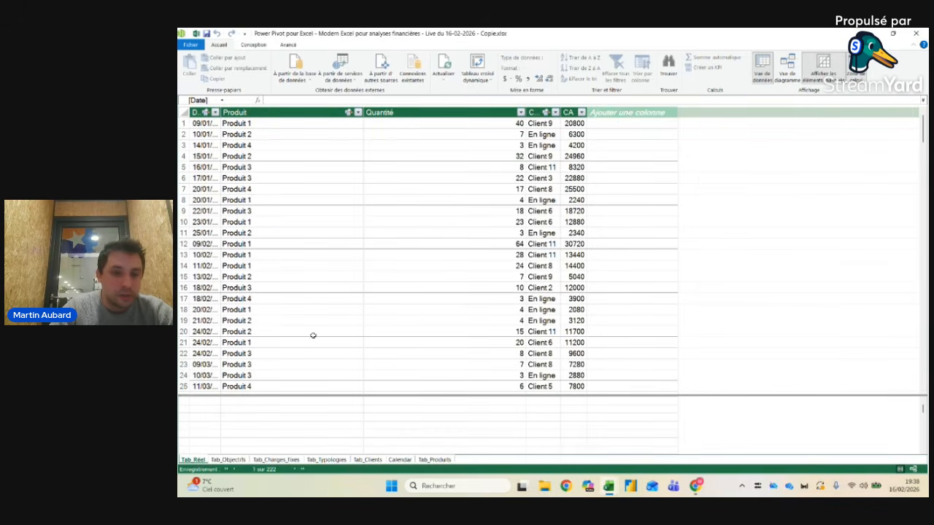
Step: Add a calculated column to Tab_Réel that retrieves each product's cost with =RELATED(Tab_Produits[PRU])
left_click(606, 112)
left_click(604, 123)
type("=RELATED(")
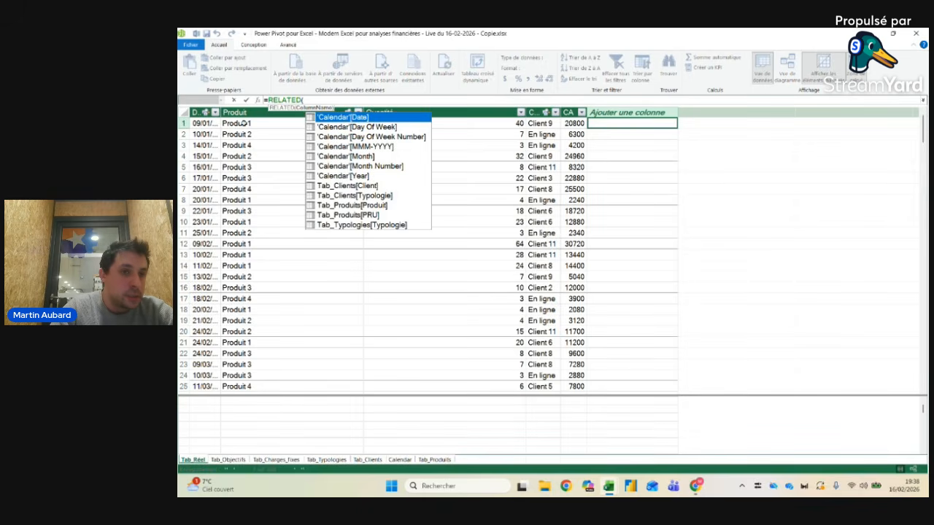
left_click(367, 216)
double_click(367, 216)
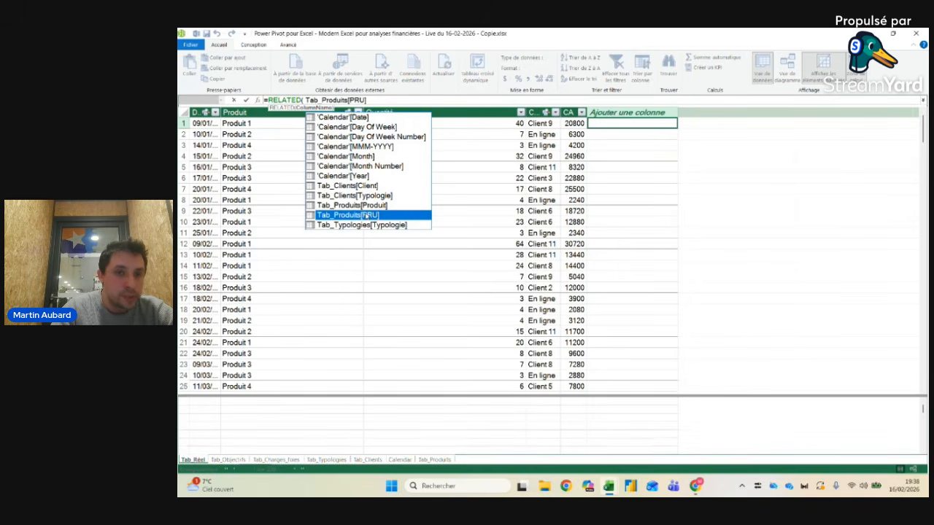
type(")")
key("Return")
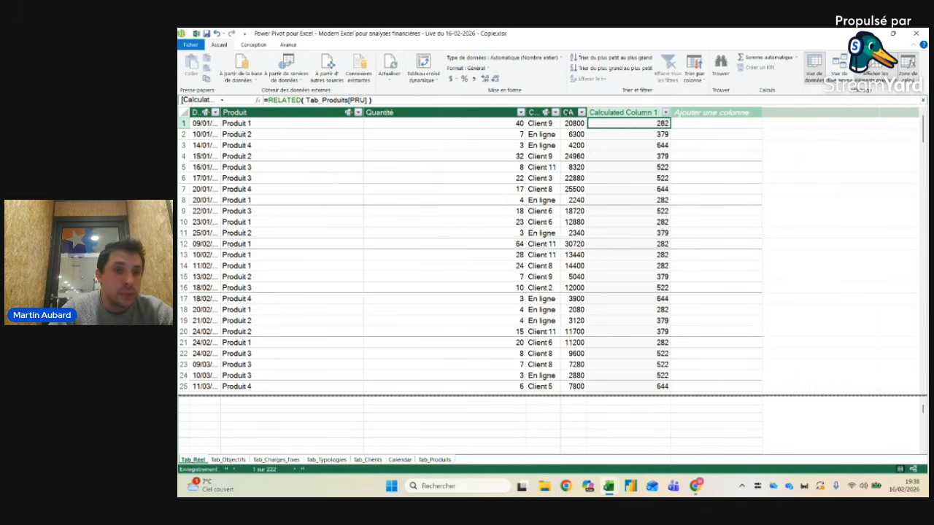
Step: Compare the retrieved PRU values for Produit 1 with the product cost table on the PARAMETRES sheet
left_click(262, 123)
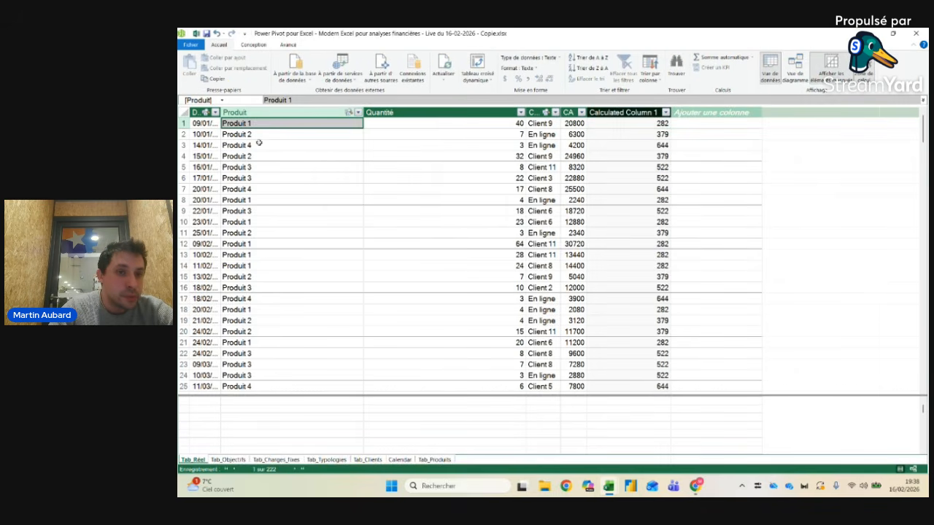
left_click(253, 199)
left_click(665, 201)
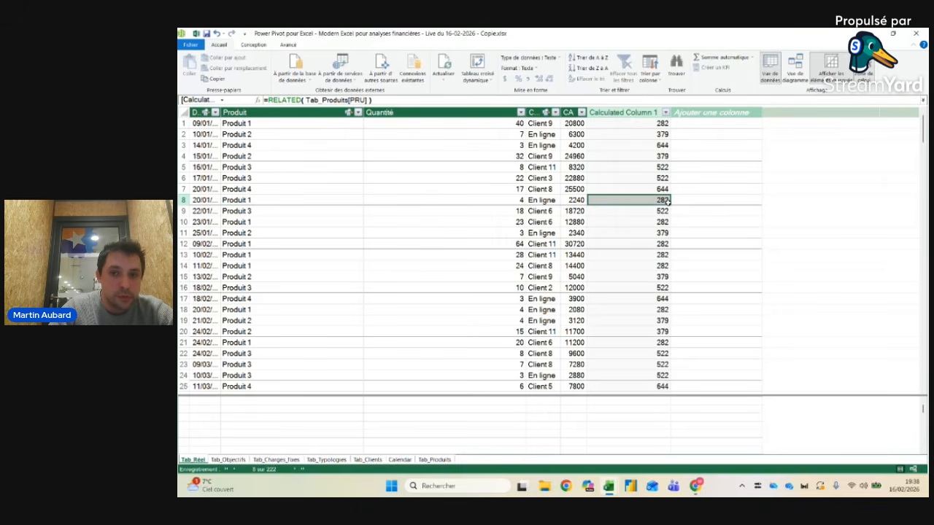
key("alt+Tab")
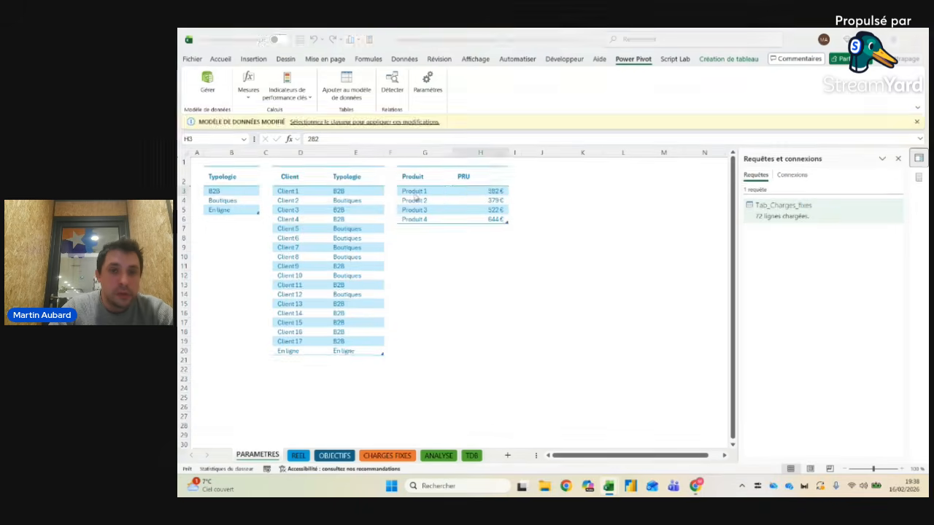
left_click(496, 204)
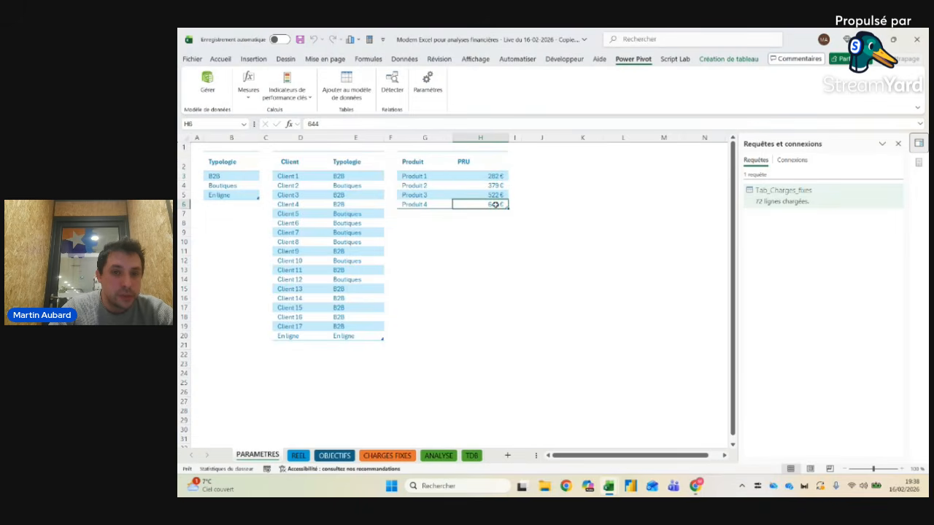
key("alt+Tab")
Step: Extend the calculated column's formula to multiply the related PRU by 'Tab_Réel'[Quantité]
left_click(624, 123)
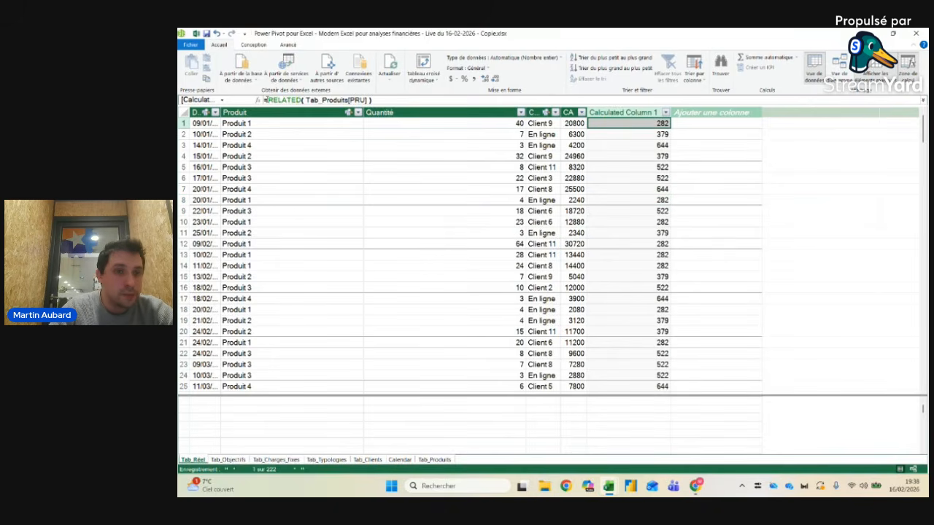
left_click(265, 100)
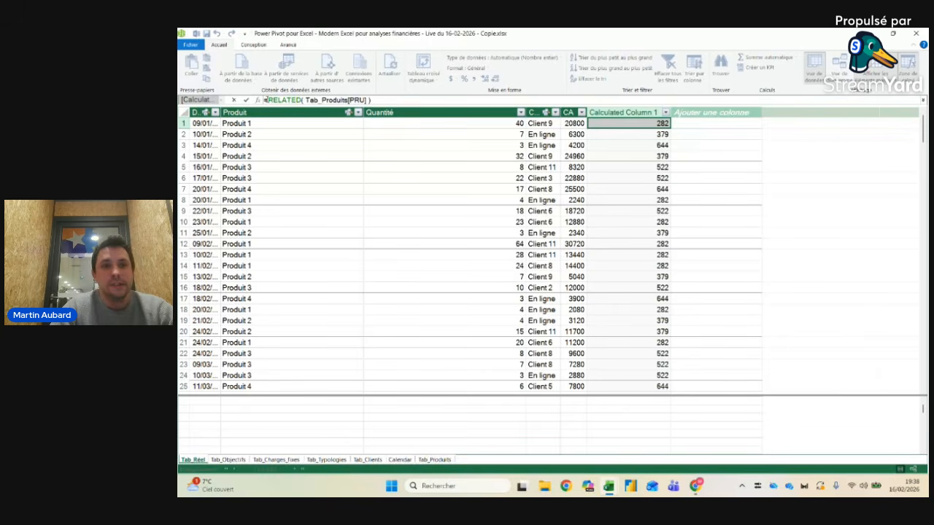
type("*")
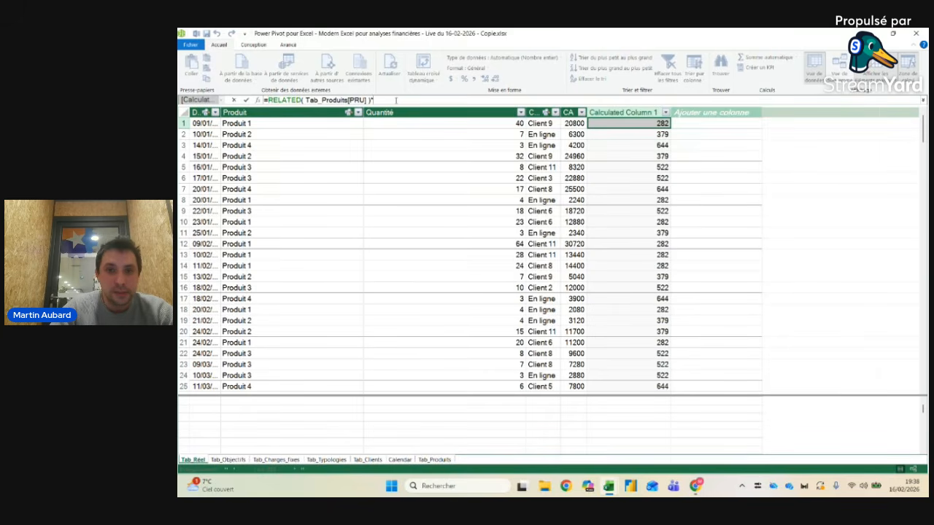
left_click(516, 122)
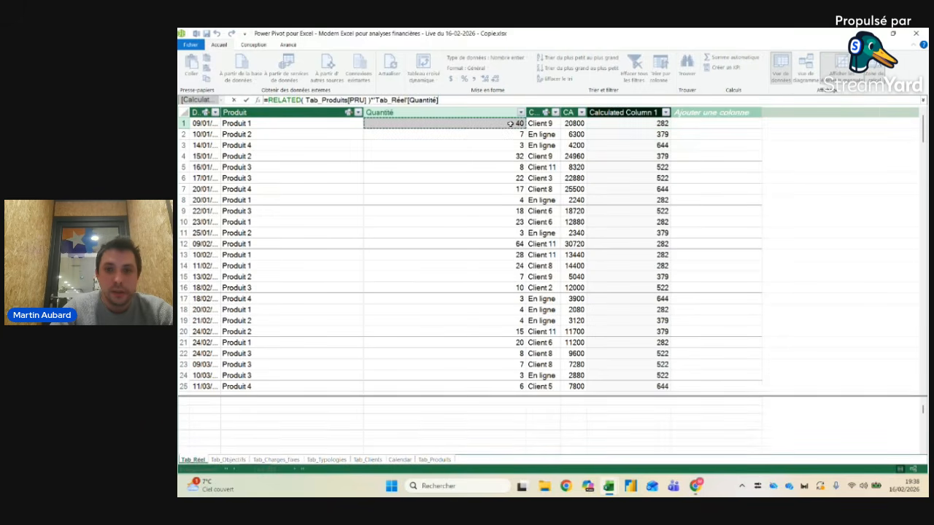
key("Return")
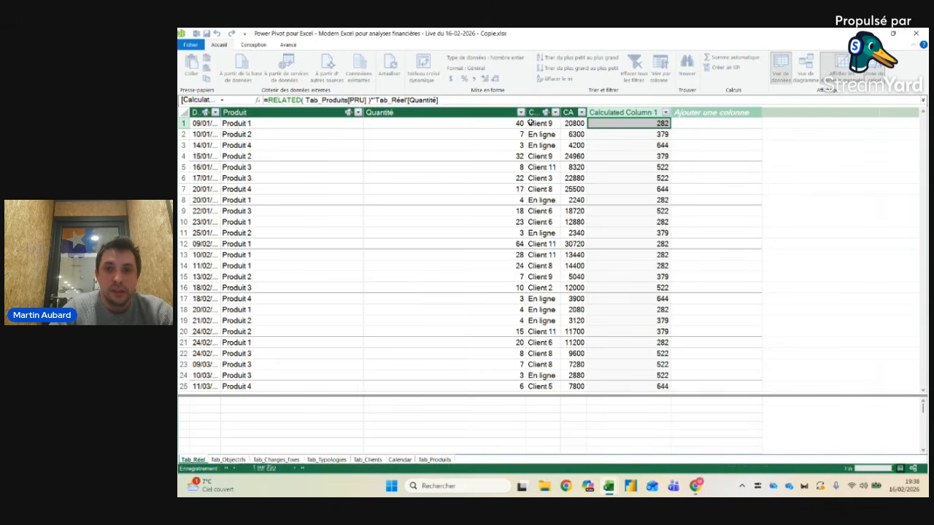
Step: Compare the first row's CA with its calculated cost and permanently delete the calculated column from Tab_Réel
left_click(574, 123)
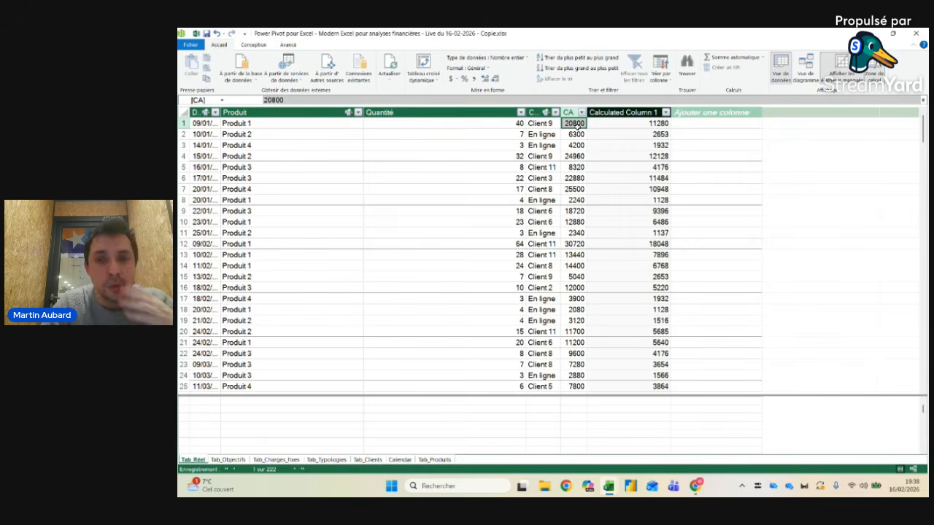
left_click(617, 123)
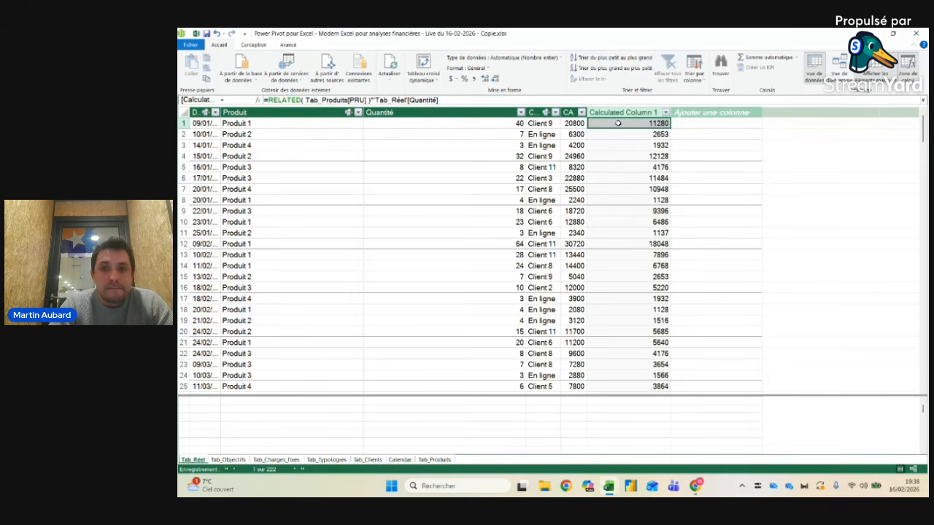
left_click(623, 112)
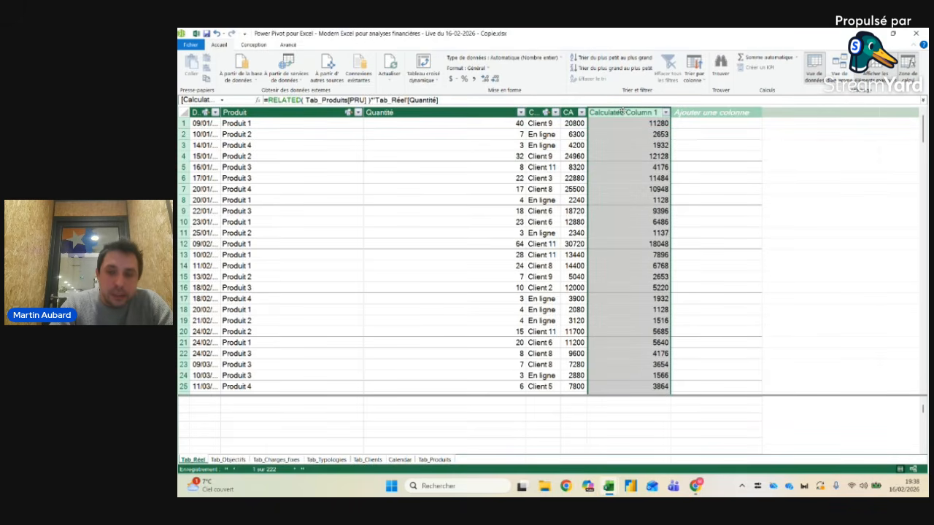
key("Delete")
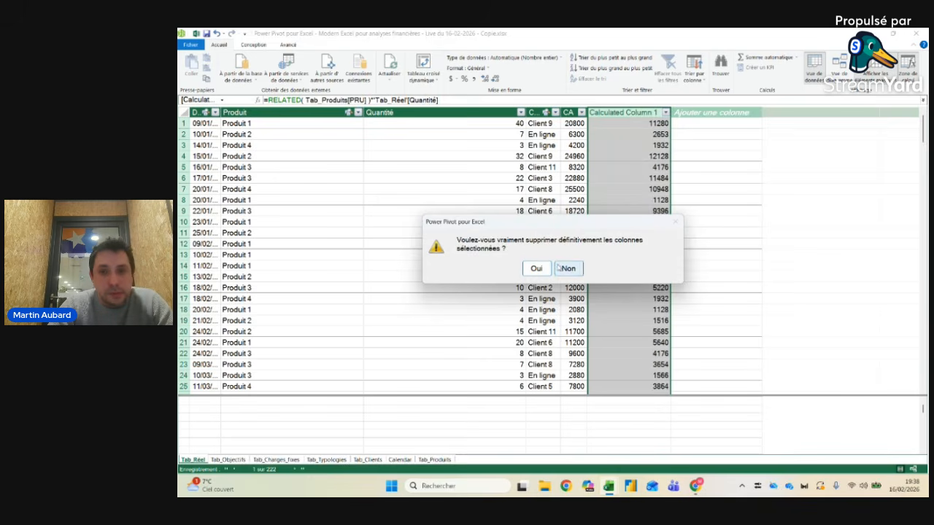
left_click(536, 269)
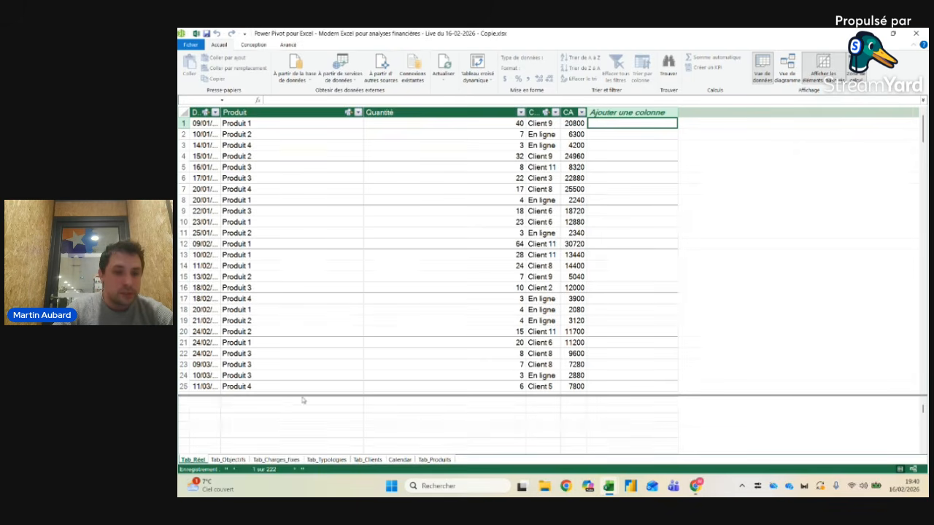
Step: Enlarge the calculation area of Tab_Réel and create the measure _CA:=SUM([CA]) under the Produit column
left_click_drag(302, 396, 291, 293)
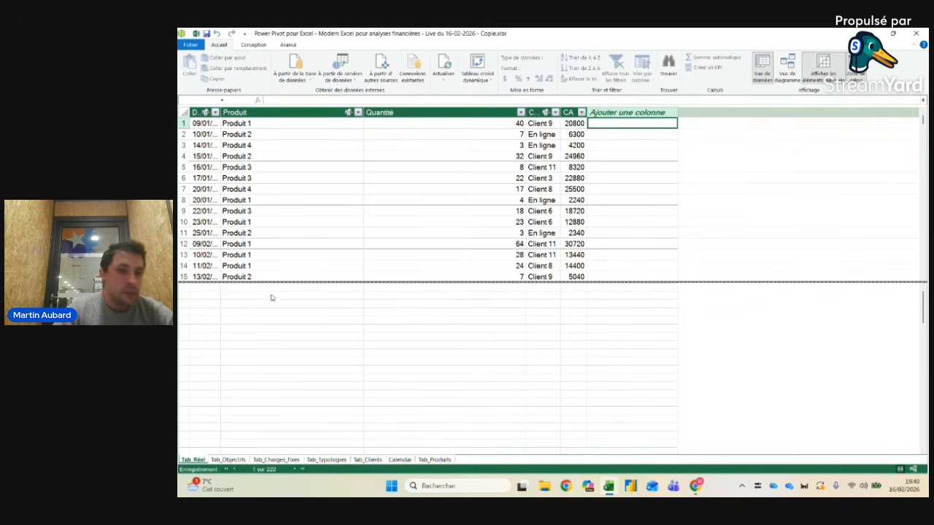
left_click(232, 305)
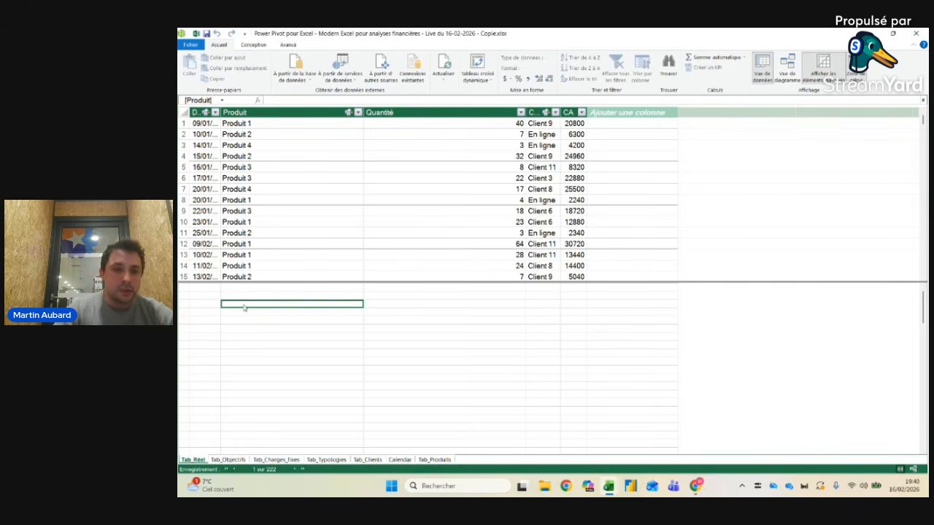
double_click(244, 307)
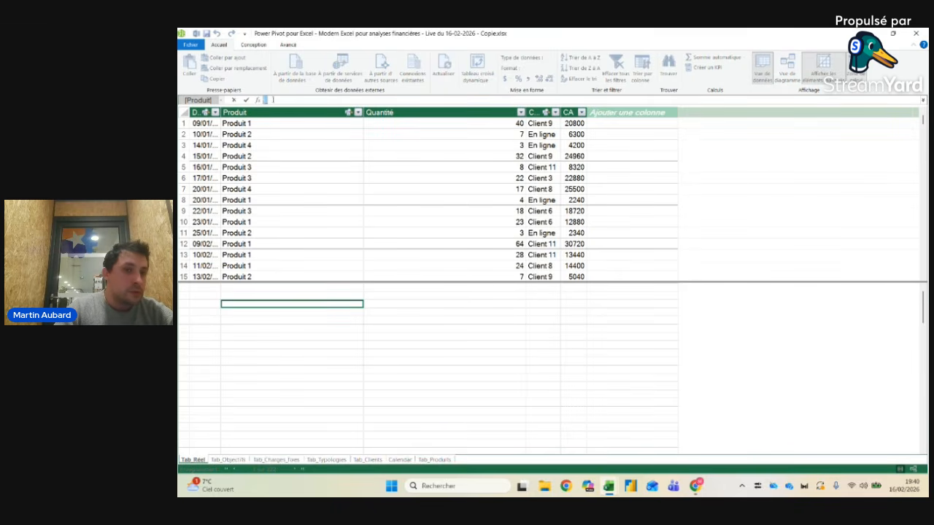
type("CA:")
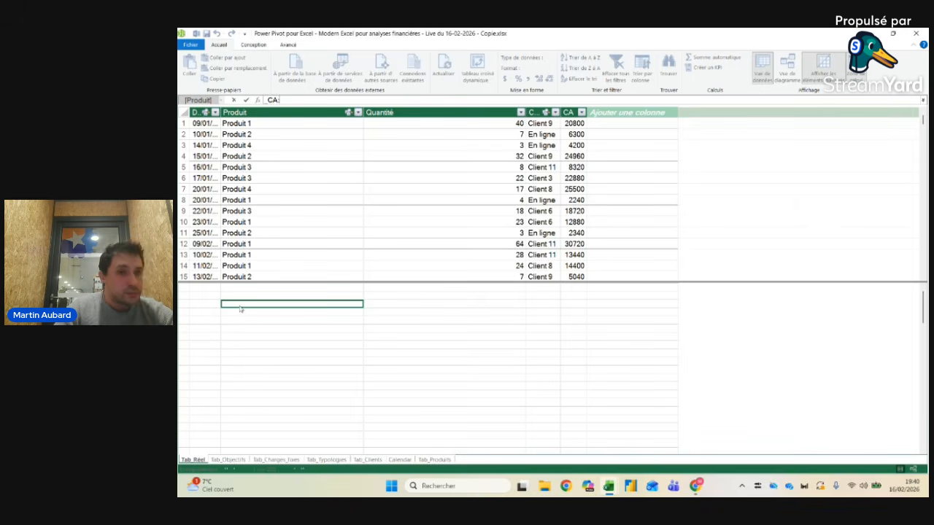
type("=")
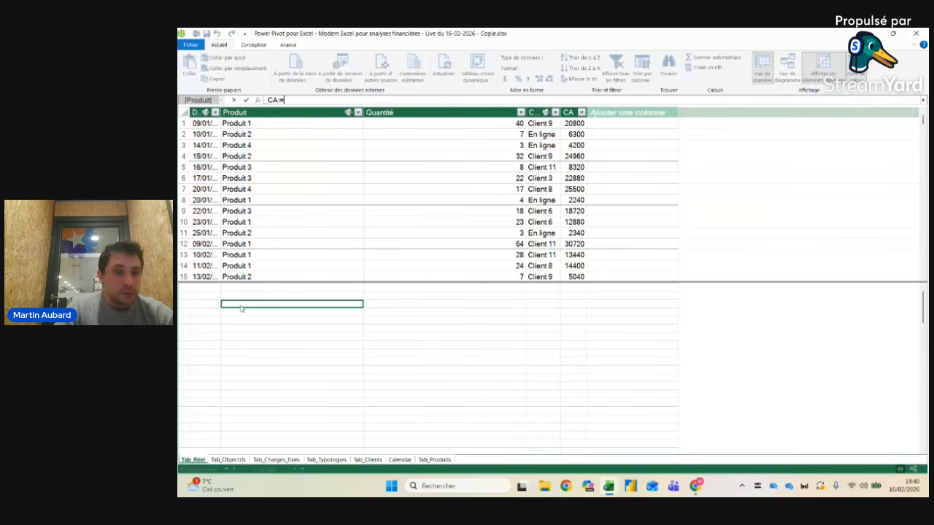
key("Escape")
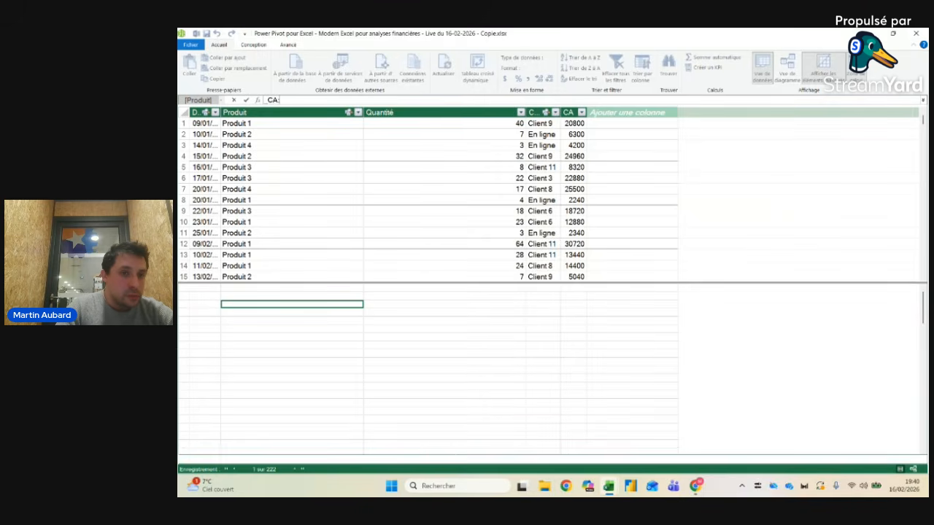
type("=")
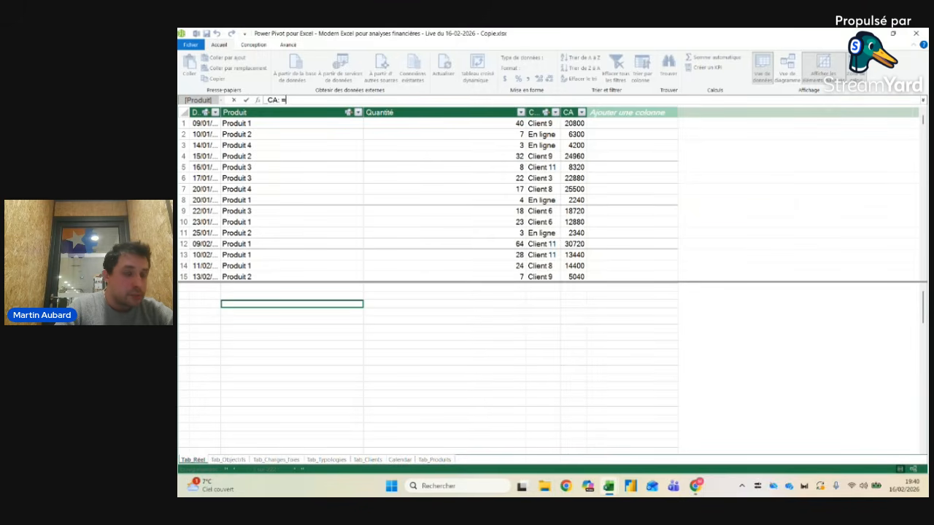
type("su")
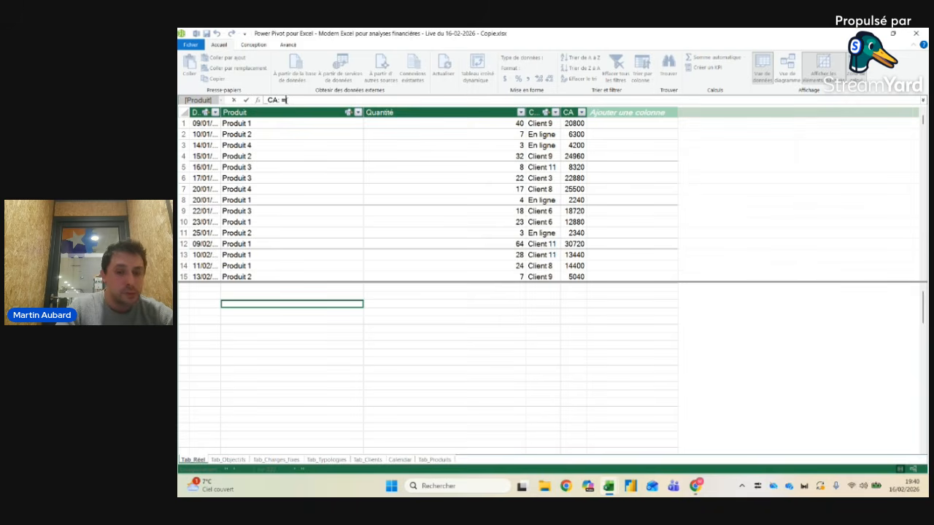
key("BackSpace")
key("BackSpace")
key("BackSpace")
key("BackSpace")
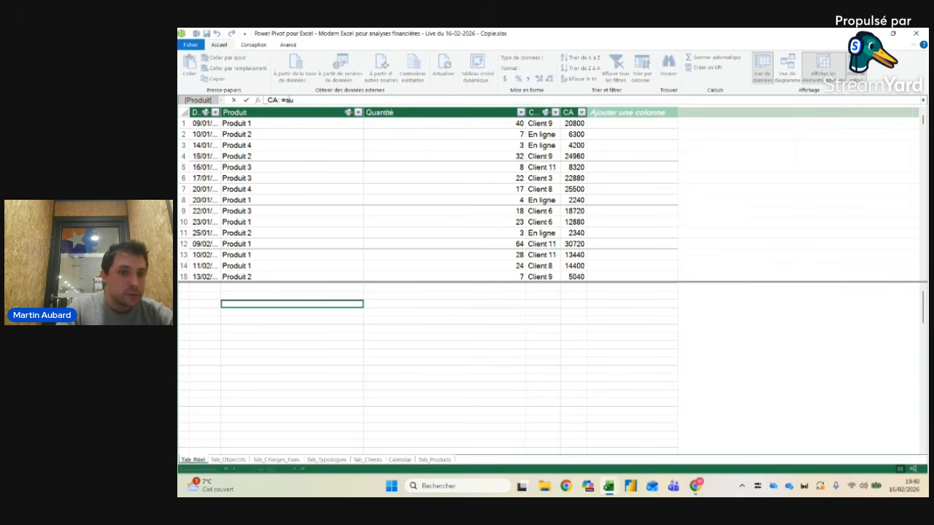
type("=sum")
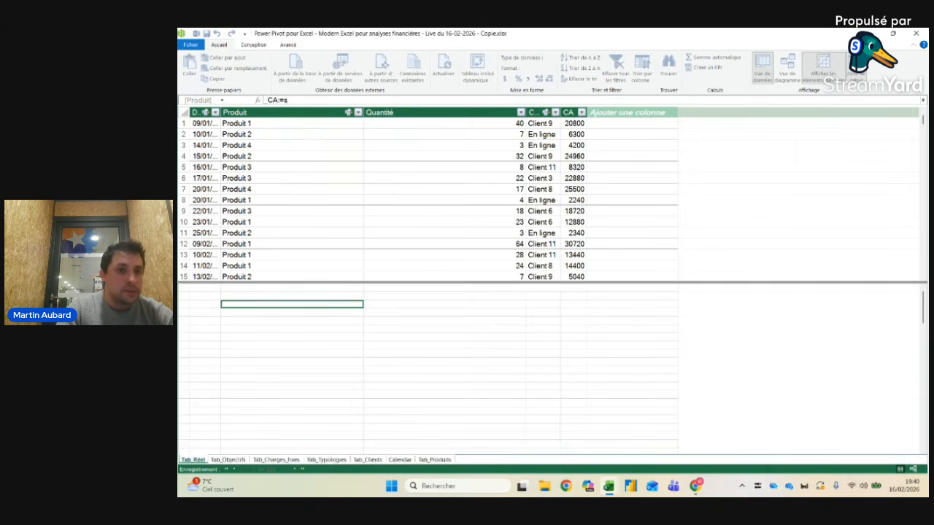
double_click(303, 119)
double_click(329, 118)
type(")")
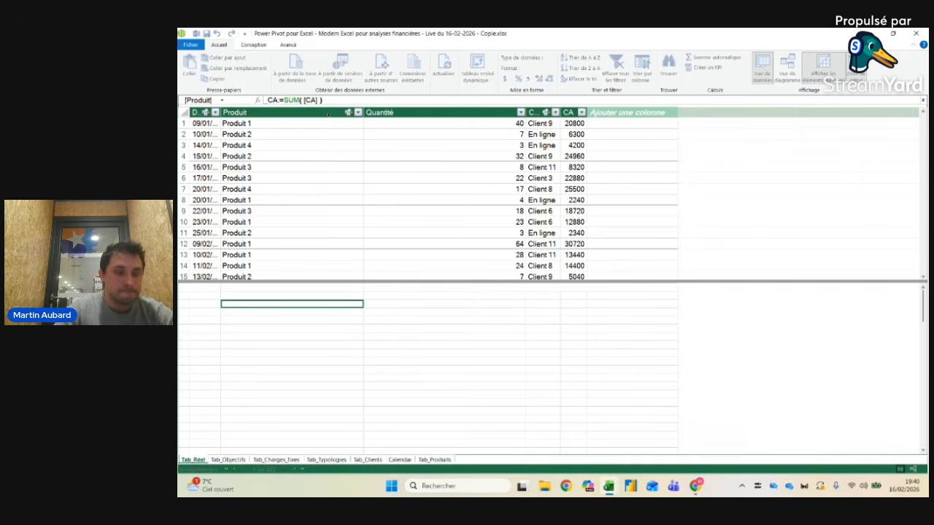
key("Return")
key("Return")
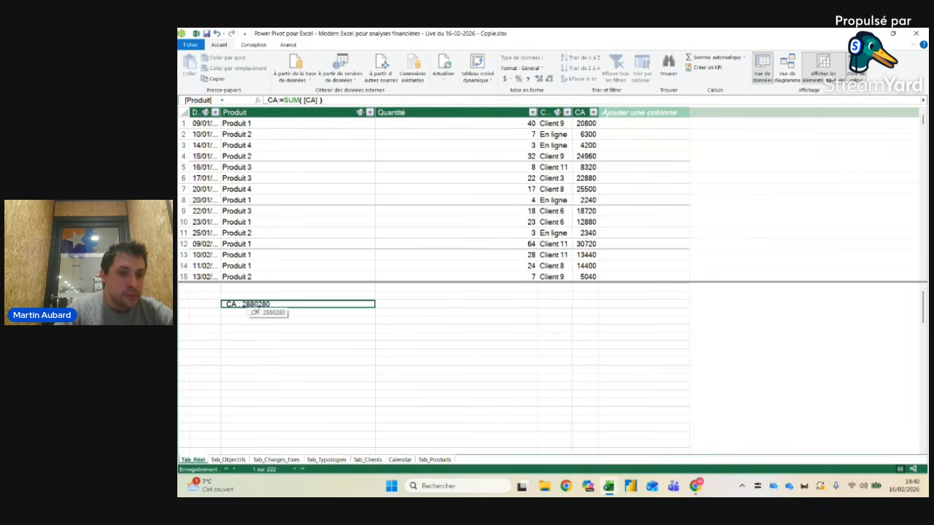
Step: Format the _CA measure as euro currency with no decimal places
left_click(507, 78)
left_click(520, 90)
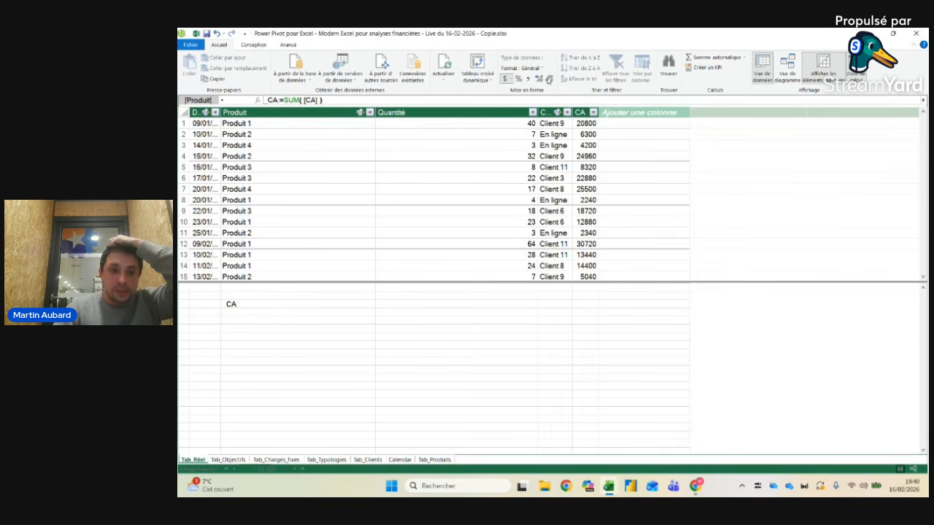
left_click(552, 82)
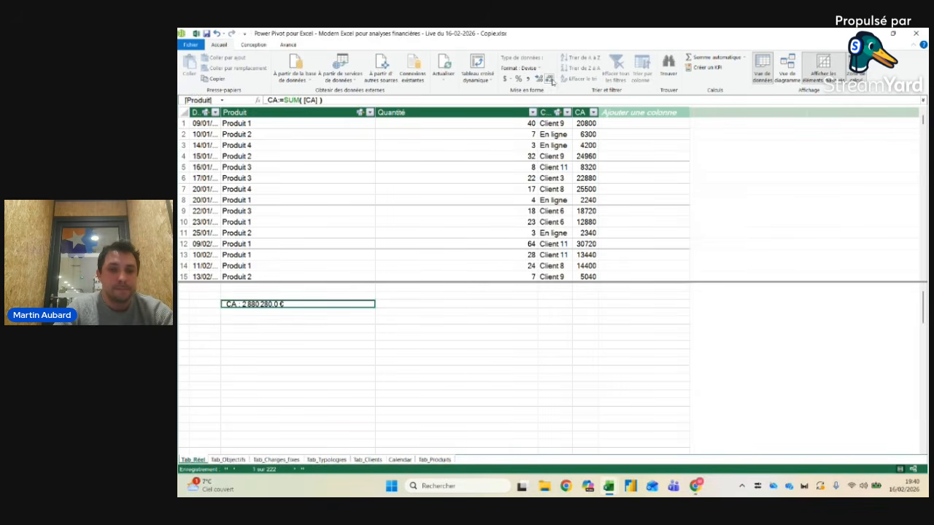
left_click(270, 305)
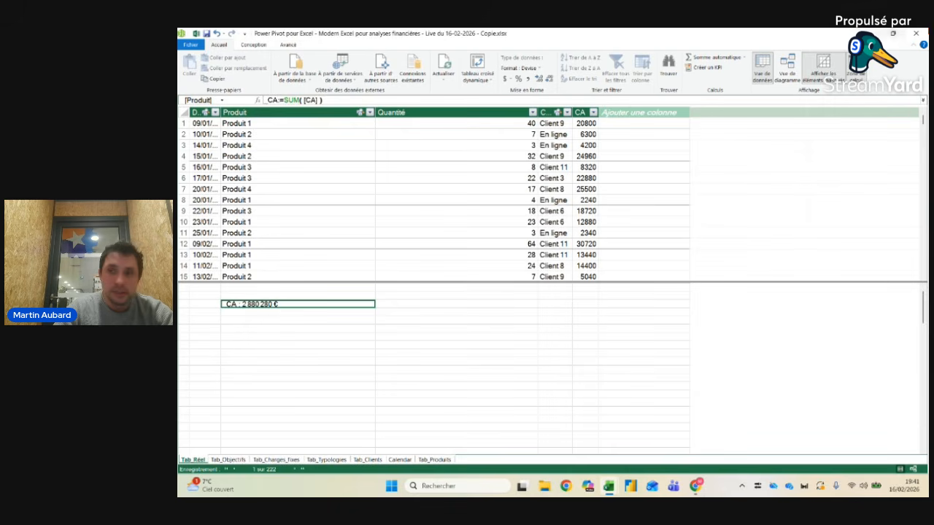
Step: Return to the workbook's ANALYSE sheet and locate the _CA measure under Tab_Réel in the year pivot table's fields
left_click(917, 34)
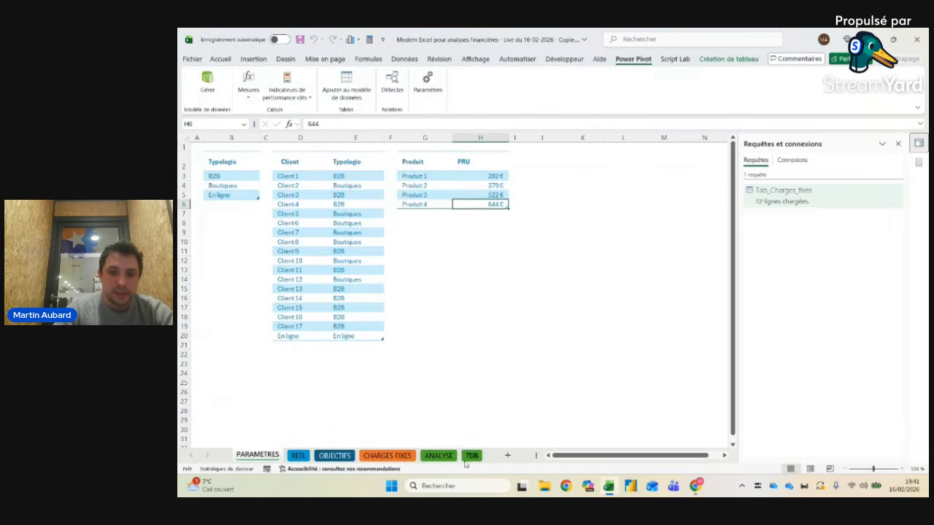
left_click(438, 455)
left_click(401, 220)
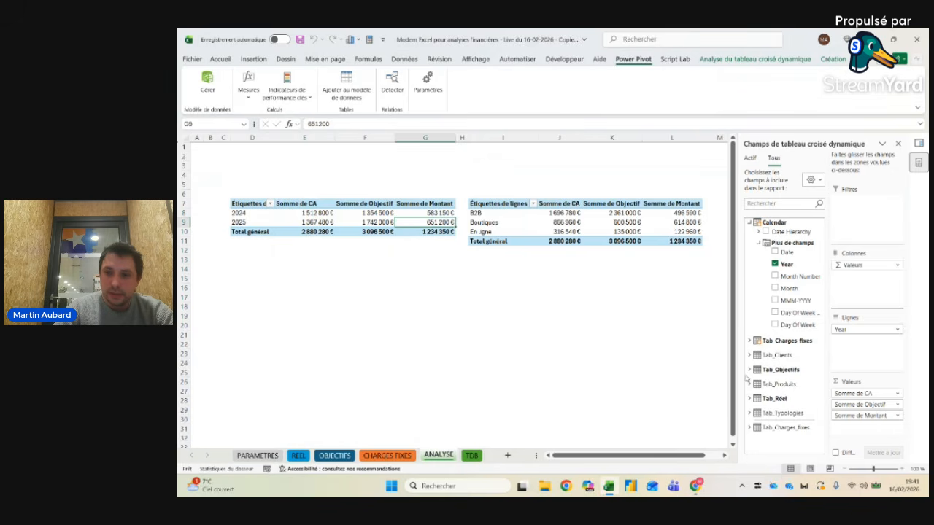
left_click(749, 398)
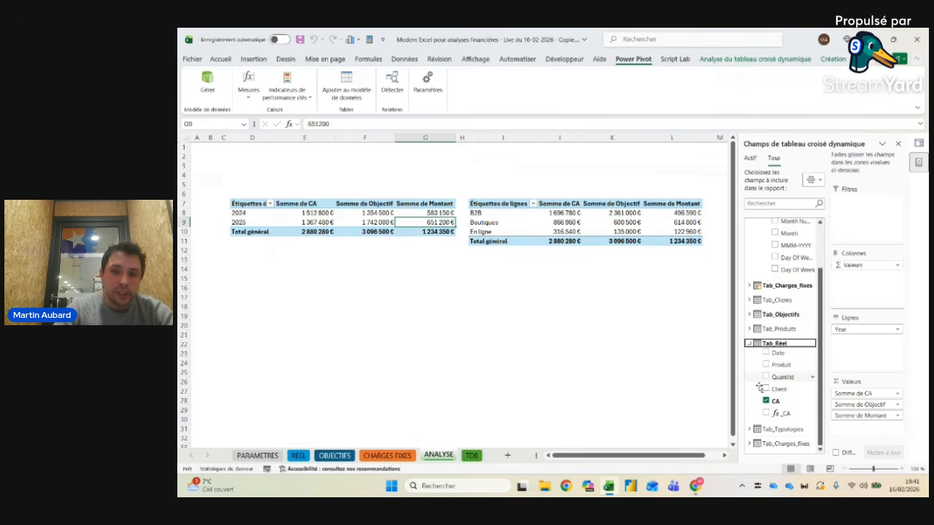
scroll(749, 362, "up", 5)
left_click(749, 223)
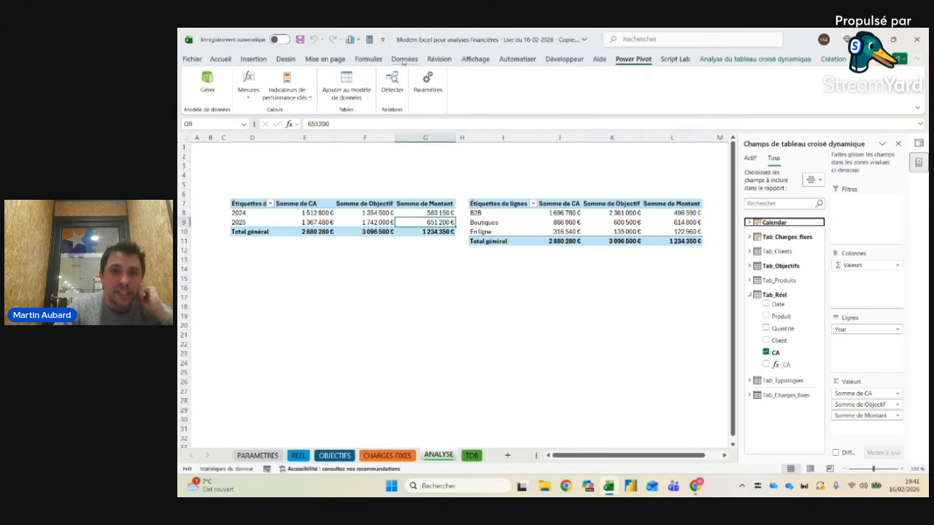
Step: Check the typology pivot table's design and analysis options, including the calculated field commands and set management
left_click(543, 232)
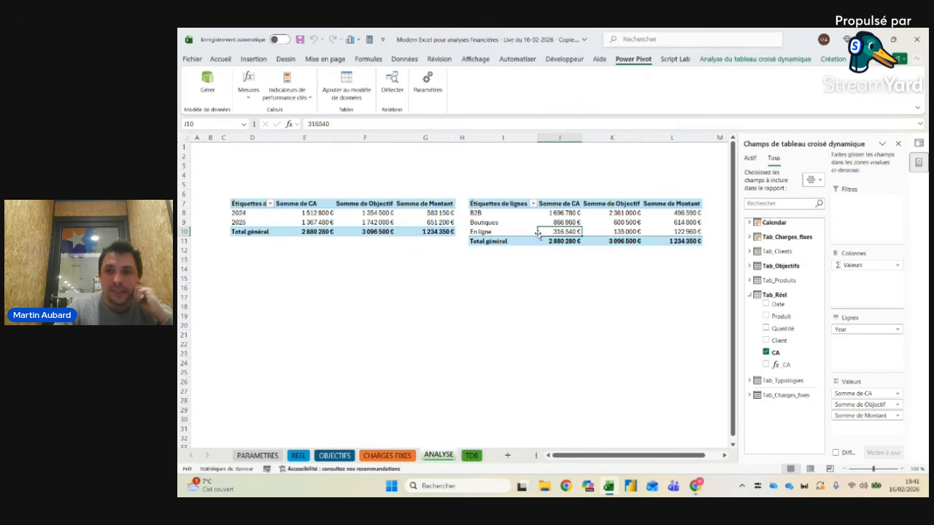
left_click(782, 62)
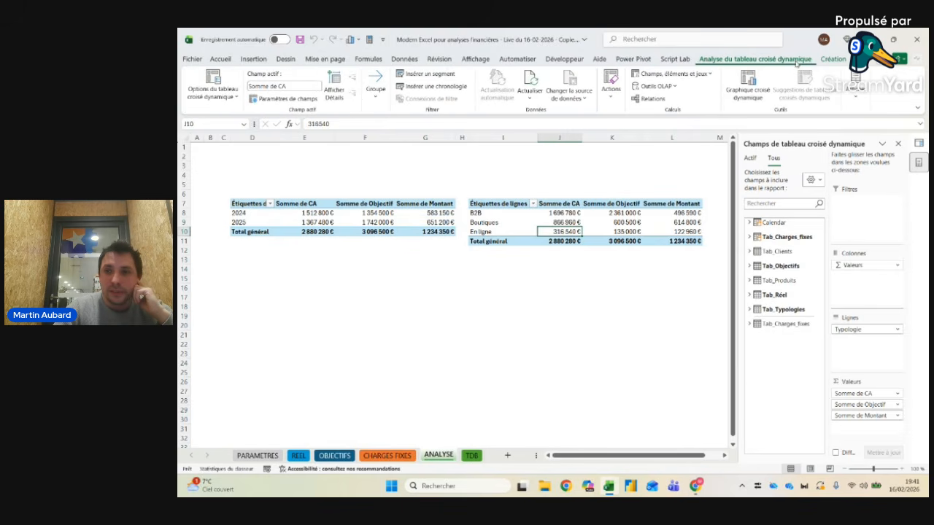
left_click(832, 60)
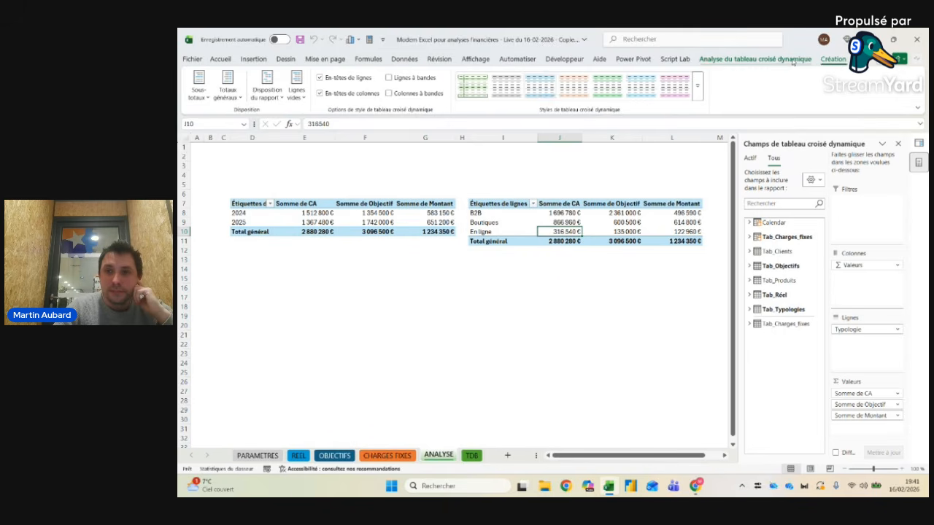
left_click(755, 59)
left_click(684, 75)
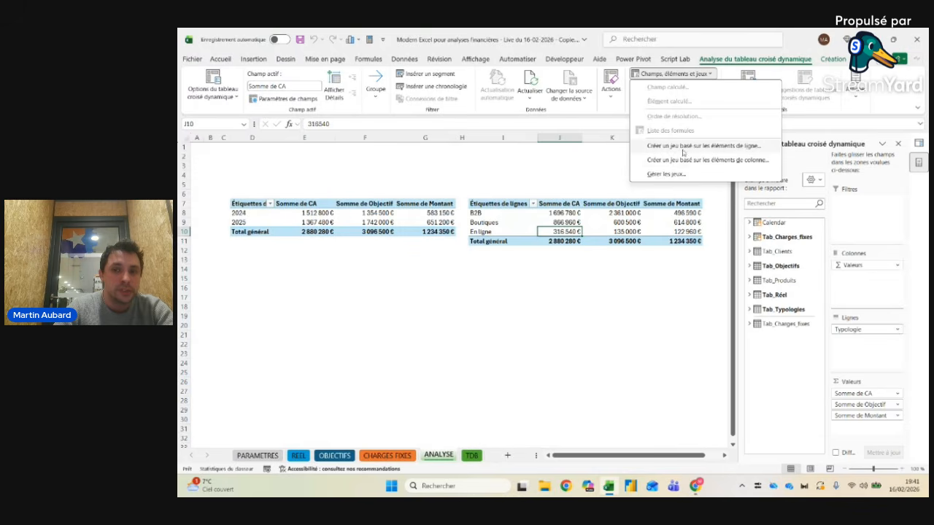
left_click(660, 172)
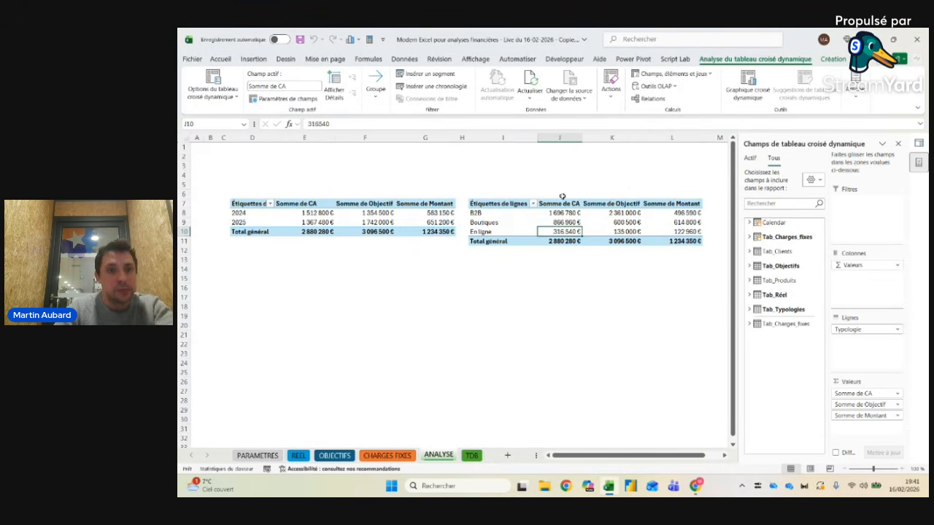
left_click(641, 59)
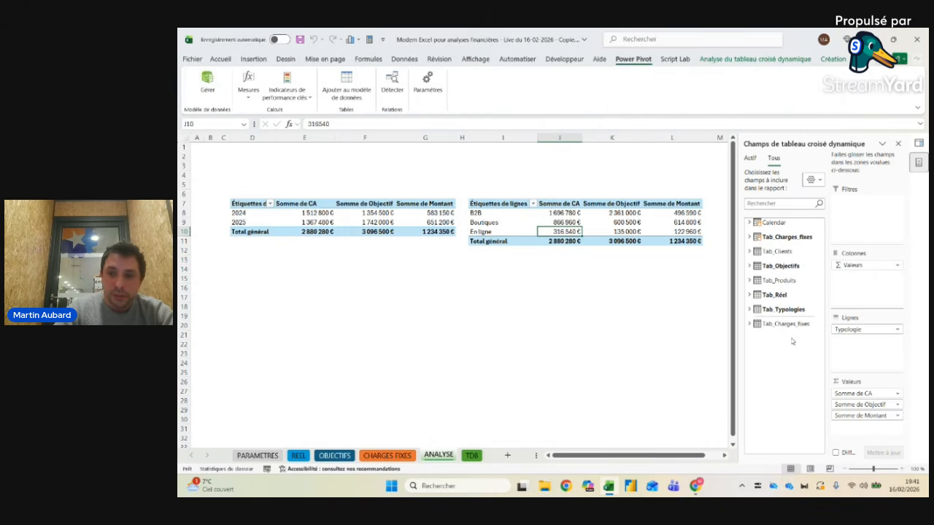
Step: Add _CA to the typology pivot table's values to compare its B2B amount with Somme de CA, and remove it again
left_click(750, 296)
left_click_drag(784, 365, 868, 426)
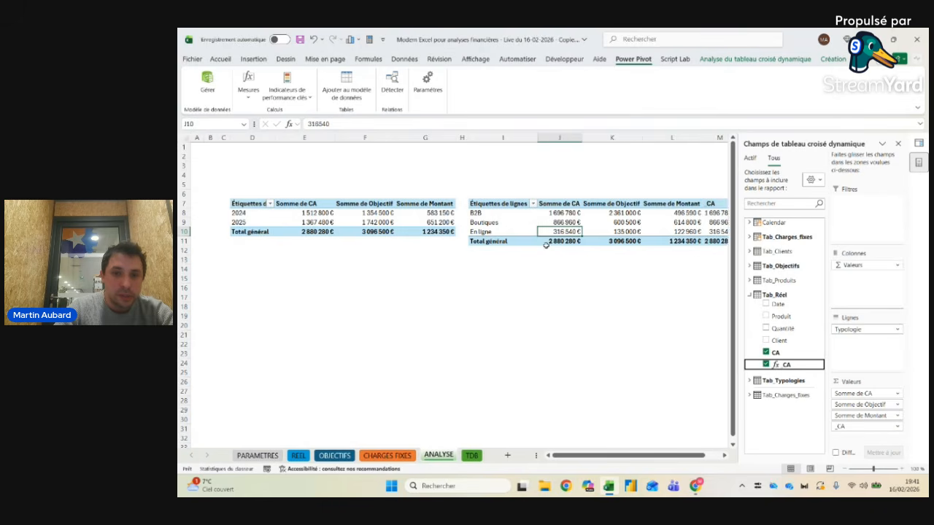
left_click(450, 212)
left_click(615, 213, "ctrl")
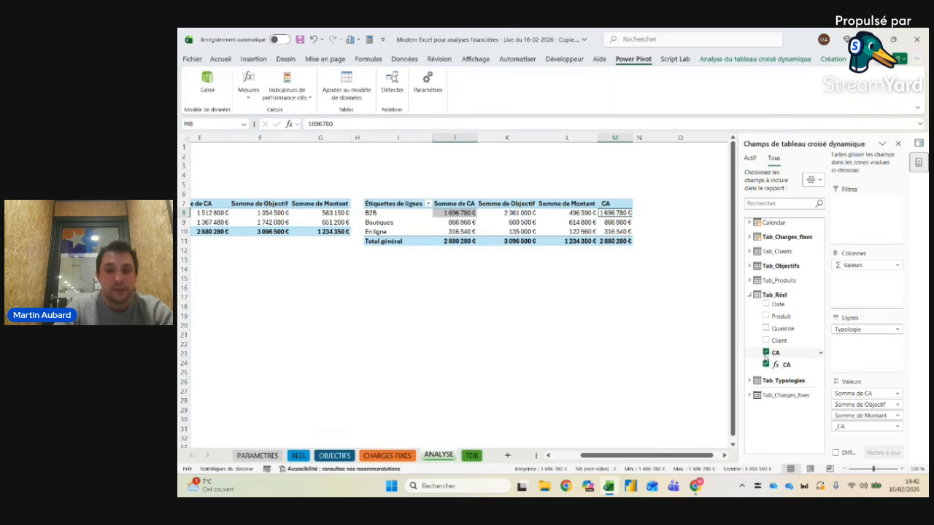
scroll(515, 319, "left", 3)
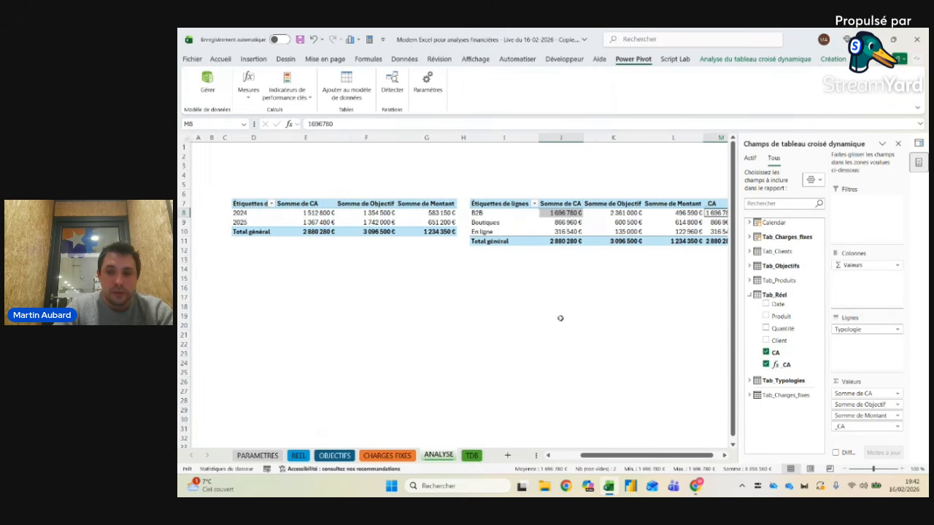
left_click(766, 364)
Step: Reopen the Power Pivot data model on Tab_Réel and select the _CA measure
key("alt+Tab")
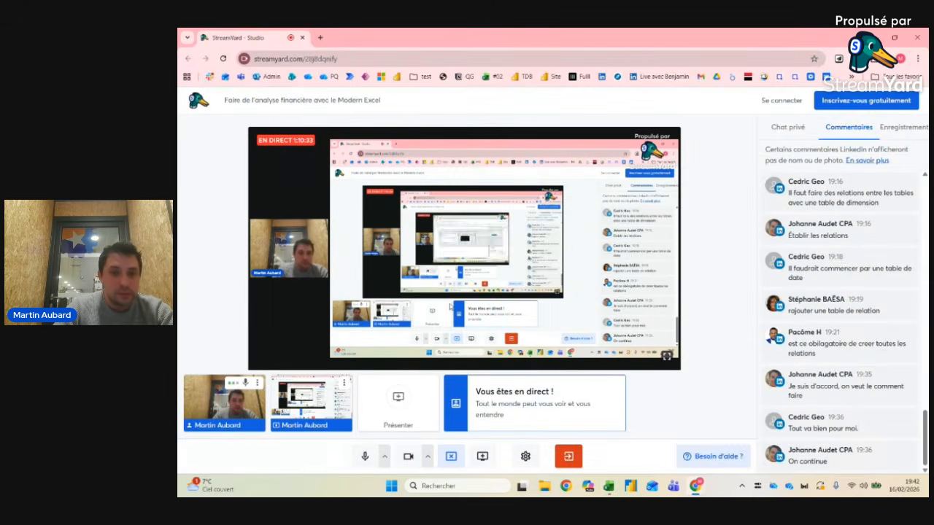
key("alt+Tab")
left_click(207, 82)
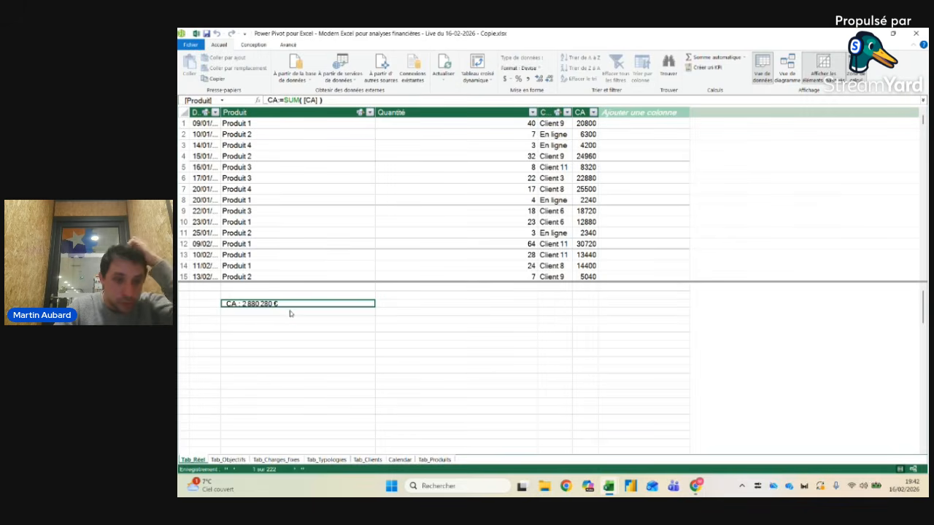
left_click(270, 313)
left_click(267, 305)
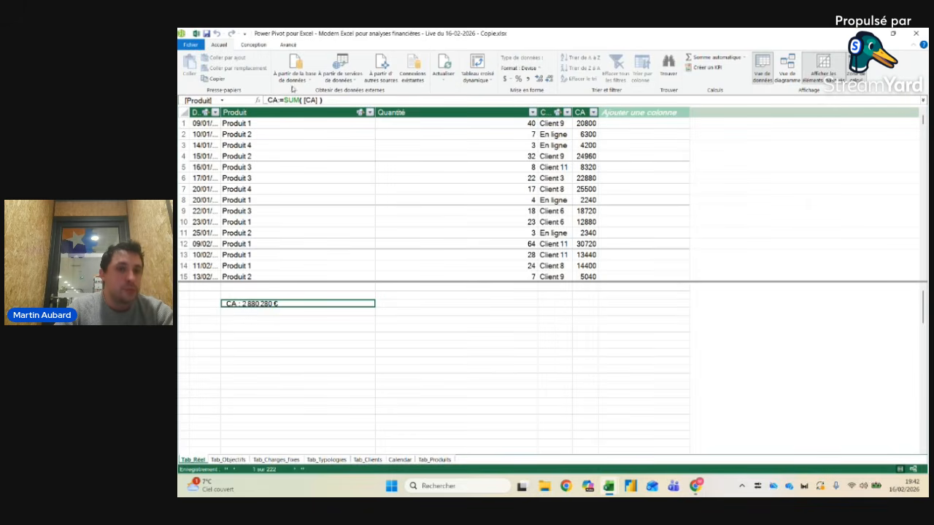
Step: Create the measure _Objectif:=SUM( Tab_Objectifs[Objectif] ) directly below _CA in Tab_Réel's calculation area
left_click(243, 312)
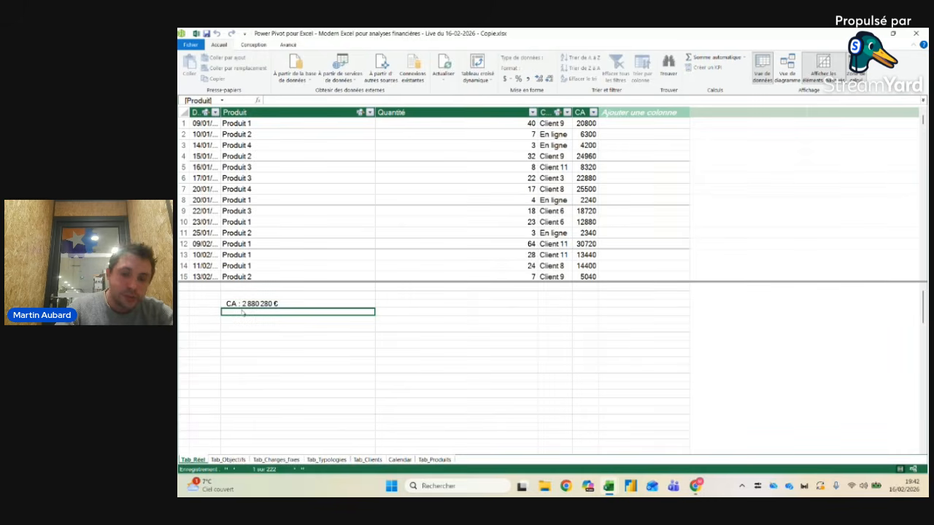
key("F2")
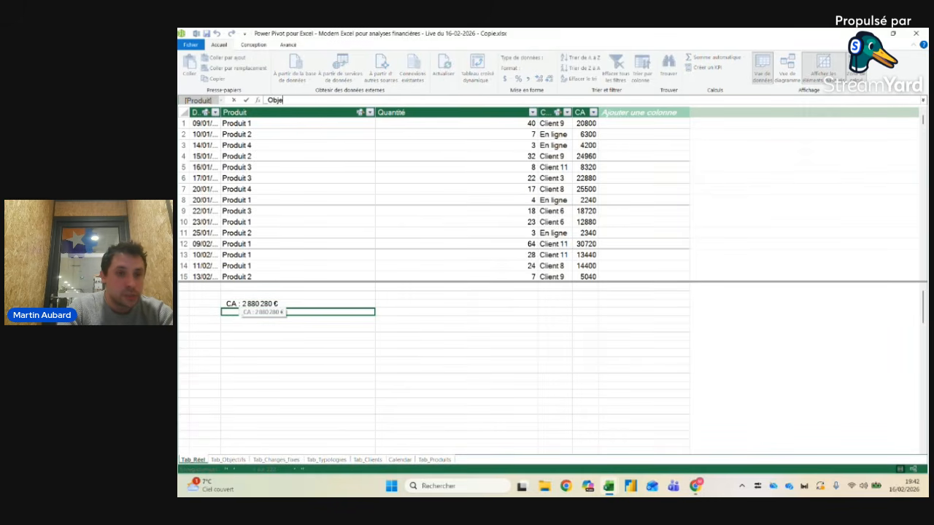
type("Objectif:=SUM(")
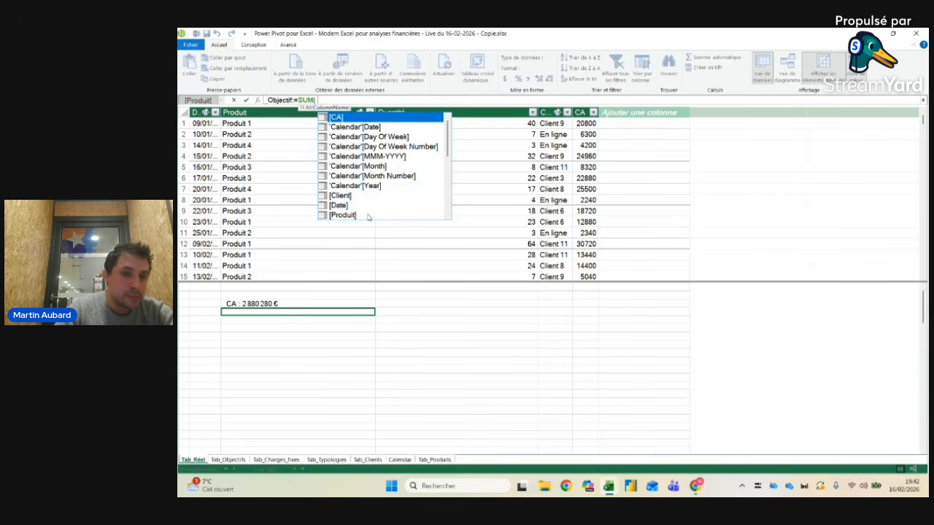
key("Escape")
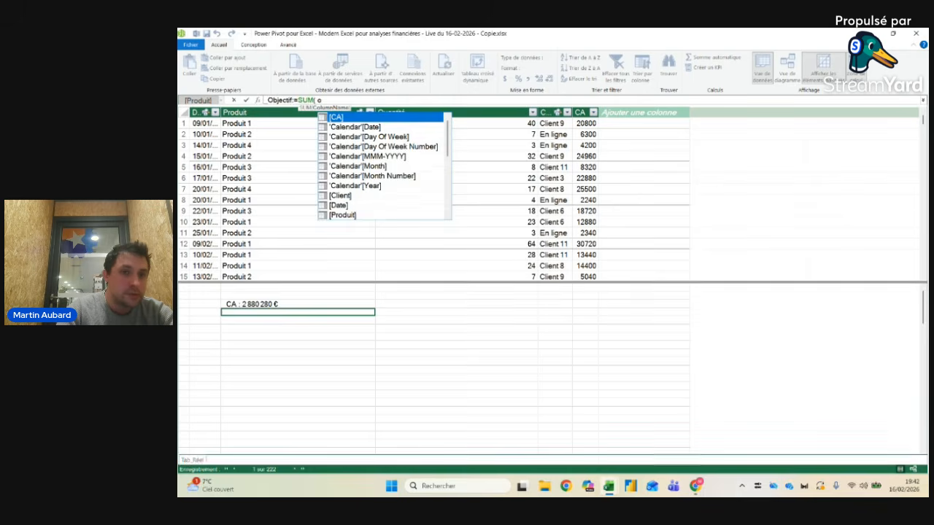
type("obj")
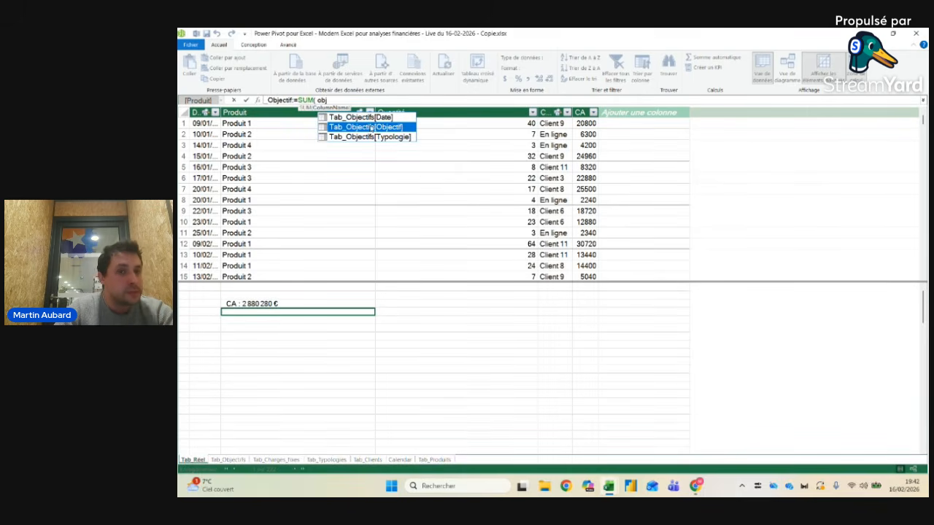
double_click(388, 127)
type(")")
key("Return")
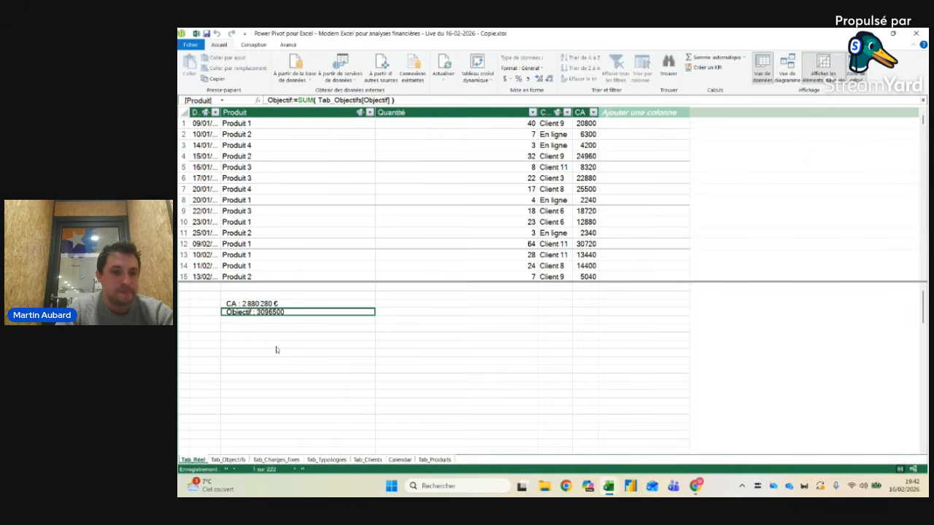
Step: Create the measure _Delta:=[_CA]-[_Objectif] below _Objectif and review its formula
left_click(269, 321)
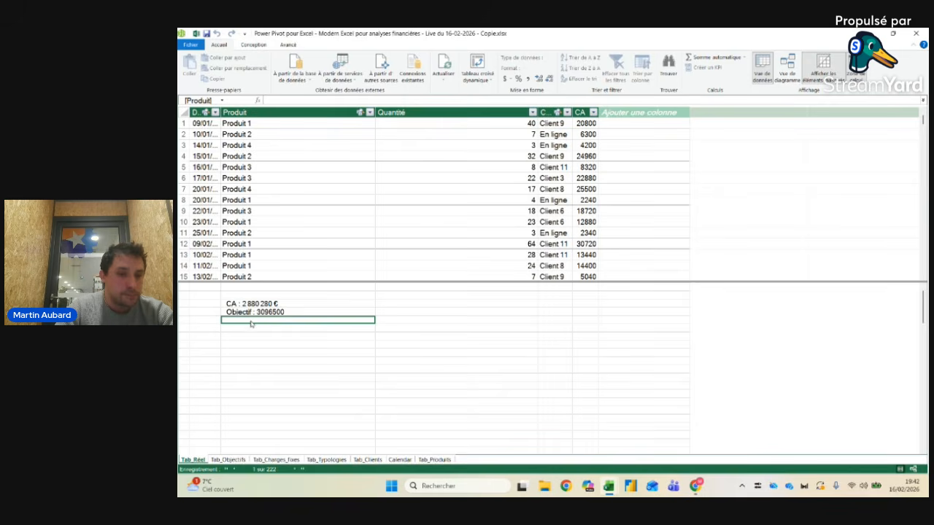
type("Delta:=")
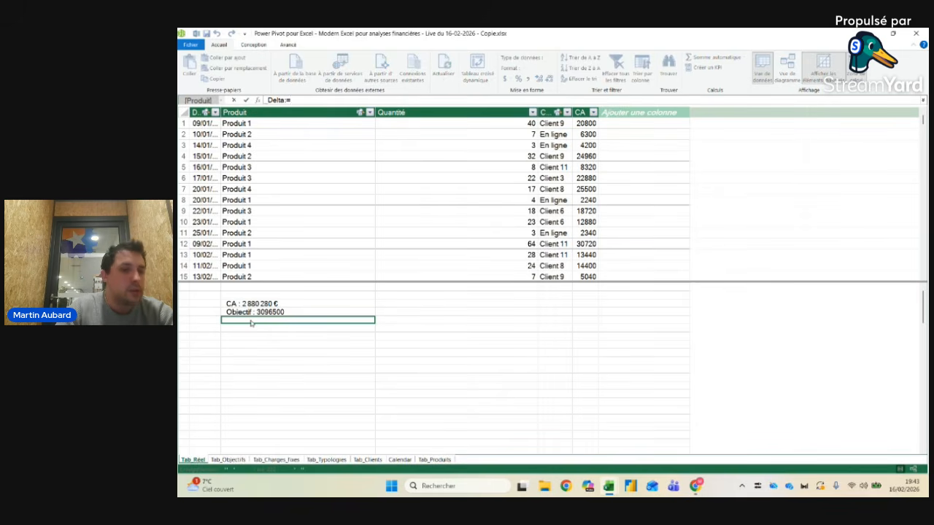
left_click(248, 305)
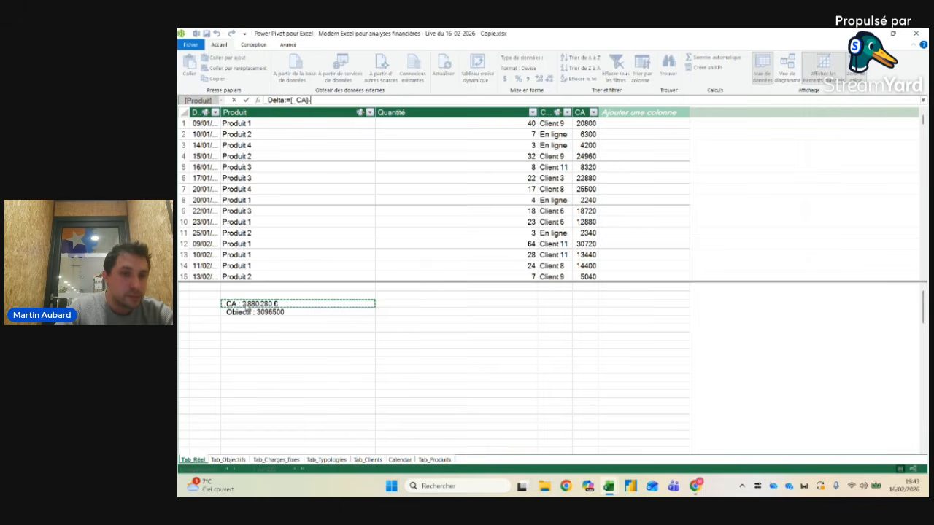
type("-")
left_click(242, 313)
key("Return")
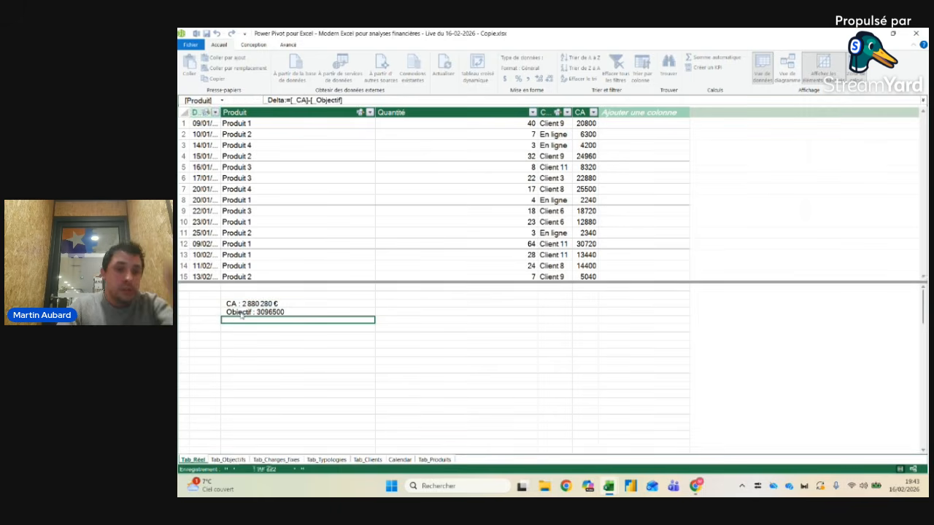
left_click(250, 305)
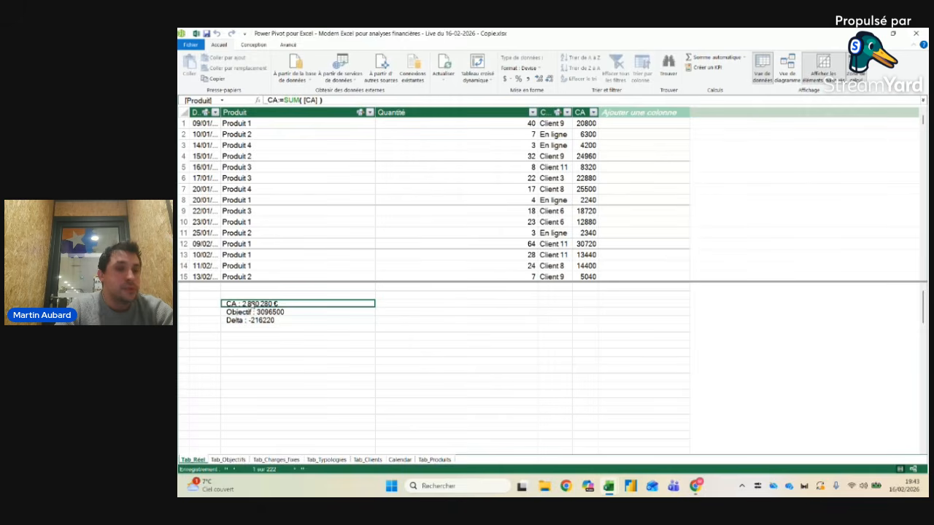
left_click(249, 321)
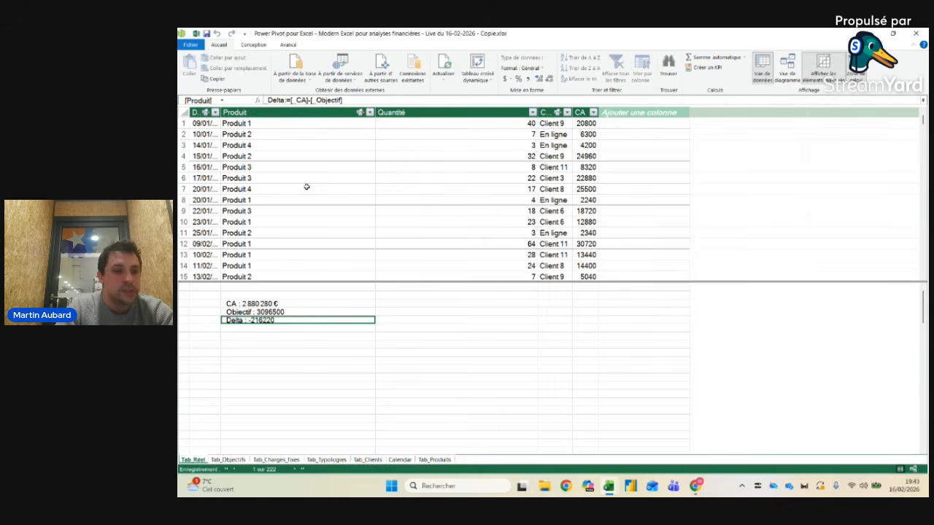
Step: Narrow the Produit and Quantité columns of Tab_Réel
left_click(249, 330)
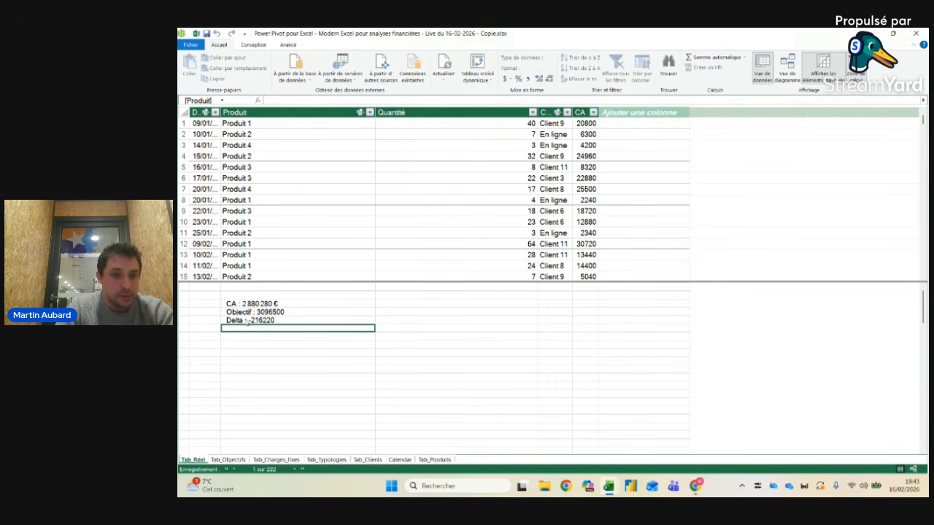
left_click_drag(375, 112, 332, 112)
left_click_drag(495, 113, 442, 112)
Step: Create the measure _Charges variables:=SUM( Tab_Produits[PRU] ) beside _CA, under the Quantité column of Tab_Réel's calculation area
left_click(347, 306)
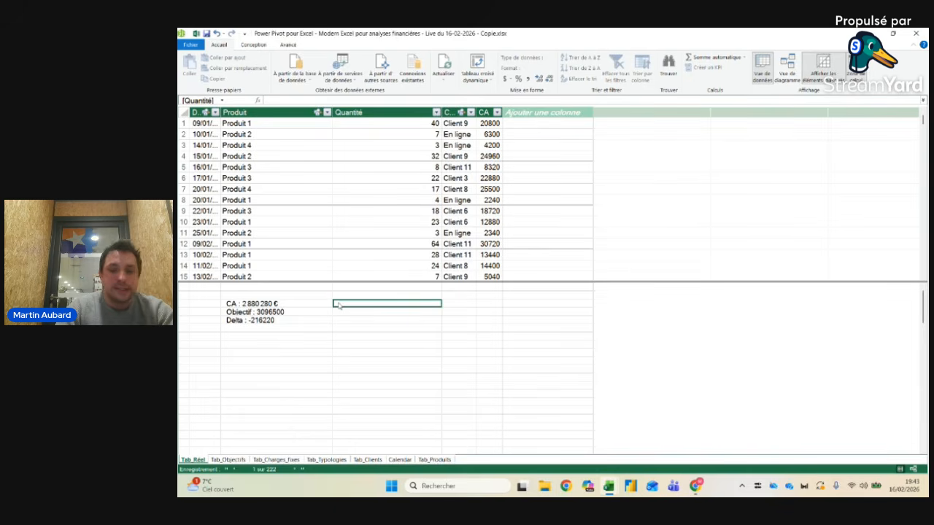
double_click(339, 307)
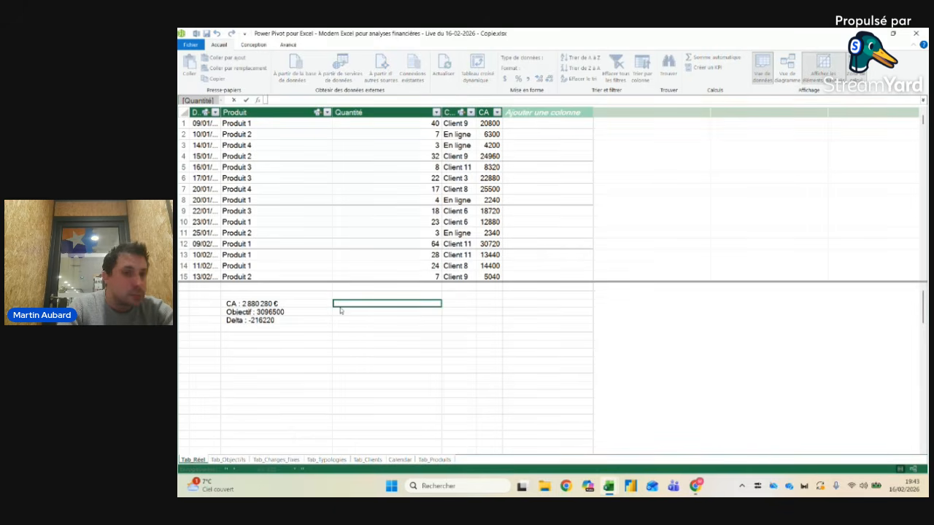
type("Charges varia")
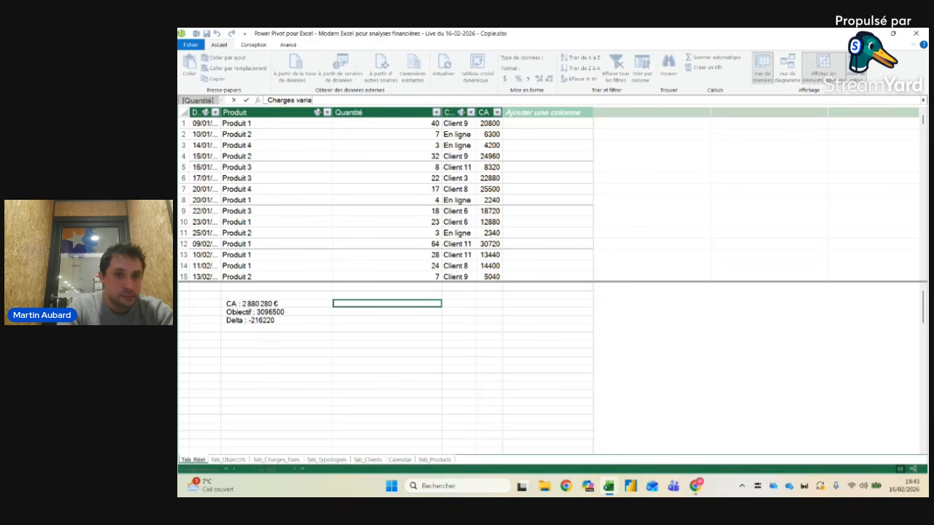
type("bles")
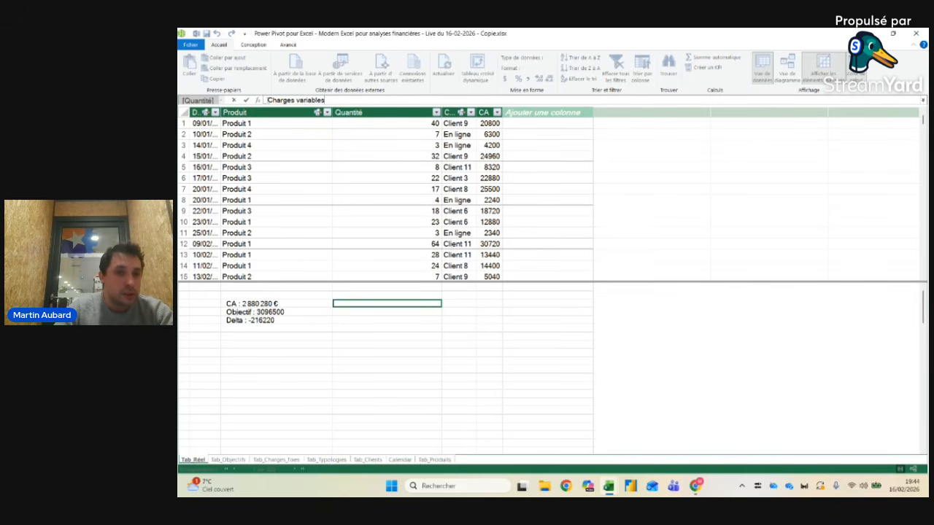
type(":=")
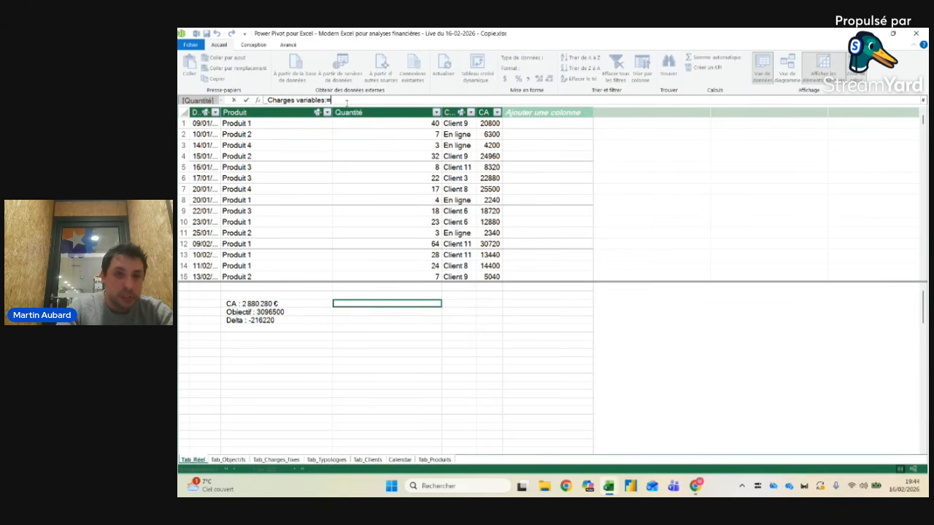
type(" sum")
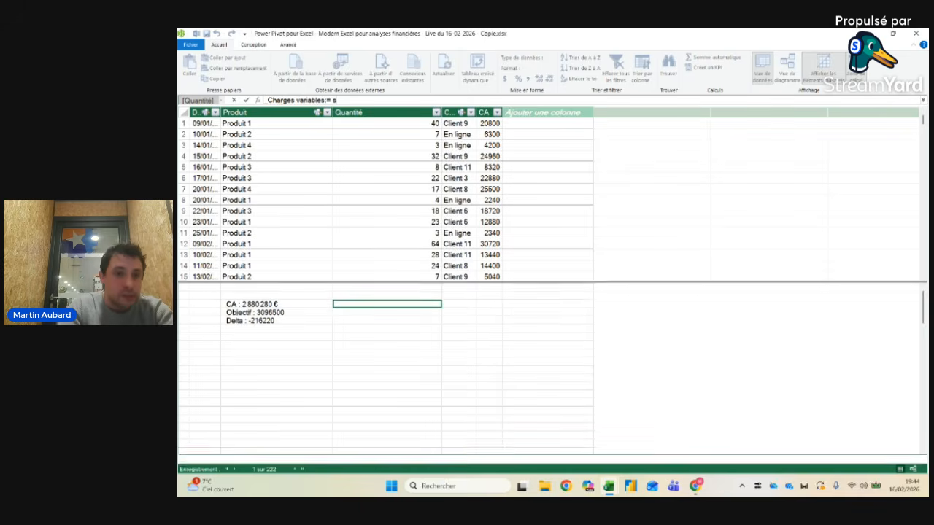
double_click(350, 119)
type("pru")
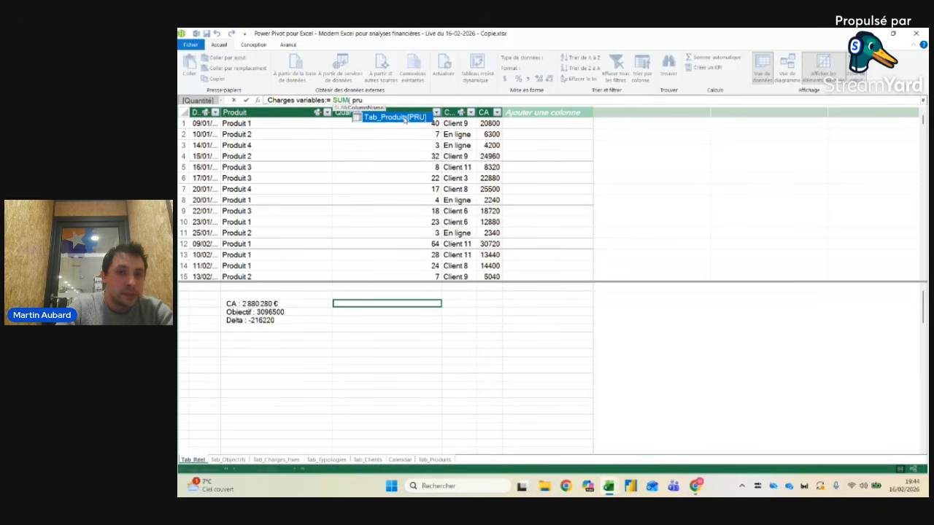
double_click(404, 119)
type(")")
key("Return")
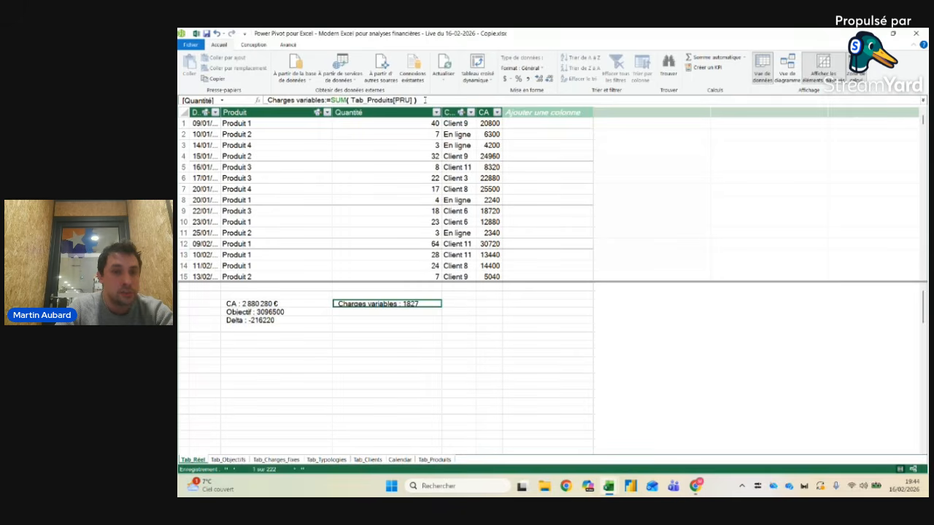
Step: Replace the SUM in _Charges variables with a SUMX that iterates over 'Tab_Réel'
left_click_drag(424, 100, 341, 95)
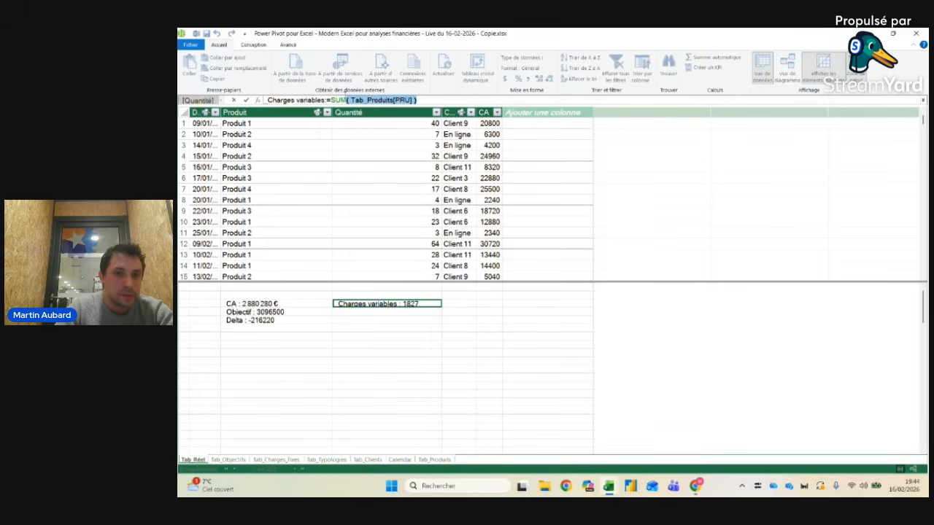
type("MX(")
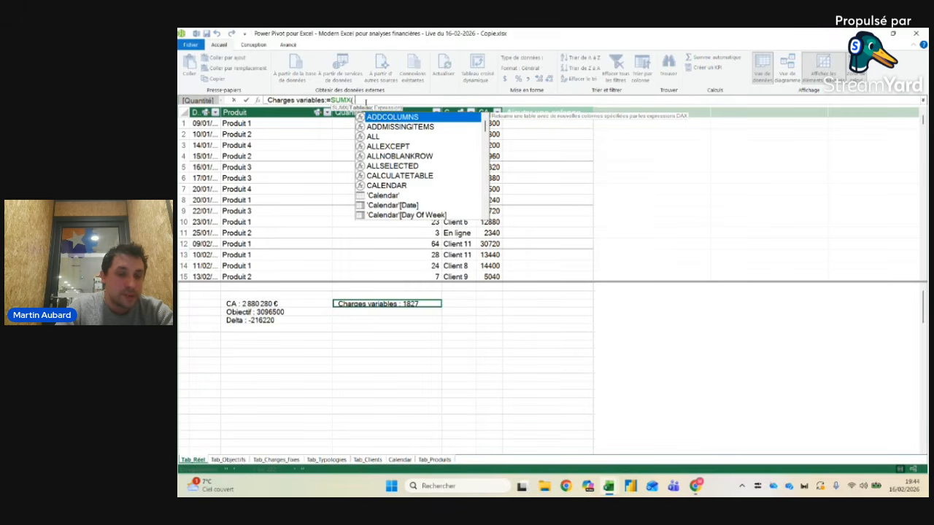
type(" tab")
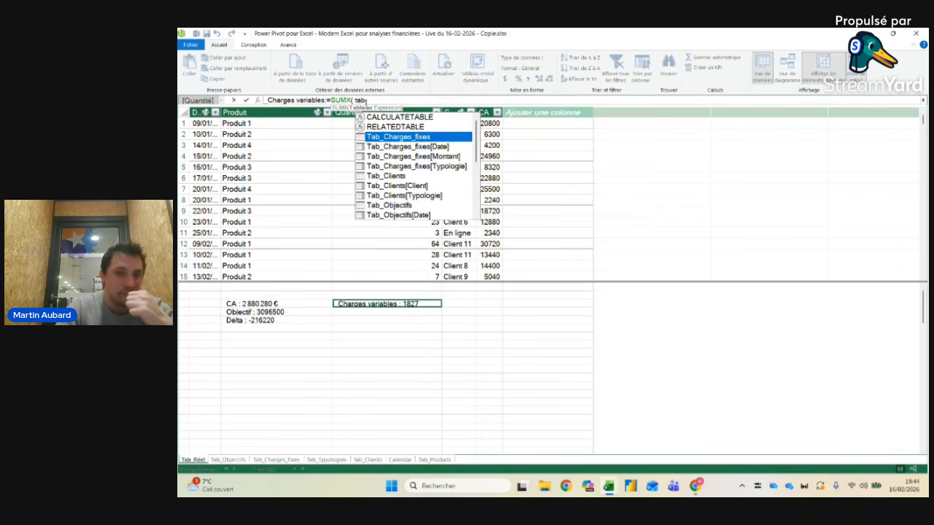
key("Down")
key("Down")
key("Down")
key("Down")
key("Down")
key("Down")
key("Down")
key("Down")
key("Down")
key("Down")
key("Down")
key("Down")
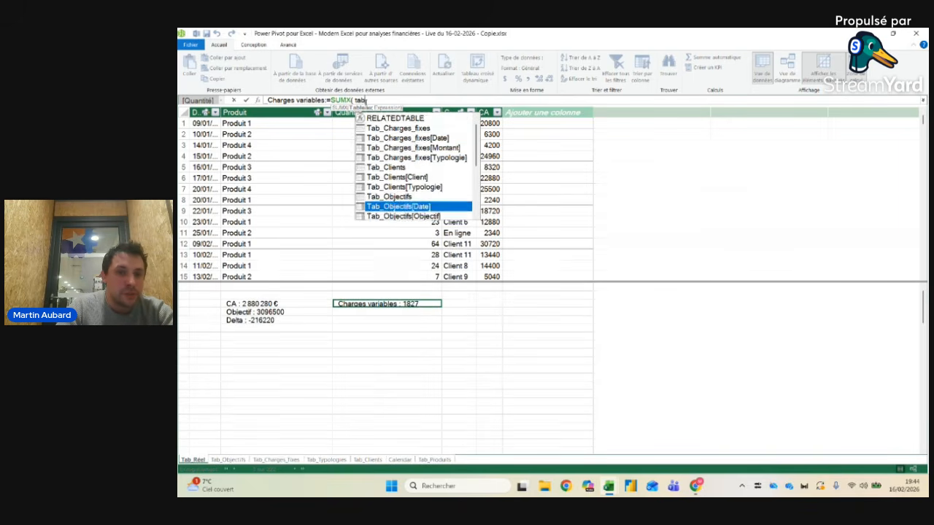
key("Down")
key("Down")
key("Down")
key("Down")
key("Down")
key("Up")
key("Up")
key("Up")
key("Tab")
type(";")
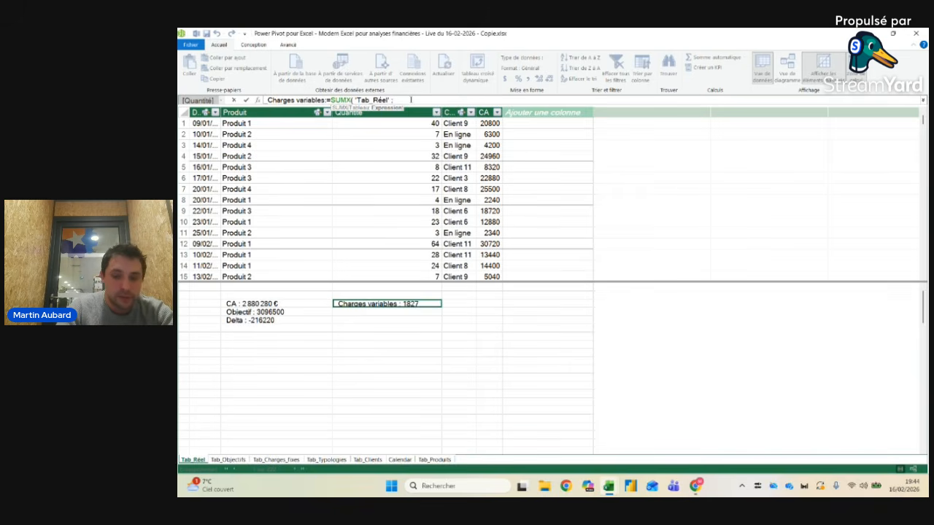
Step: Complete the SUMX of _Charges variables with the expression [Quantité] * 288 and validate the measure
type("qun")
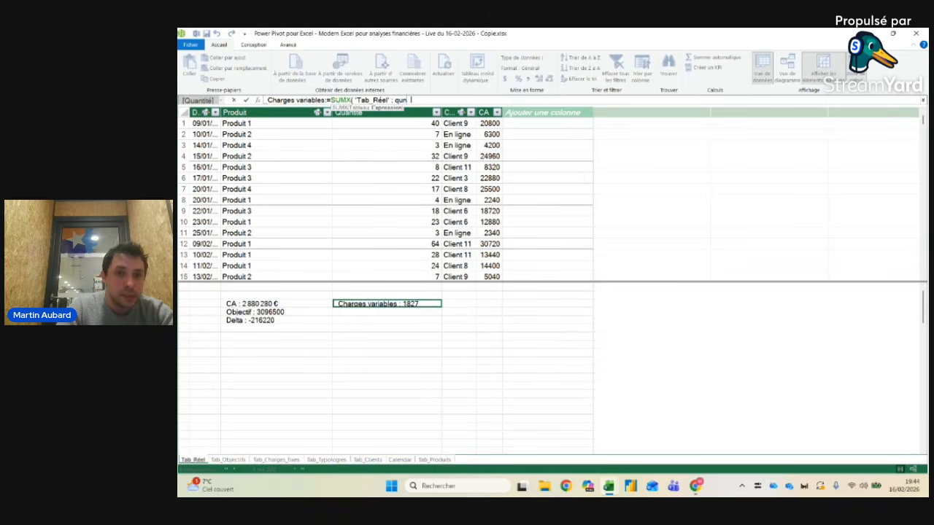
key("BackSpace")
key("Tab")
type("*")
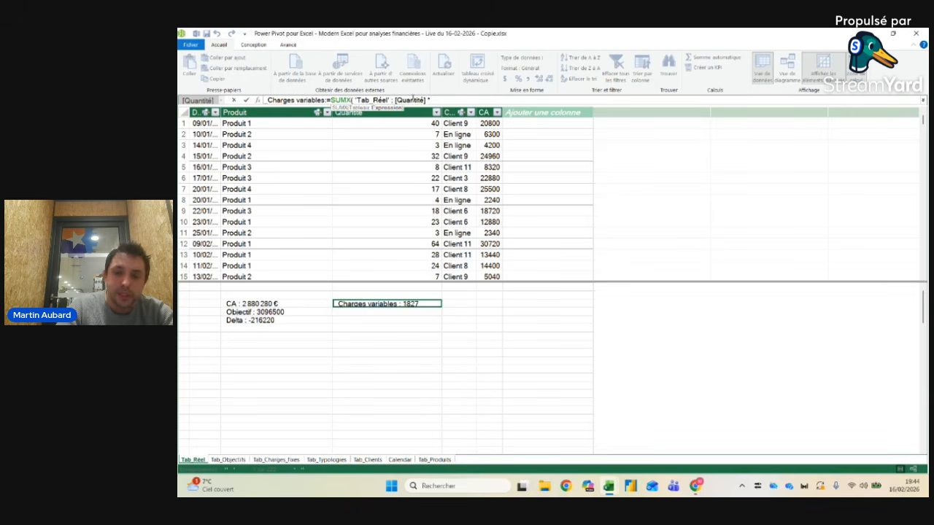
type(" 288 )")
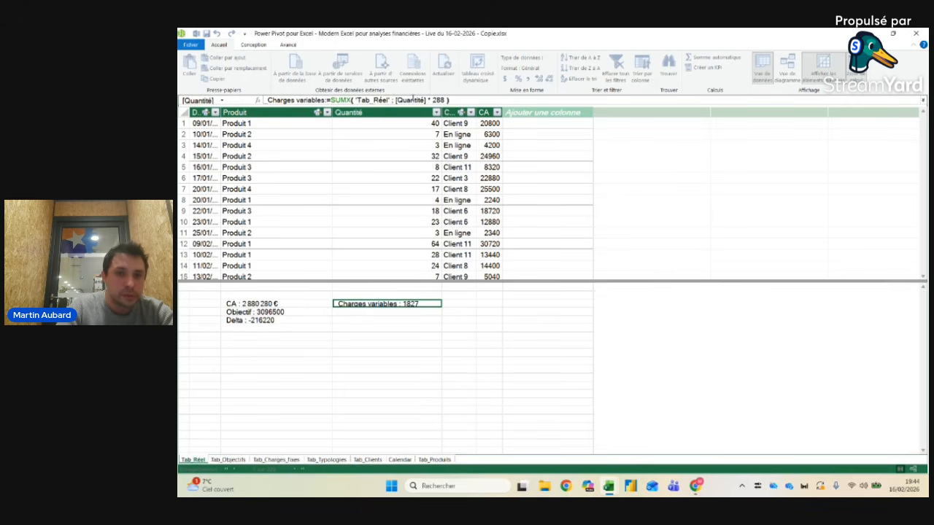
key("Return")
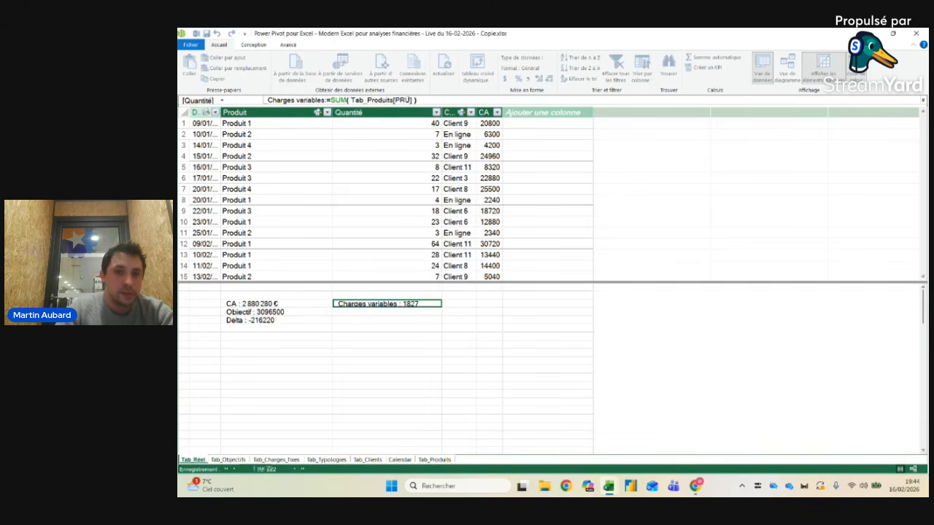
Step: Examine Produit 1's PRU on the PARAMETRES sheet, and the first Quantité rows and _Charges variables formula in Tab_Réel
key("alt+Tab")
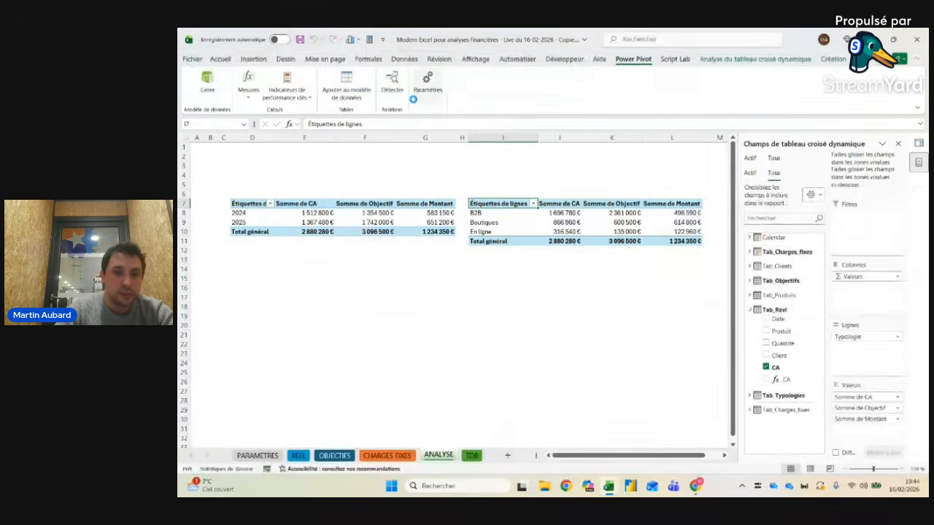
left_click(261, 455)
left_click(474, 175)
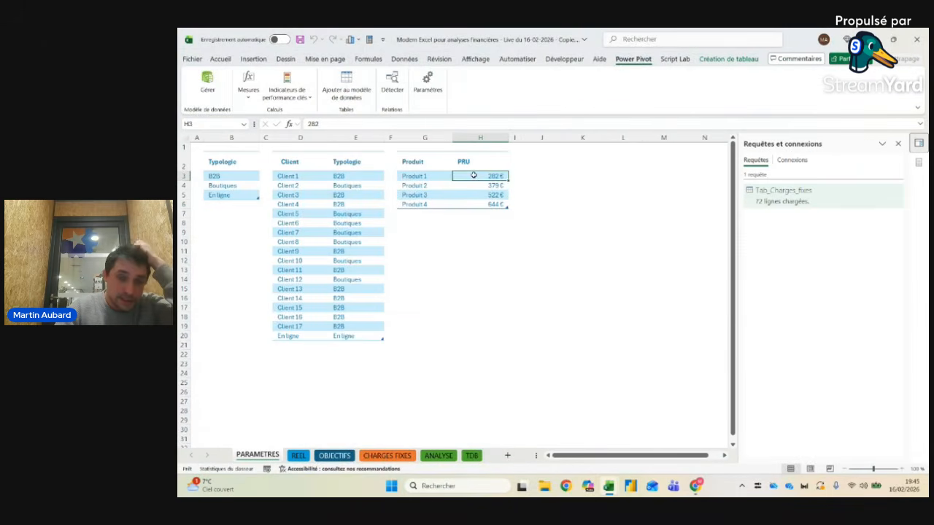
key("alt+Tab")
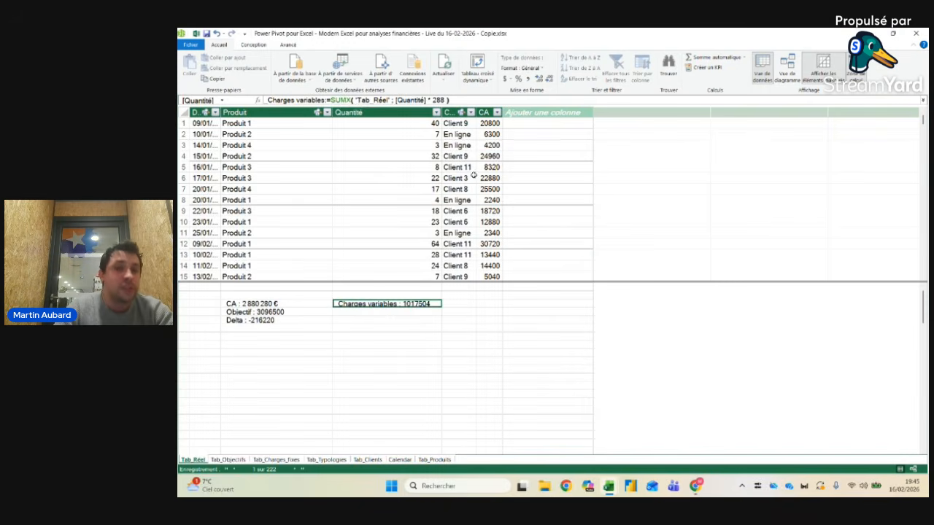
left_click(400, 124)
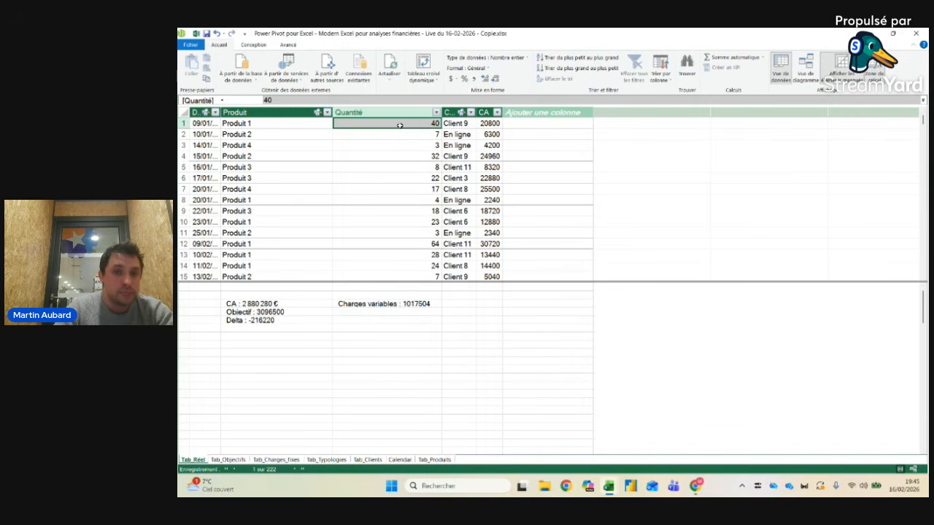
left_click(398, 132)
left_click(395, 144)
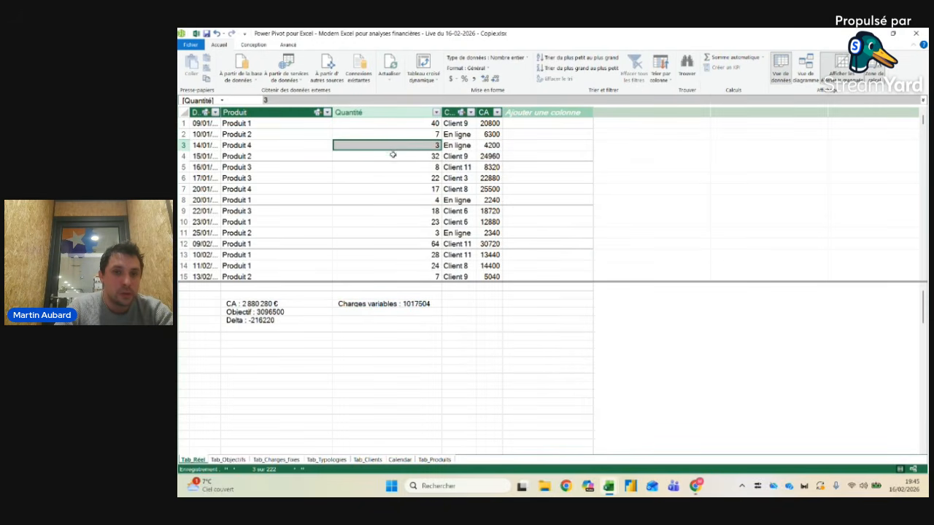
left_click(394, 155)
left_click(400, 305)
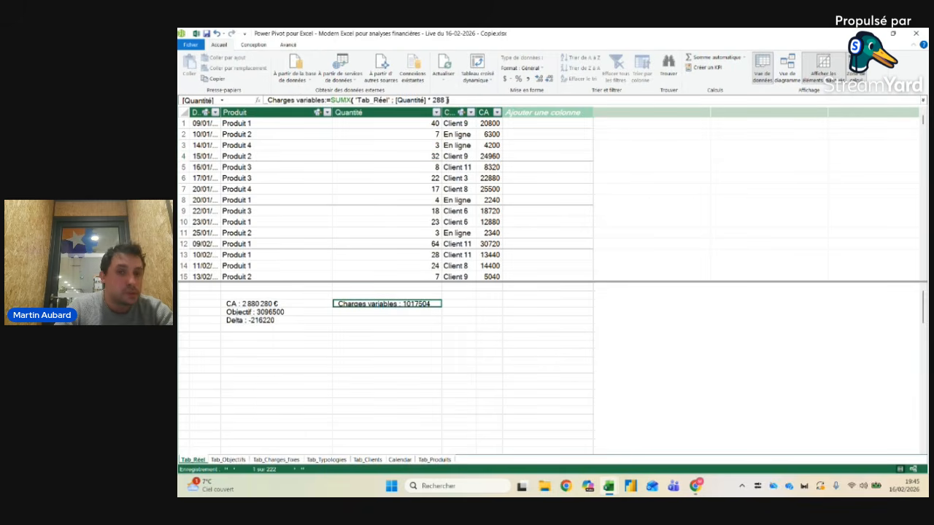
key("alt+Tab")
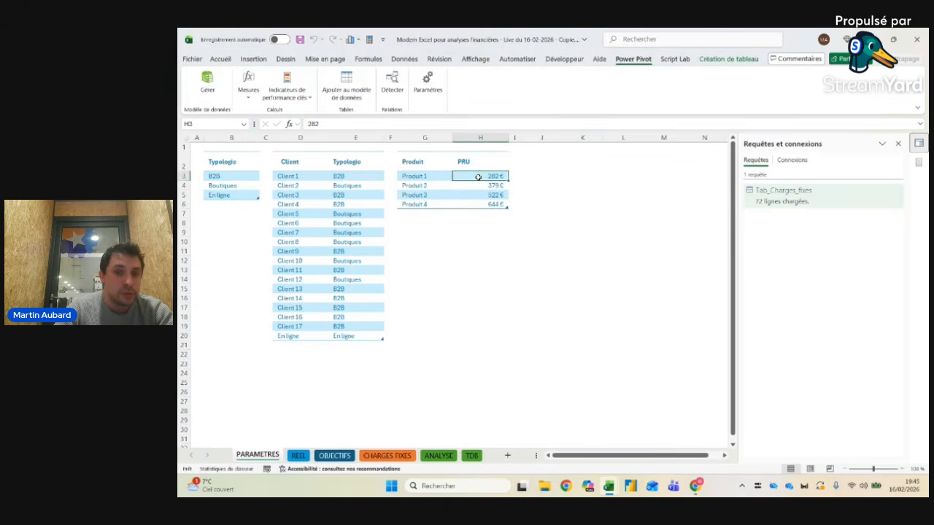
key("alt+Tab")
Step: Replace 288 in the _Charges variables formula with RELATED( Tab_Produits[PRU] ), validate it and review the RELATED part
left_click(443, 100)
key("BackSpace")
key("BackSpace")
key("BackSpace")
type("rel")
key("Tab")
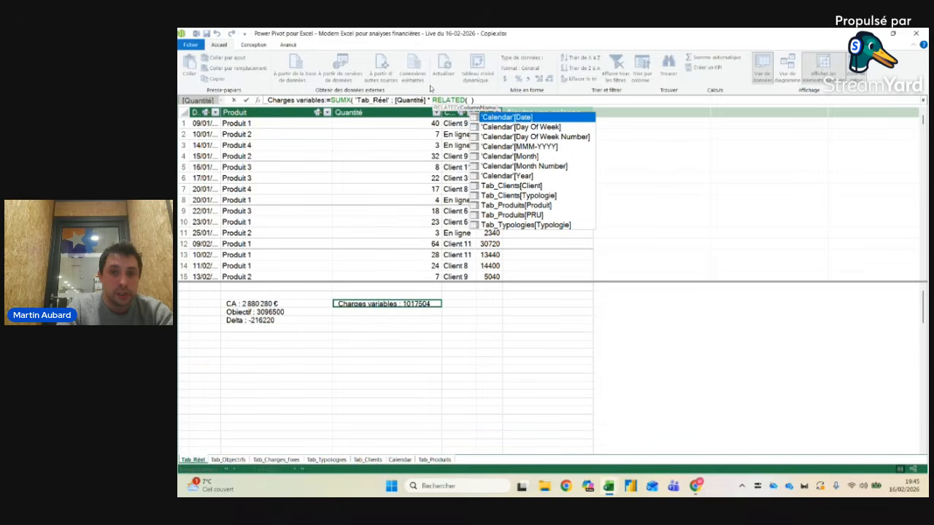
type("pru")
key("Tab")
type(")")
key("Return")
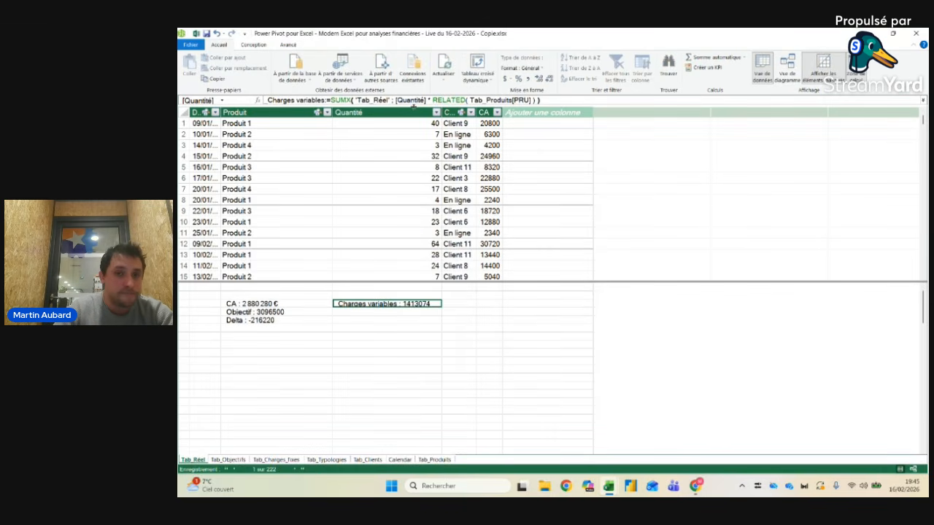
left_click(415, 100)
left_click_drag(432, 100, 536, 100)
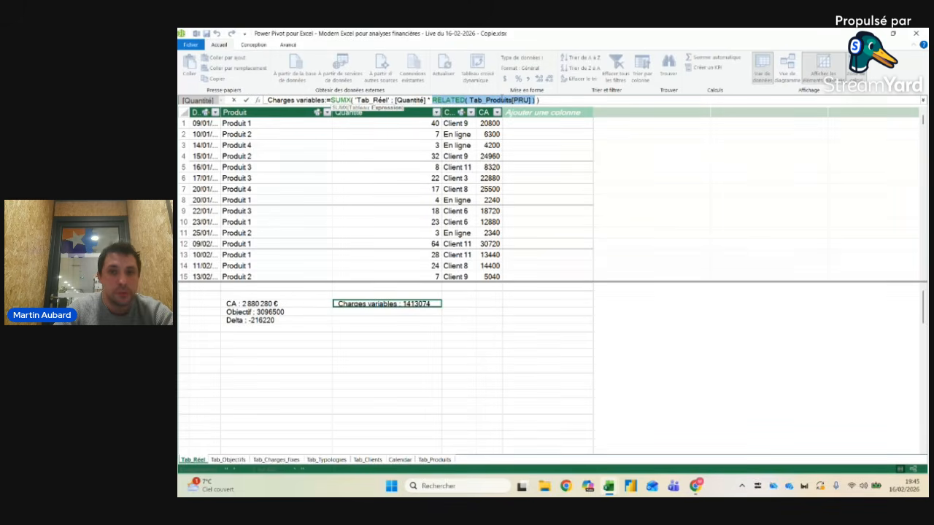
Step: Create the measure _Marge variable:=[_CA]-[_Charges variables] directly below _Charges variables
left_click(372, 313)
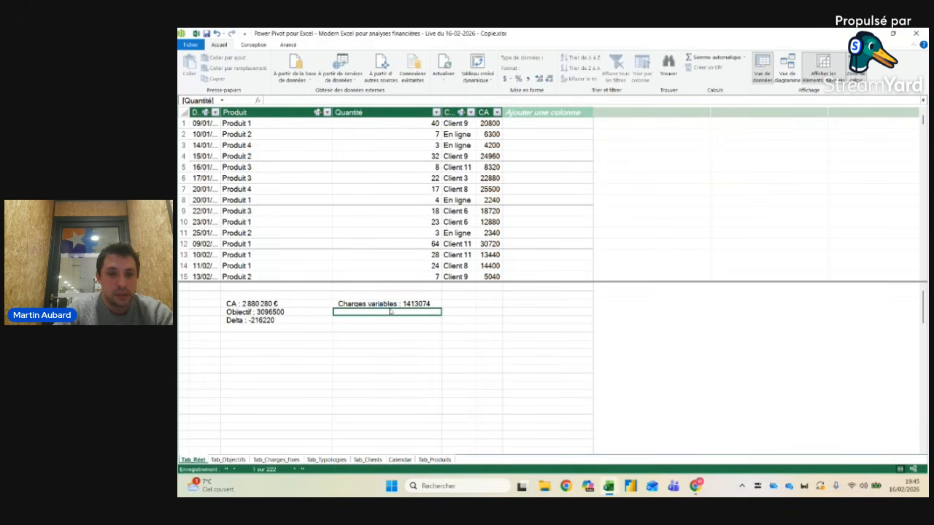
type("Marge")
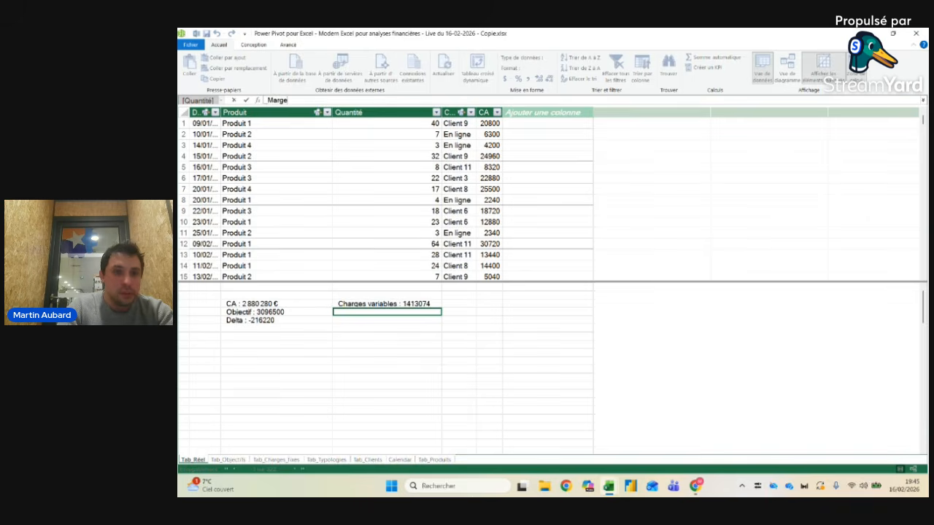
type(" variable")
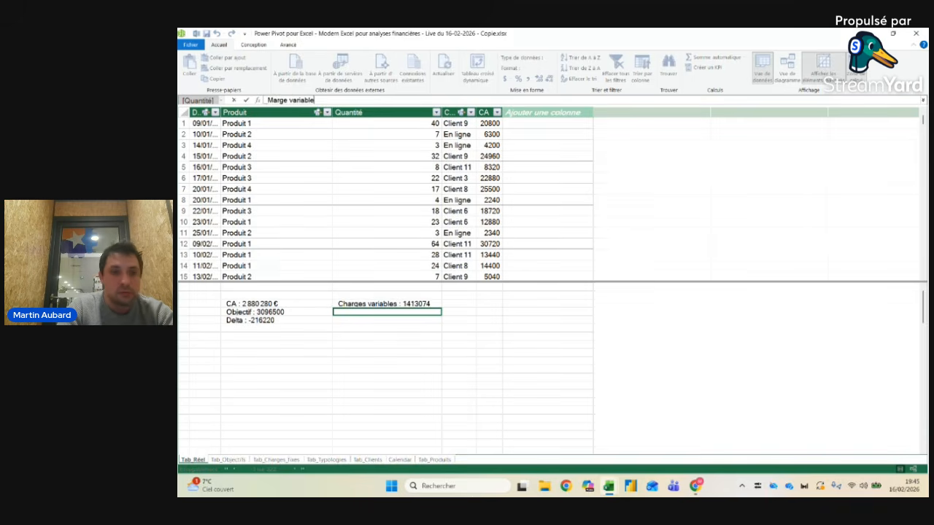
type(":=")
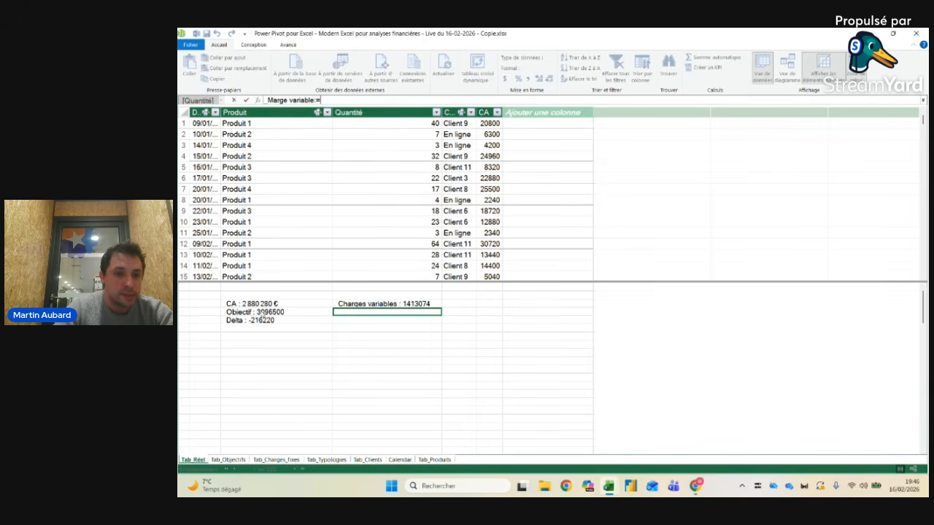
left_click(261, 306)
type("-")
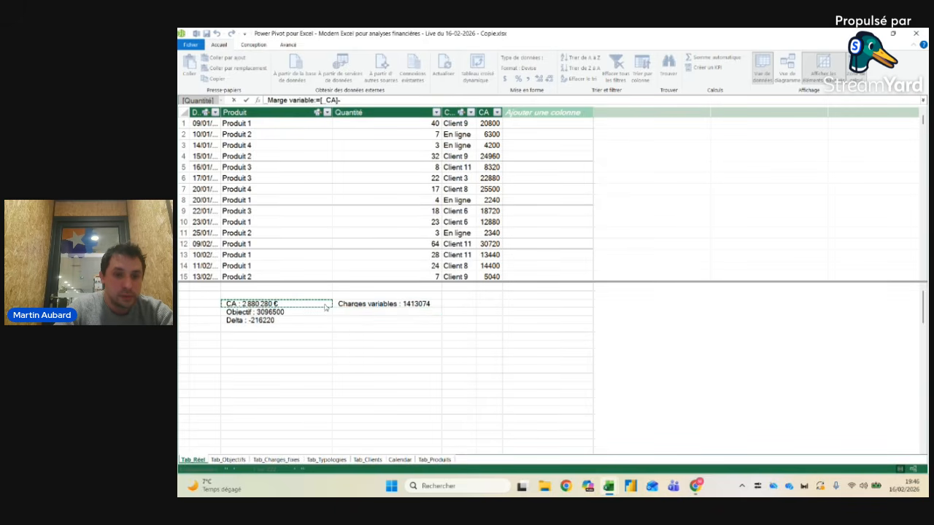
left_click(359, 306)
key("Return")
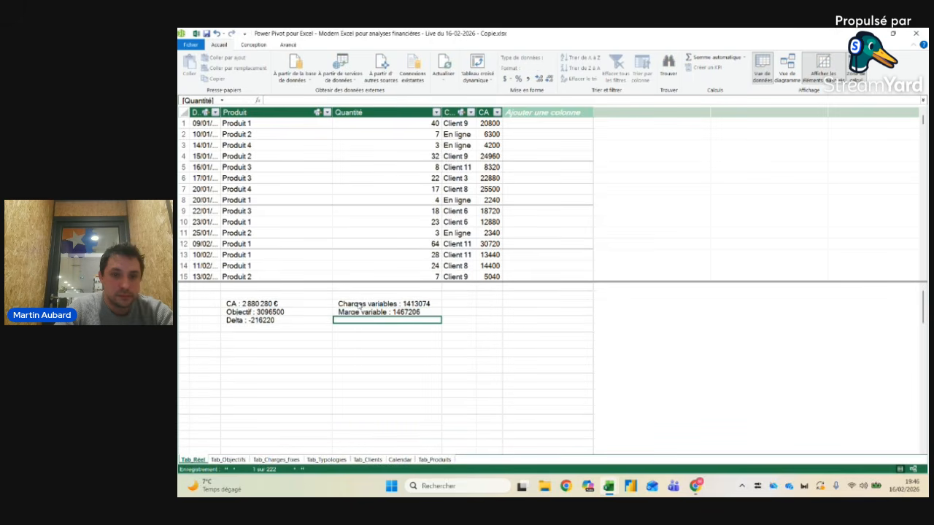
Step: Format the _Objectif, _Delta, _Charges variables and _Marge variable measures as euro currency with no decimals
left_click(293, 318)
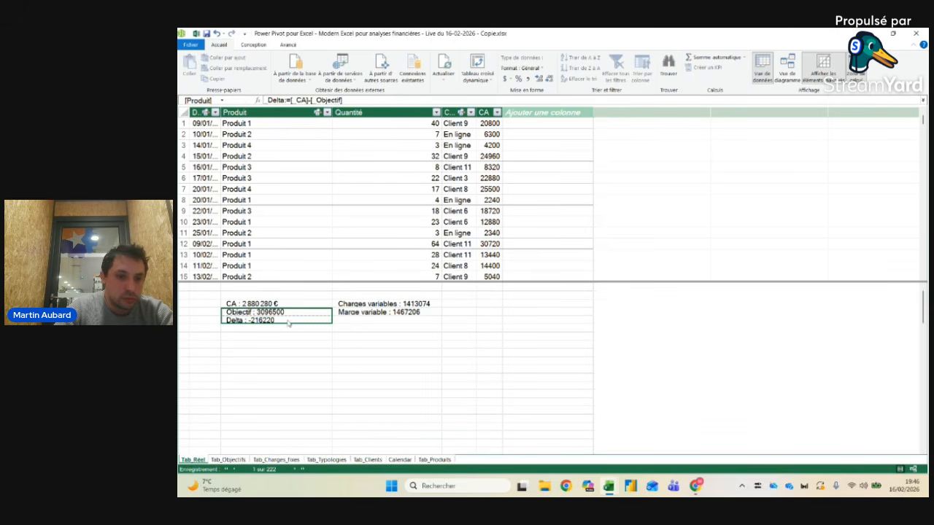
left_click(378, 307)
left_click(378, 312)
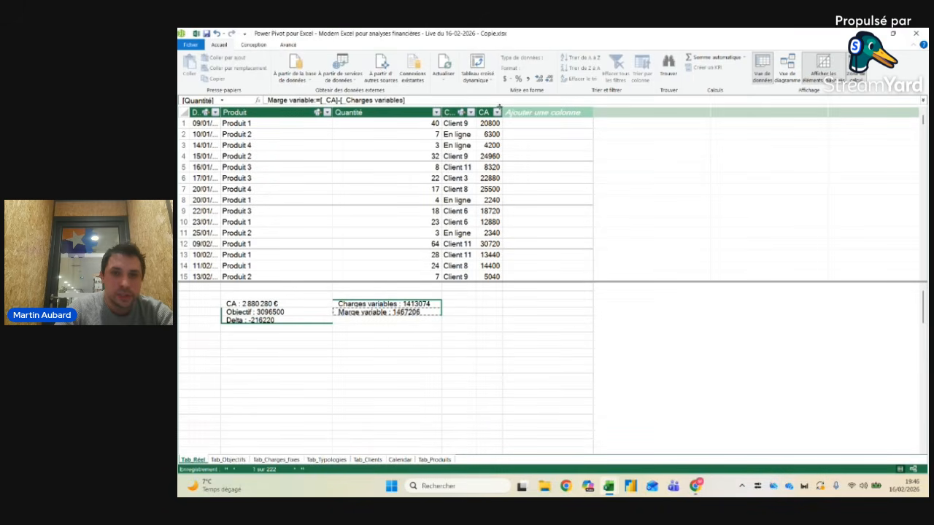
left_click(505, 79)
left_click(531, 89)
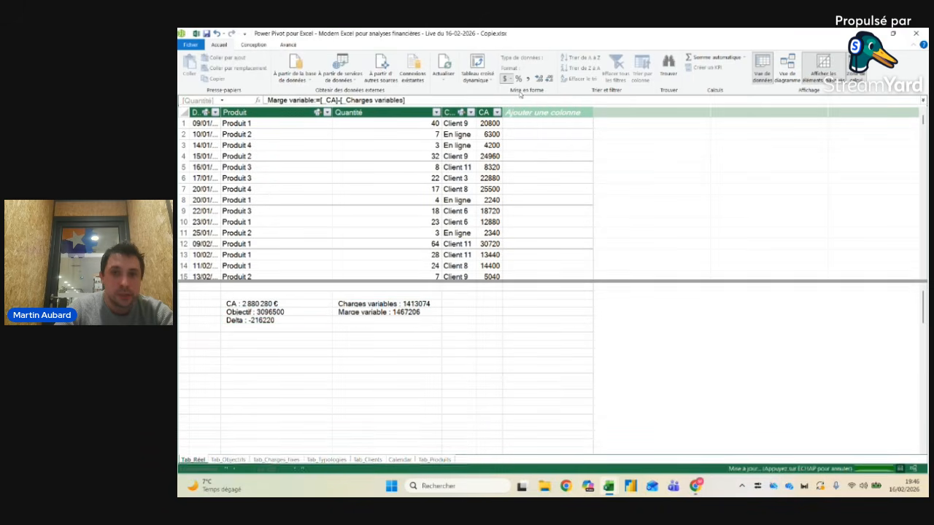
left_click(550, 79)
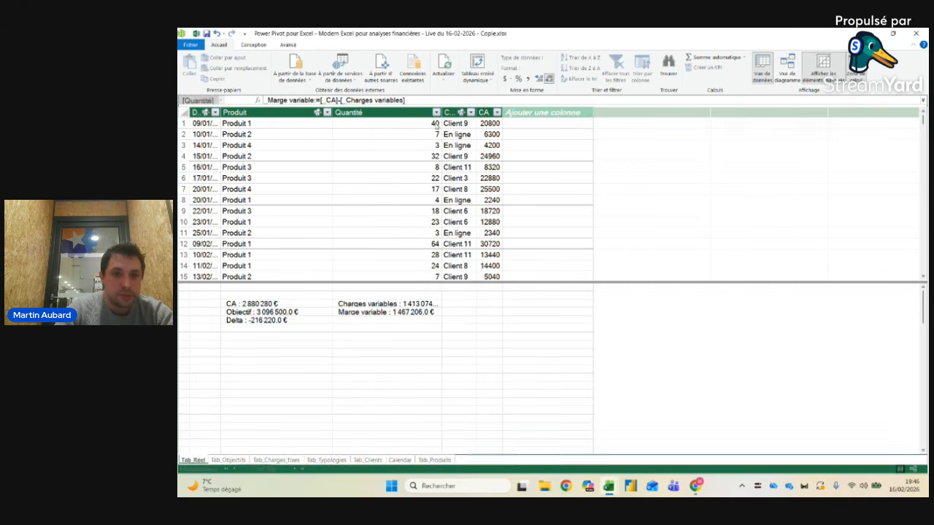
left_click(392, 321)
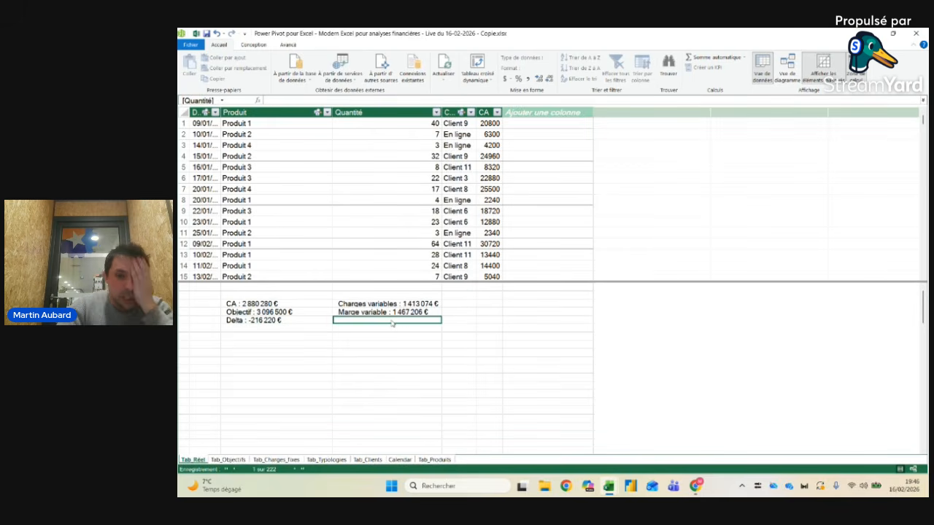
Step: Review the formulas of _CA, _Charges variables and _Marge variable, and glance at the PARAMETRES sheet
left_click(261, 306)
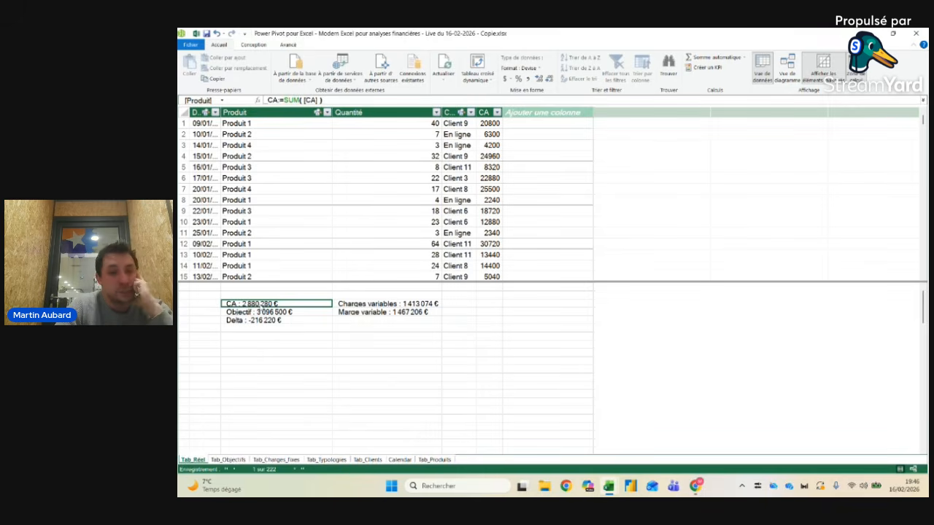
left_click(380, 306)
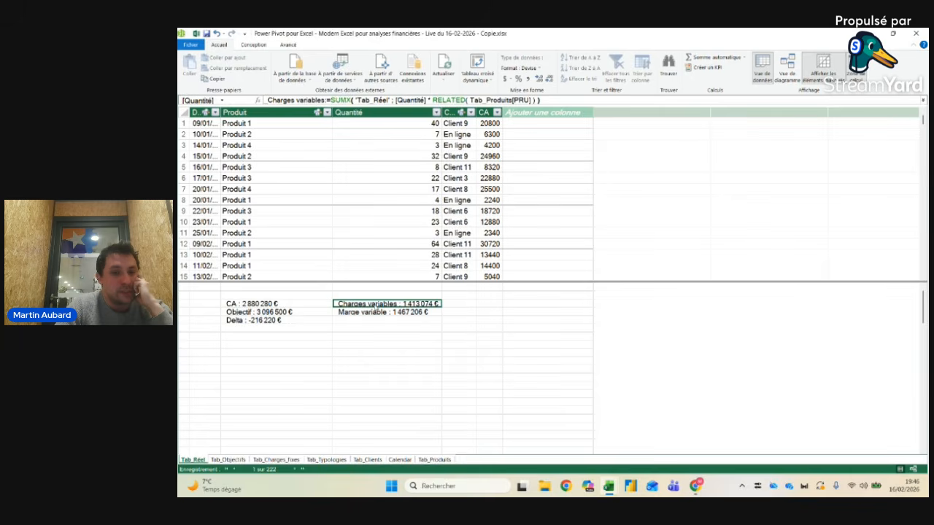
left_click(357, 314)
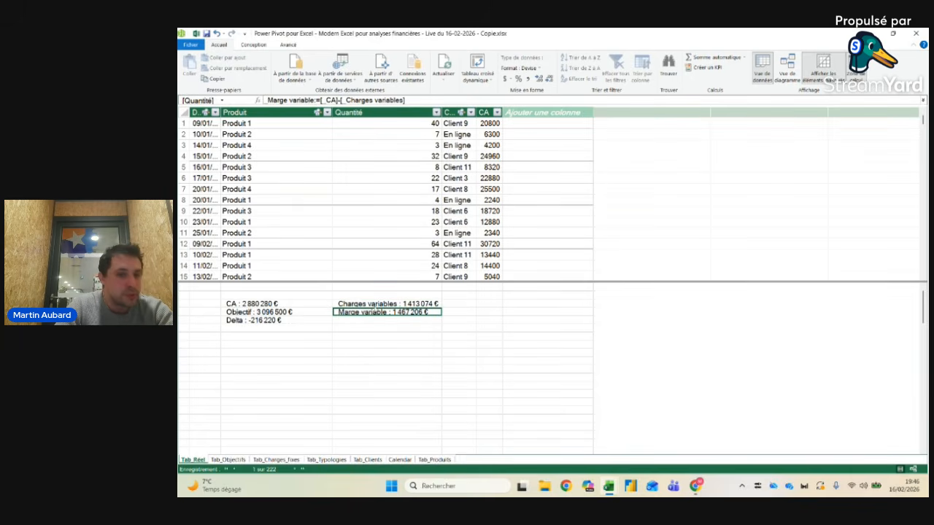
key("alt+Tab")
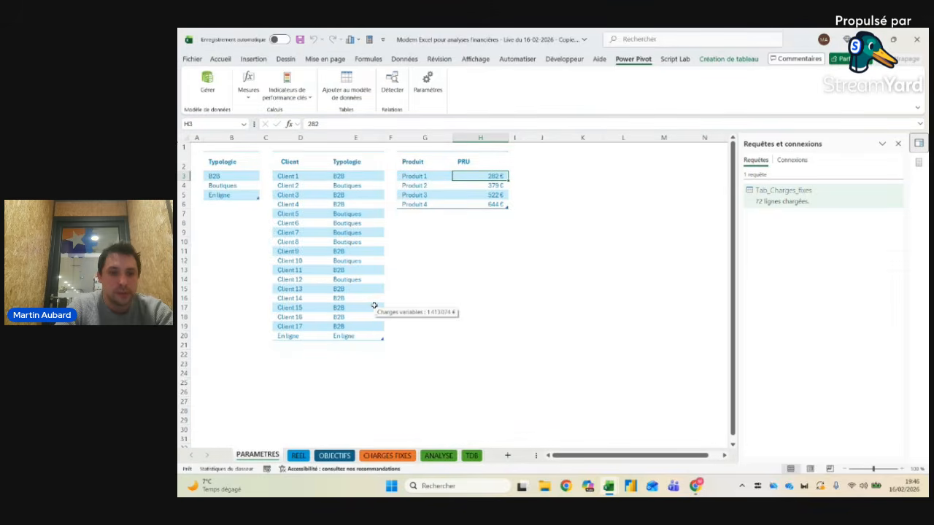
key("alt+Tab")
Step: Create the measure _Charges fixes:= SUM( Tab_Charges_fixes[Montant] ) directly below _Marge variable
left_click(379, 321)
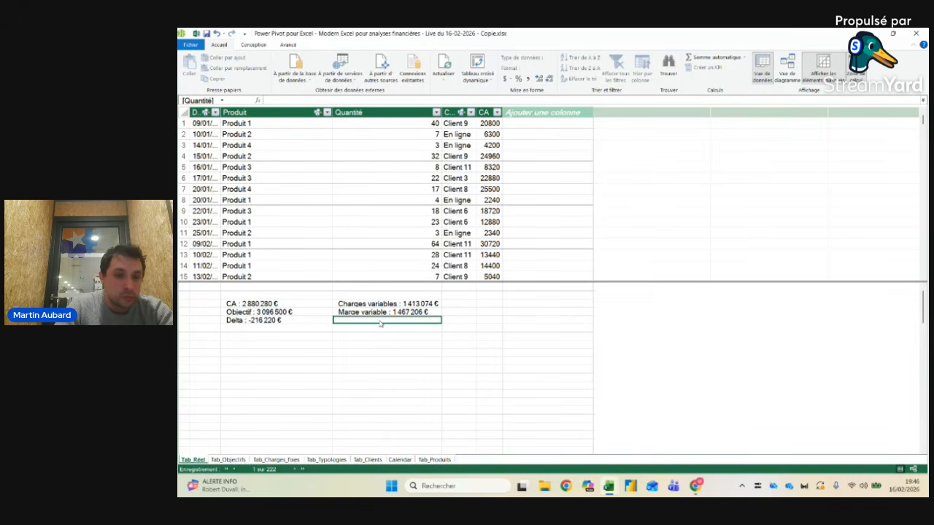
type("Charge")
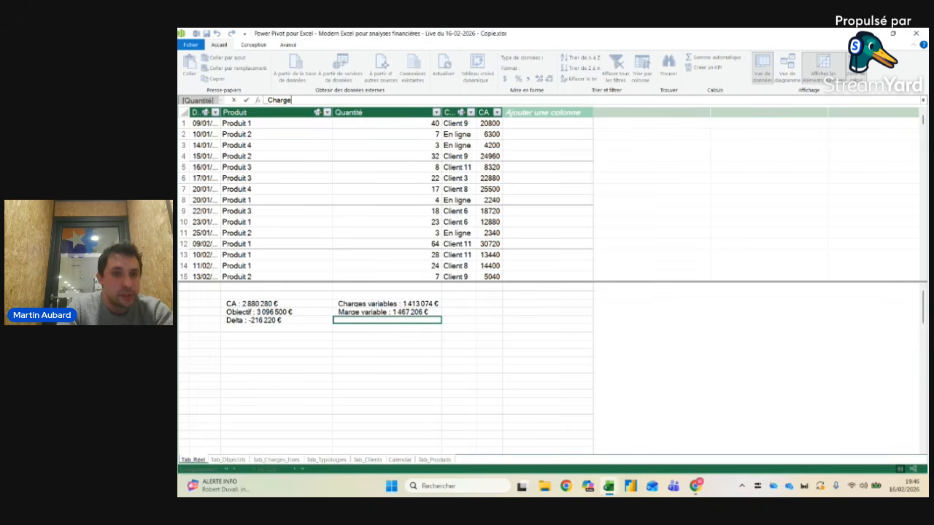
type("s fixes:=")
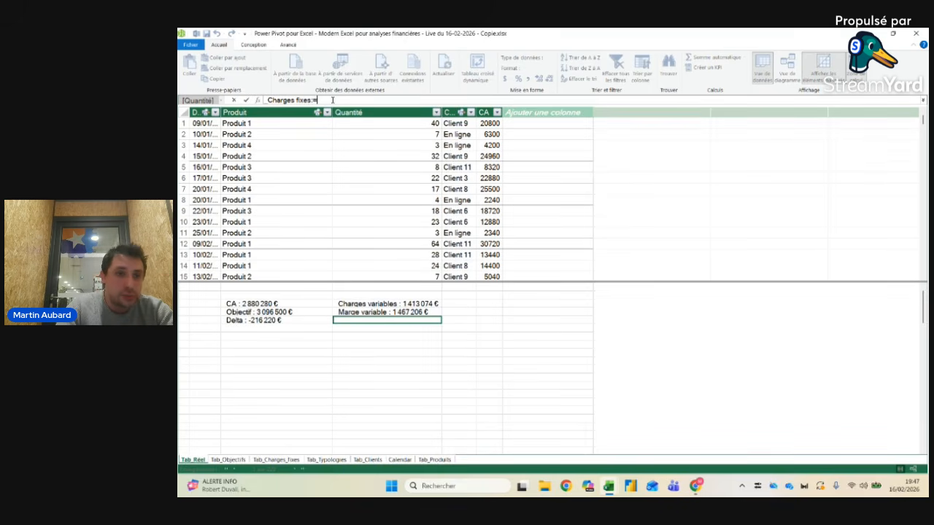
type("SUM(")
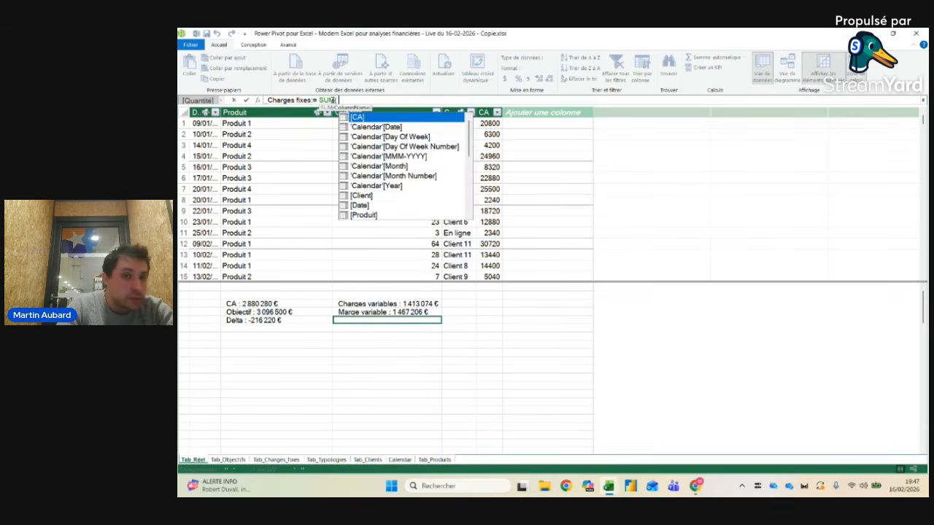
type(" c")
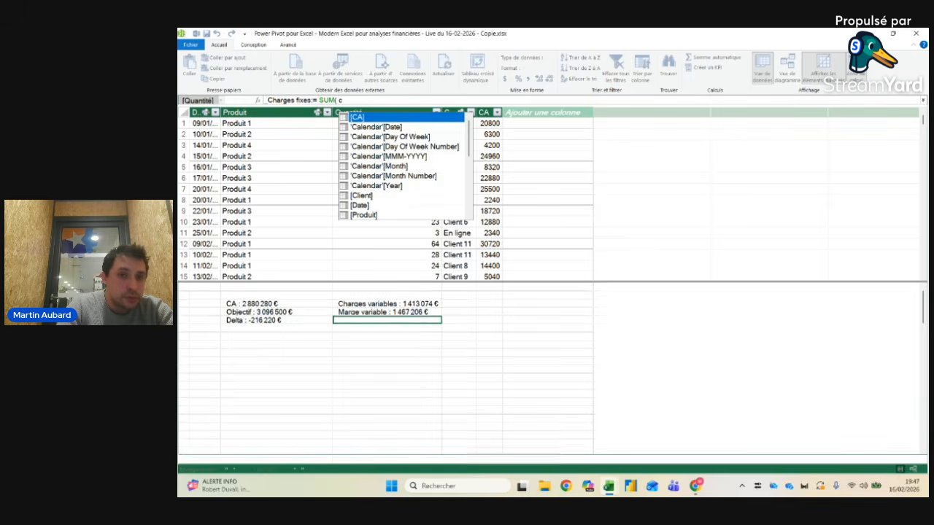
type("harg")
key("Down")
key("Tab")
type(")")
key("Return")
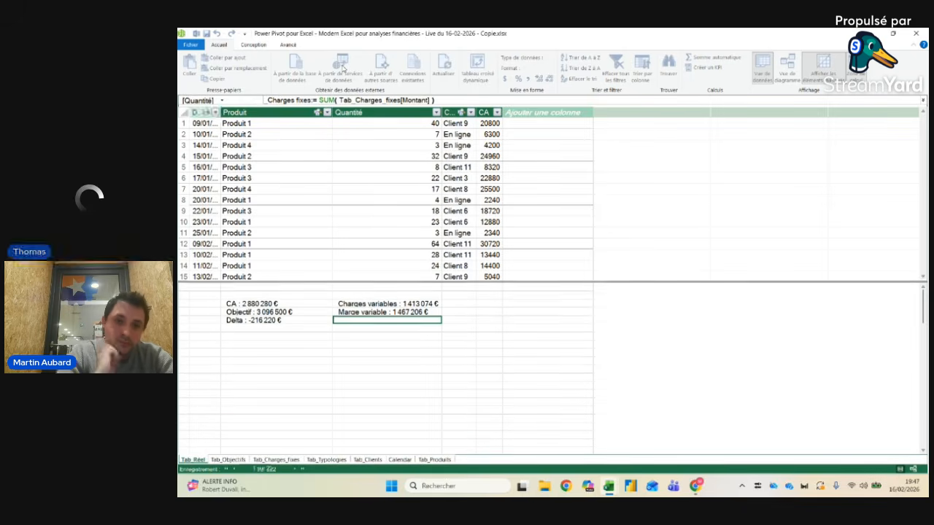
Step: Format the _Charges fixes measure as euro currency with no decimals
left_click(367, 330)
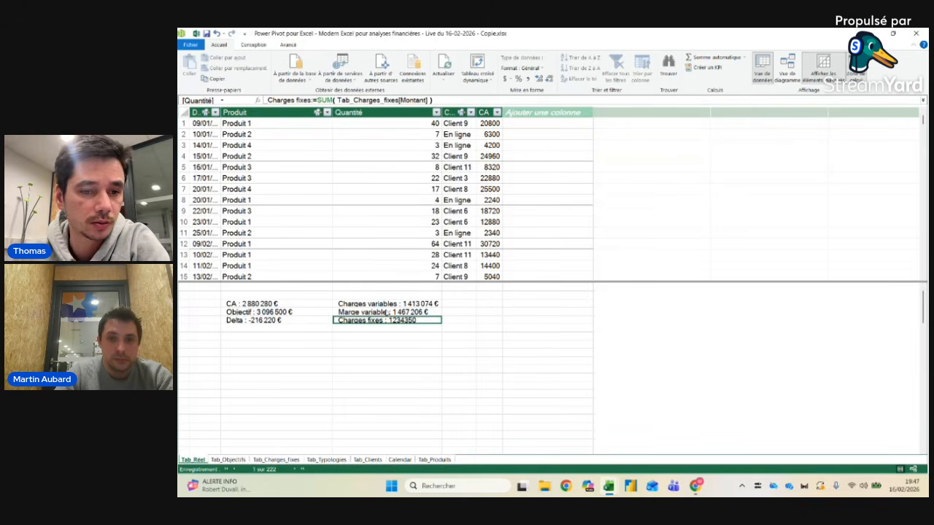
left_click(507, 78)
left_click(521, 89)
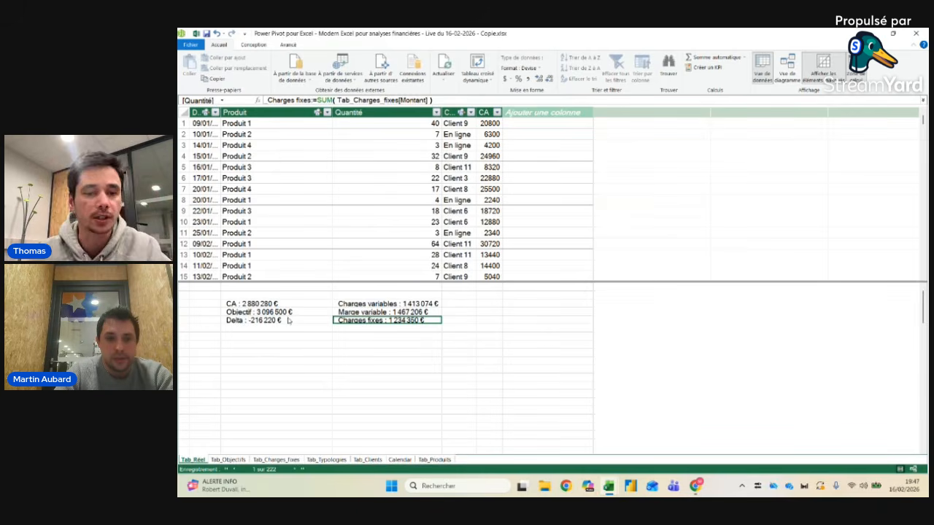
Step: Switch to the Excel workbook's PARAMETRES sheet and select the empty cell J2 beside the Produit table
left_click(258, 305)
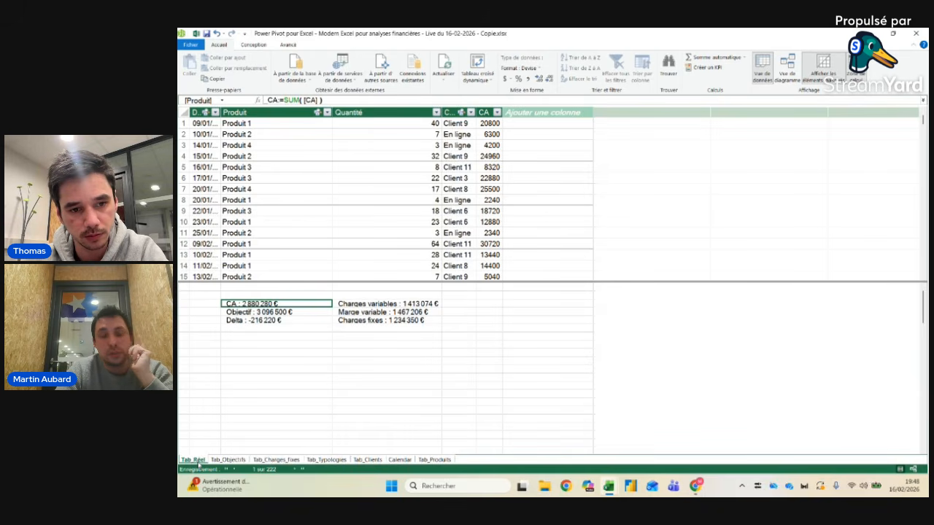
key("alt+Tab")
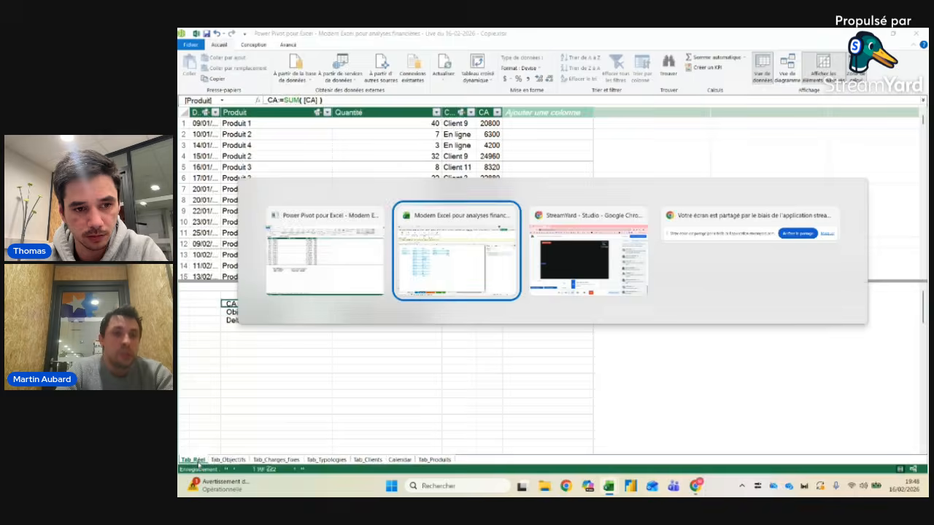
left_click(540, 157)
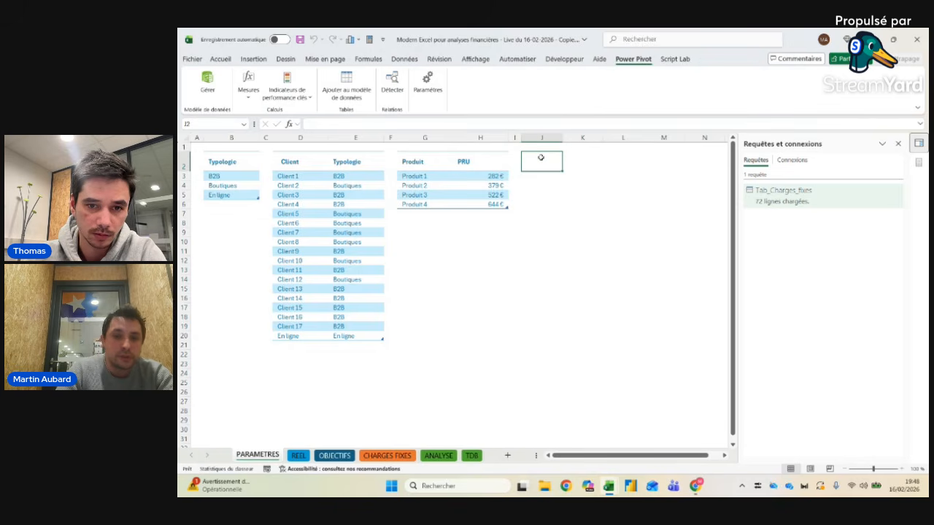
Step: Enter Mesures as a heading in cell J2
type("Tab")
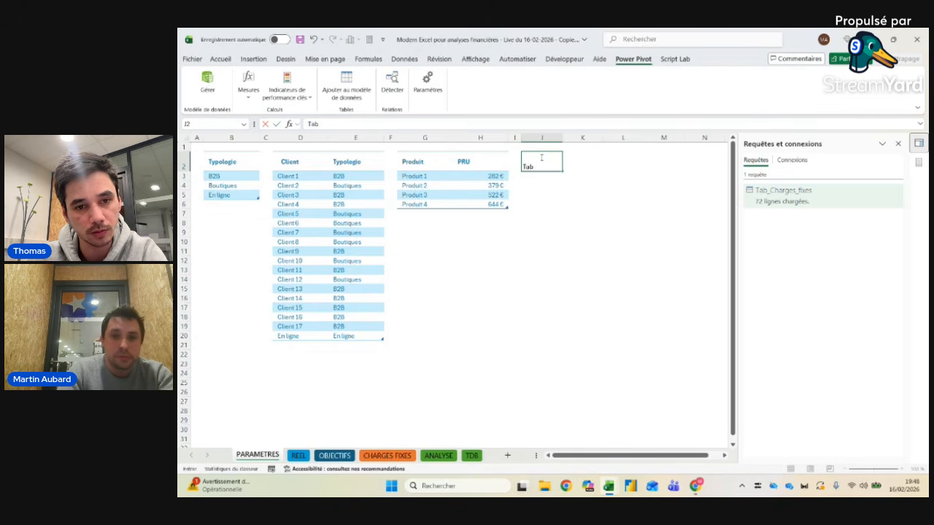
key("BackSpace")
key("BackSpace")
type("mesure")
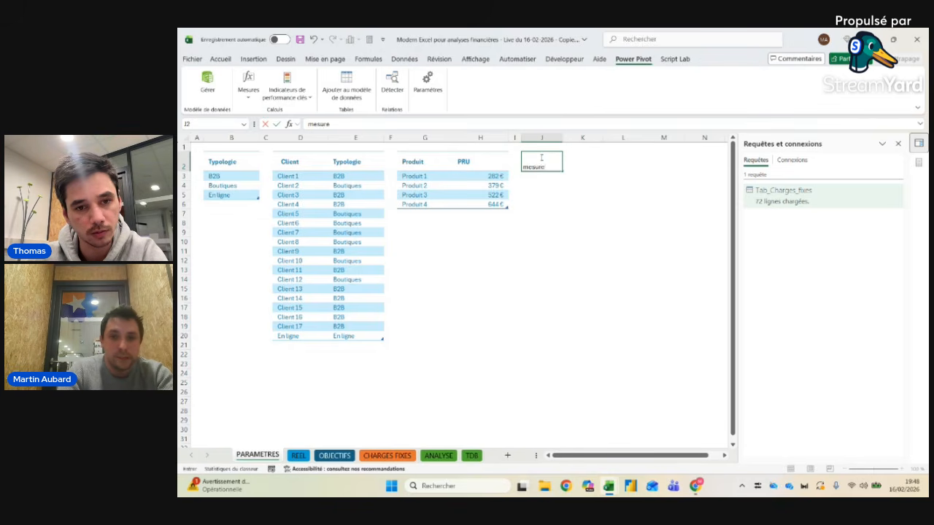
key("BackSpace")
key("BackSpace")
key("BackSpace")
key("BackSpace")
type("Mesures")
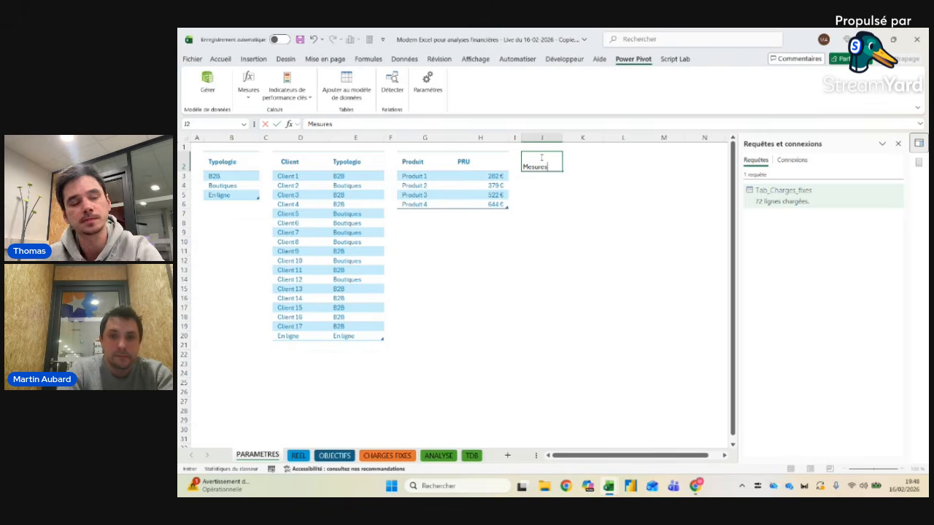
key("Return")
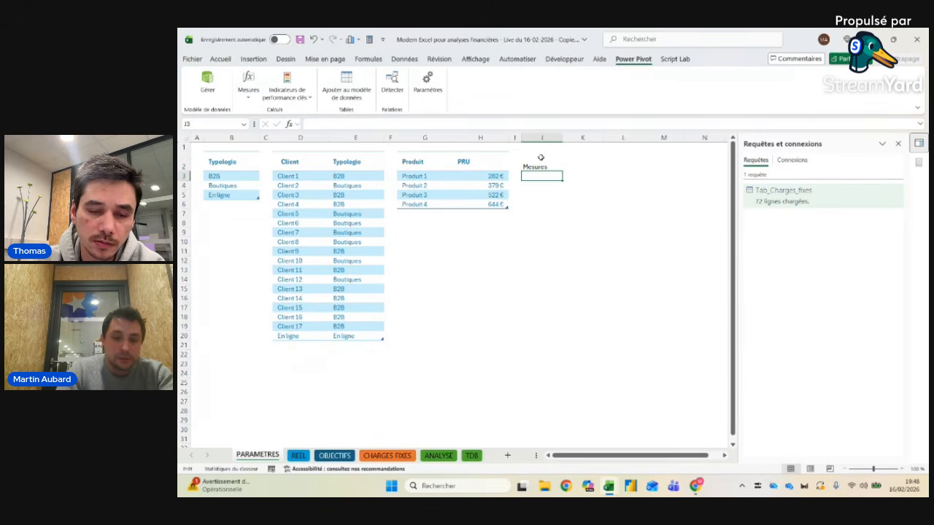
Step: Enter Col1 in J2 with an underscore in J3, and extend the headings across to Col4 in M2
left_click(541, 157)
type("Col1")
key("Return")
key("shift+Up")
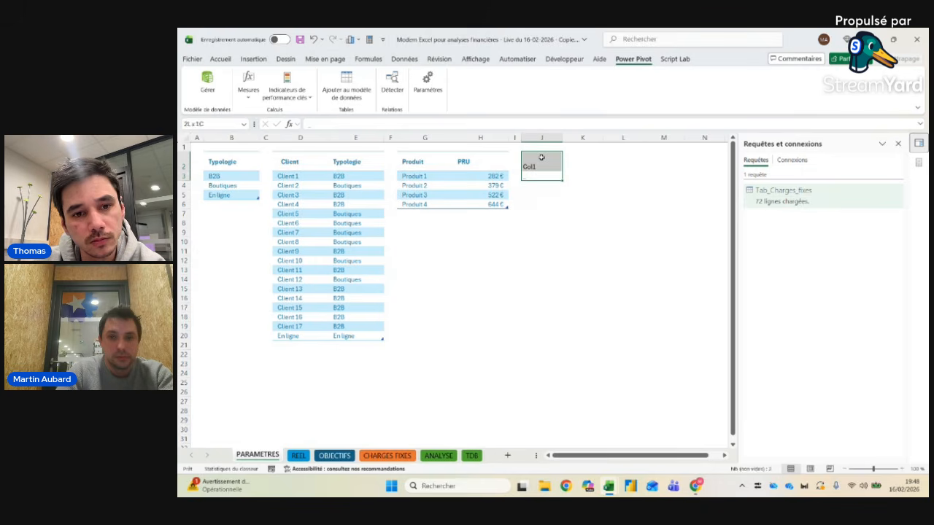
left_click(542, 158)
left_click_drag(563, 170, 687, 174)
Step: Copy the underscore from J3 across the row under the headings, through M3
left_click(529, 181)
key("ctrl+c")
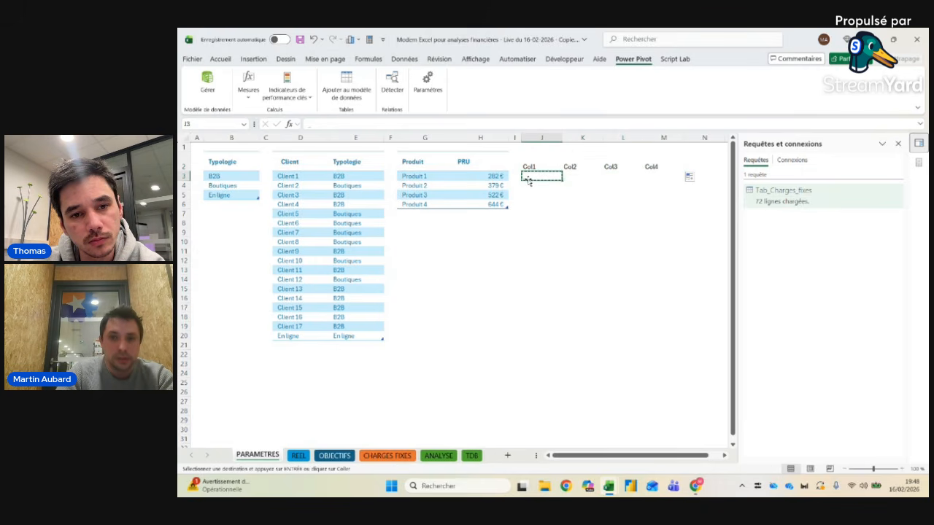
key("shift+Right")
key("shift+Right")
key("shift+Right")
key("ctrl+v")
Step: Format J2:M3 as a light blue table with headers
key("Up")
key("Escape")
key("shift+Right")
key("shift+Right")
key("shift+Right")
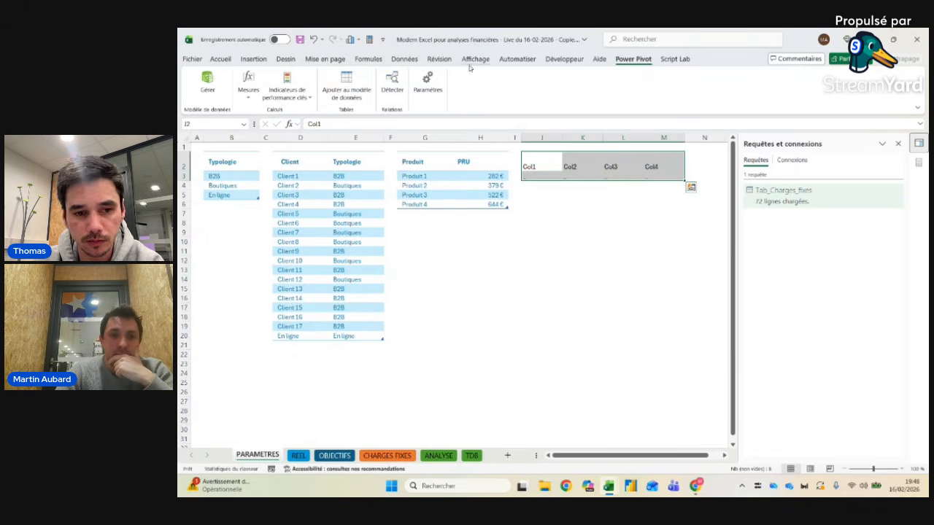
left_click(233, 59)
left_click(580, 86)
left_click(683, 126)
left_click(569, 310)
left_click(577, 322)
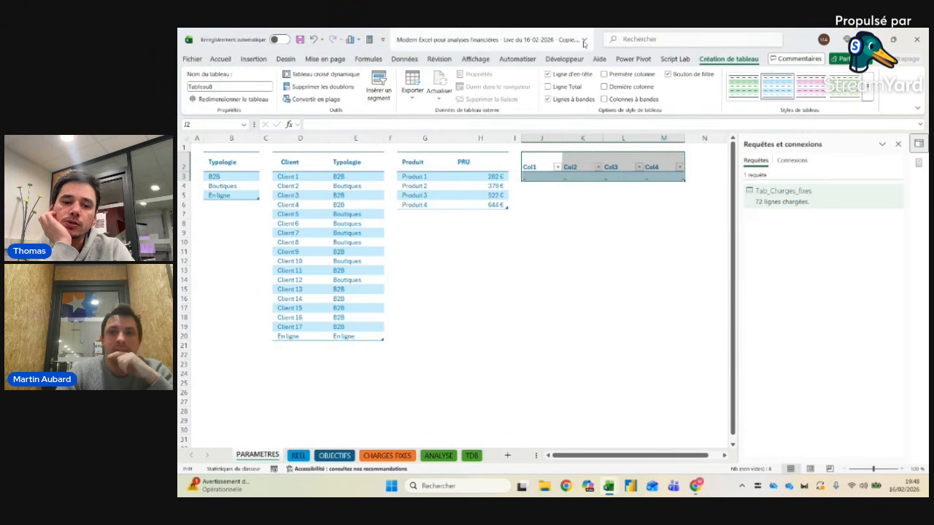
Step: Add the Col1 to Col4 table to the data model and compare it with its source on the PARAMETRES sheet
left_click(649, 59)
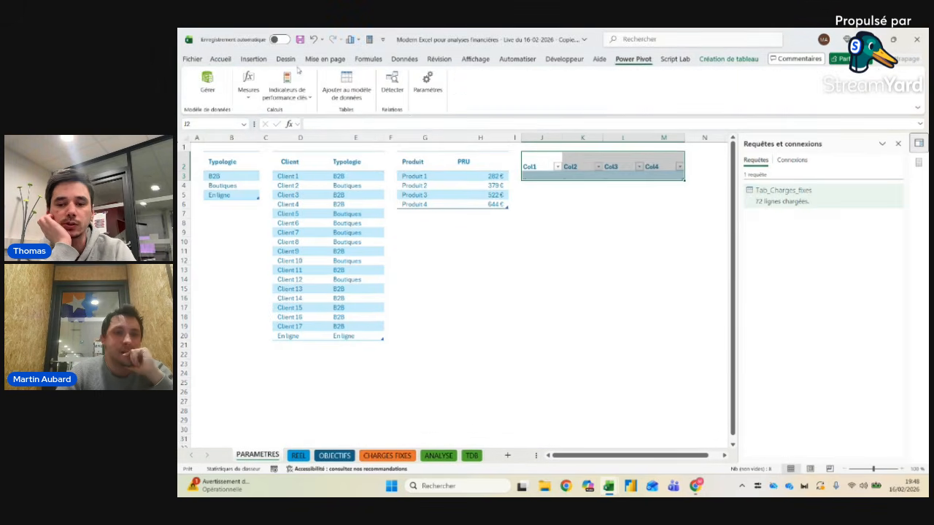
left_click(350, 87)
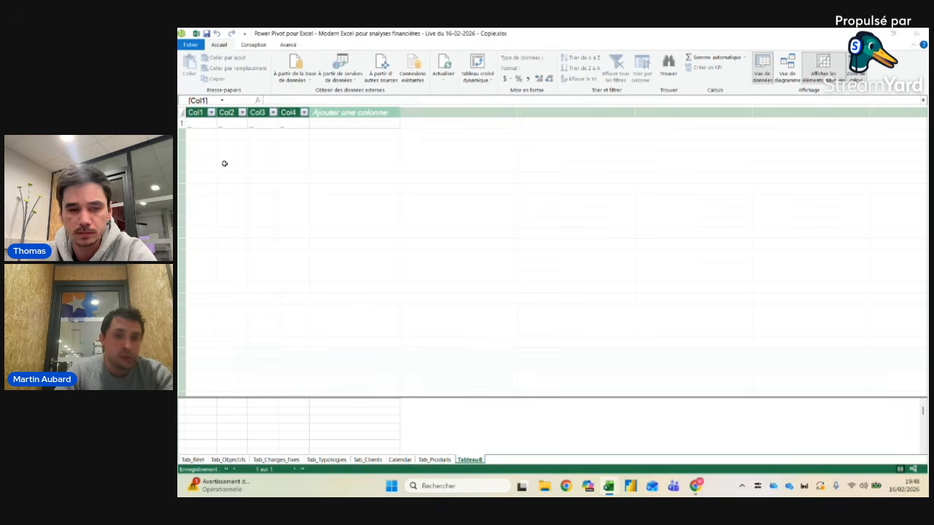
key("alt+Tab")
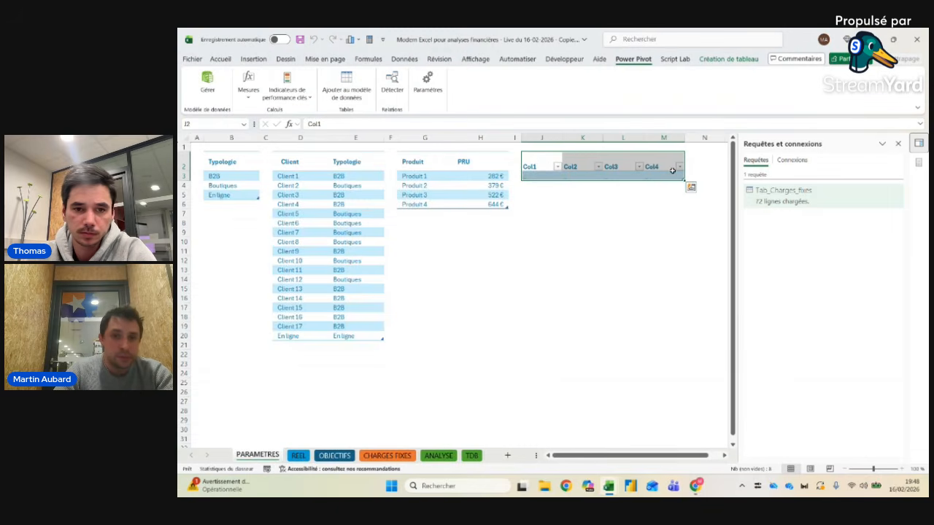
key("alt+Tab")
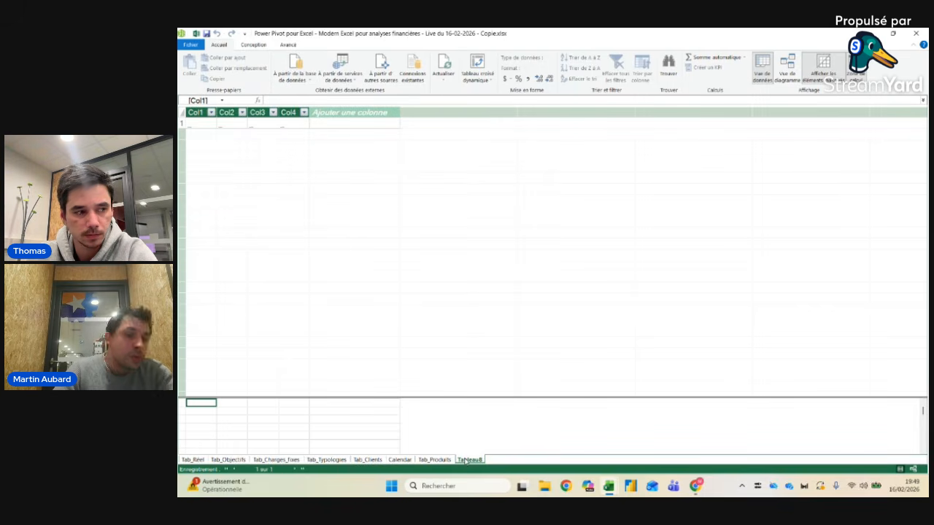
key("alt+Tab")
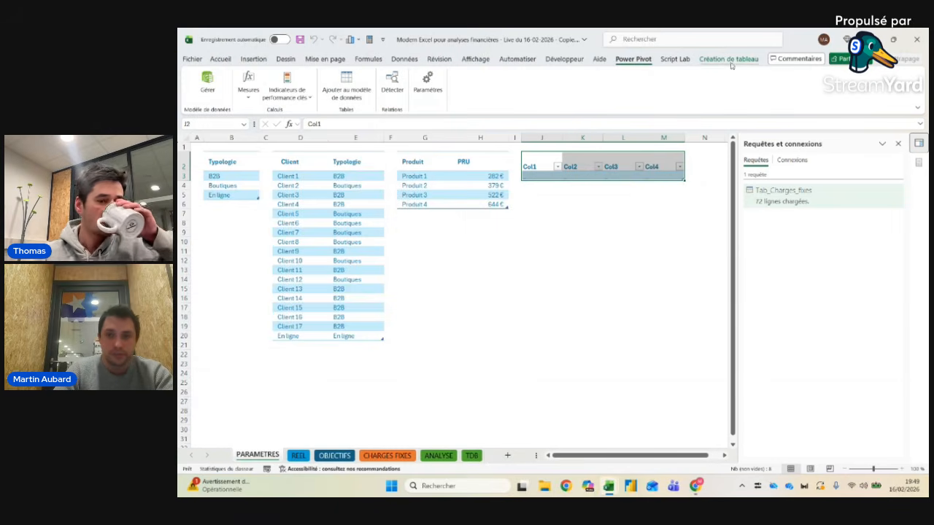
key("alt+Tab")
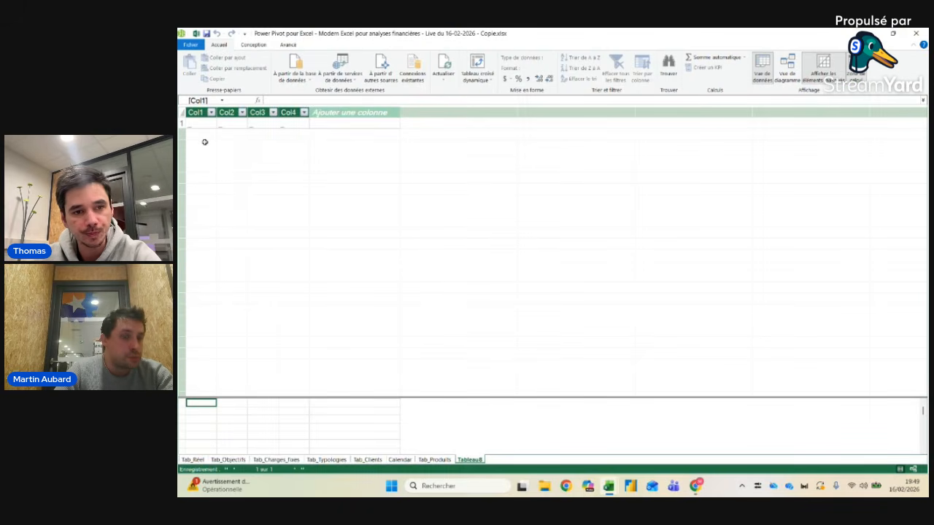
key("alt+Tab")
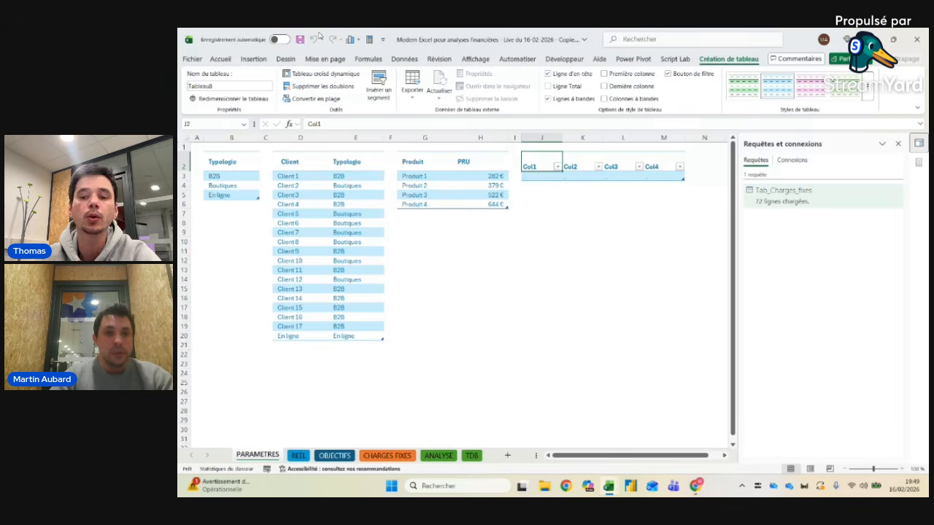
Step: Permanently delete the placeholder table with Col1 to Col4 from the data model in Power Pivot
left_click(537, 294)
key("alt+Tab")
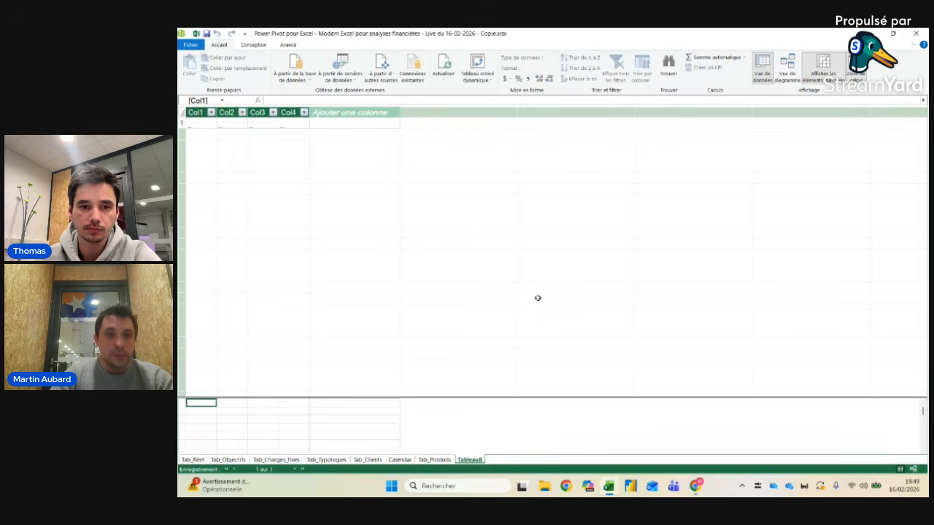
right_click(464, 462)
left_click(492, 410)
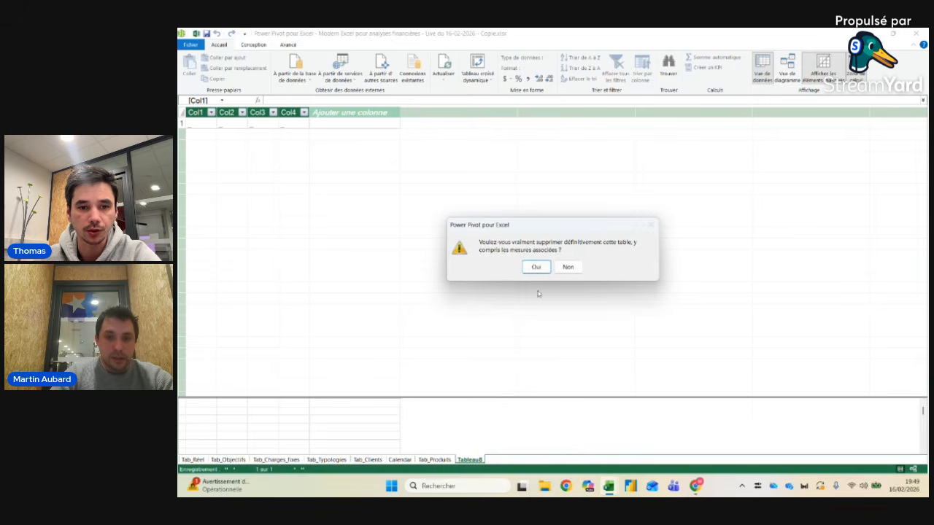
left_click(535, 268)
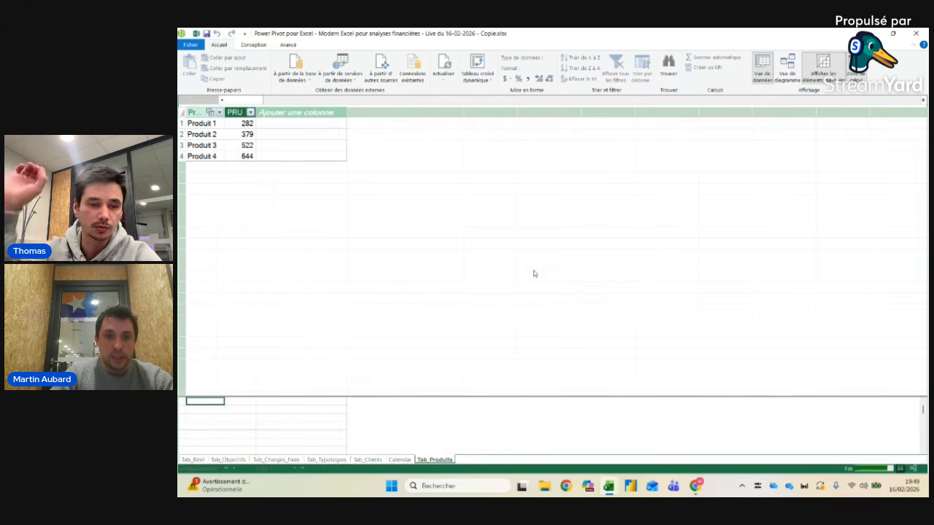
Step: Delete columns J to M holding the Col1 to Col4 table from the PARAMETRES sheet in Excel
key("alt+Tab")
left_click_drag(541, 138, 664, 139)
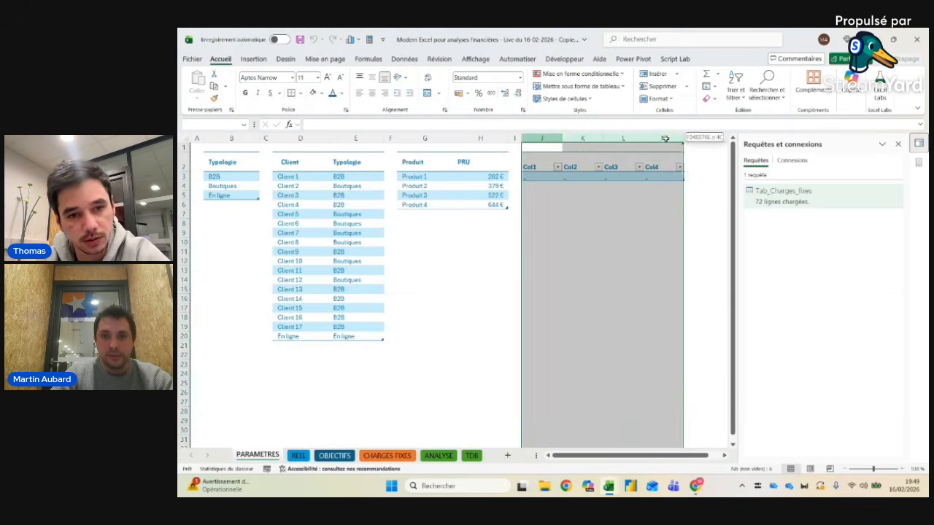
key("Delete")
left_click(525, 183)
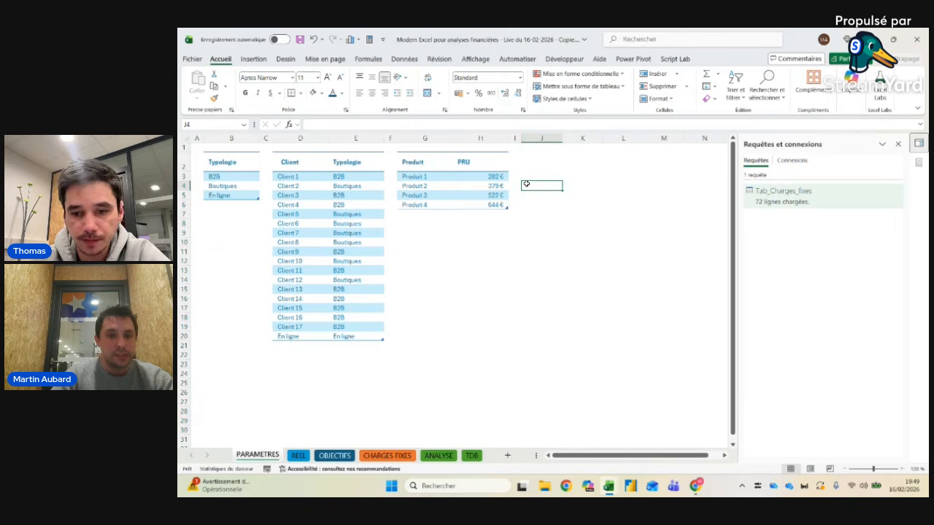
Step: Move the Calendar table after Tab_Produits in the Power Pivot table order and open Tab_Réel
key("alt+Tab")
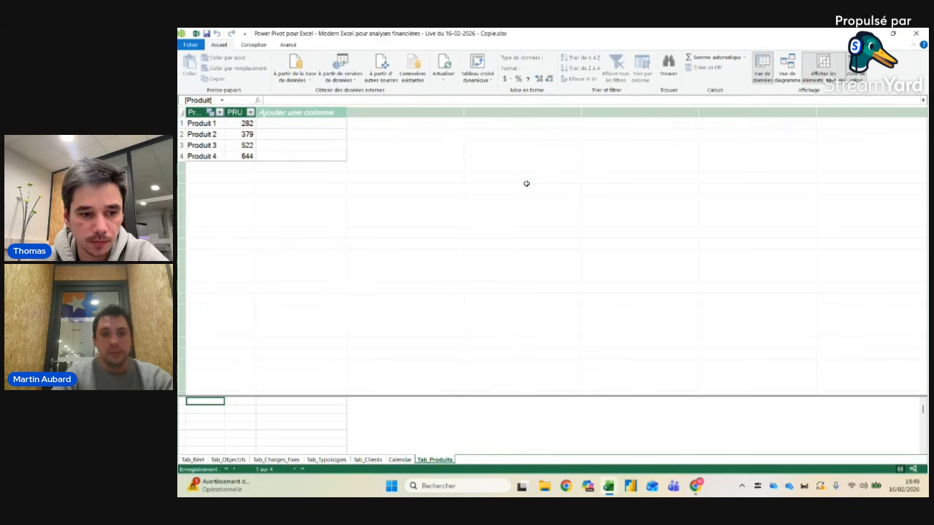
left_click(399, 460)
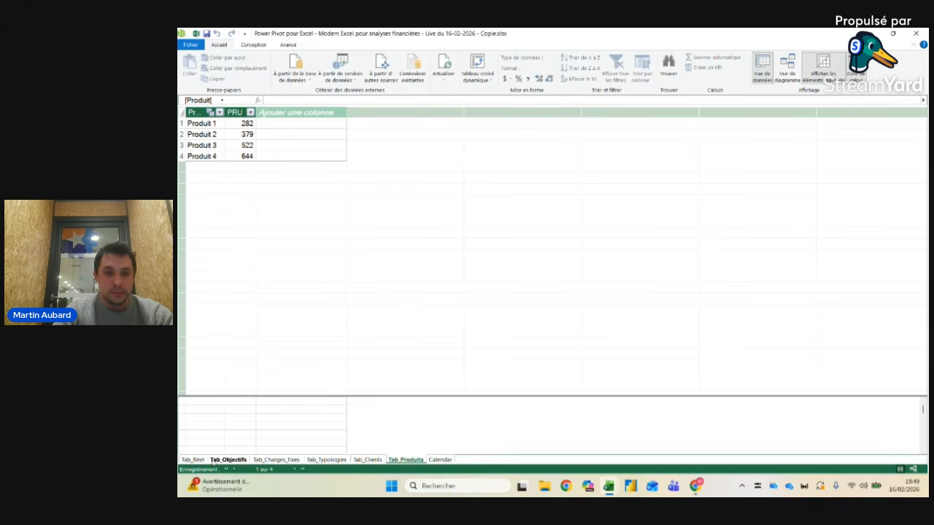
left_click(194, 459)
Step: Create the measure _Résultat:=[_Marge variable]-[_Charges fixes] below _Charges fixes in Tab_Réel's calculation area
left_click(244, 330)
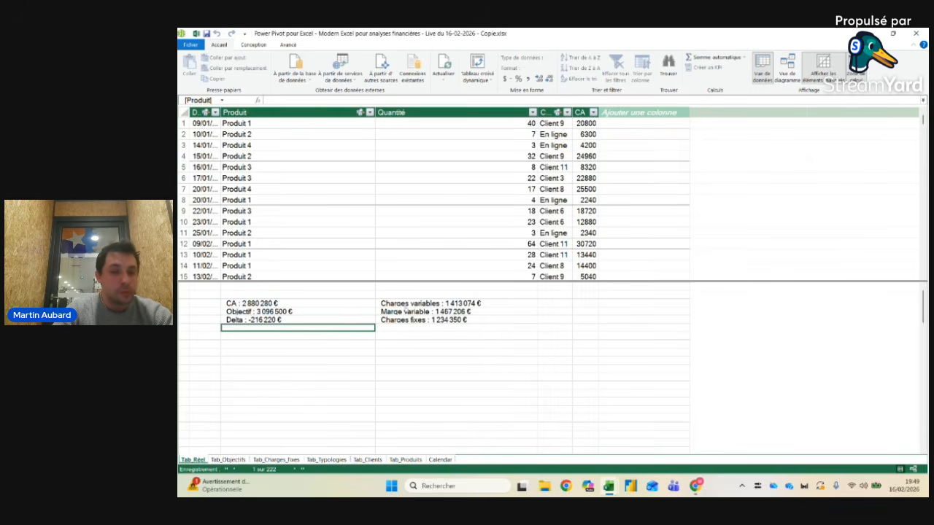
left_click(439, 297)
left_click(422, 329)
type("Ré")
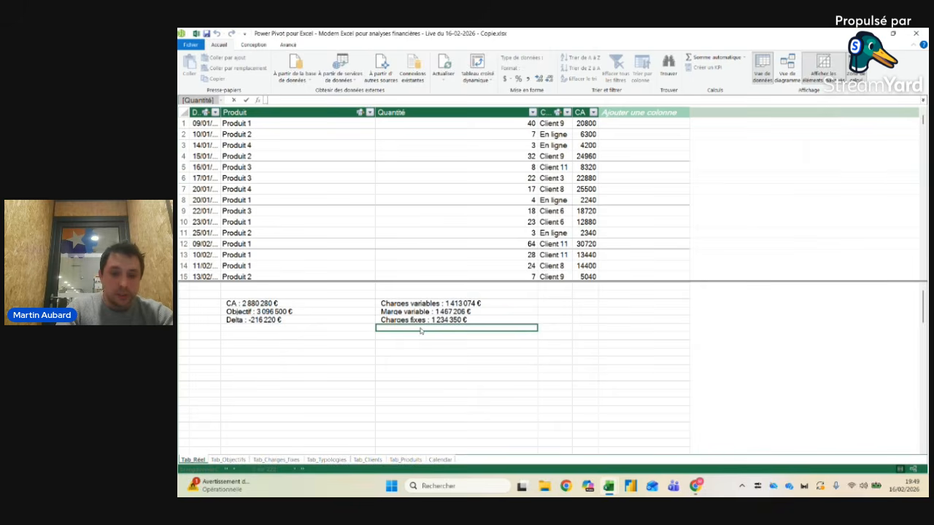
type("sultat:=")
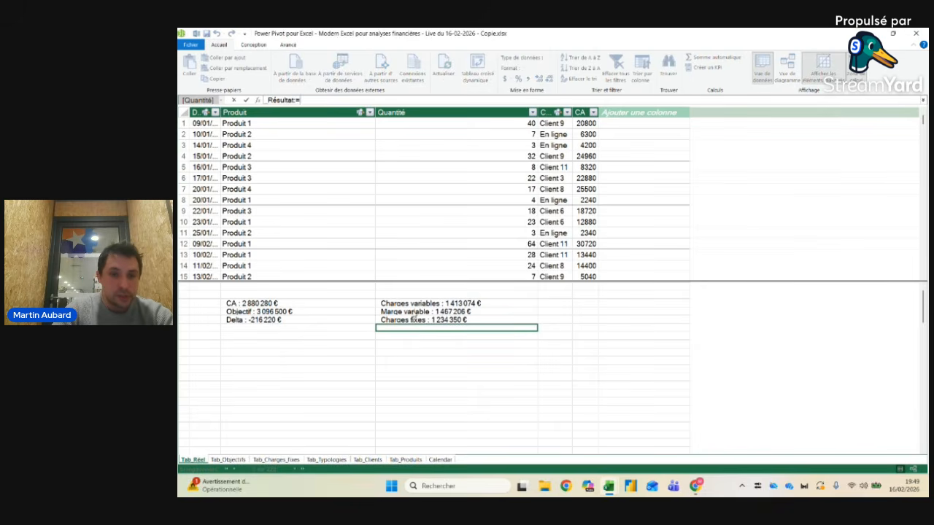
left_click(416, 313)
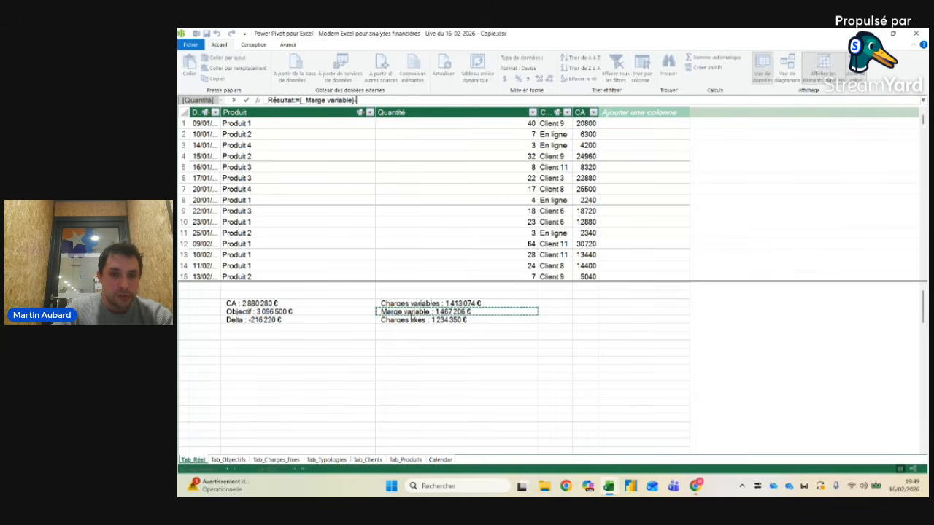
type("-")
left_click(410, 321)
key("Return")
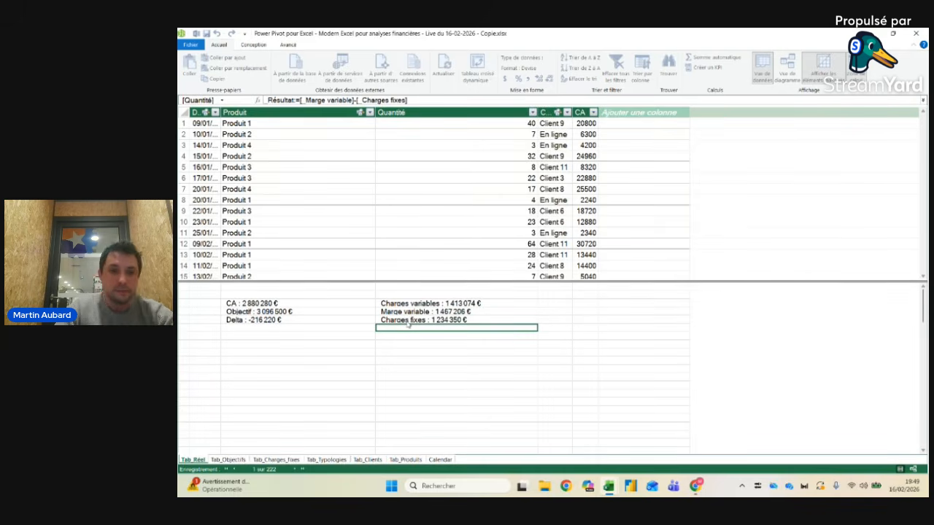
Step: Format the _Résultat measure as euro currency without decimals
left_click(506, 79)
left_click(512, 90)
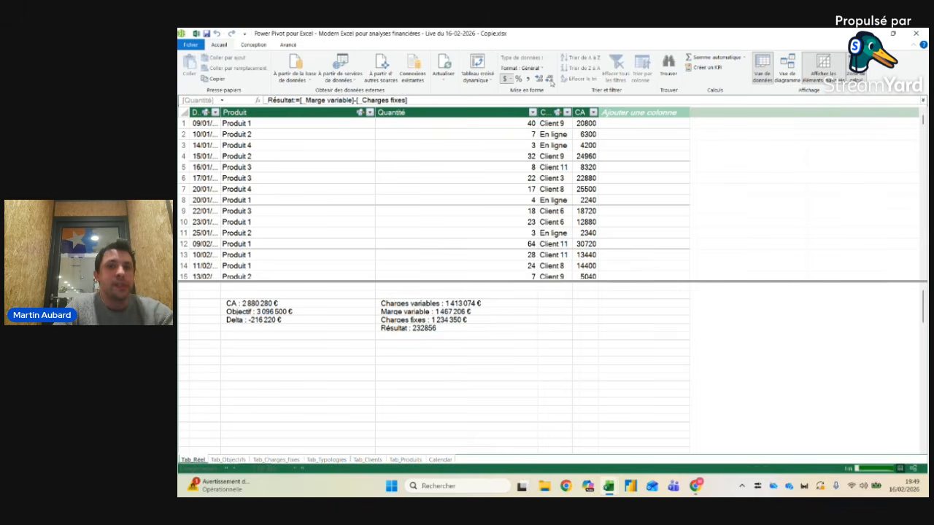
left_click(550, 80)
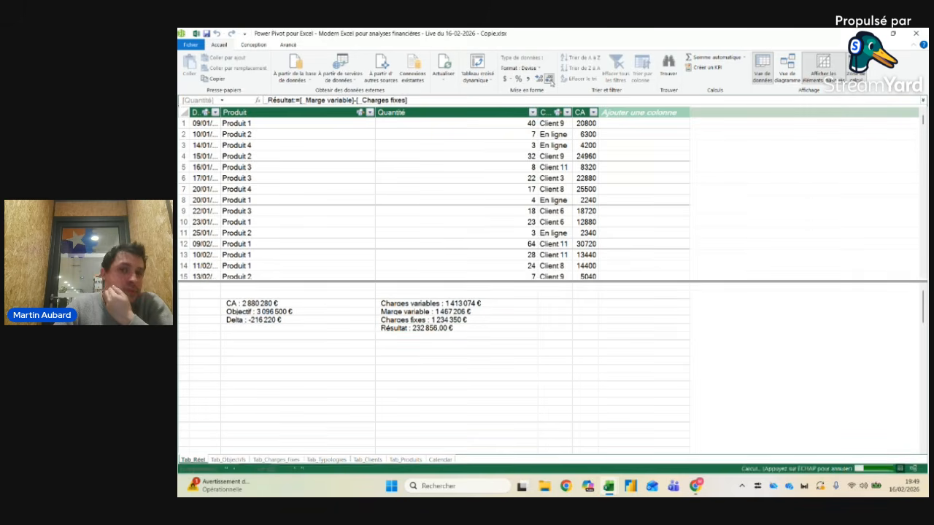
left_click(550, 81)
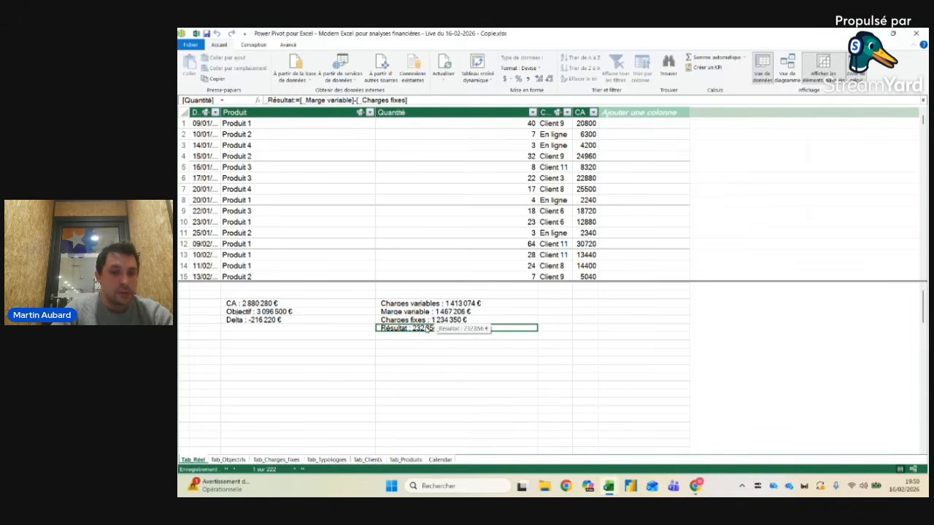
left_click_drag(289, 306, 407, 329)
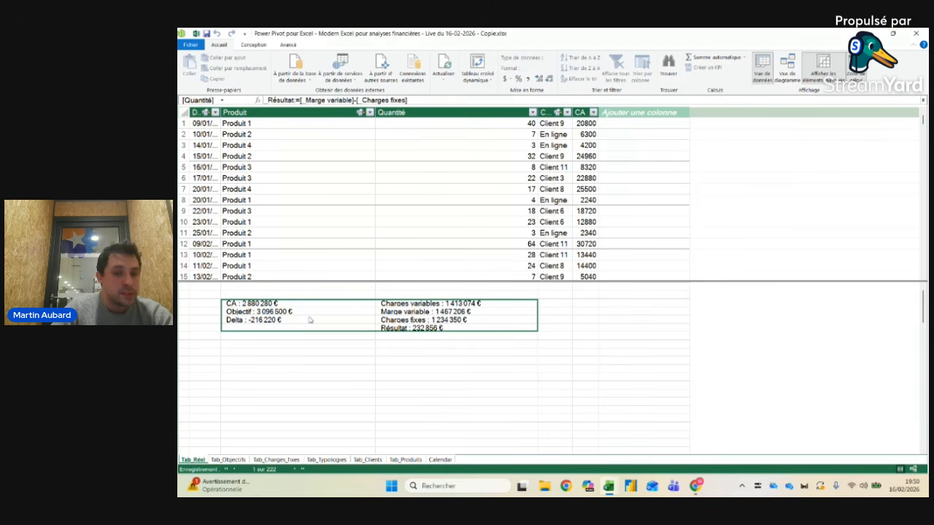
left_click(283, 305)
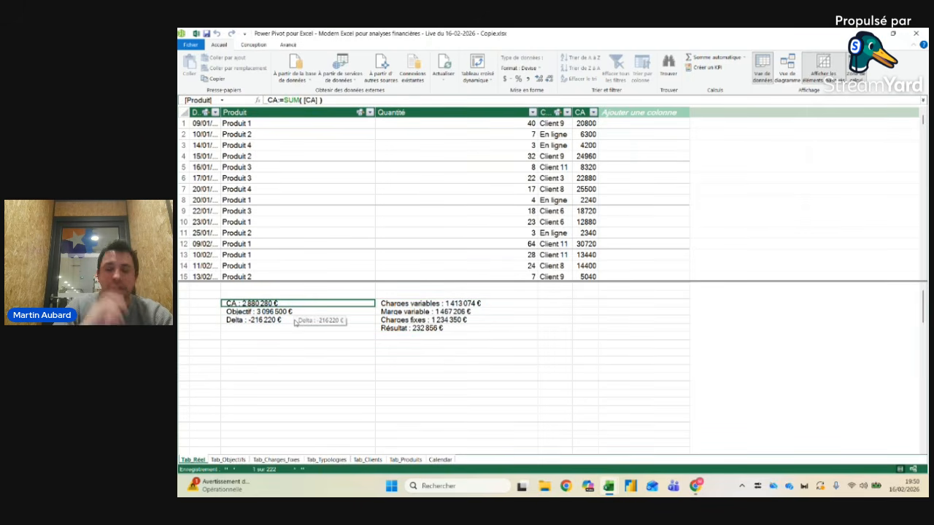
left_click(295, 322)
left_click_drag(295, 321, 429, 335)
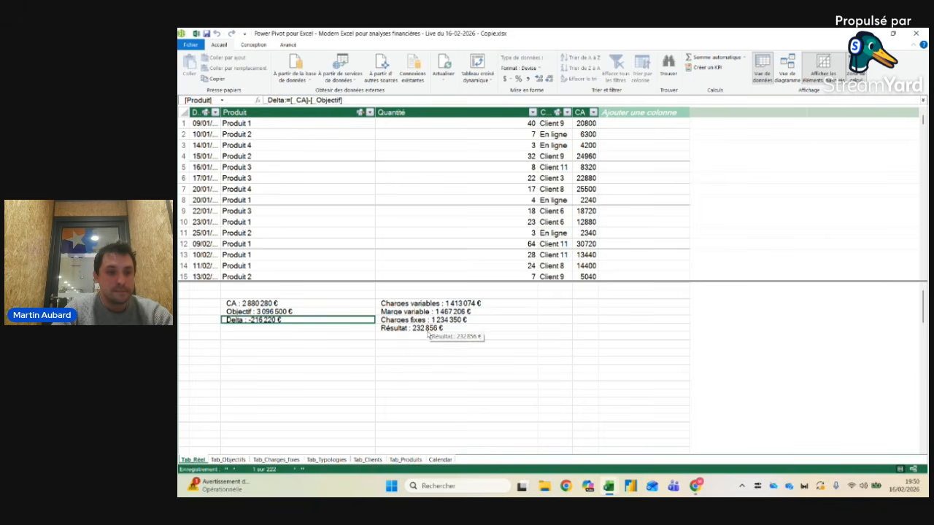
Step: Insert an empty column between the two pivot tables on the ANALYSE sheet in Excel
key("alt+Tab")
left_click(439, 455)
left_click(329, 310)
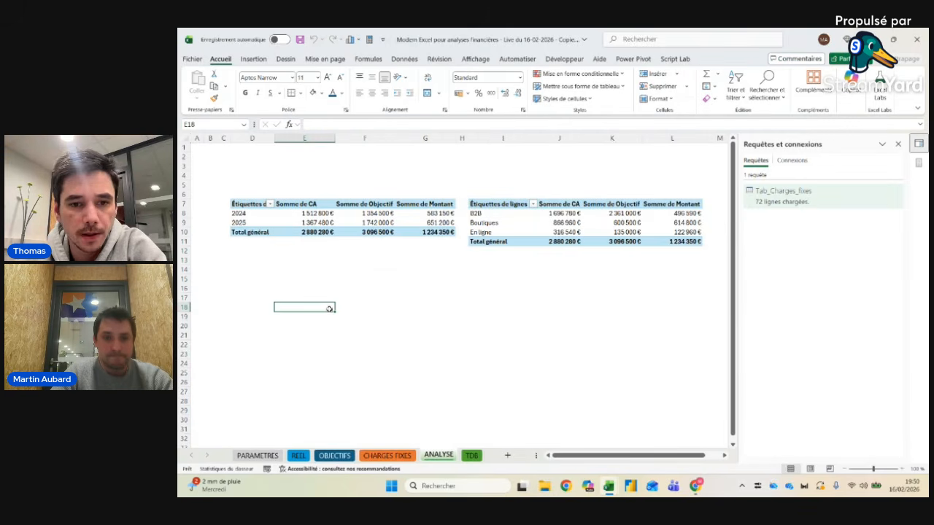
left_click(480, 138)
key("ctrl+plus")
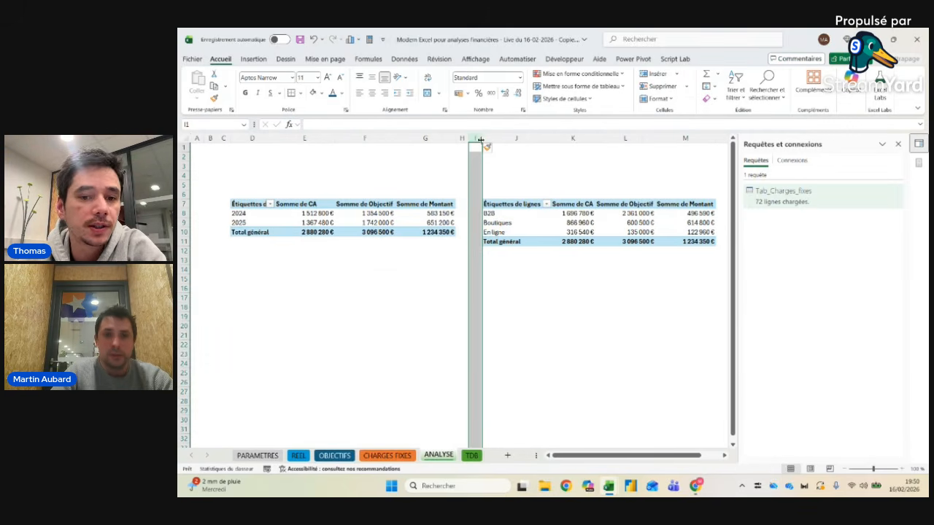
left_click(388, 175)
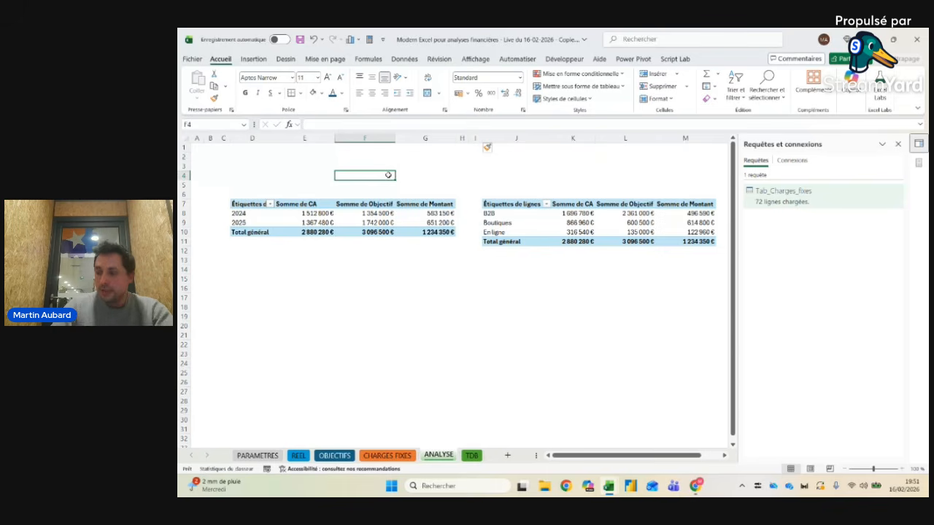
left_click(369, 213)
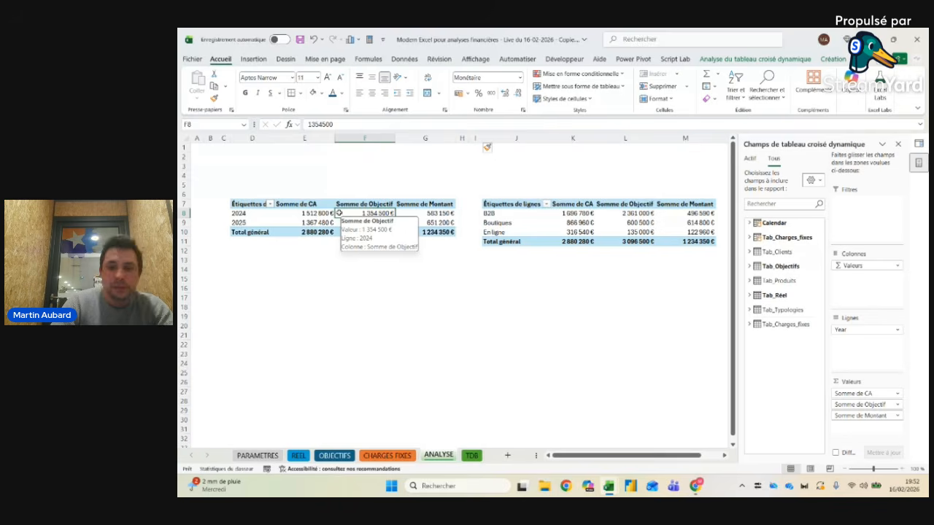
key("alt+Tab")
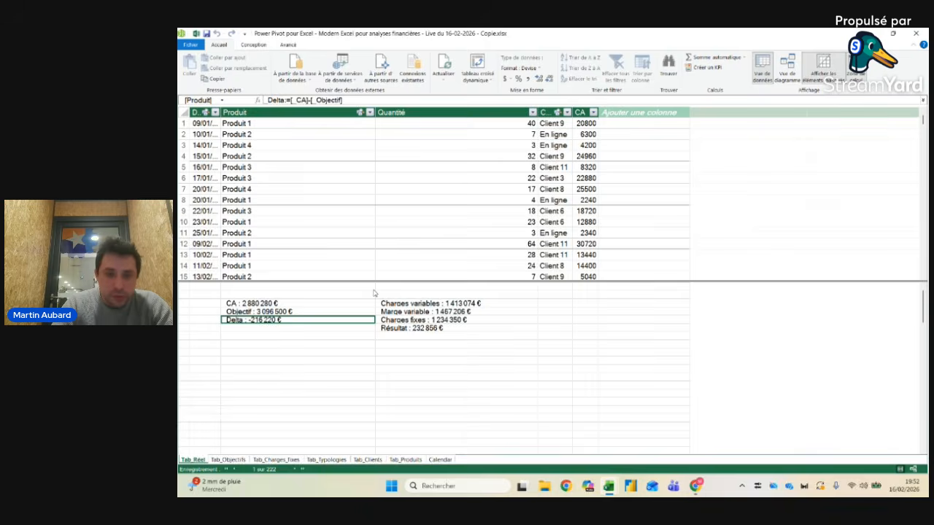
key("alt+Tab")
left_click(361, 176)
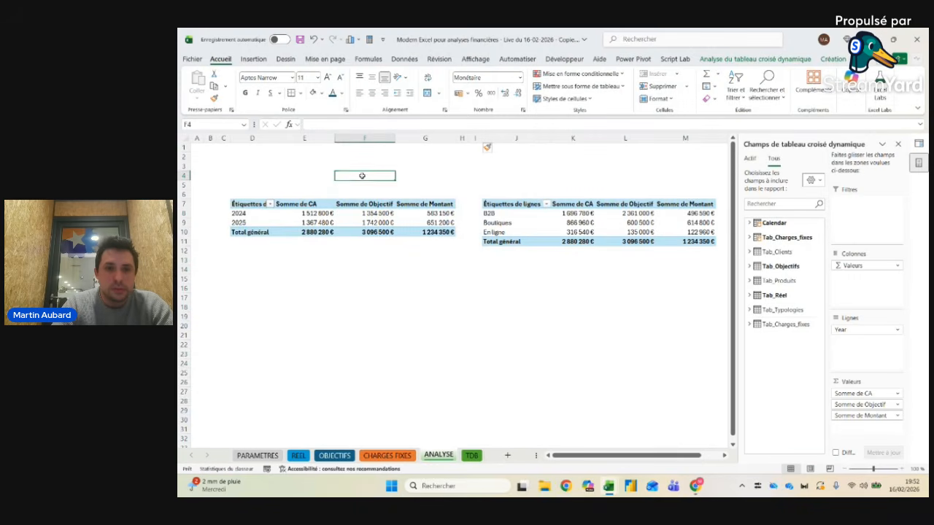
left_click(376, 214)
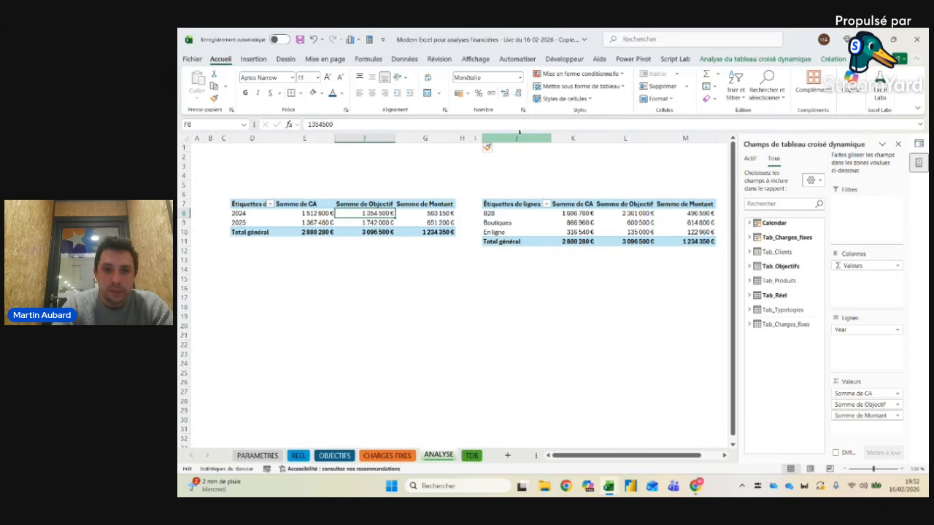
Step: Delete columns J to M containing the typology pivot table from the ANALYSE sheet
left_click_drag(519, 137, 691, 153)
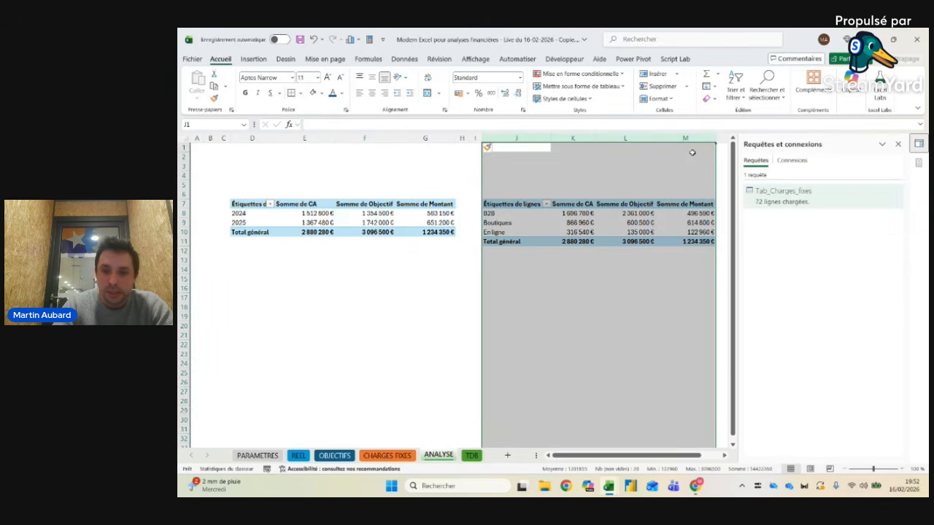
key("Delete")
Step: Add the Calendar table's Month field to the remaining pivot table's rows, nested under Year
left_click(351, 231)
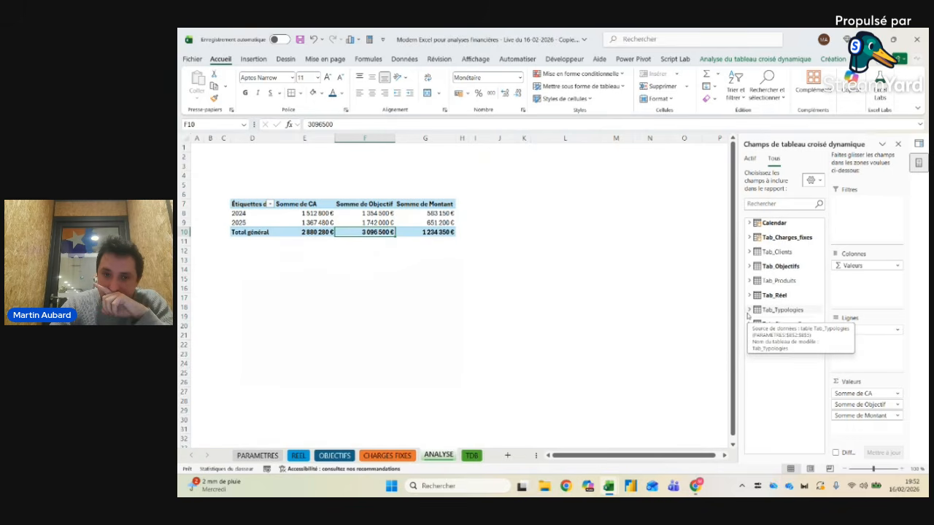
left_click(749, 223)
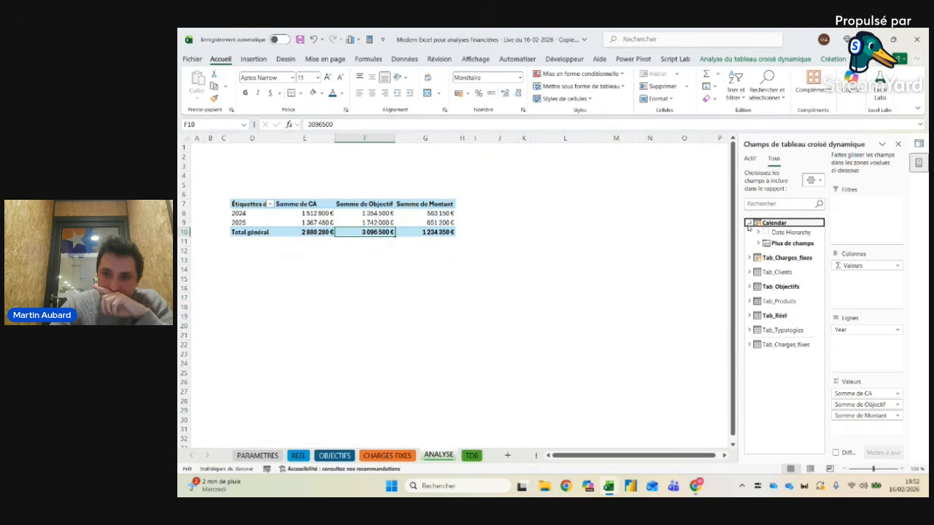
left_click(759, 244)
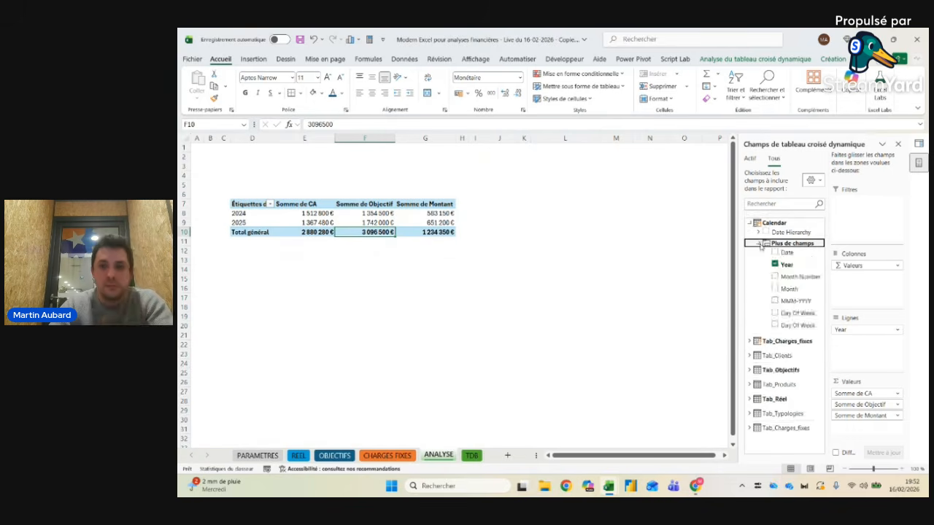
left_click(775, 289)
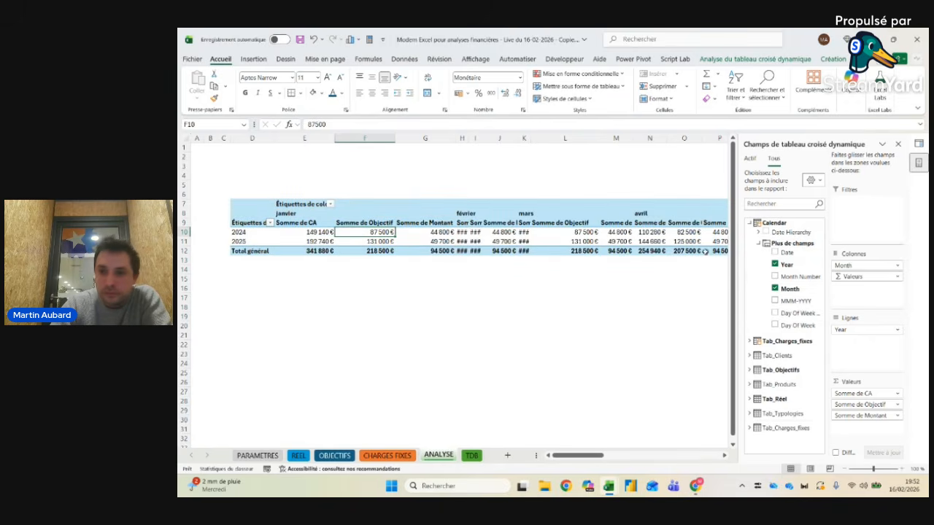
left_click_drag(852, 277, 866, 340)
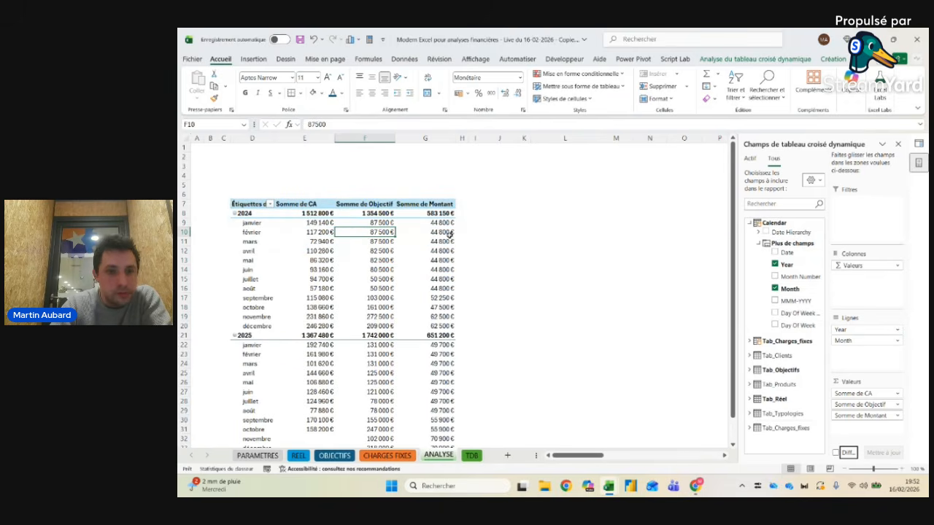
Step: Remove the Tab_Objectifs field Objectif from the pivot table's values
left_click(367, 251)
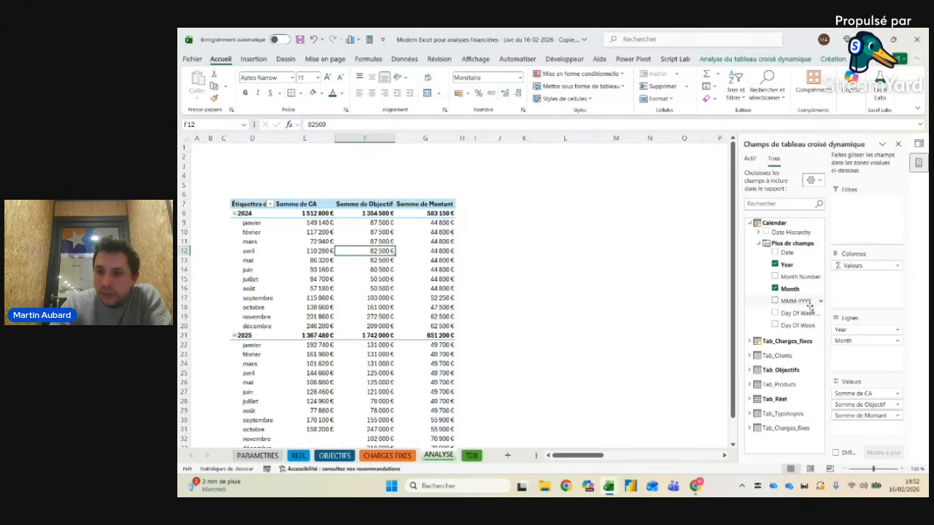
left_click(748, 370)
left_click(765, 403)
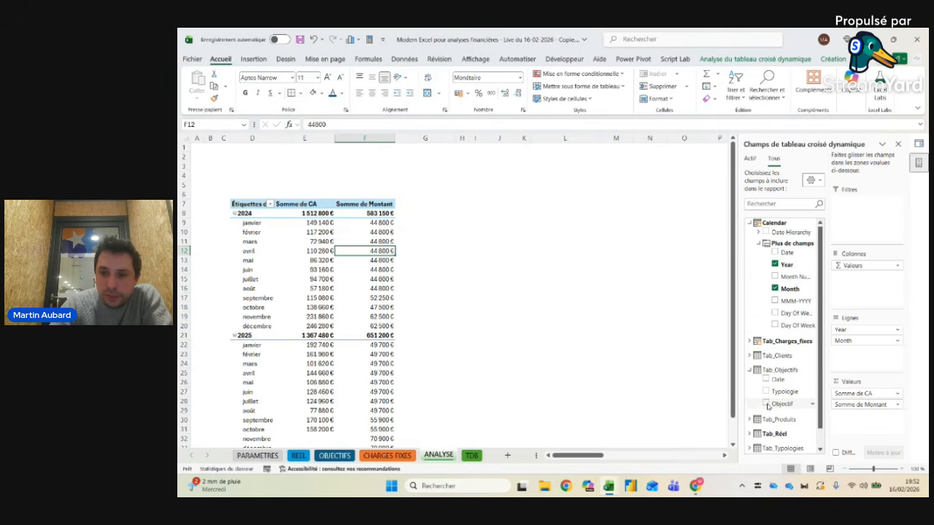
Step: Remove the Tab_Charges_fixes field Montant from the ANALYSE pivot table's values
scroll(759, 408, "down", 1)
left_click(747, 415)
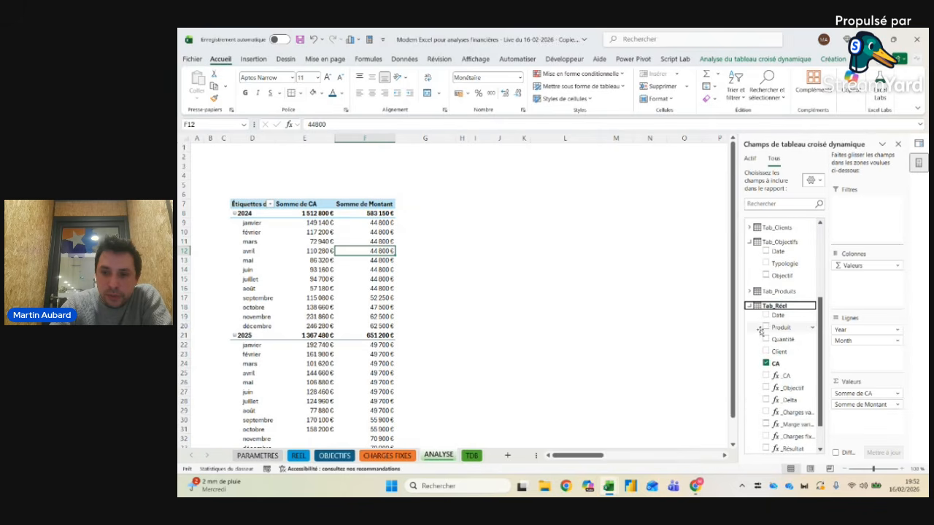
scroll(747, 297, "down", 1)
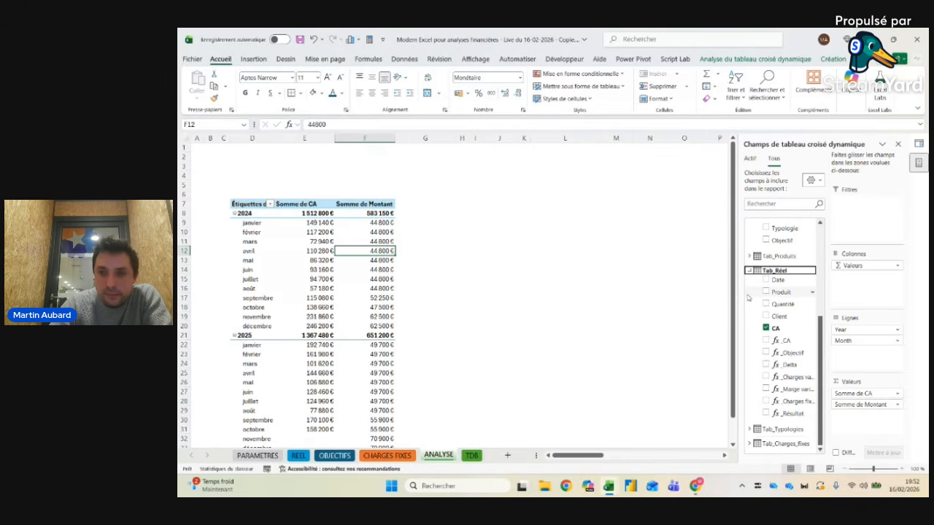
scroll(748, 297, "up", 3)
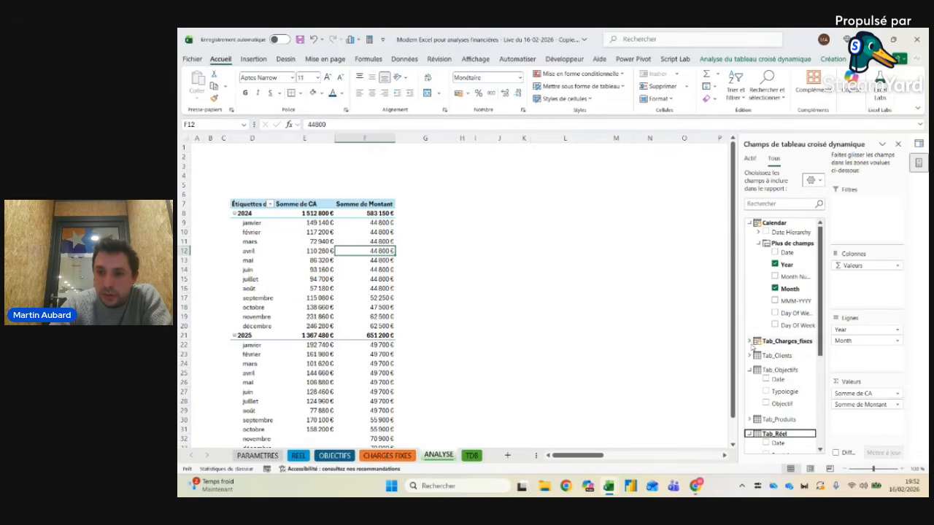
left_click(750, 342)
left_click(766, 374)
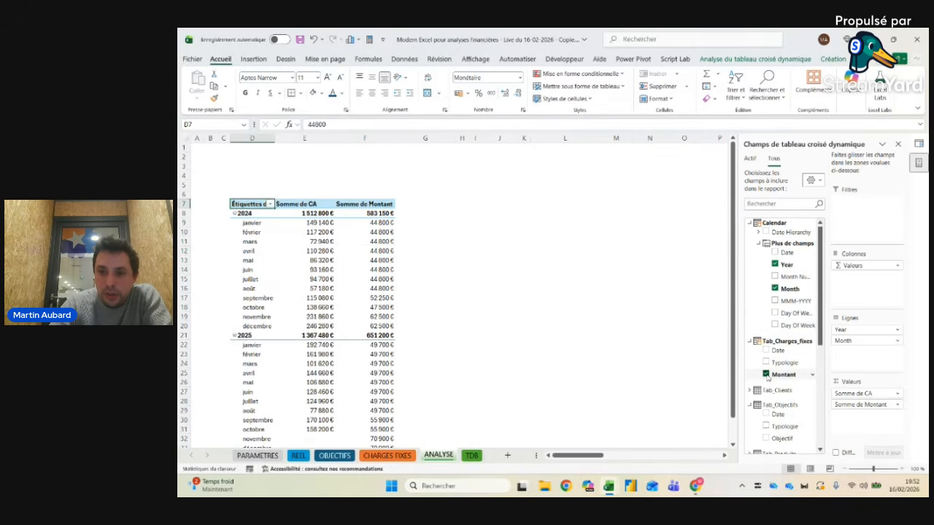
Step: Replace the Tab_Réel CA field with the _CA and _Objectif measures in the pivot table's values
left_click(750, 341)
left_click(750, 370)
scroll(749, 372, "down", 3)
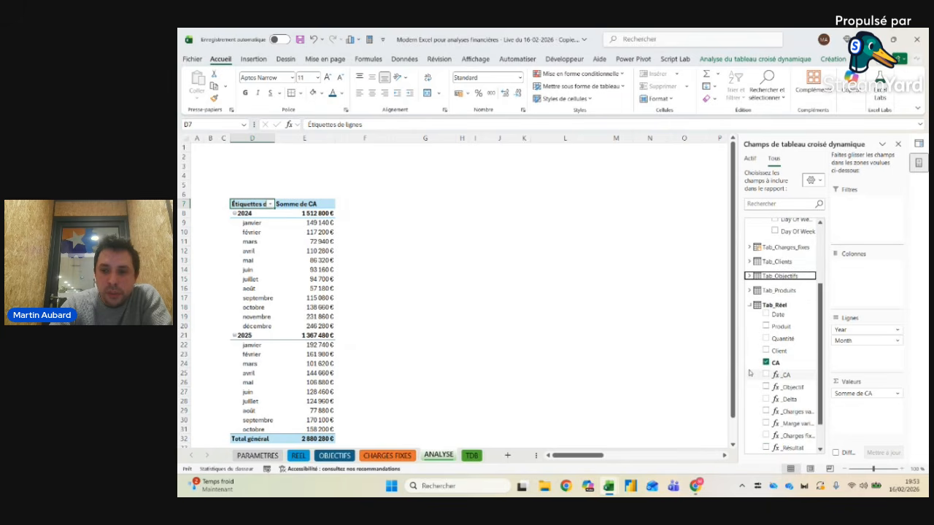
scroll(749, 373, "up", 3)
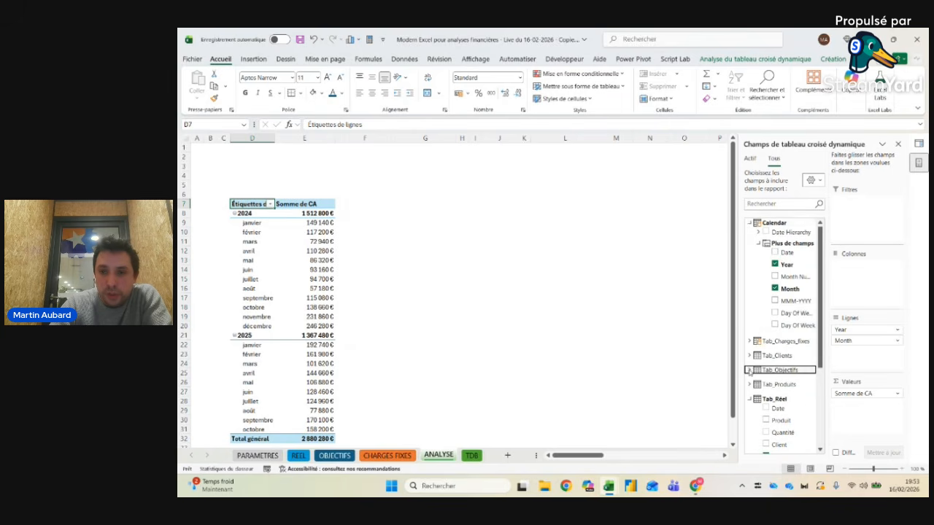
left_click(749, 223)
scroll(769, 321, "down", 2)
left_click(766, 328)
left_click(766, 340)
left_click(765, 353)
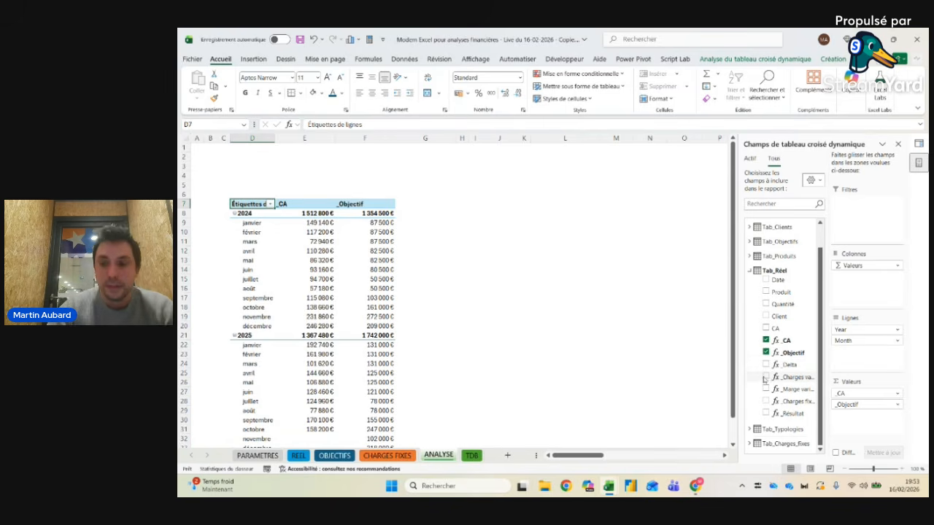
Step: Add the _Marge variable and _Charges fixes measures to the pivot table's values, leaving out _Charges variables
left_click(765, 377)
left_click(766, 389)
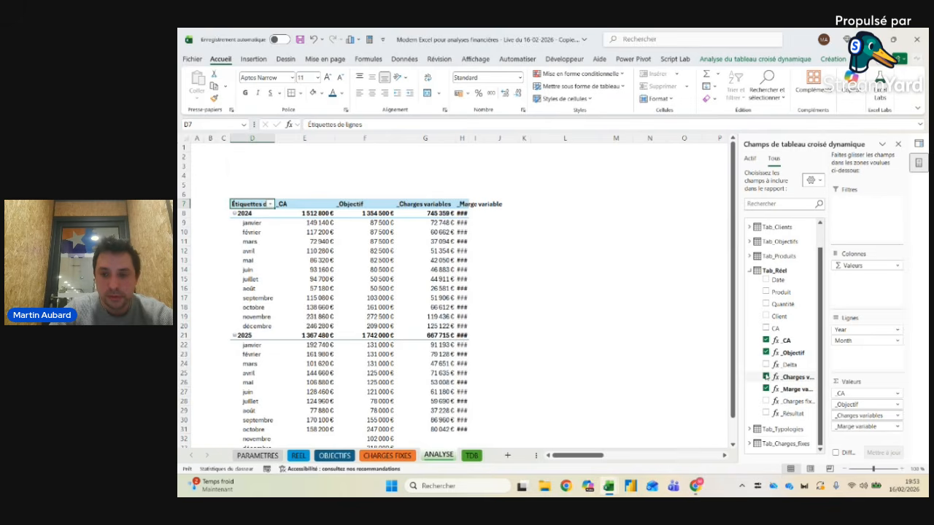
left_click(766, 377)
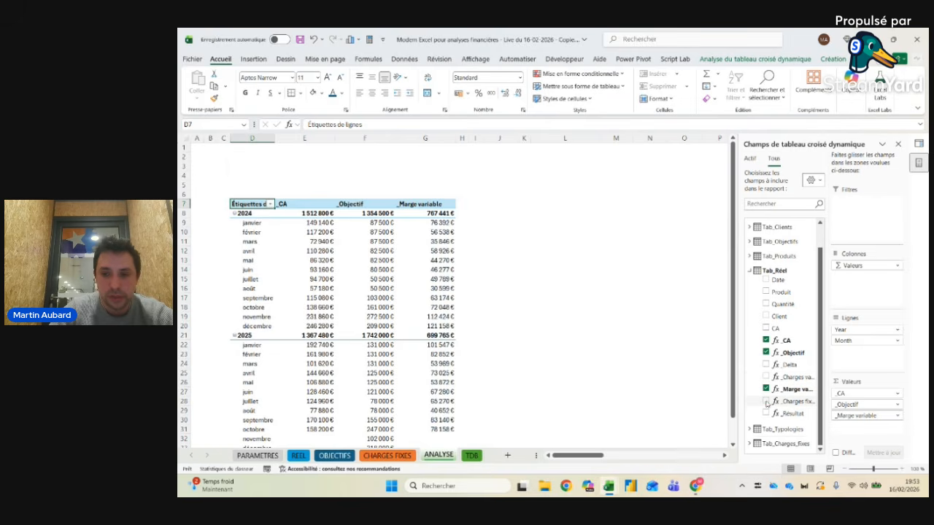
left_click(765, 401)
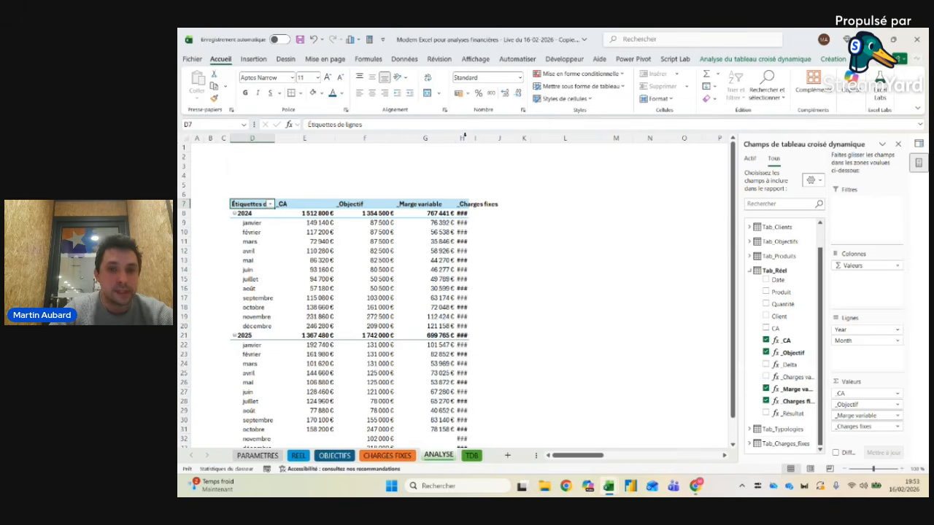
Step: Set the width of columns D to H on the ANALYSE sheet to 15
left_click_drag(463, 137, 272, 138)
right_click(272, 138)
left_click(313, 306)
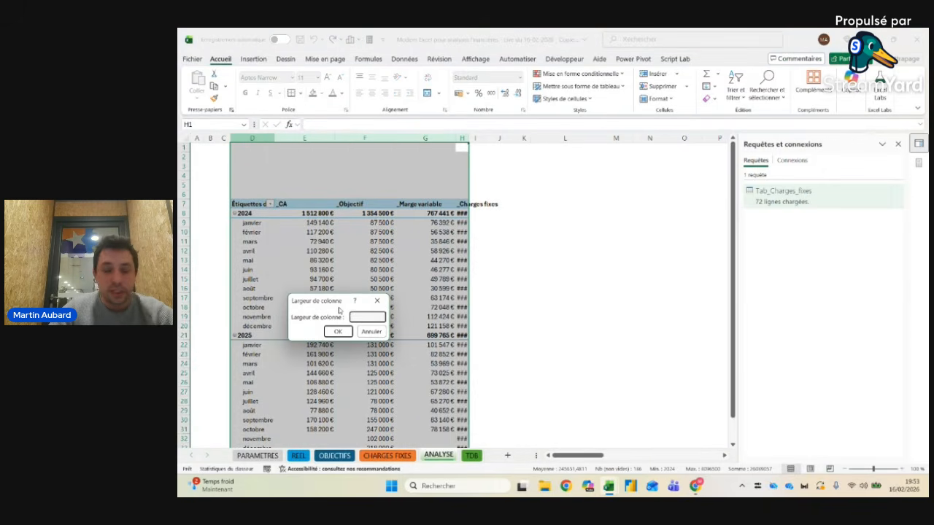
type("15")
key("Return")
left_click(379, 242)
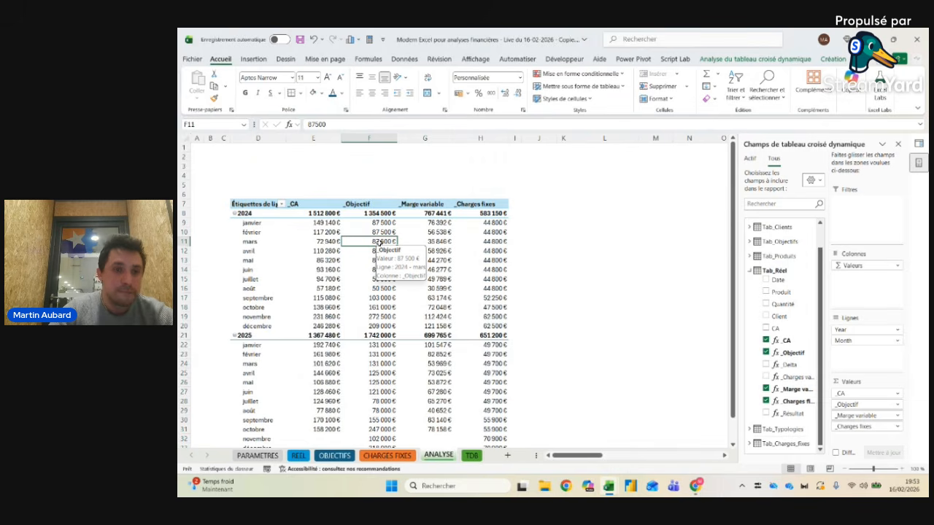
Step: Insert a 2D clustered column pivot chart based on the ANALYSE pivot table
left_click(252, 60)
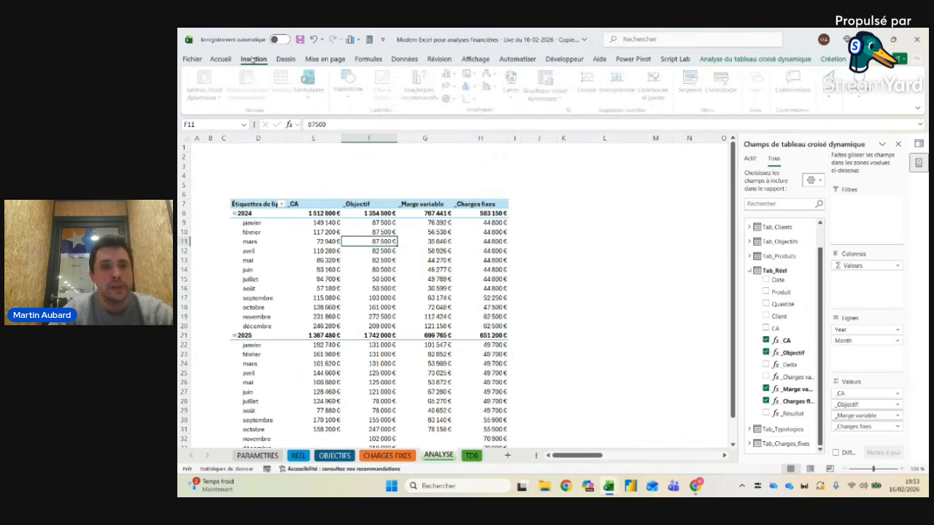
left_click(315, 200)
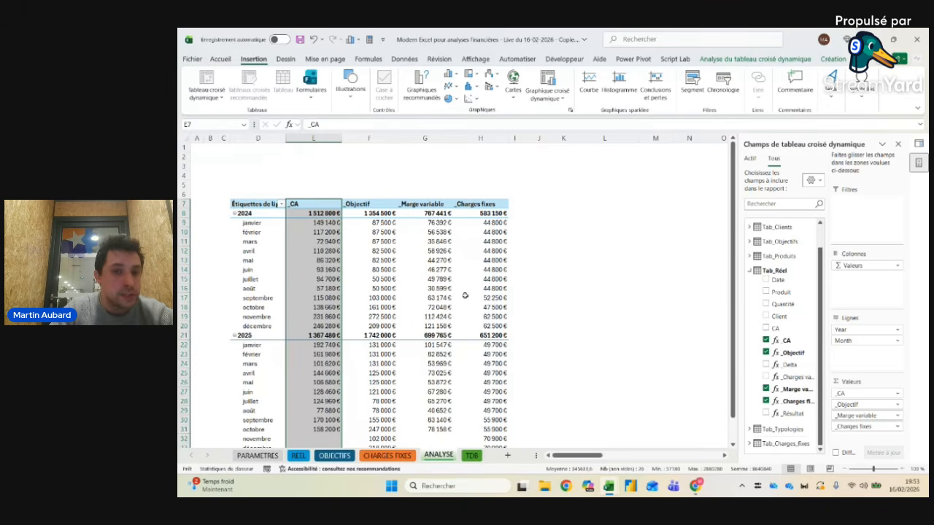
mouse_move(464, 295)
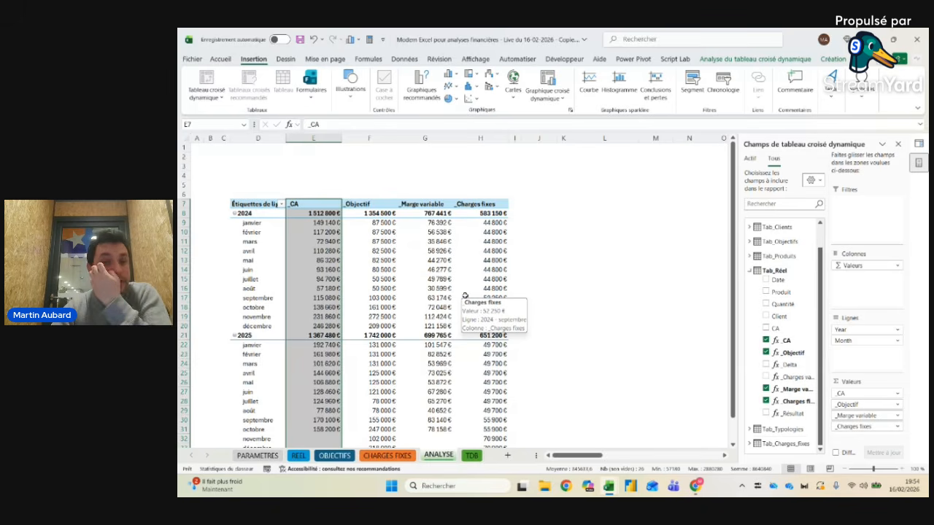
left_click(381, 223)
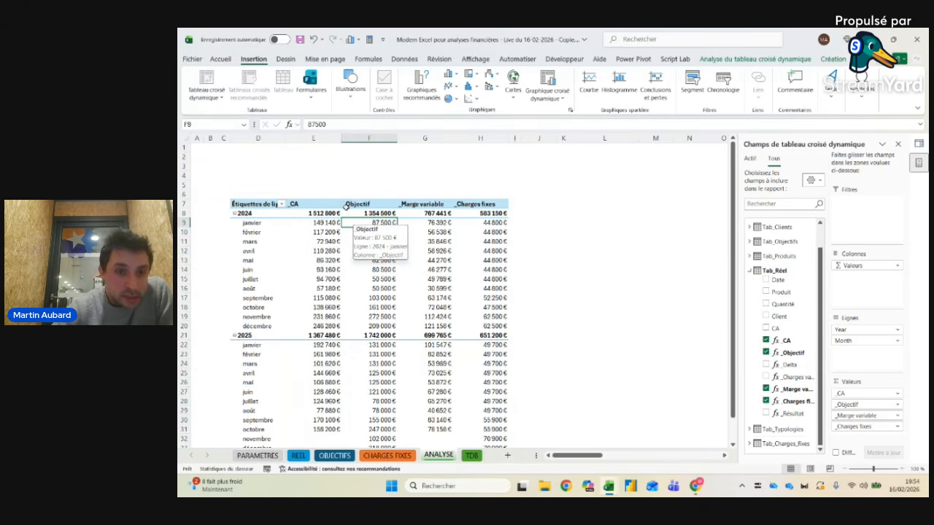
left_click(454, 76)
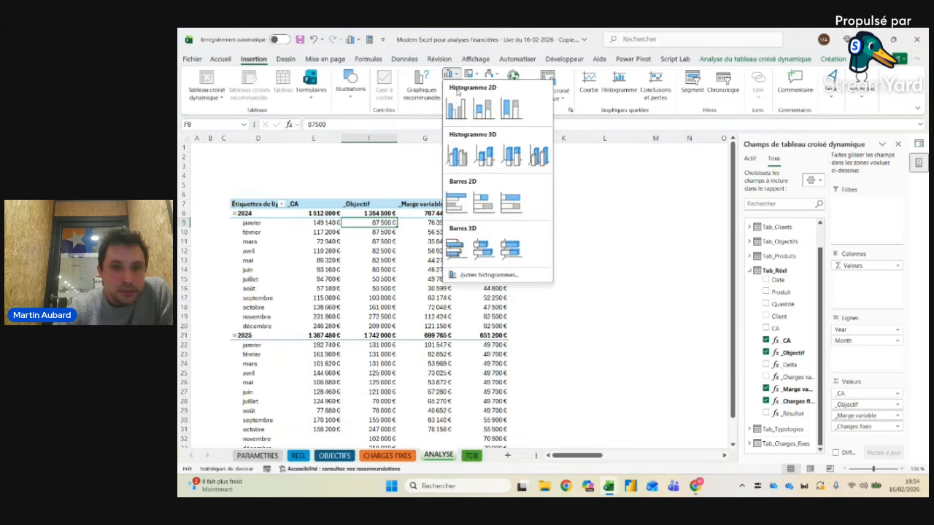
left_click(456, 108)
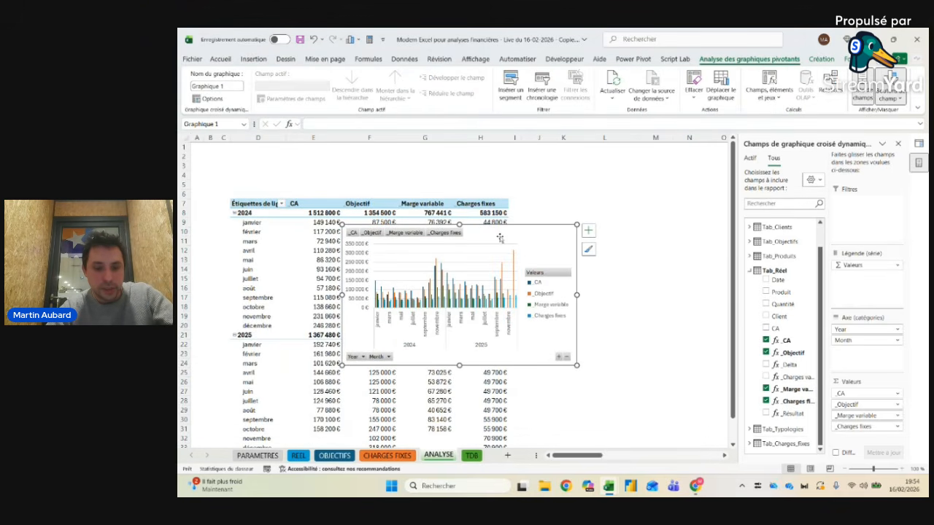
Step: Move the pivot chart to cell B5 of the TDB sheet and enlarge it to about 20 cm wide and 10.2 cm high
key("Delete")
left_click(471, 456)
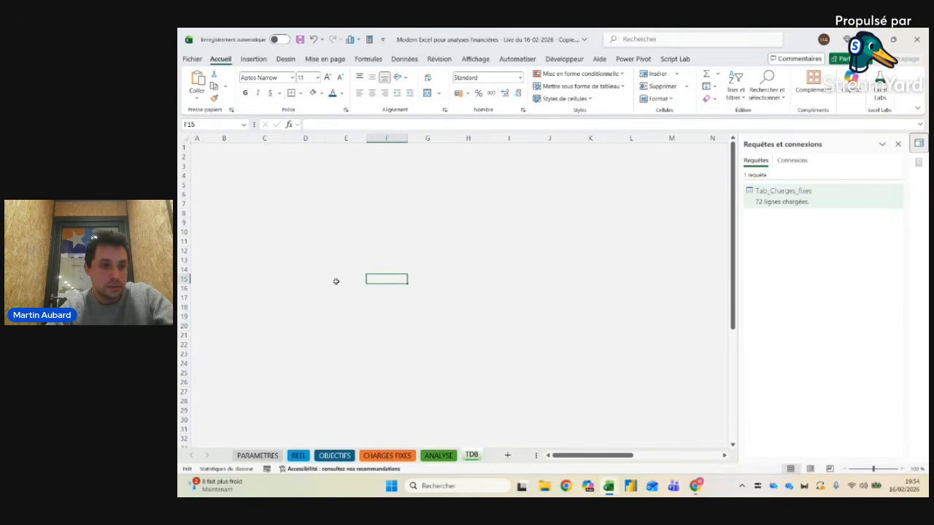
left_click(248, 175)
left_click(222, 184)
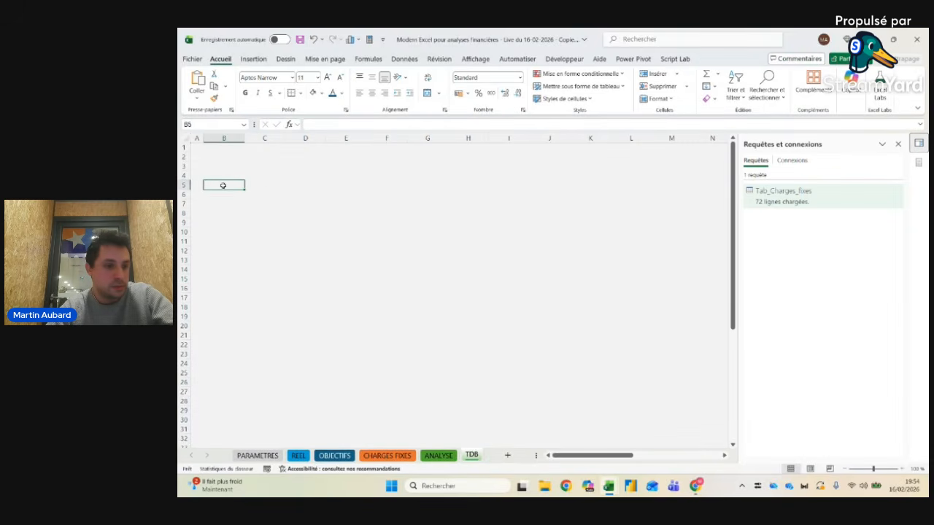
key("ctrl+v")
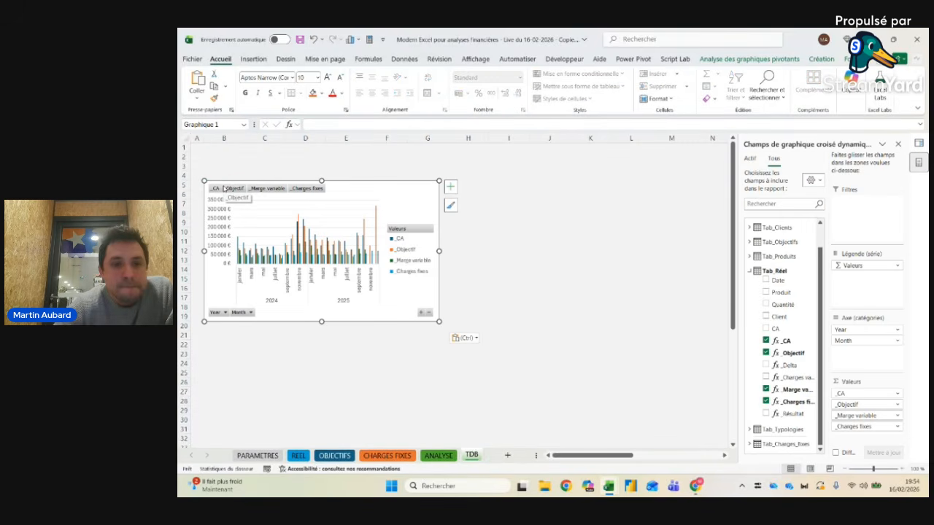
left_click_drag(438, 321, 577, 370)
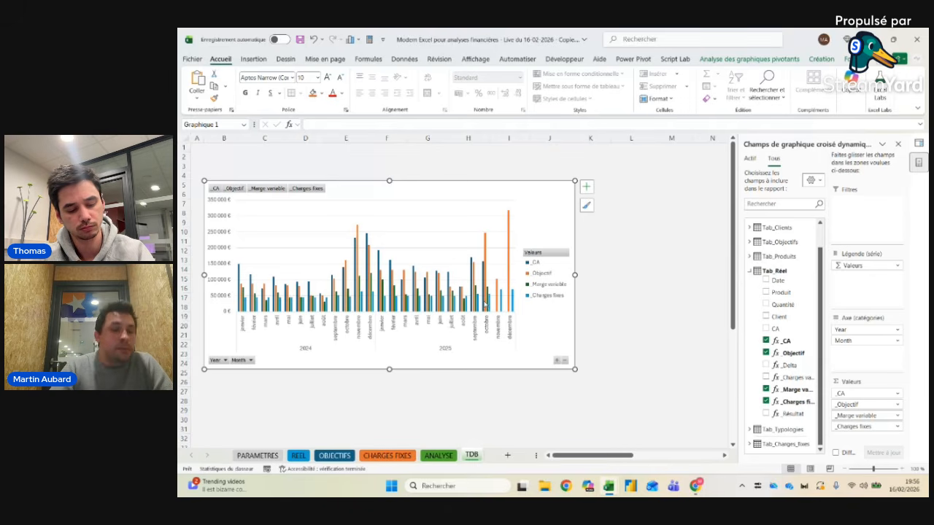
Step: Cut the pivot chart on the TDB sheet and paste it at cell B6
mouse_move(485, 304)
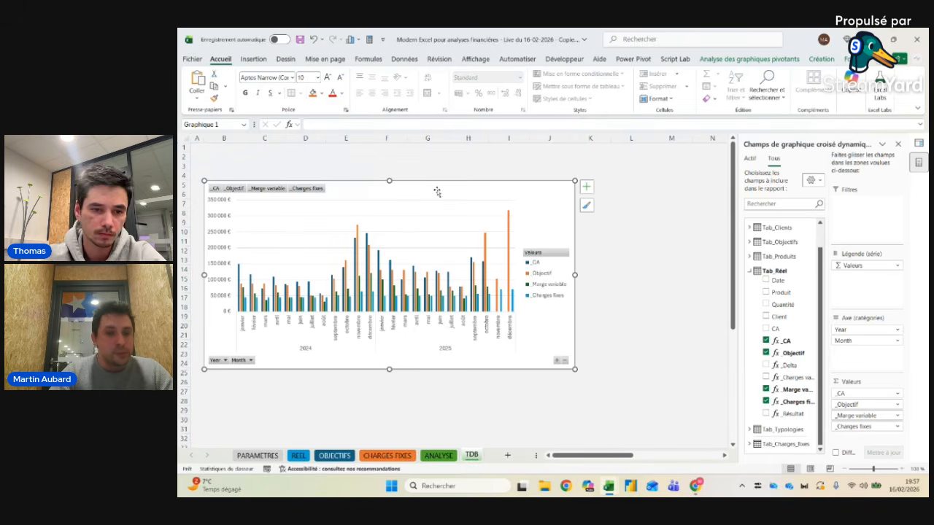
key("ctrl+x")
left_click(218, 194)
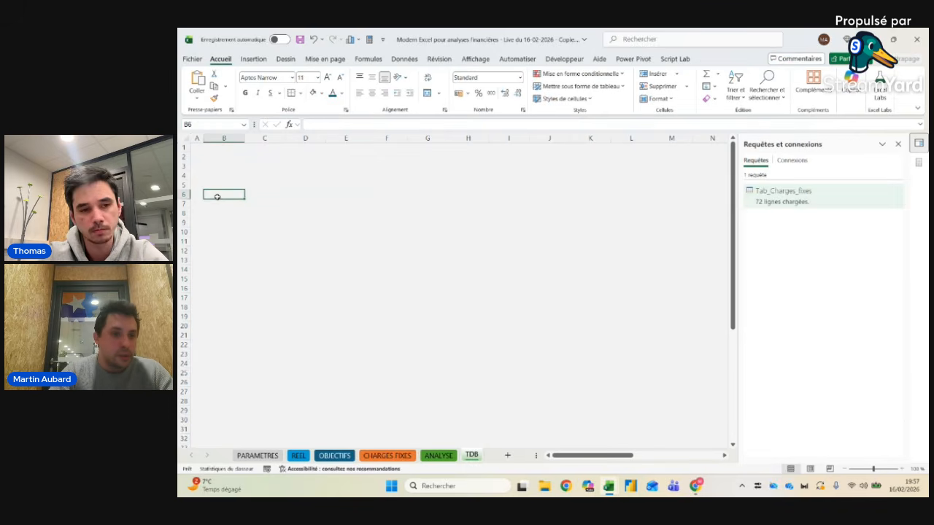
key("ctrl+v")
left_click(219, 150)
left_click(223, 175)
left_click(219, 151)
left_click(222, 156)
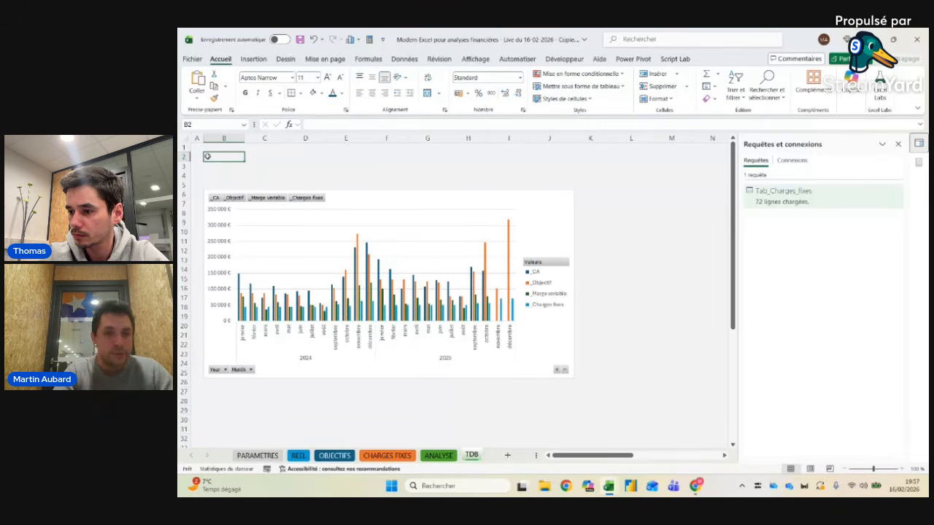
Step: Open the series formatting options for the _Objectif columns of the TDB pivot chart
left_click(369, 196)
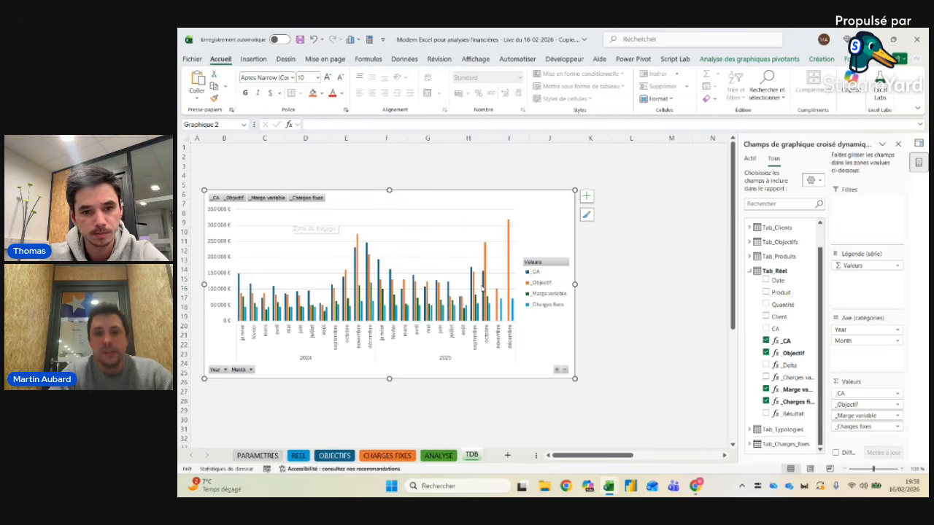
double_click(548, 204)
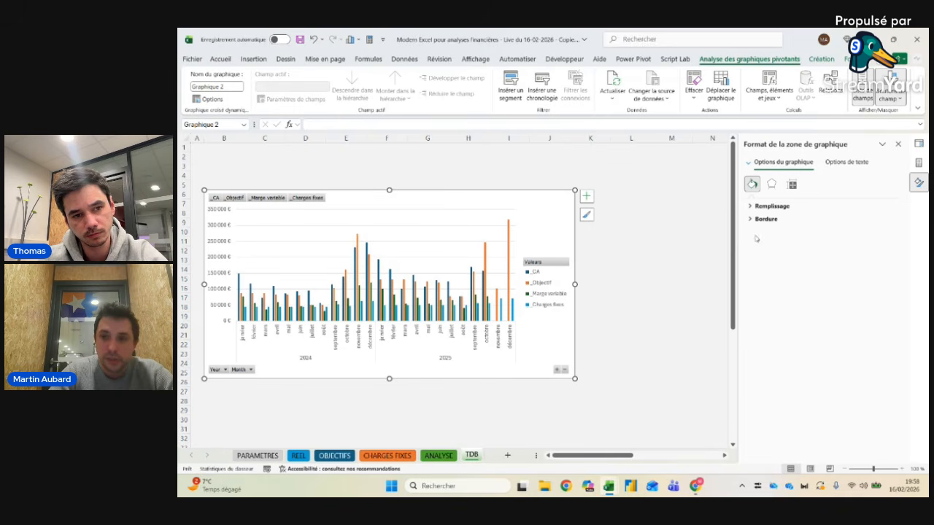
left_click(793, 184)
left_click(762, 207)
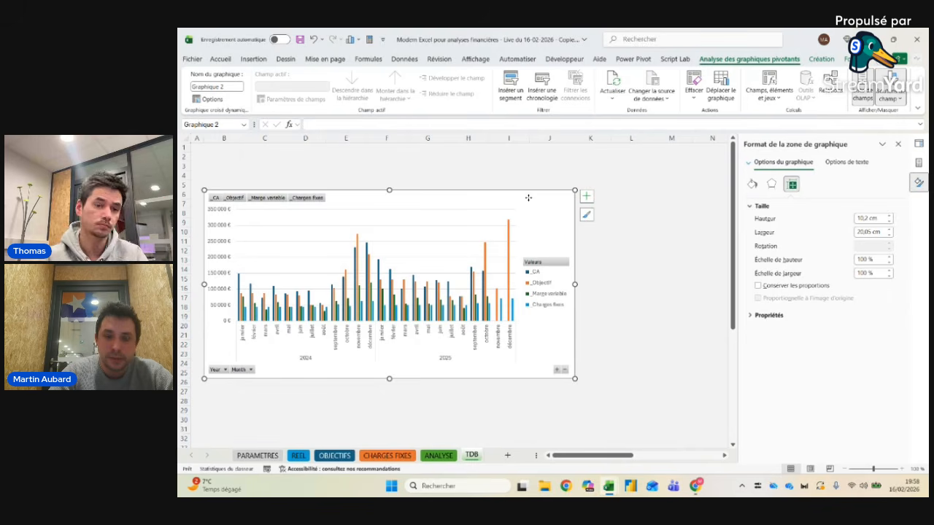
left_click(484, 261)
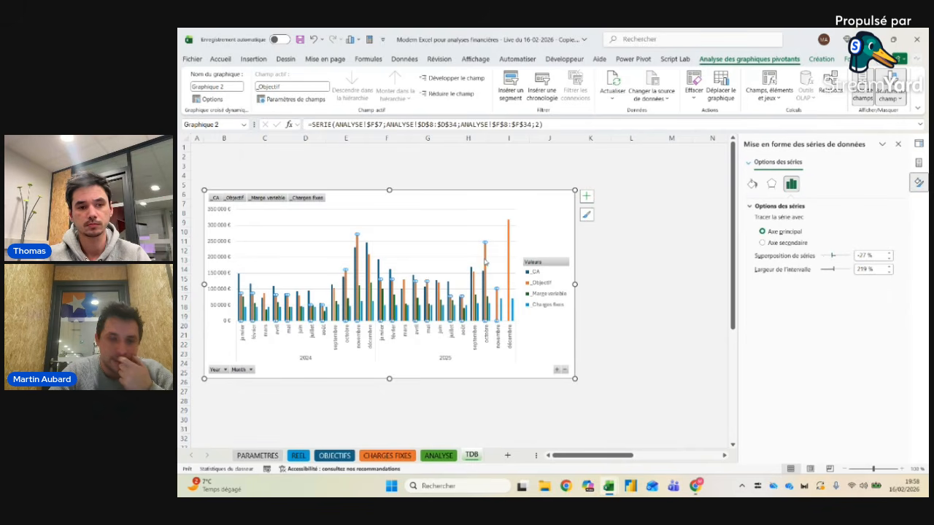
Step: Set the chart's series overlap to 95 %
left_click_drag(874, 255, 855, 257)
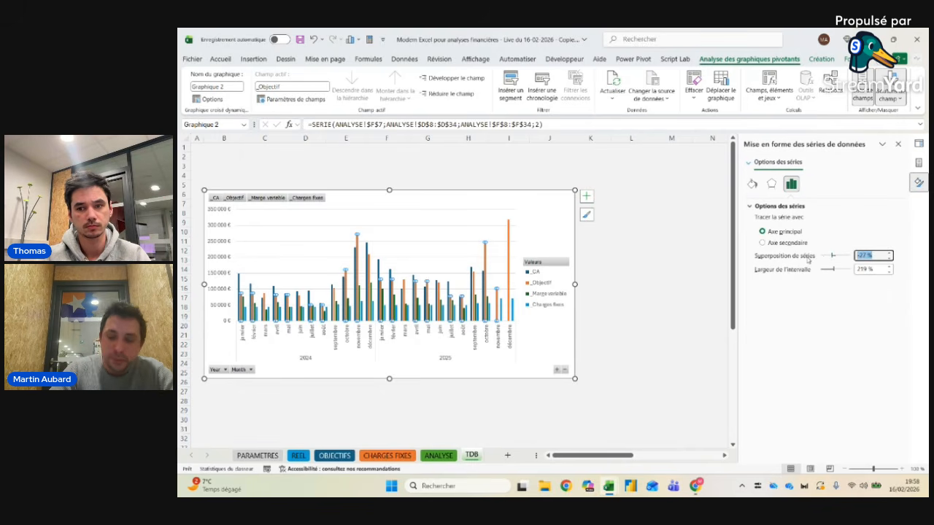
type("95")
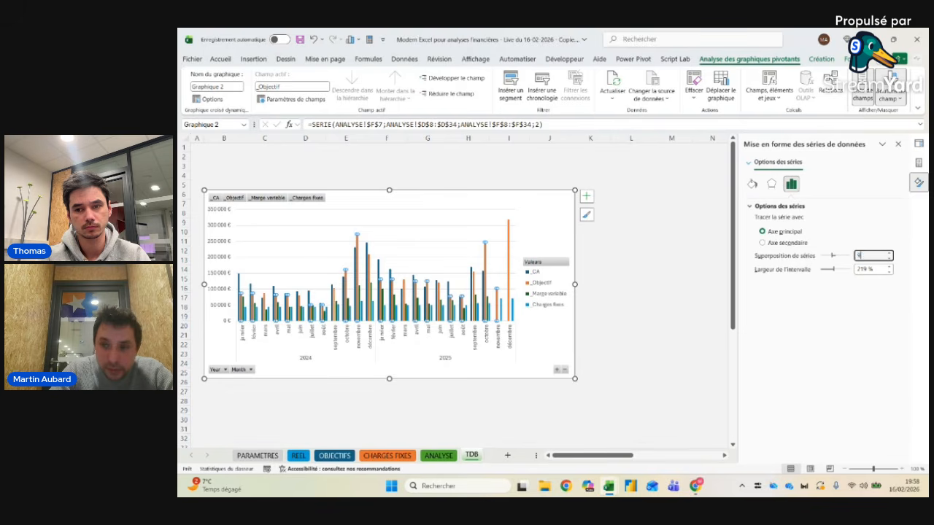
key("Return")
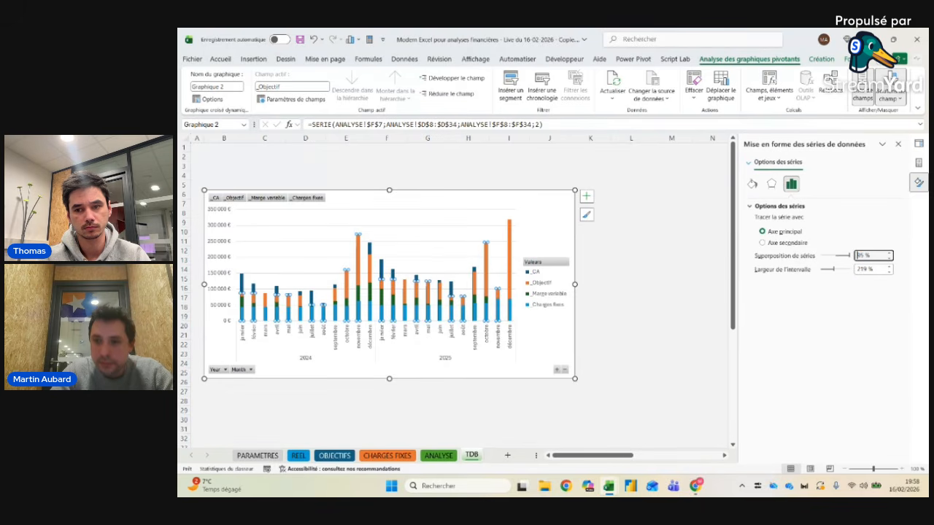
Step: Try series overlaps of 80 % and 70 % on the TDB pivot chart's columns
key("BackSpace")
type("80")
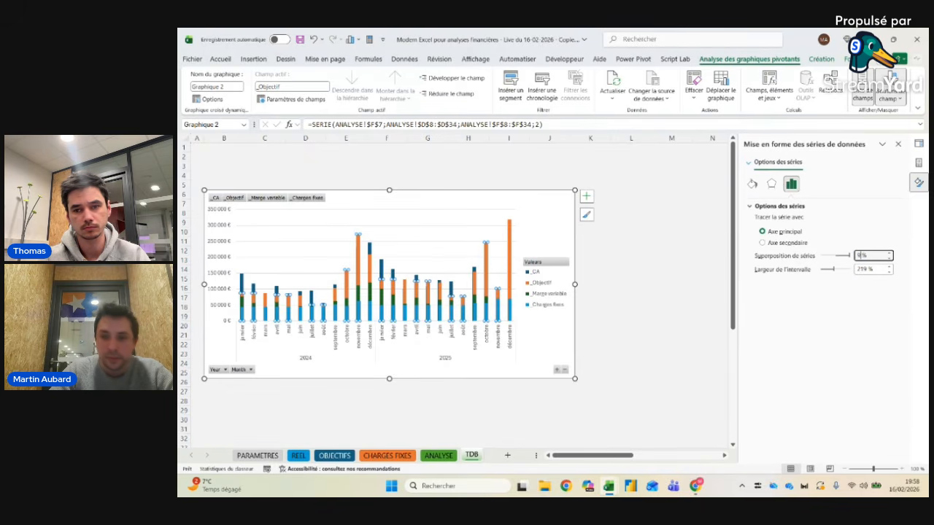
key("Return")
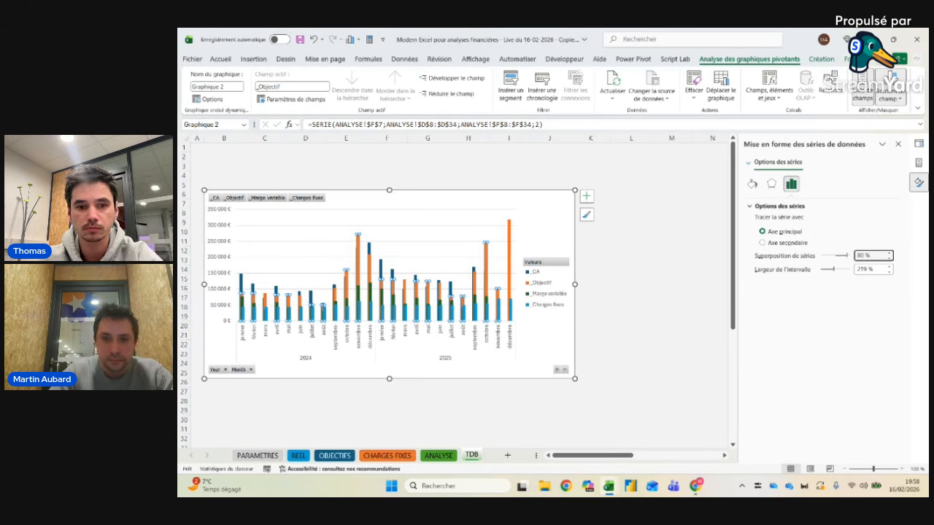
key("BackSpace")
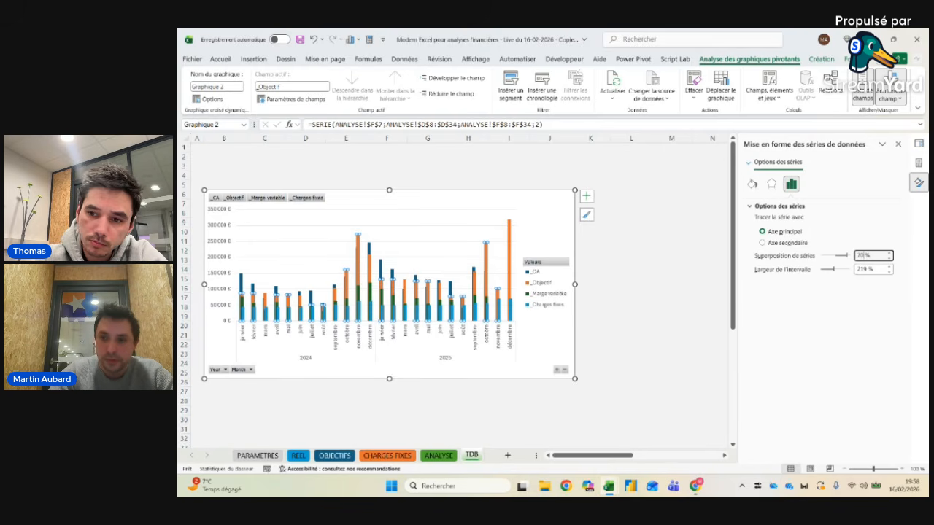
Step: Set the chart's gap width to 20 % and its series overlap to 80 %
left_click_drag(879, 269, 856, 269)
type("3")
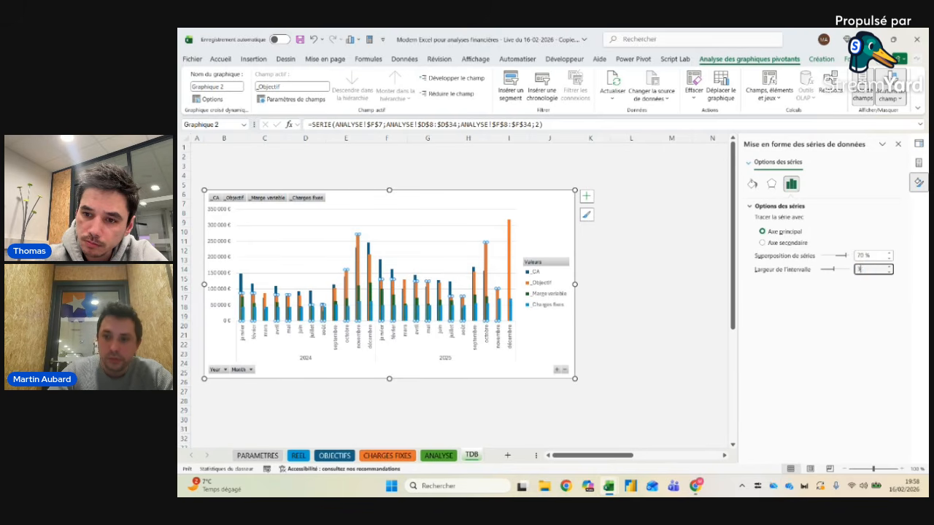
type("20")
key("Return")
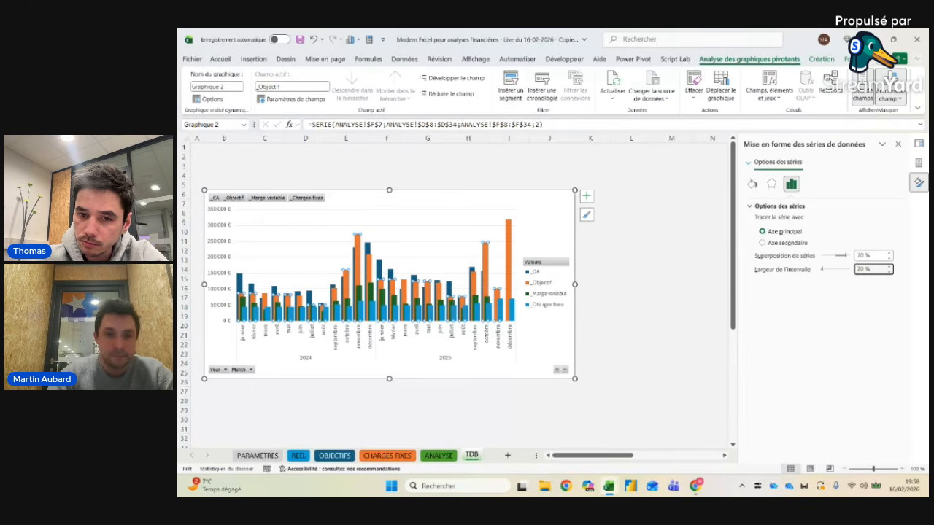
left_click(862, 255)
type("80")
key("Return")
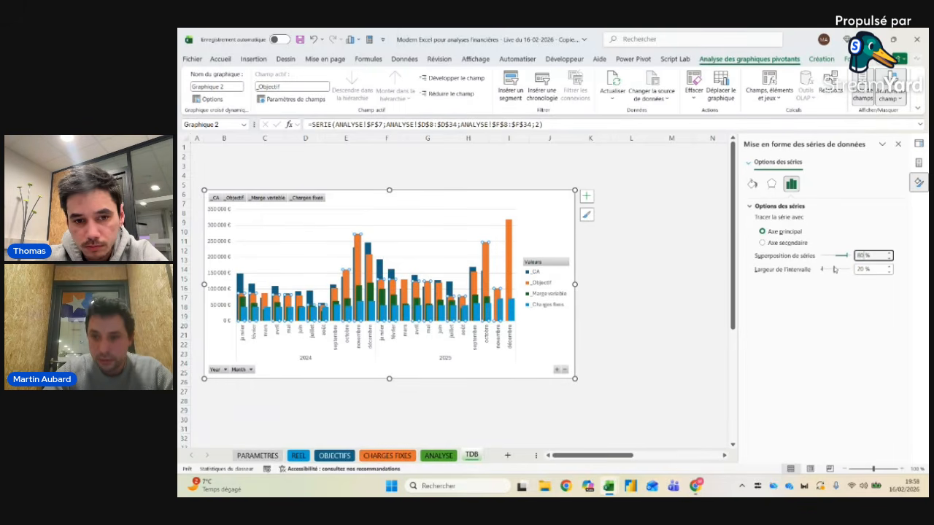
Step: Enlarge the TDB pivot chart to about 26.9 cm wide and 12.7 cm high and set its gap width to 30 %
left_click_drag(574, 378, 701, 425)
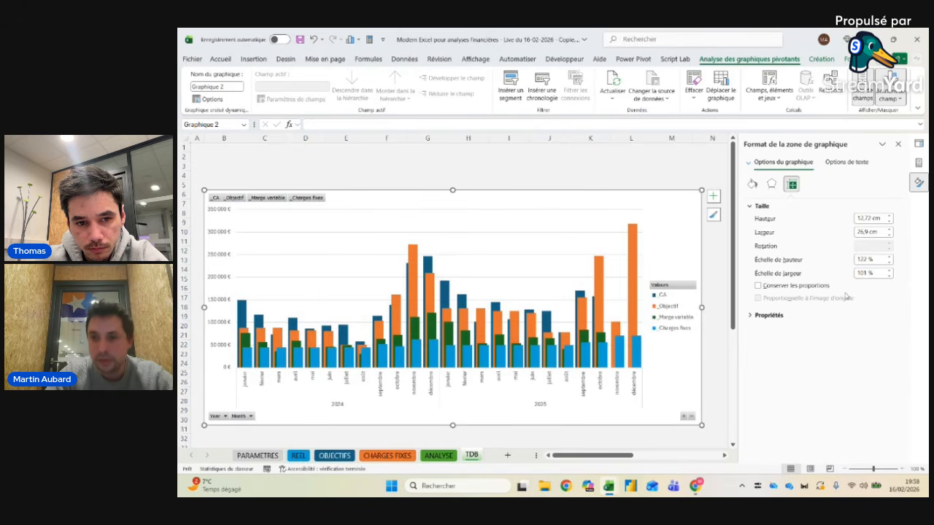
left_click(632, 241)
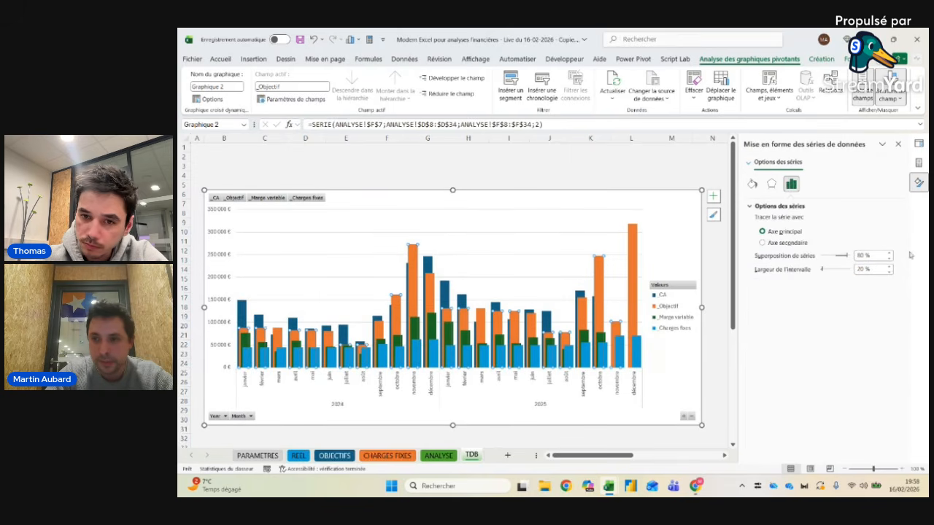
left_click(864, 270)
type("30")
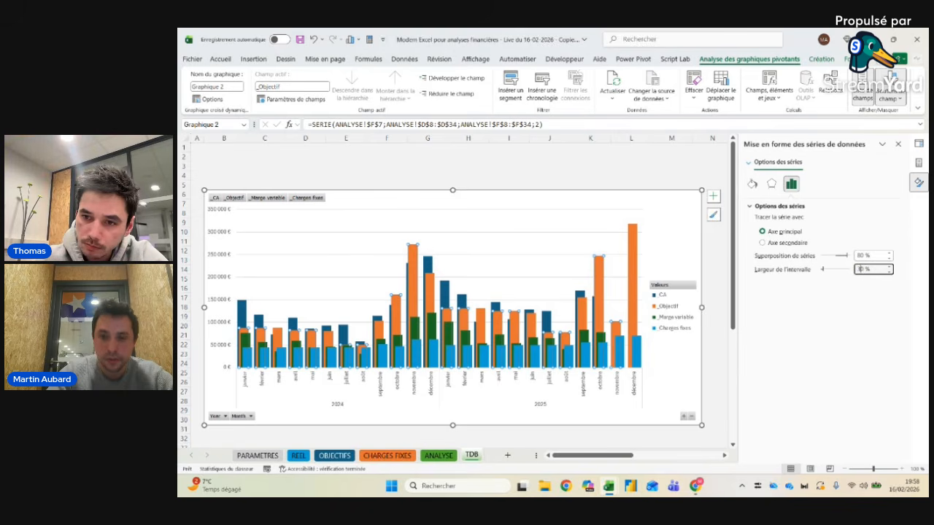
key("Return")
left_click(477, 157)
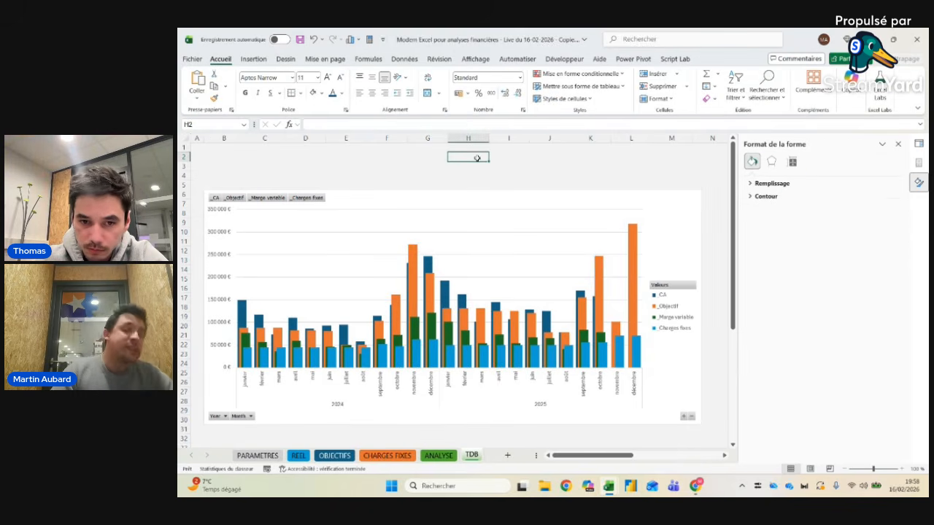
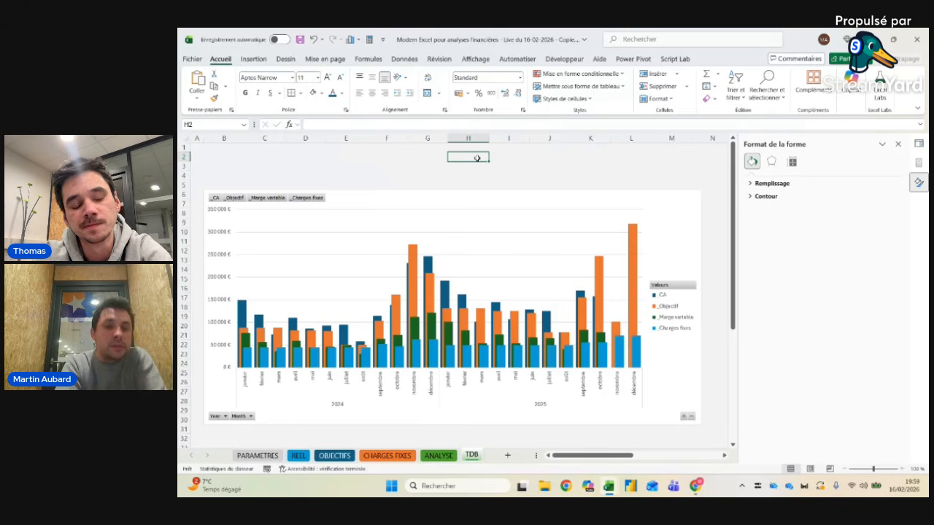
Step: Move the _Objectif measure to the end of the ANALYSE pivot table's values, after _Charges fixes
left_click(443, 195)
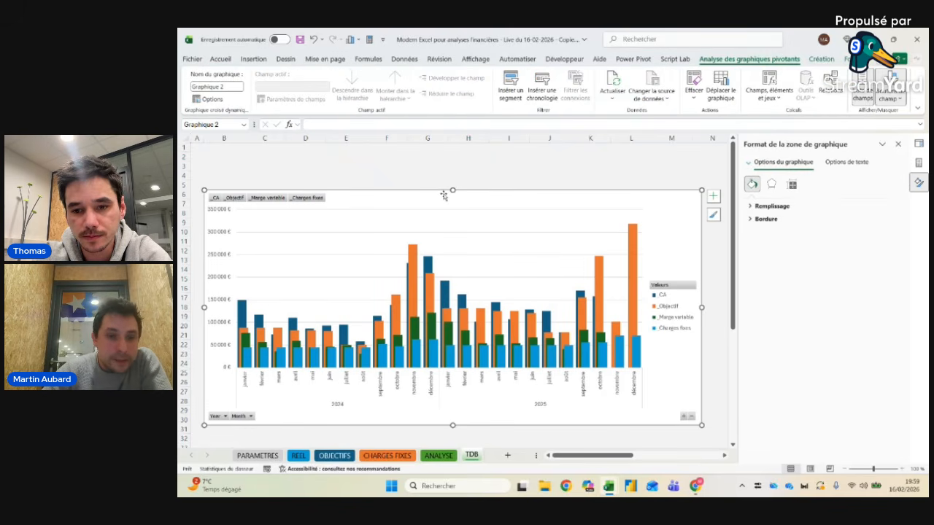
mouse_move(241, 313)
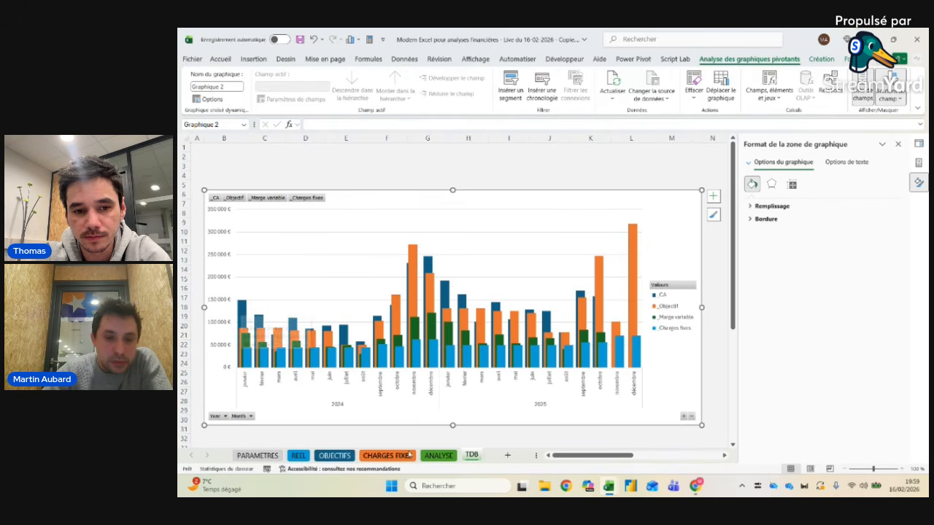
left_click(441, 456)
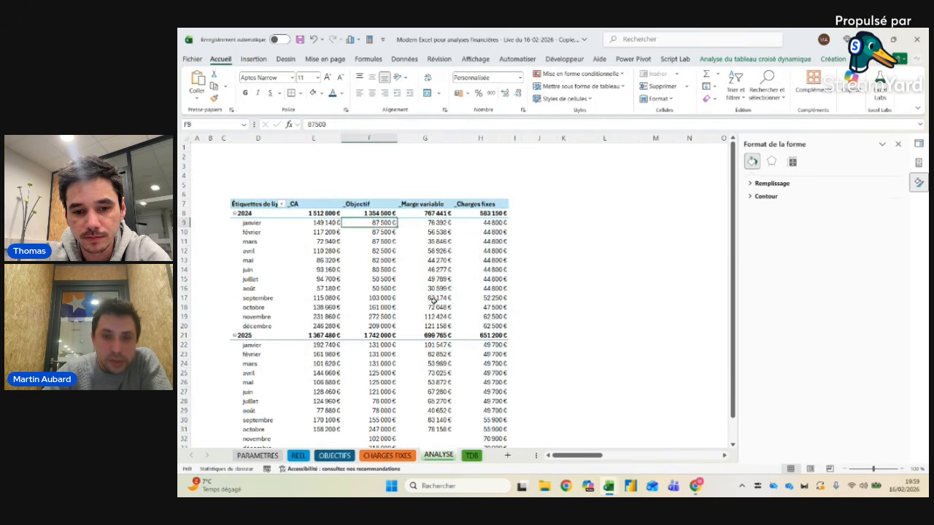
left_click(431, 298)
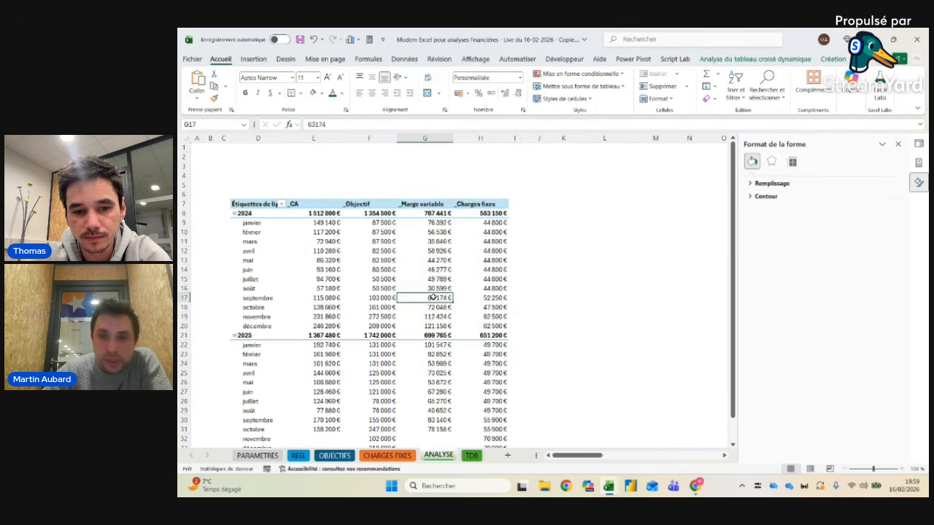
left_click(918, 162)
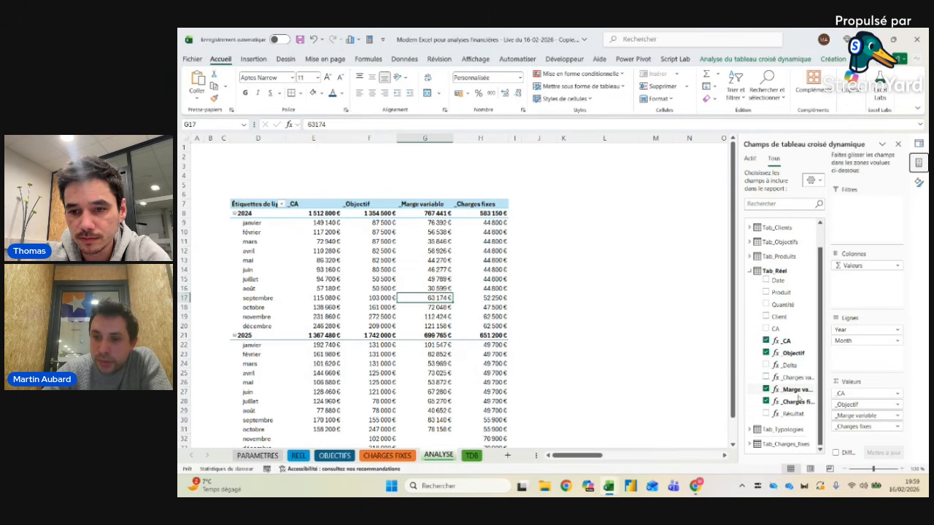
left_click_drag(864, 404, 867, 435)
Step: Remove the fill from the _Objectif columns in the TDB pivot chart
left_click(472, 456)
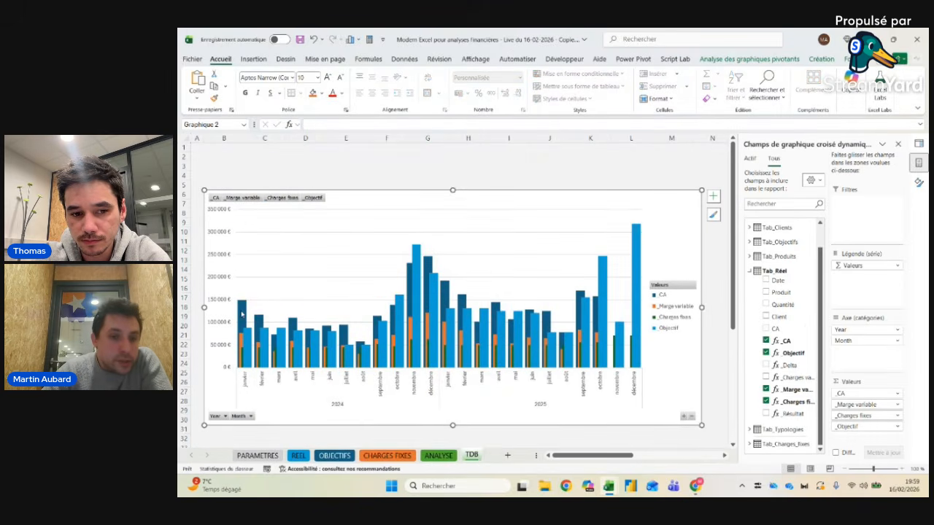
left_click(249, 360)
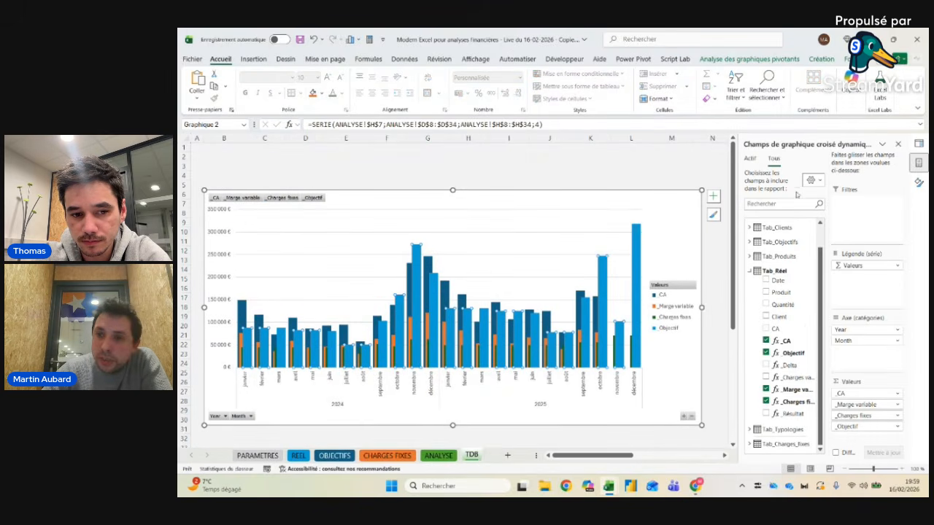
left_click(919, 183)
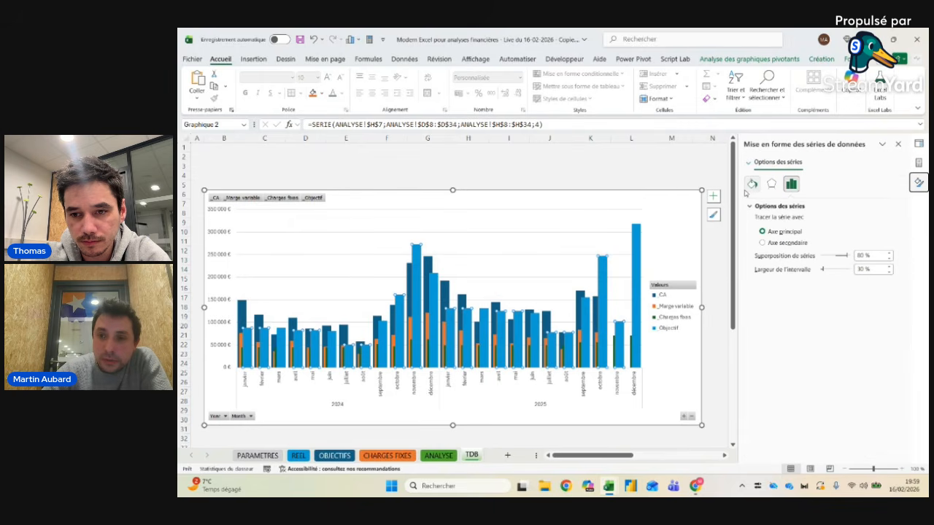
left_click(751, 184)
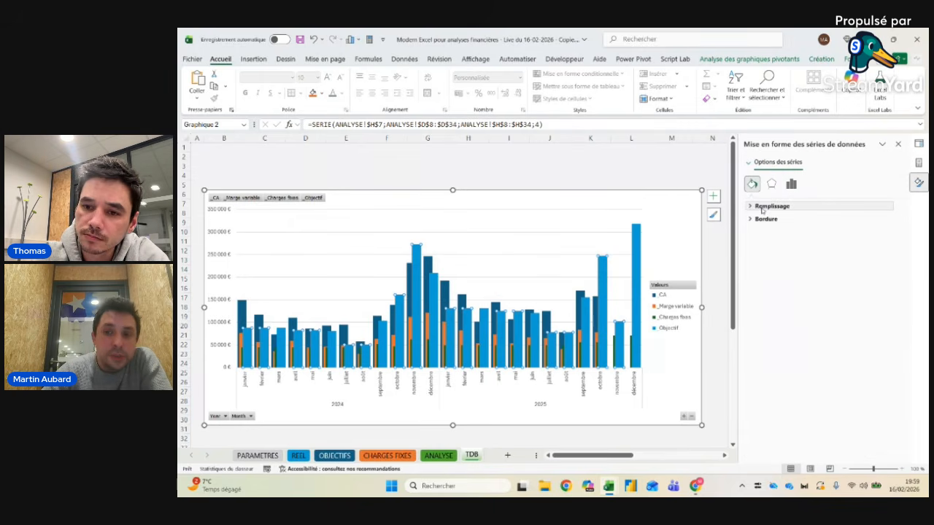
left_click(762, 207)
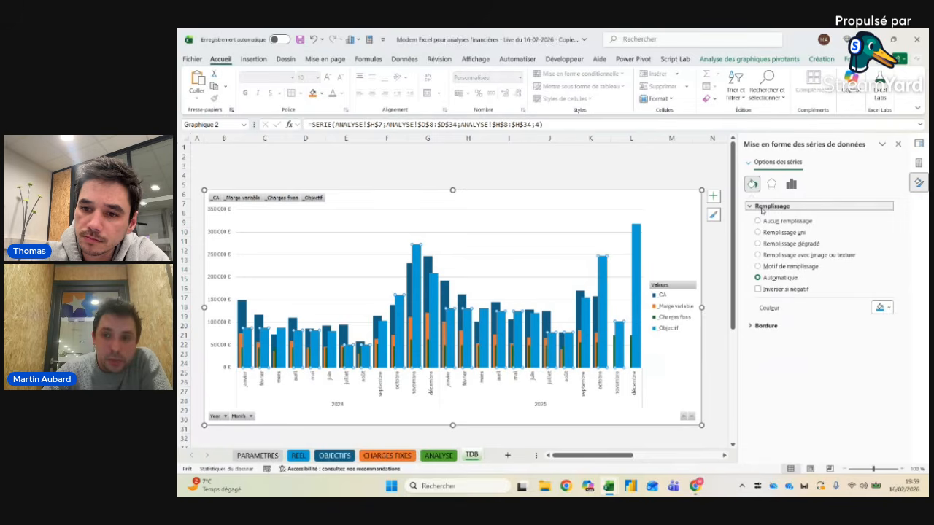
left_click(780, 222)
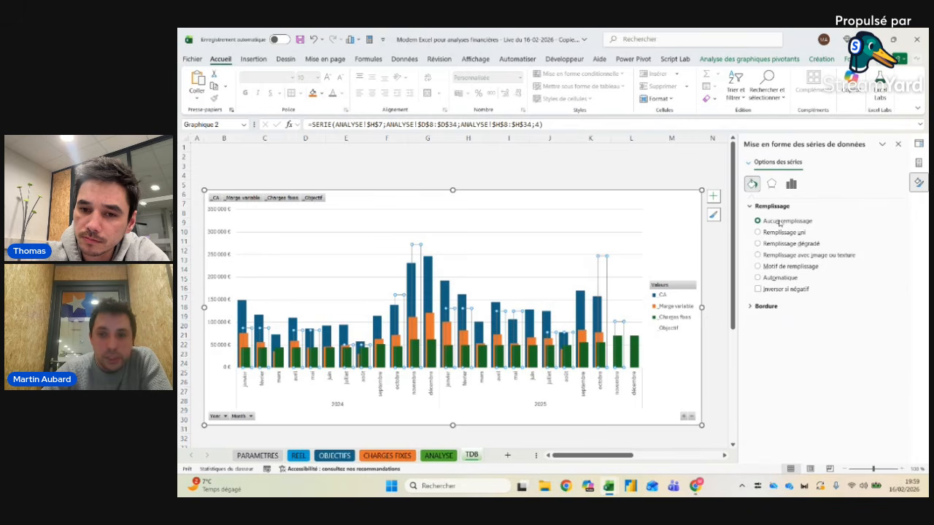
Step: Give the _Objectif columns a solid grey border from the lighter black theme shades
left_click(770, 306)
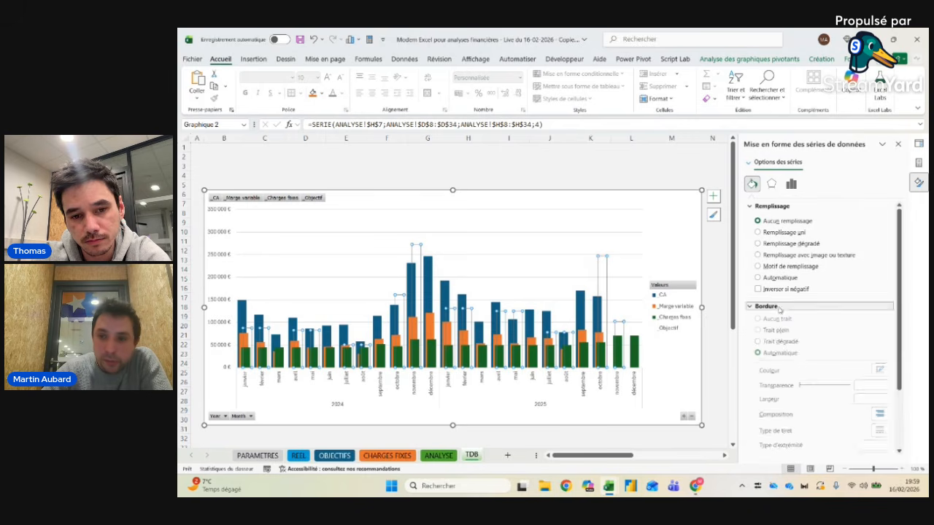
left_click(878, 373)
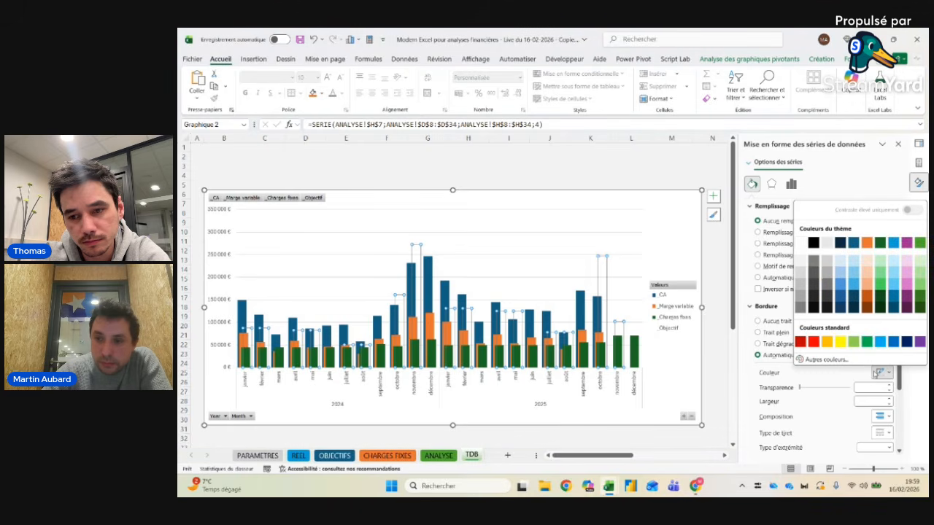
left_click(812, 263)
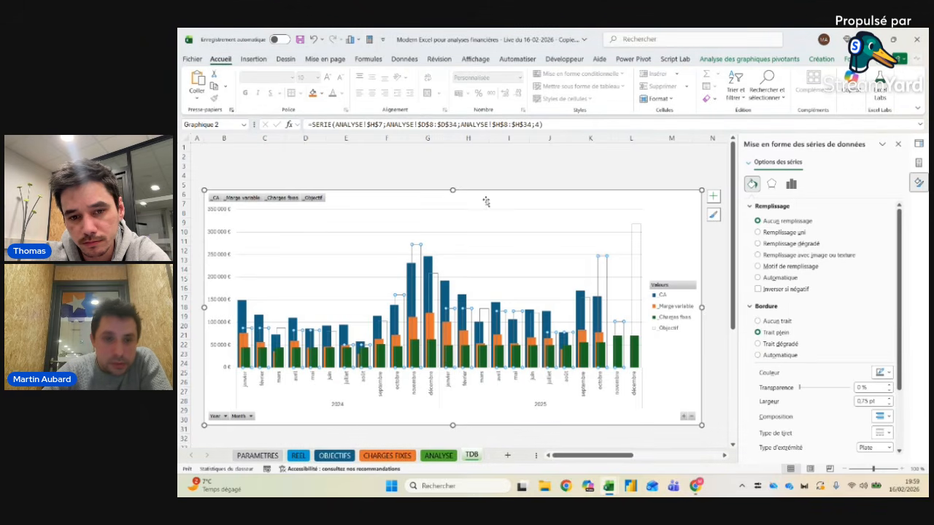
left_click(394, 174)
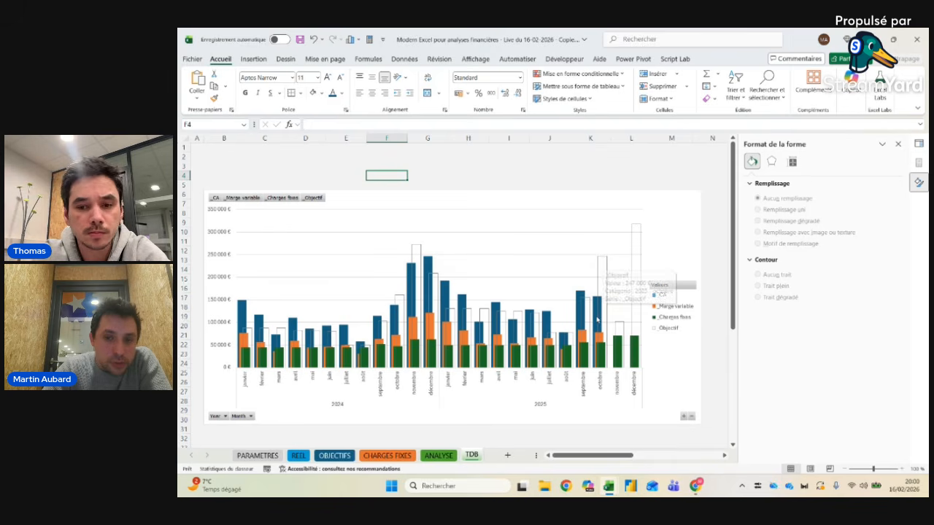
Step: Add a slicer for the Calendar table's Year field to the ANALYSE pivot table
mouse_move(639, 264)
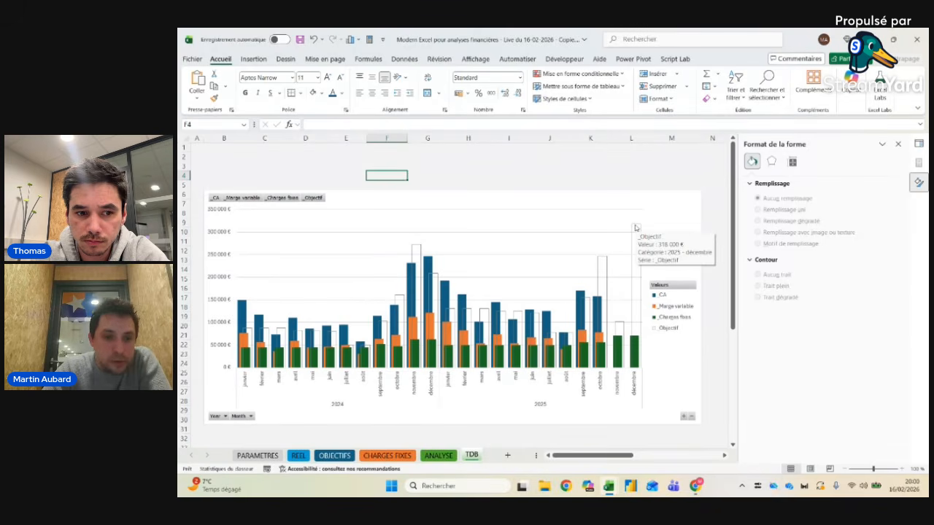
left_click(438, 456)
left_click(381, 262)
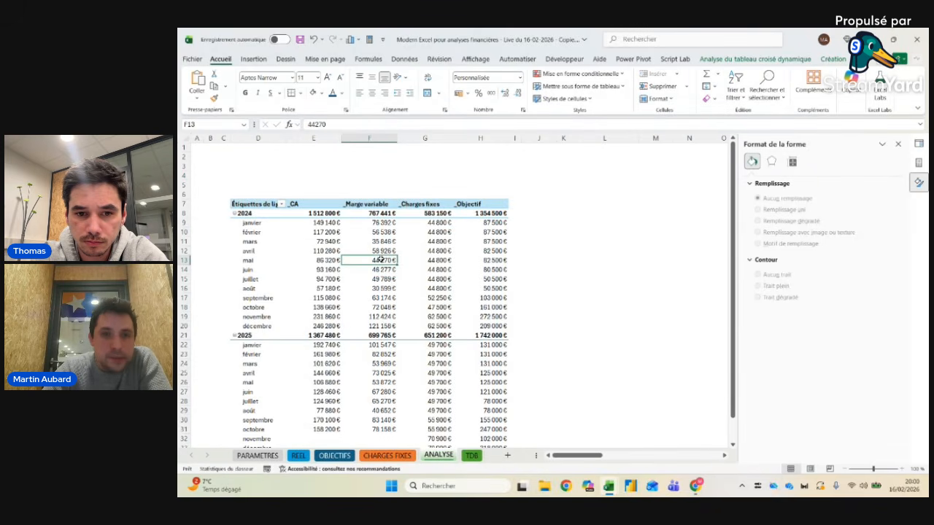
left_click(922, 164)
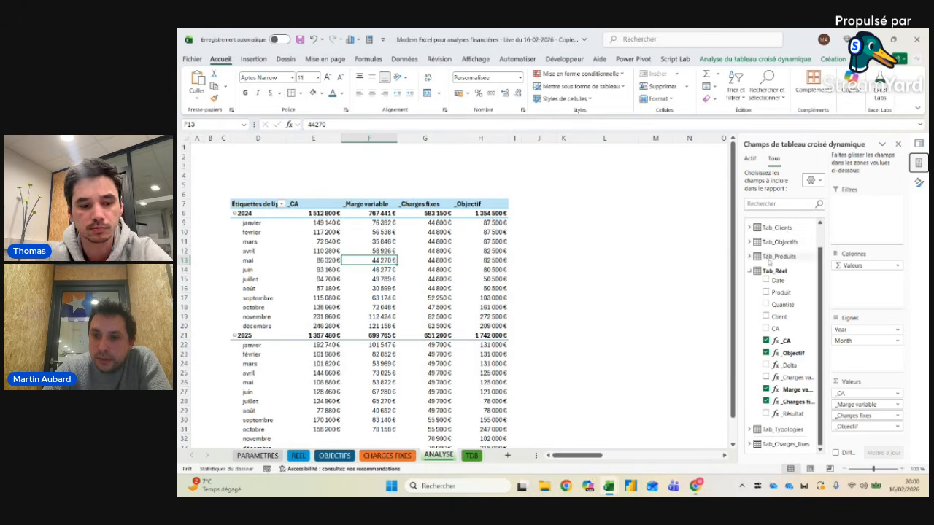
left_click(751, 222)
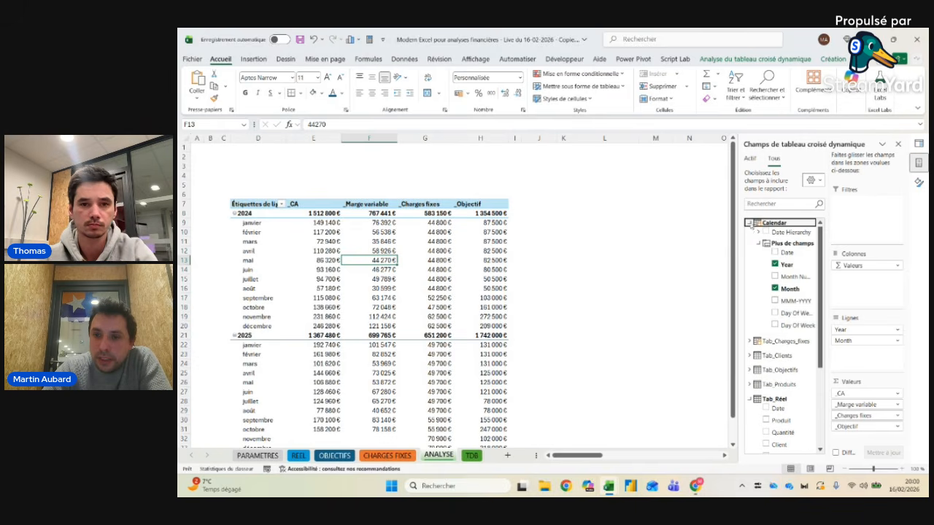
right_click(785, 264)
left_click(824, 326)
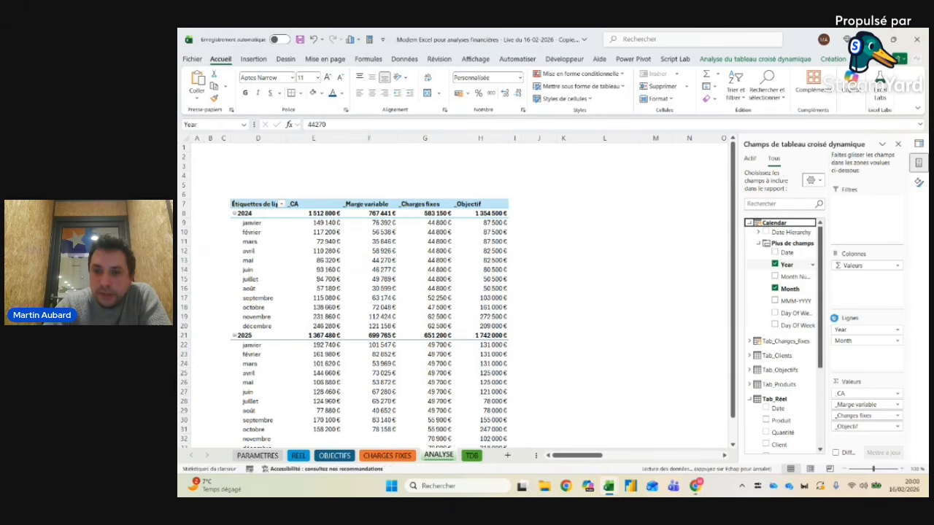
Step: Cut the Year slicer from the ANALYSE sheet and paste it with all its active content at cell B2 of the TDB sheet
left_click(452, 239)
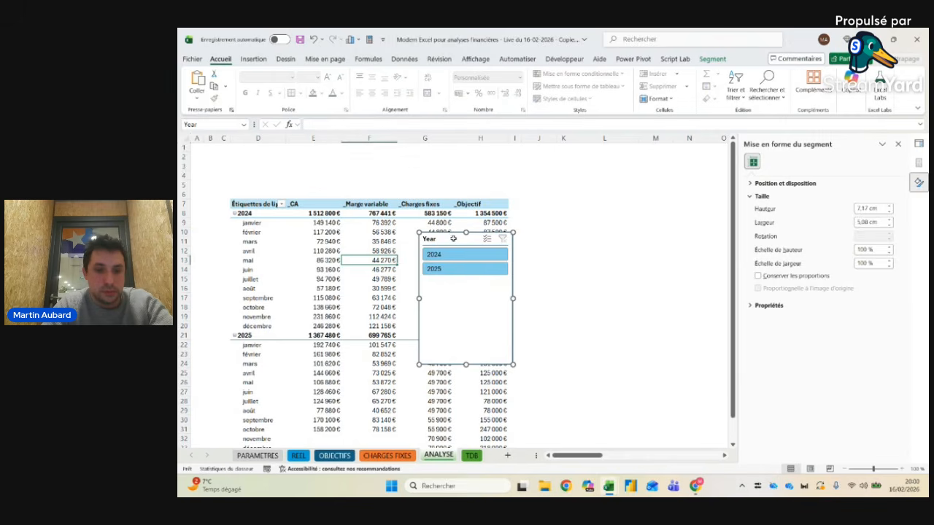
key("Delete")
left_click(471, 455)
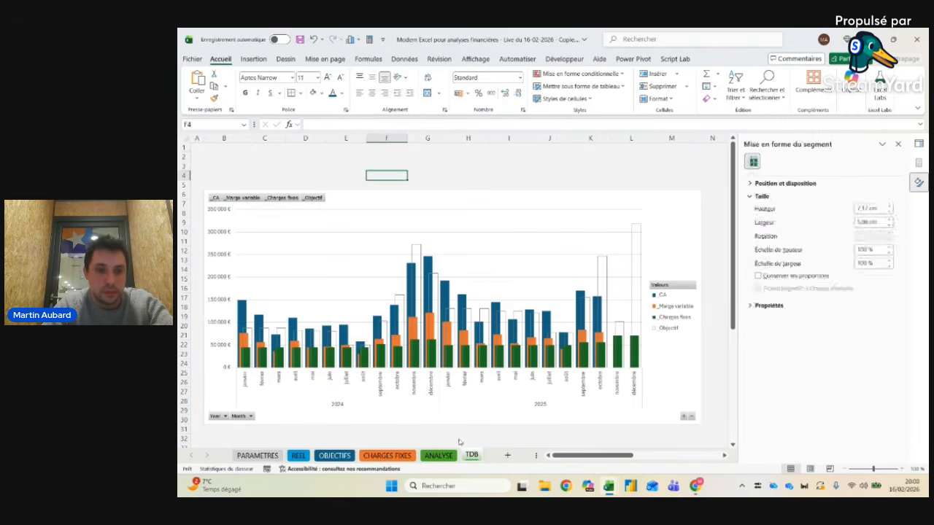
left_click(208, 158)
key("ctrl+v")
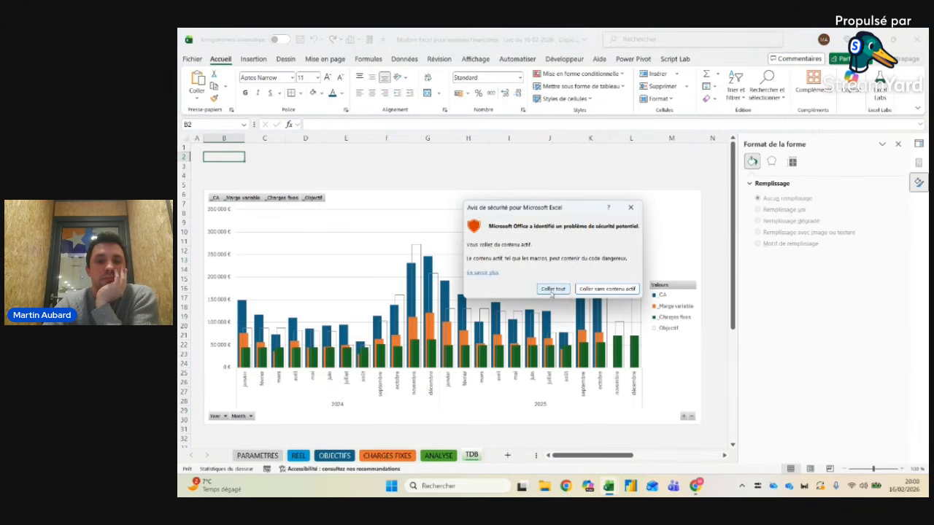
left_click(553, 288)
left_click(722, 60)
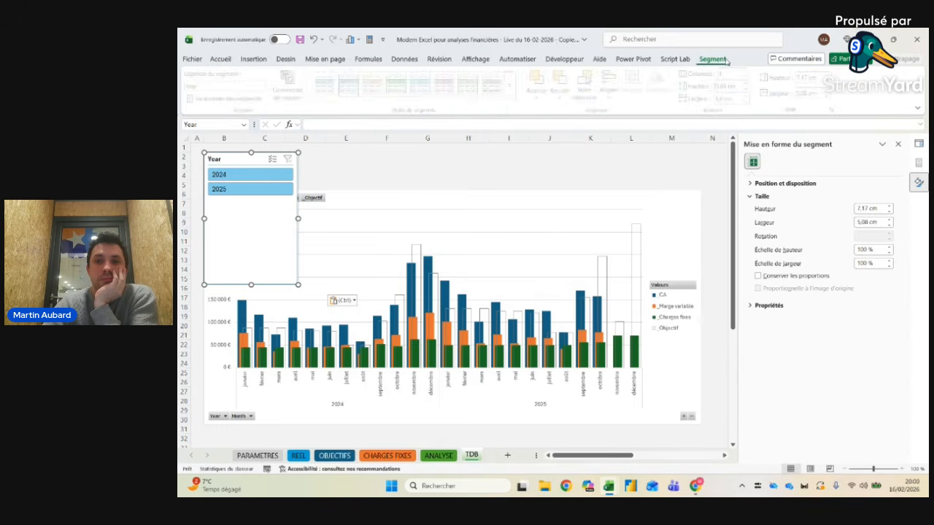
Step: Arrange the Year slicer's buttons in 2 columns and set the slicer's height to 1.8 cm
left_click(746, 71)
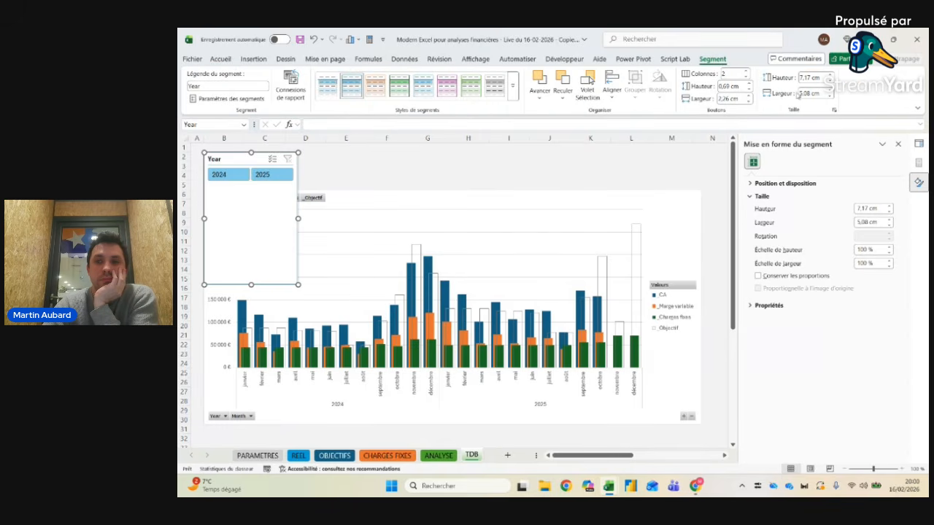
left_click(820, 78)
type("1,8")
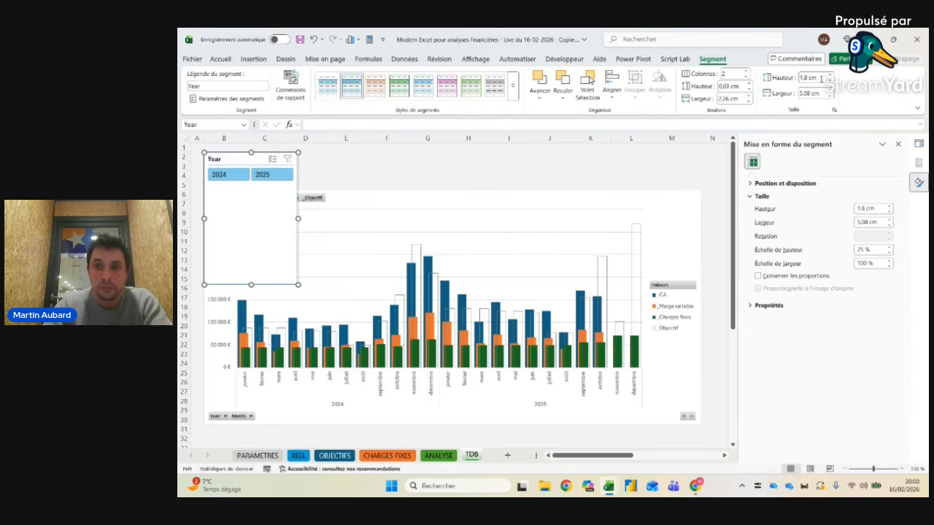
key("Return")
left_click(343, 168)
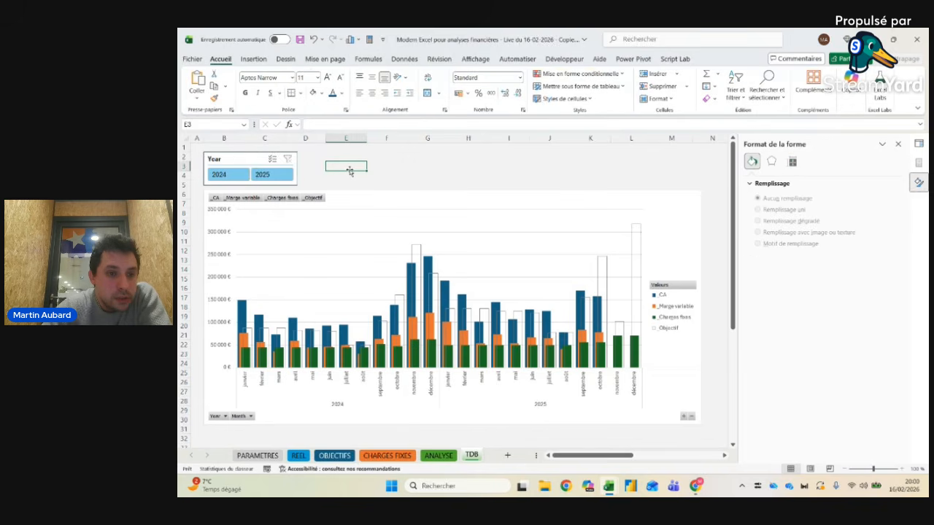
Step: Filter the TDB pivot chart to 2025 with the Year slicer
left_click(250, 159)
left_click(270, 176)
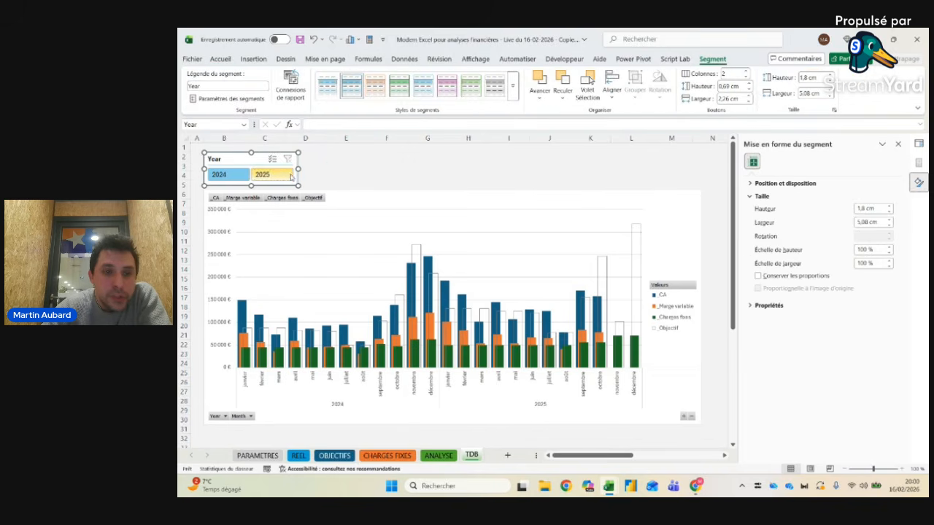
left_click(272, 178)
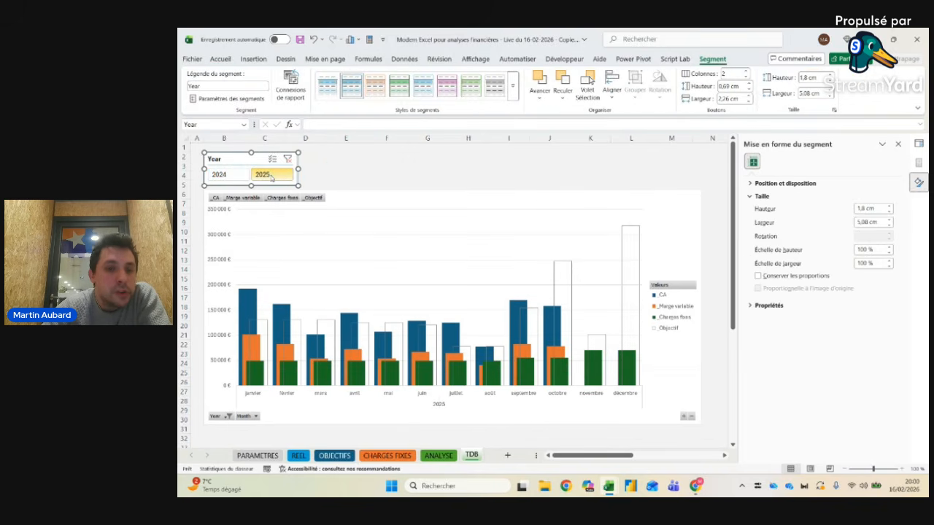
left_click(428, 157)
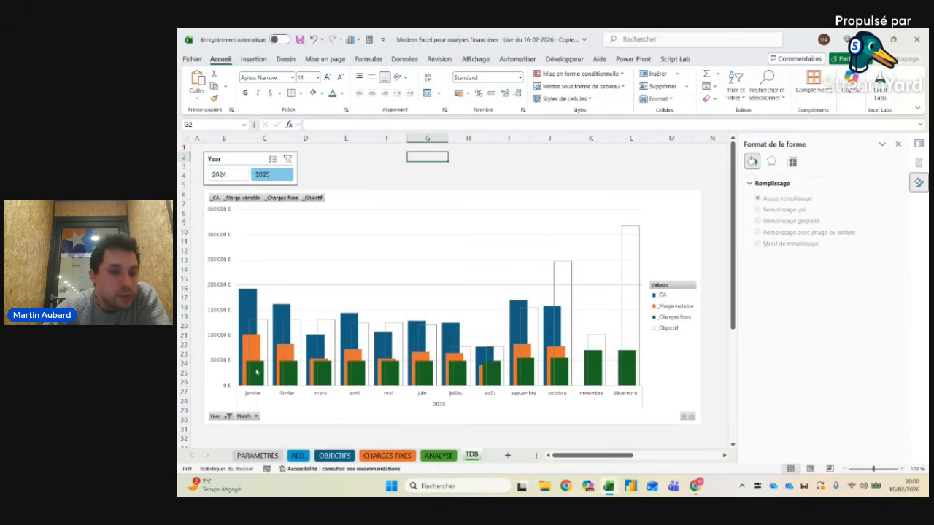
Step: Fill the _CA columns of the pivot chart with the lightest shade of the teal-blue theme colour
mouse_move(256, 372)
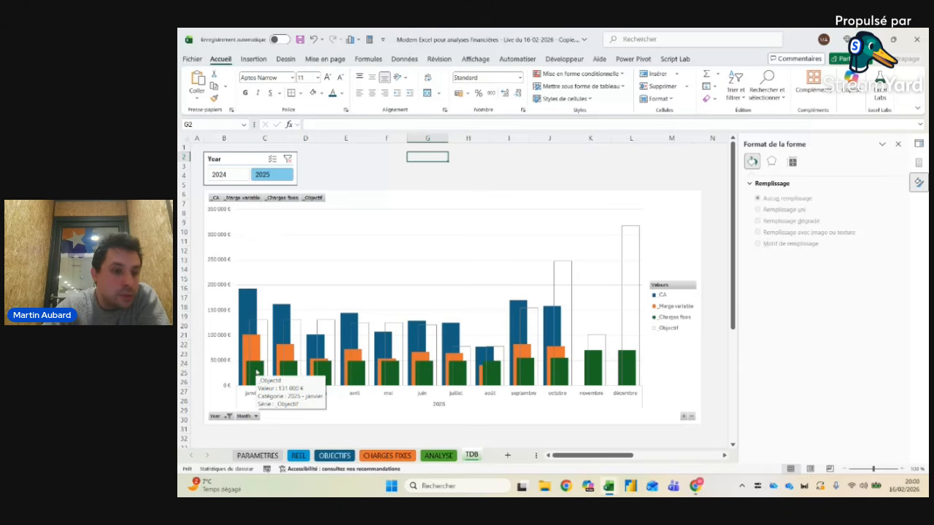
left_click(245, 300)
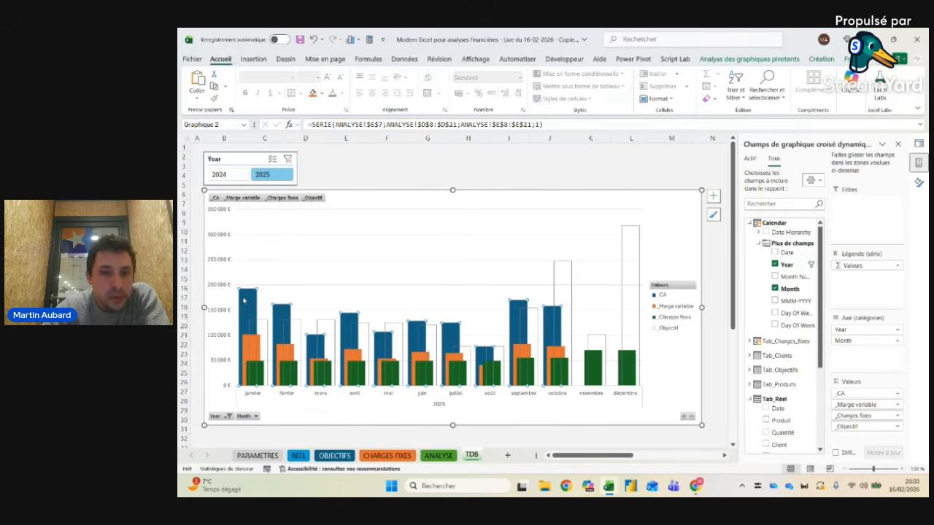
left_click(322, 95)
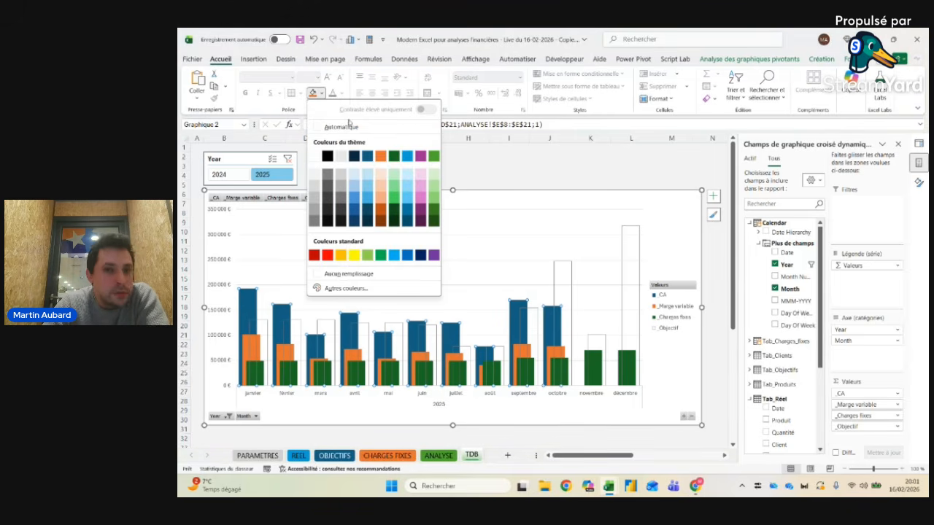
left_click(366, 177)
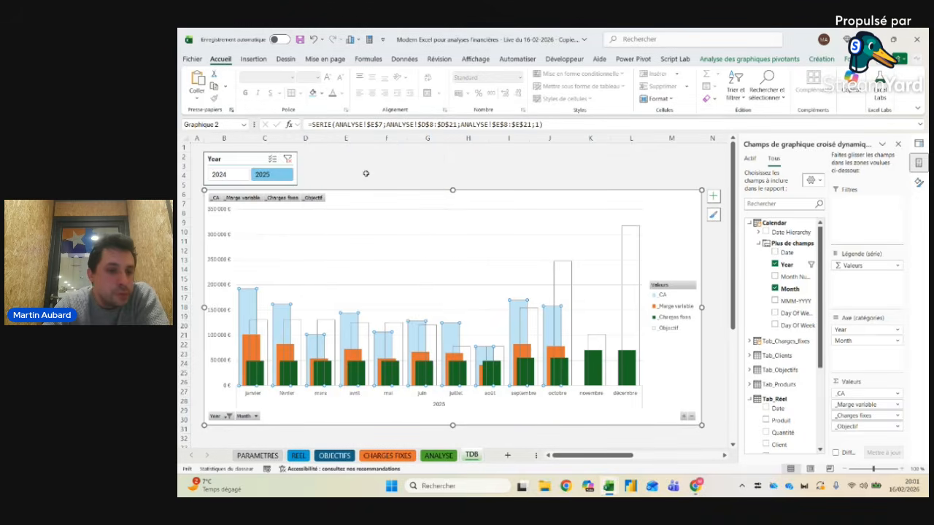
Step: Fill the _Marge variable columns with the base dark teal-blue theme colour
left_click(243, 344)
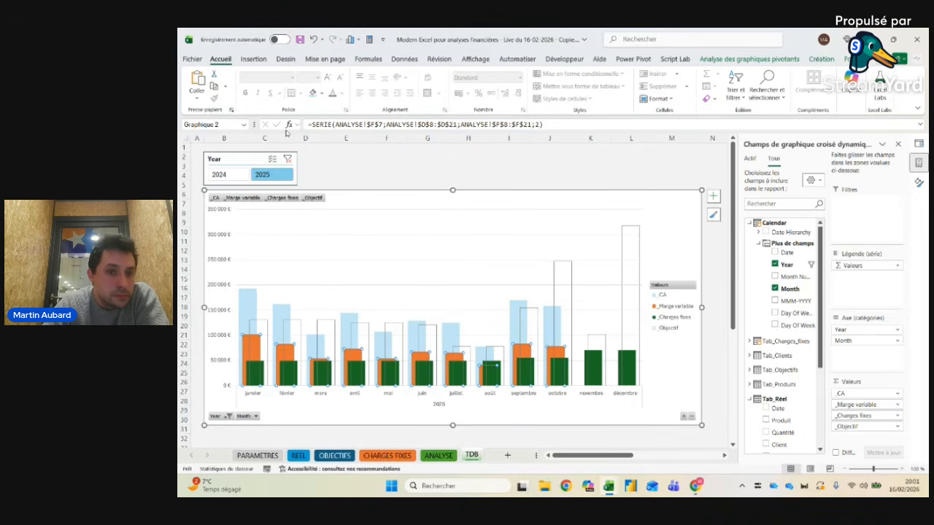
left_click(322, 93)
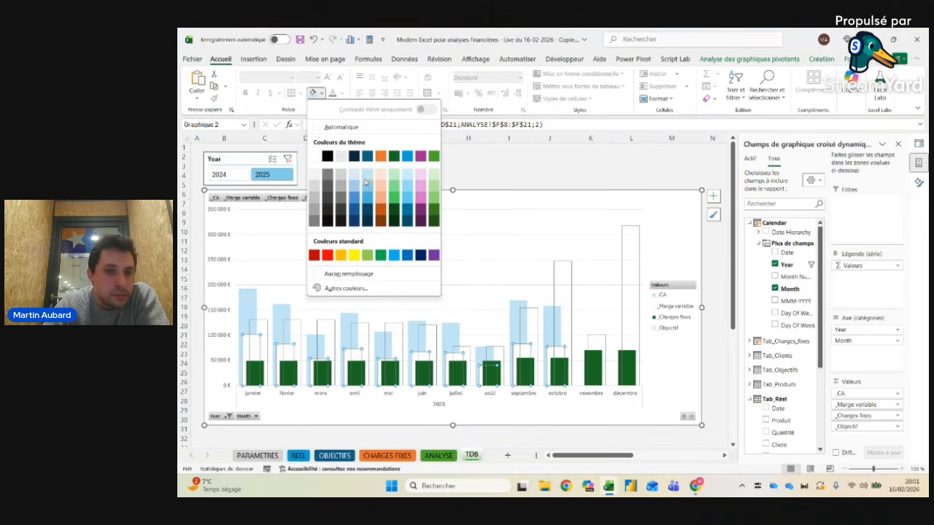
left_click(367, 156)
left_click(353, 174)
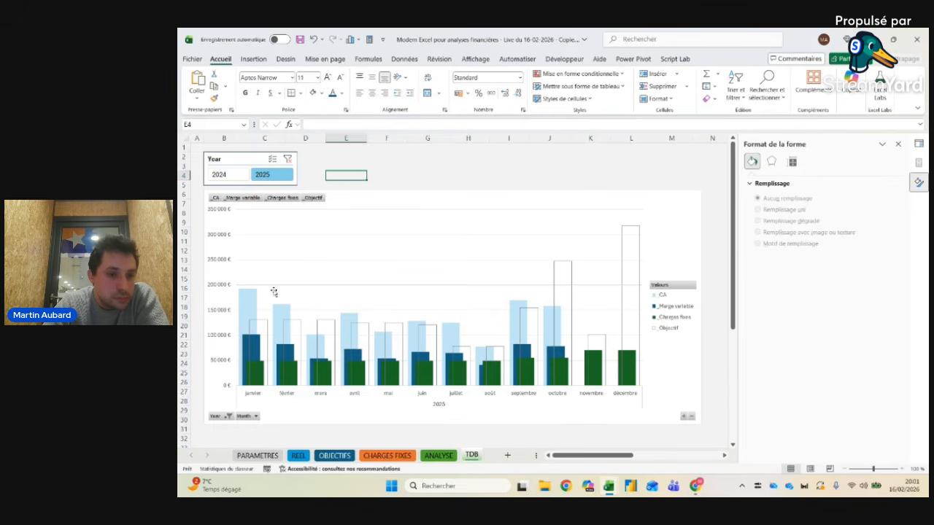
mouse_move(248, 348)
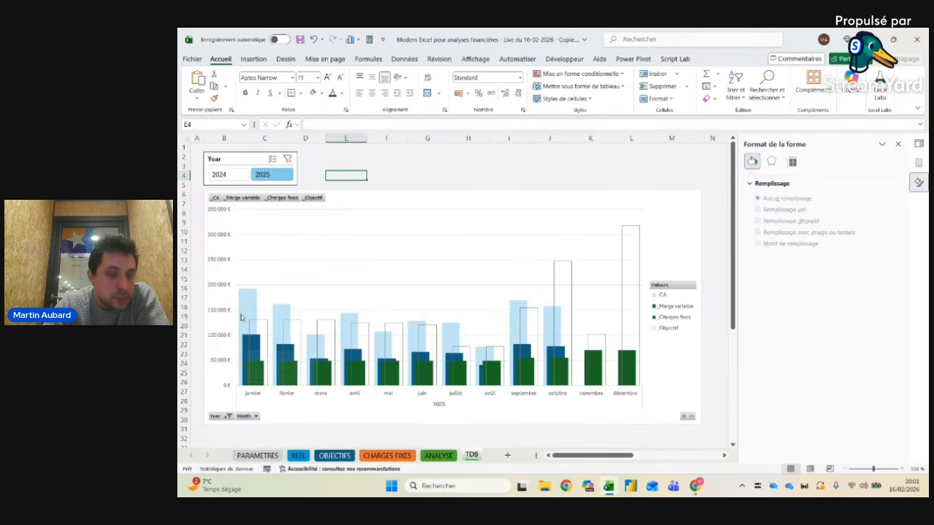
mouse_move(245, 301)
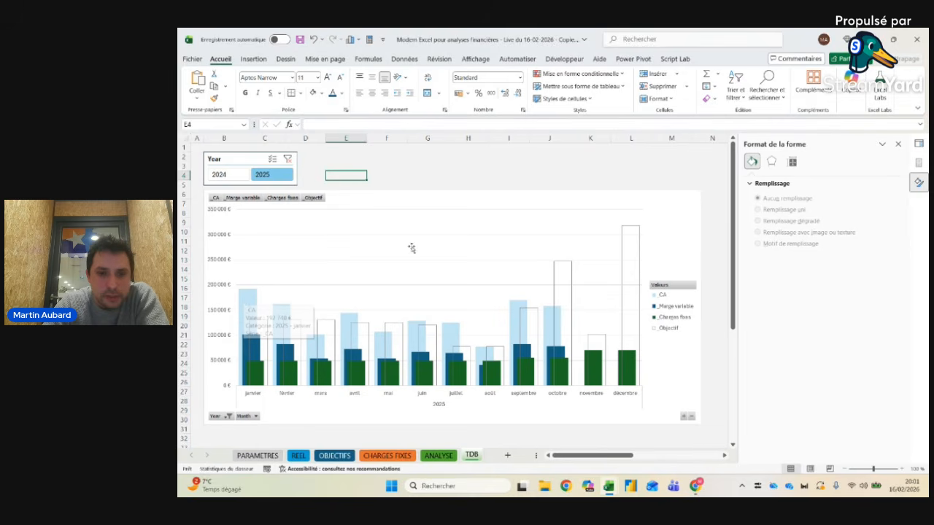
Step: Collapse the ribbon and shorten the pivot chart so that its lower edge ends at row 30
left_click(441, 423)
left_click_drag(453, 424, 452, 399)
double_click(223, 61)
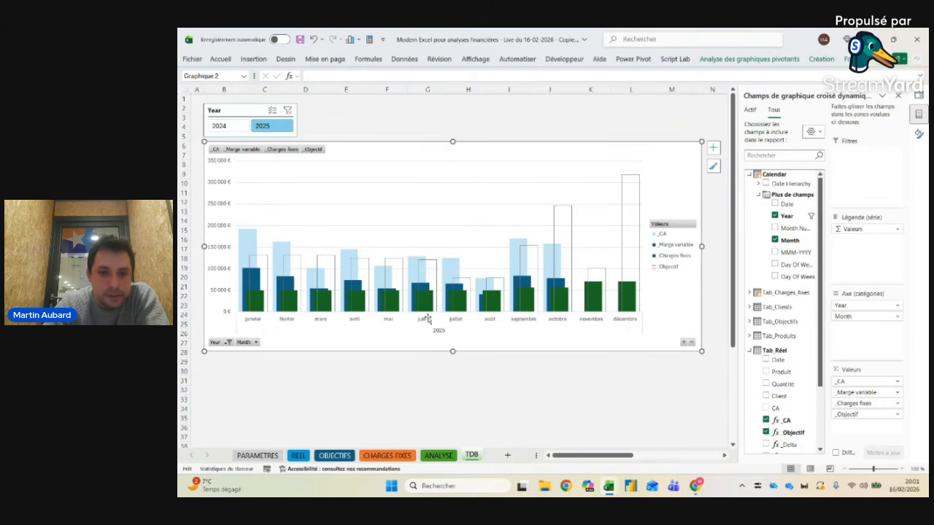
left_click_drag(452, 352, 452, 370)
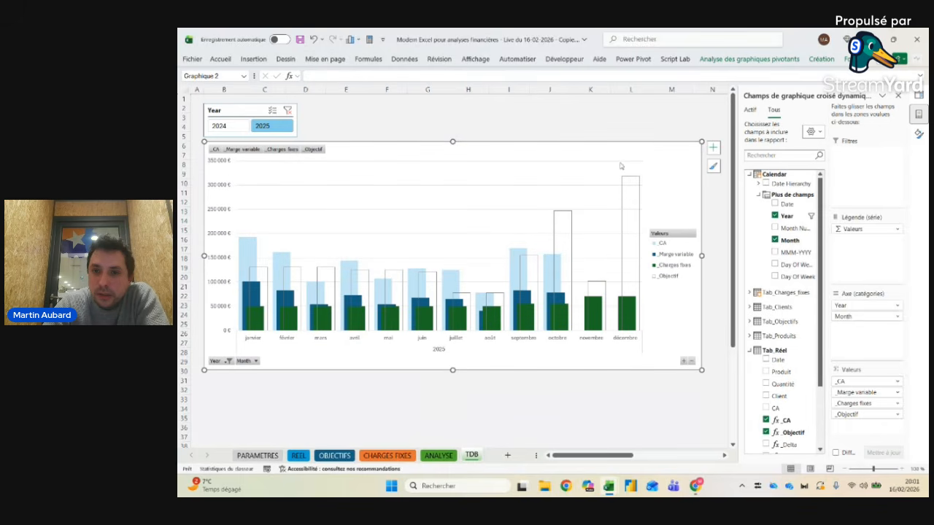
Step: Add a data table beneath the pivot chart's plot area
left_click(713, 147)
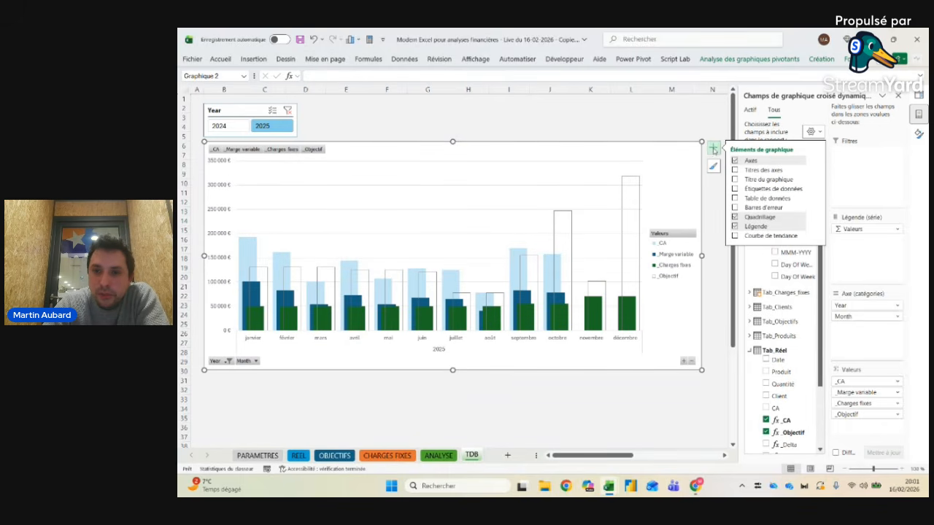
left_click(735, 198)
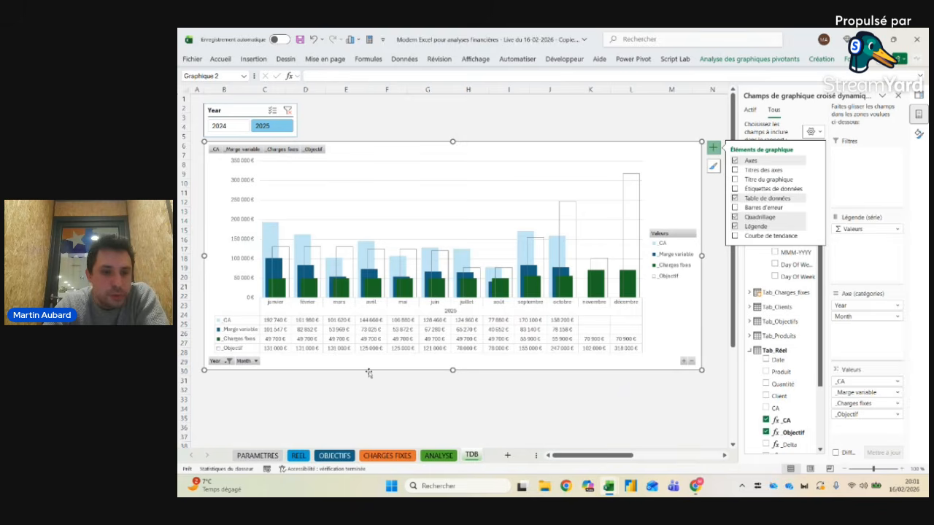
left_click(340, 397)
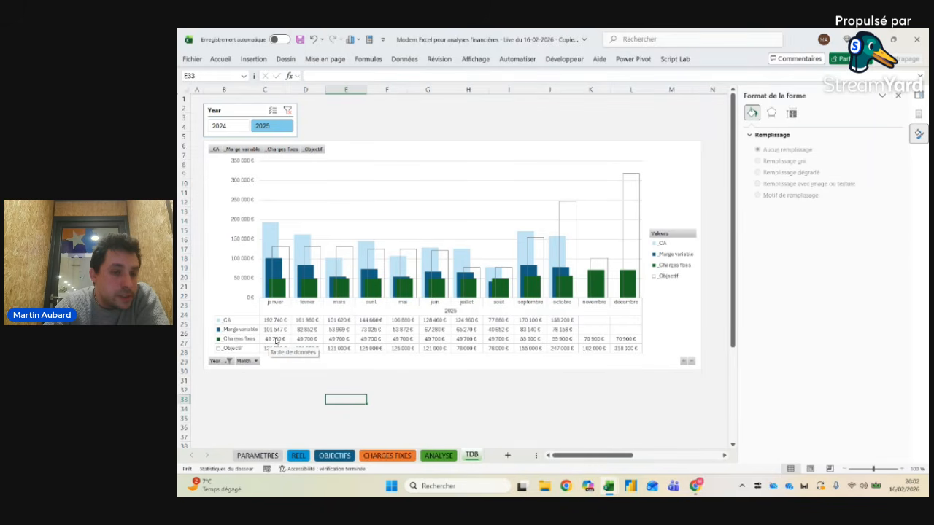
Step: Fill the _Charges fixes columns with the lightest grey shade of the black theme colour
left_click(277, 300)
left_click(270, 290)
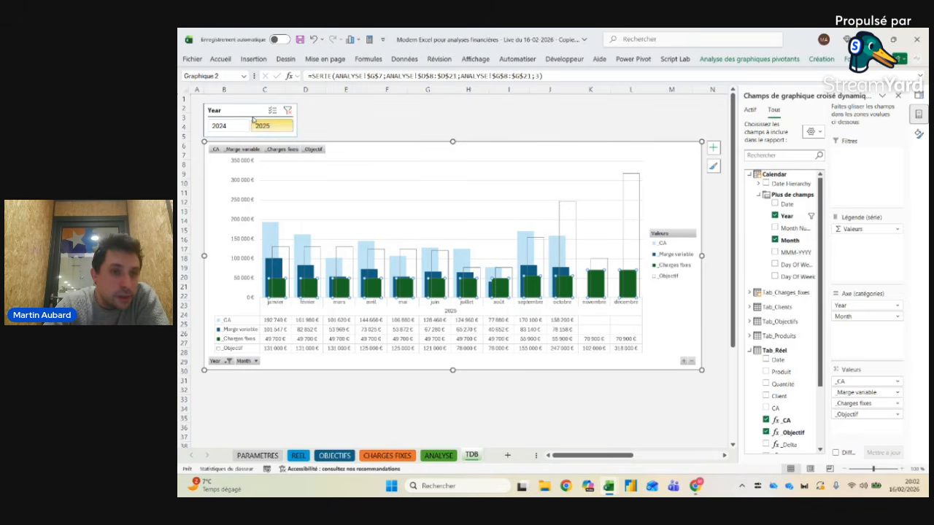
left_click(220, 58)
left_click(321, 95)
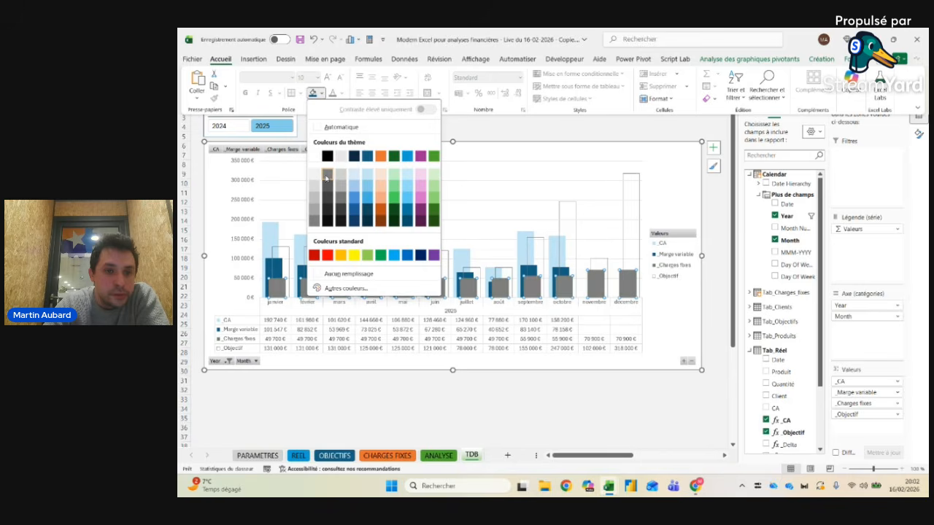
left_click(326, 176)
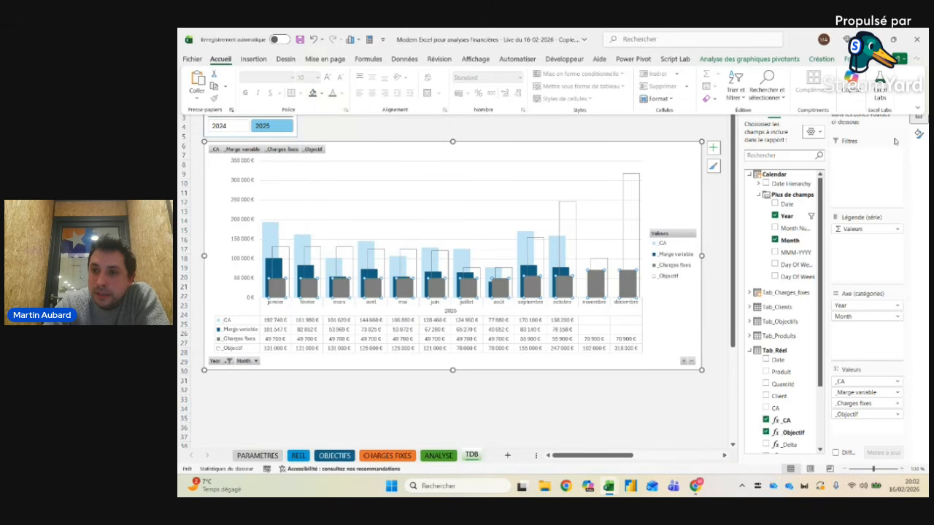
Step: Set the fill transparency of the _Charges fixes columns to 30 %
left_click(918, 134)
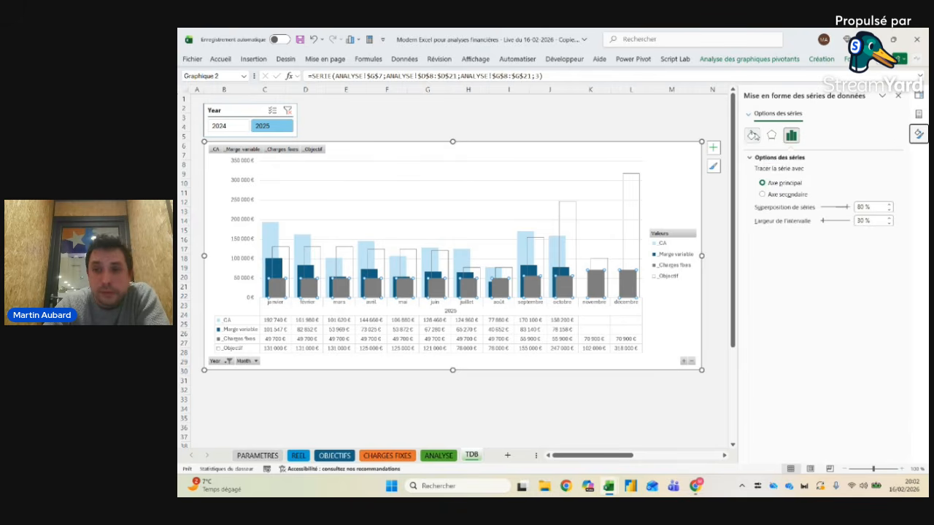
left_click(752, 135)
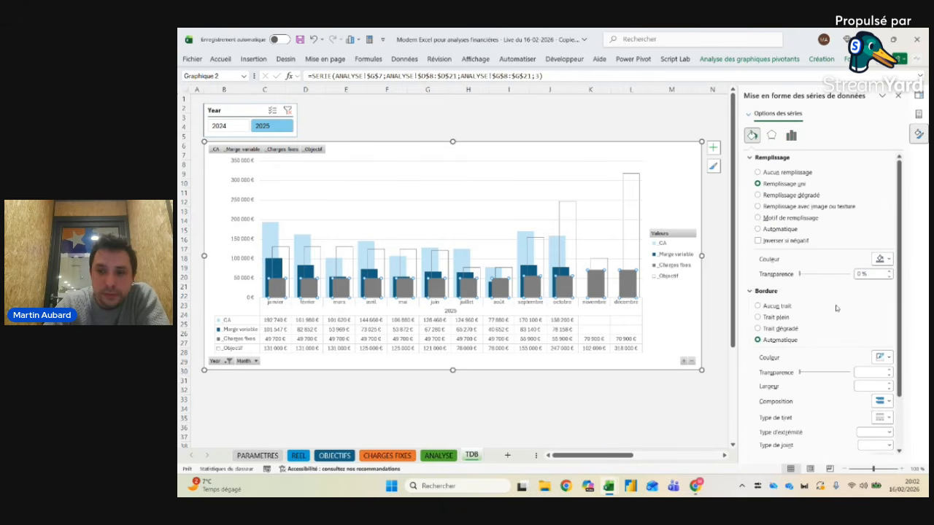
left_click(861, 274)
type("3")
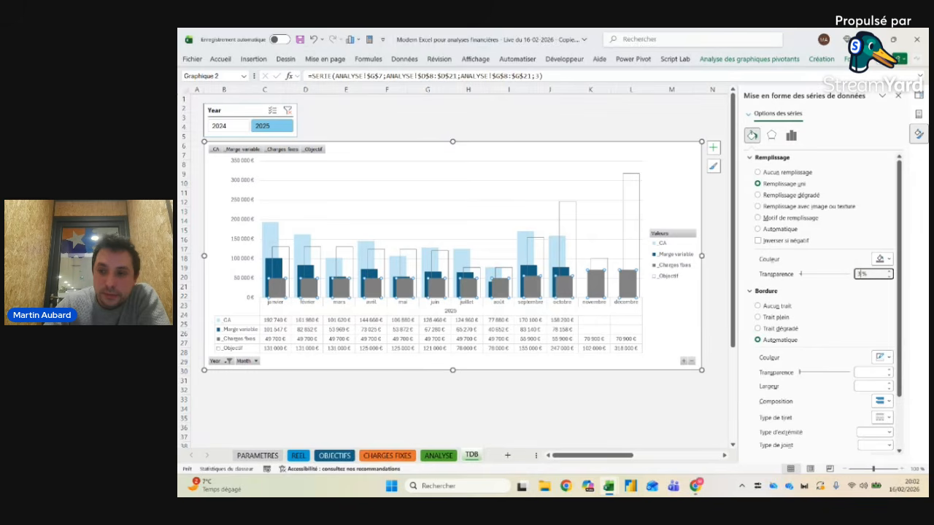
type("0")
key("Return")
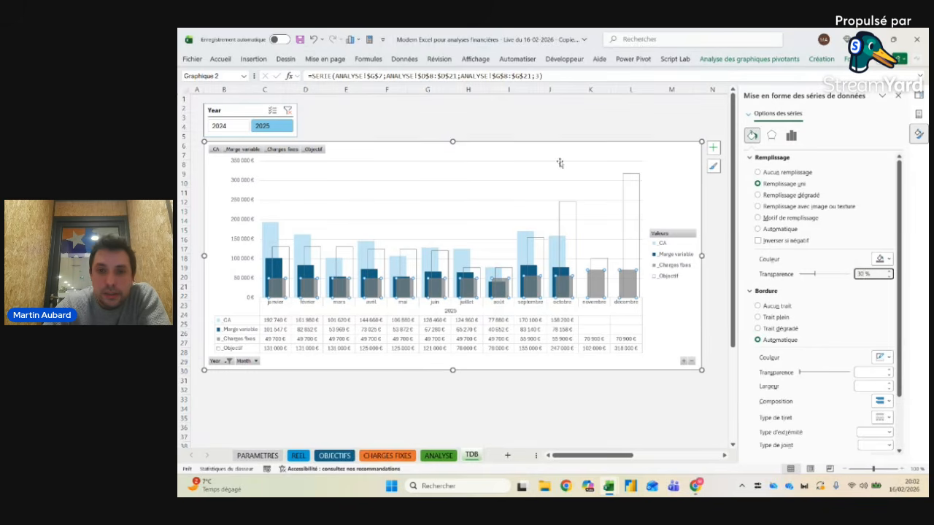
left_click(516, 127)
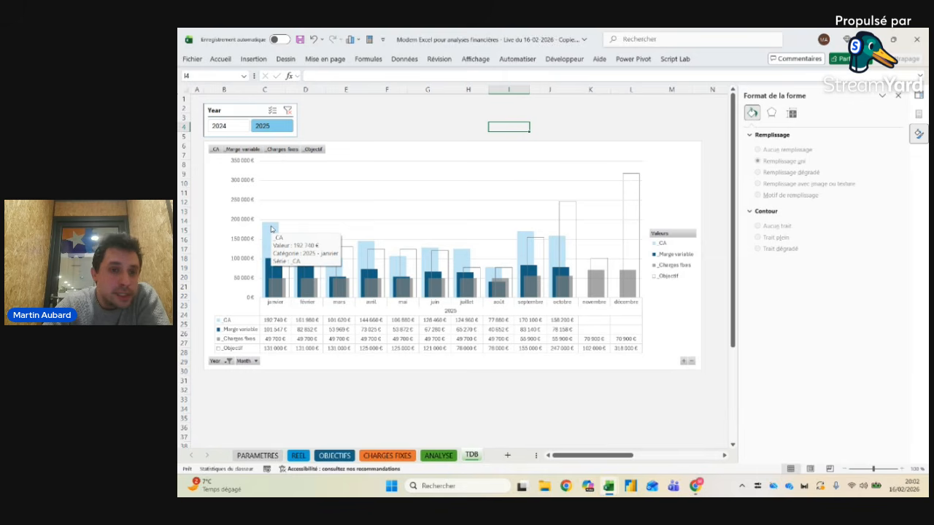
Step: Examine how the _CA, _Marge variable, _Charges fixes and _Objectif columns overlap in February and August 2025
left_click(353, 150)
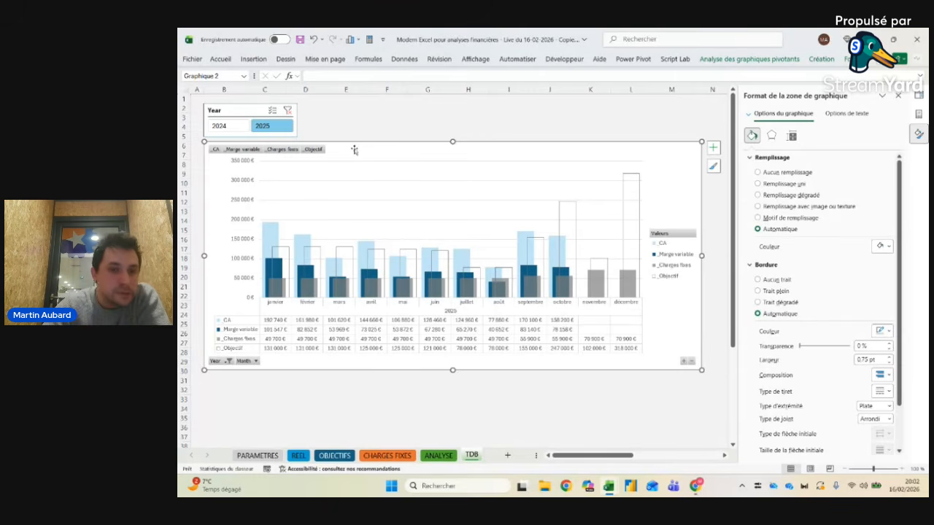
left_click(317, 250)
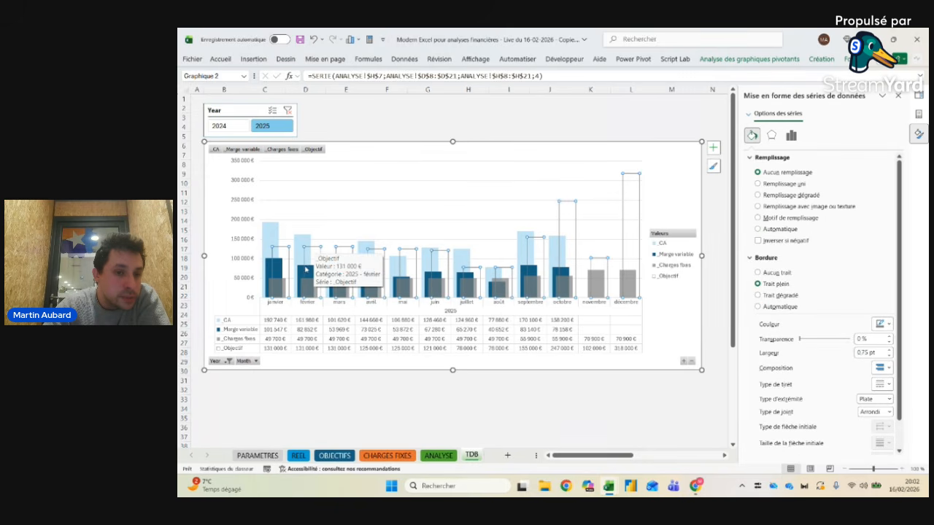
left_click(301, 242)
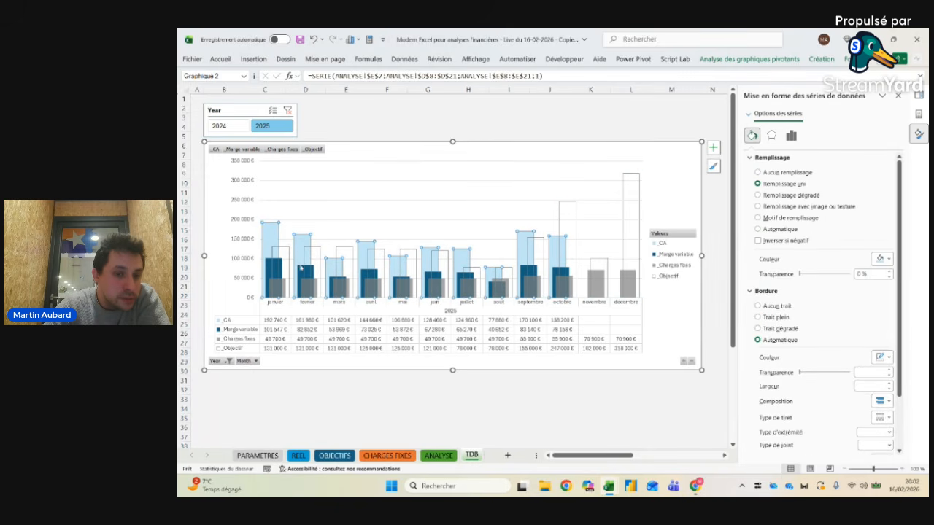
left_click(314, 291)
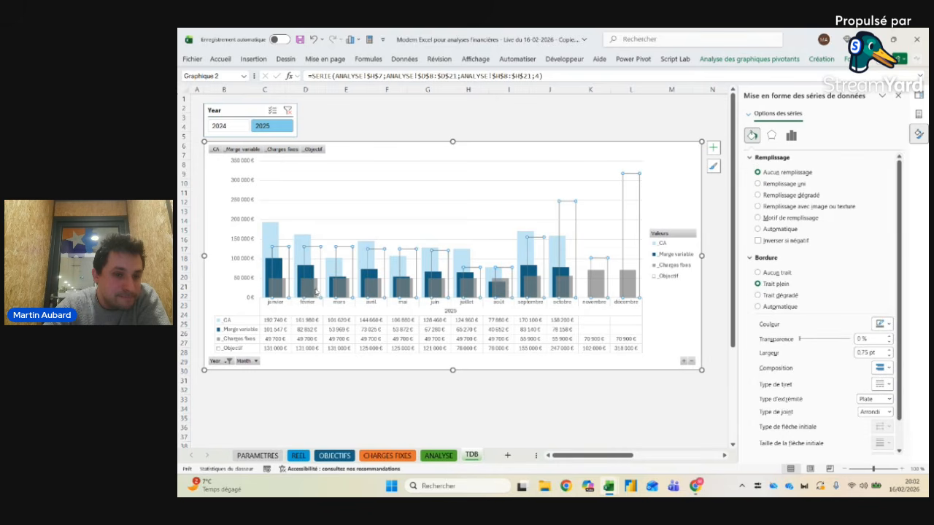
left_click(303, 290)
left_click(302, 275)
left_click(302, 282)
left_click(302, 274)
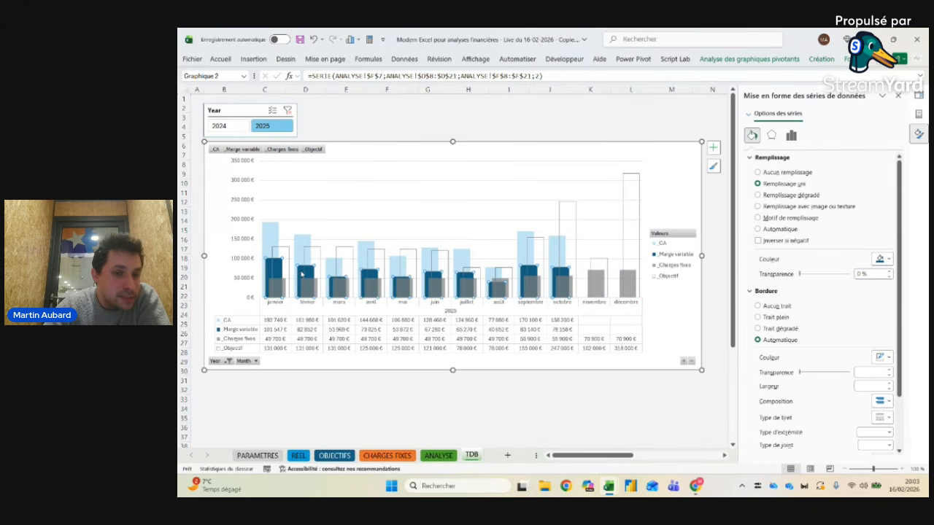
left_click(302, 284)
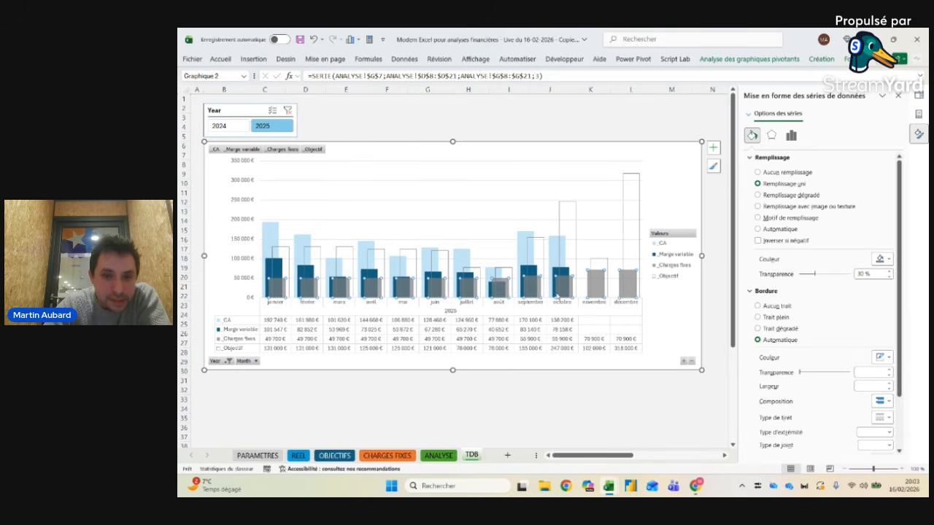
left_click(493, 283)
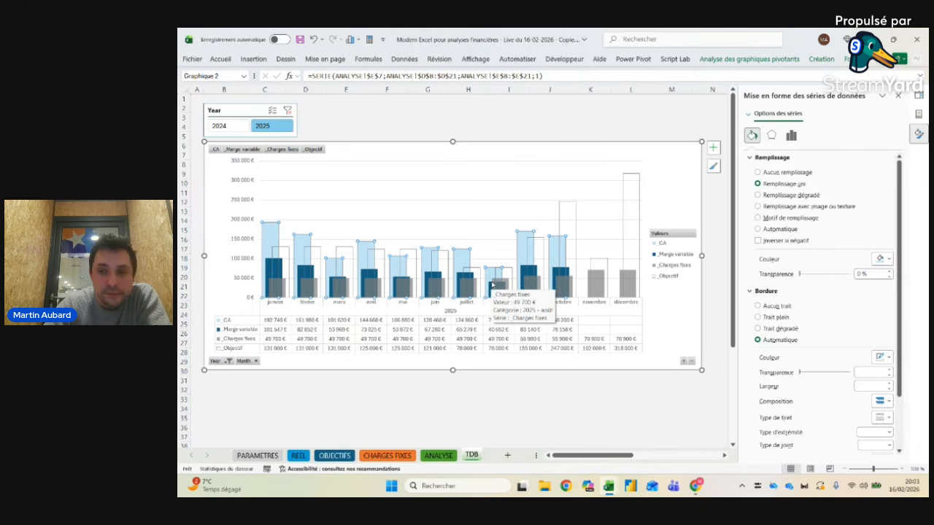
Step: Shorten the pivot chart so it ends at about row 27, and hide all its field buttons
left_click_drag(452, 370, 453, 342)
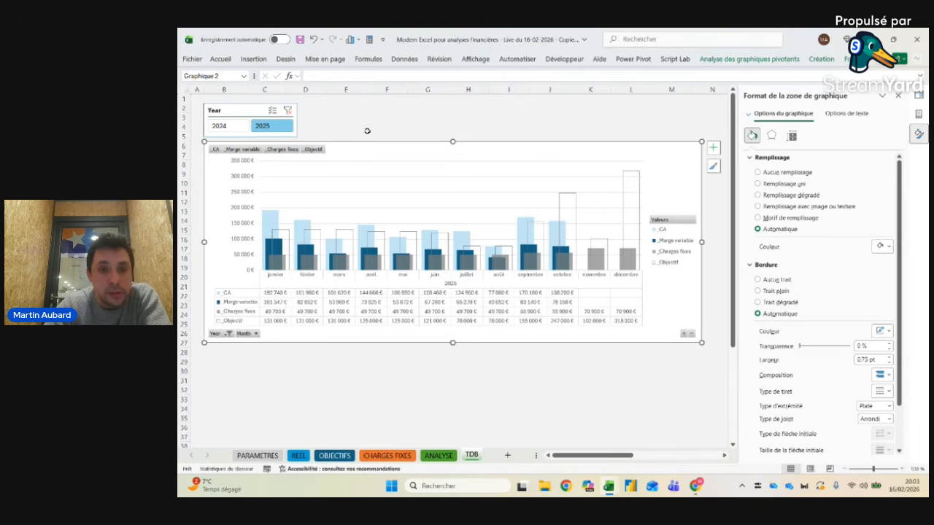
right_click(321, 150)
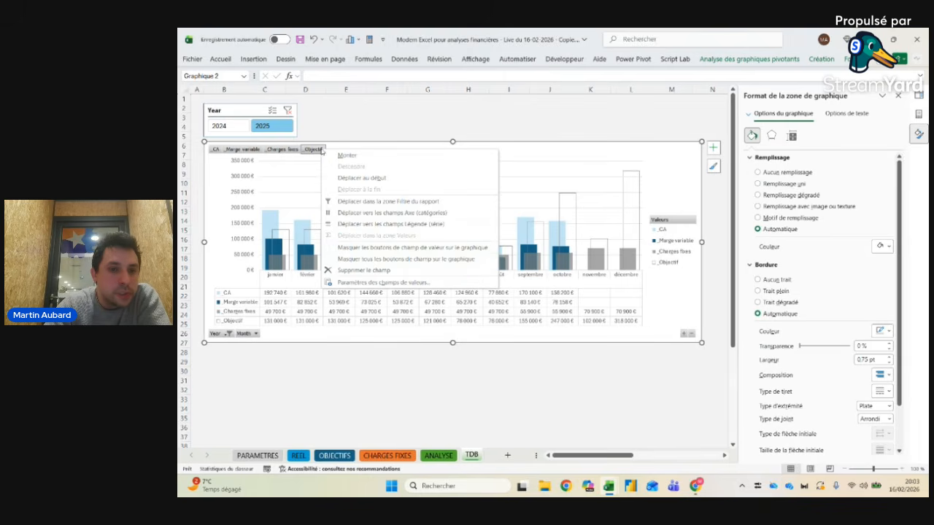
left_click(394, 259)
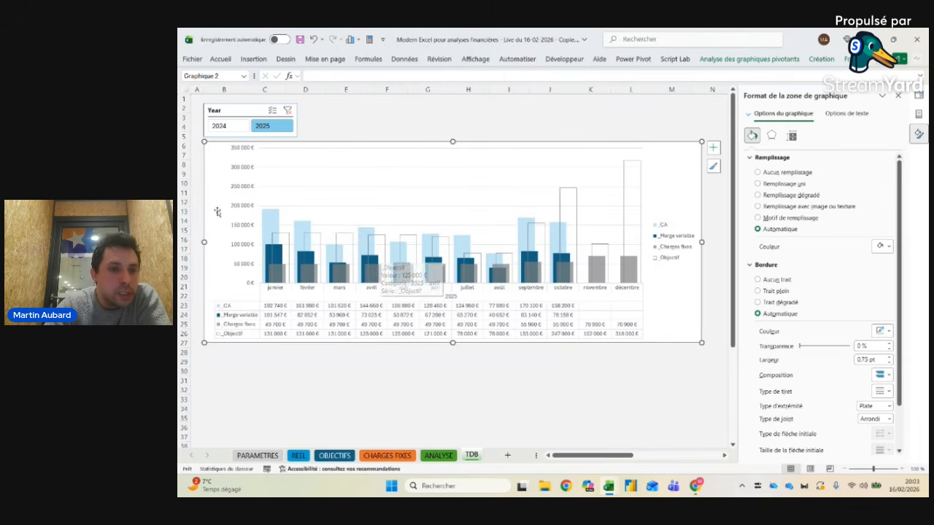
Step: Delete the pivot chart's value axis and gridlines, and reduce the chart text by one font size step
left_click(248, 170)
key("Delete")
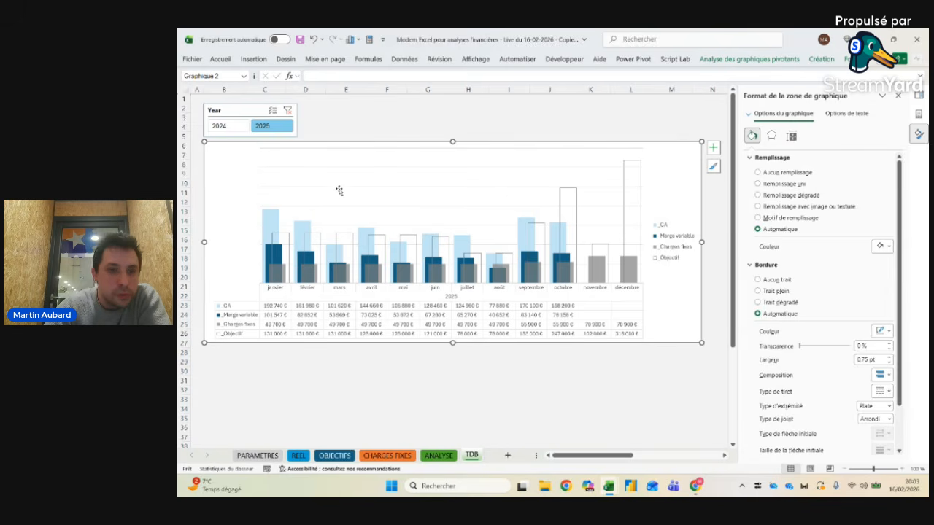
left_click(332, 187)
key("Delete")
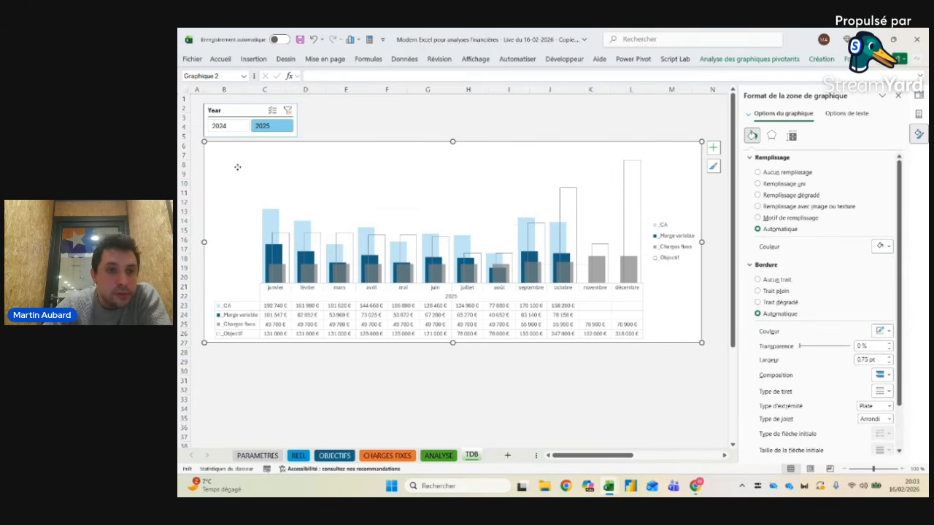
left_click(220, 58)
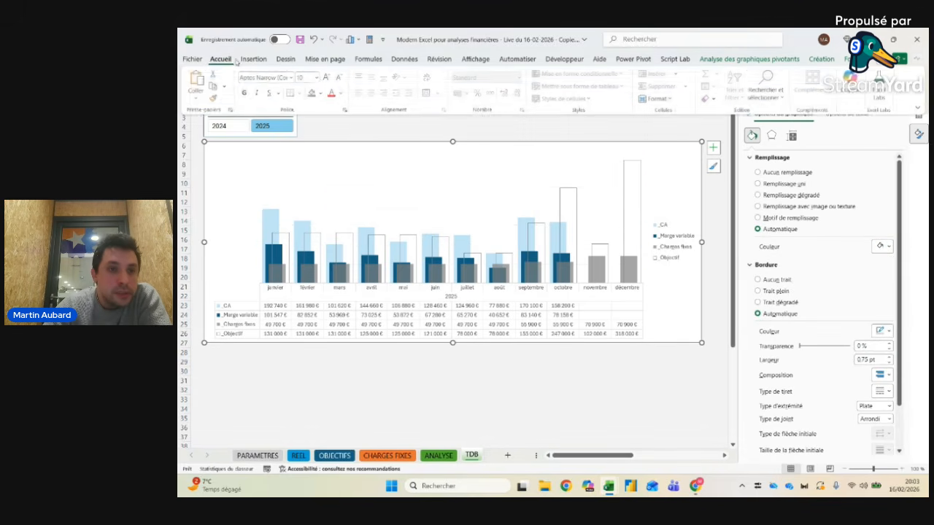
left_click(338, 79)
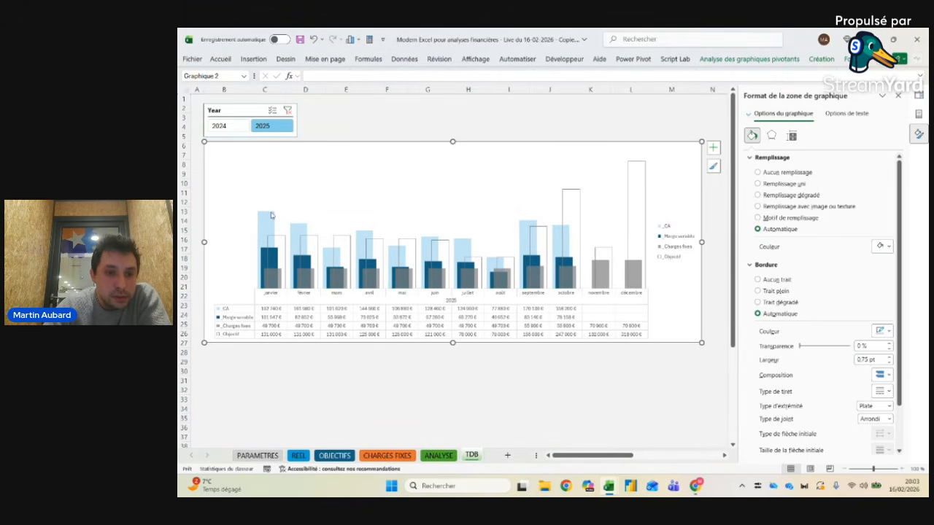
Step: Give the _CA, _Marge variable and _Charges fixes columns a solid white border
left_click(268, 225)
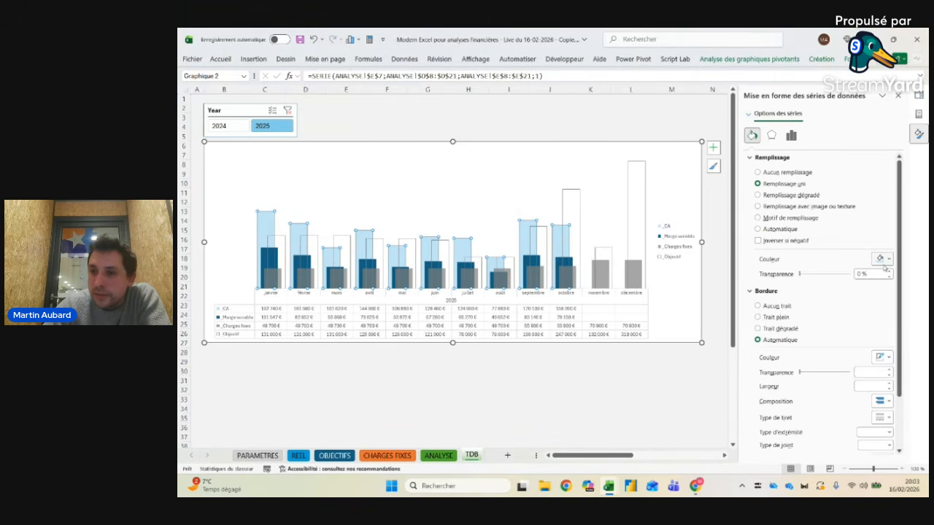
left_click(881, 357)
left_click(800, 227)
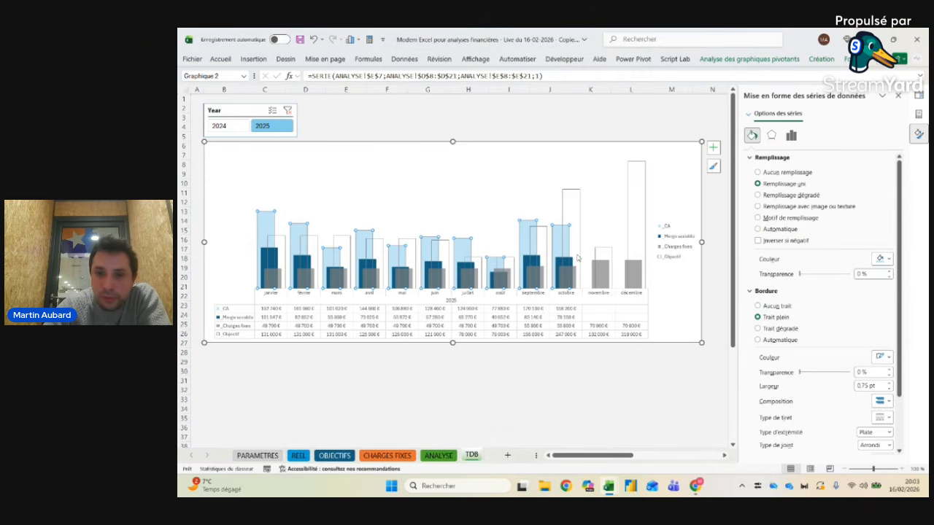
left_click(528, 266)
left_click(885, 357)
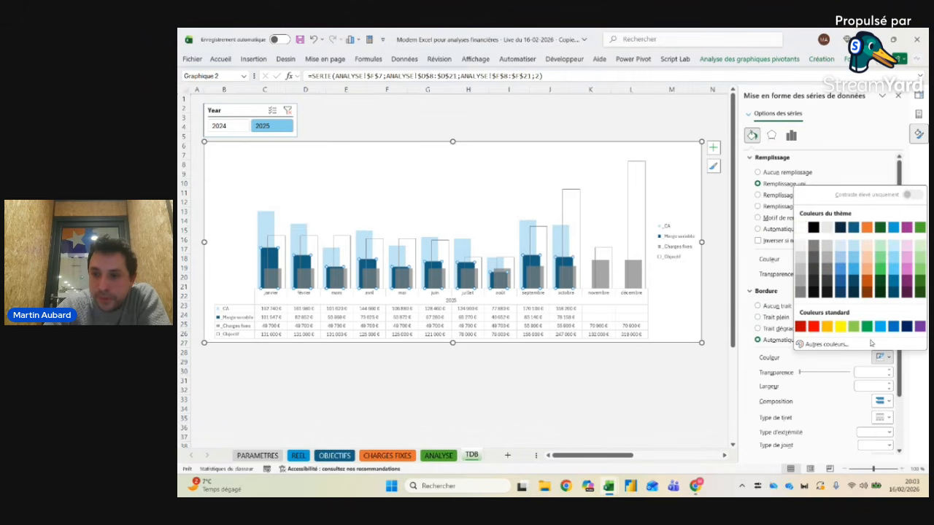
left_click(800, 227)
left_click(560, 276)
left_click(881, 357)
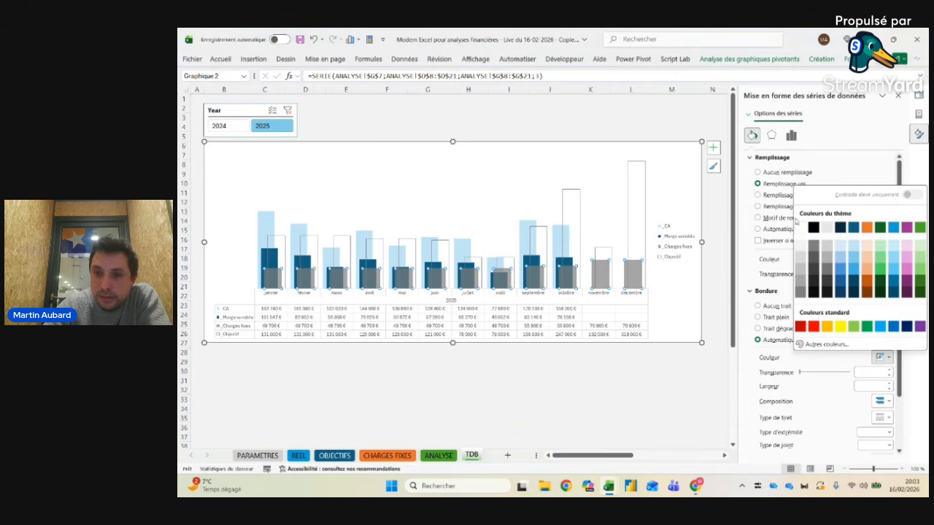
left_click(803, 227)
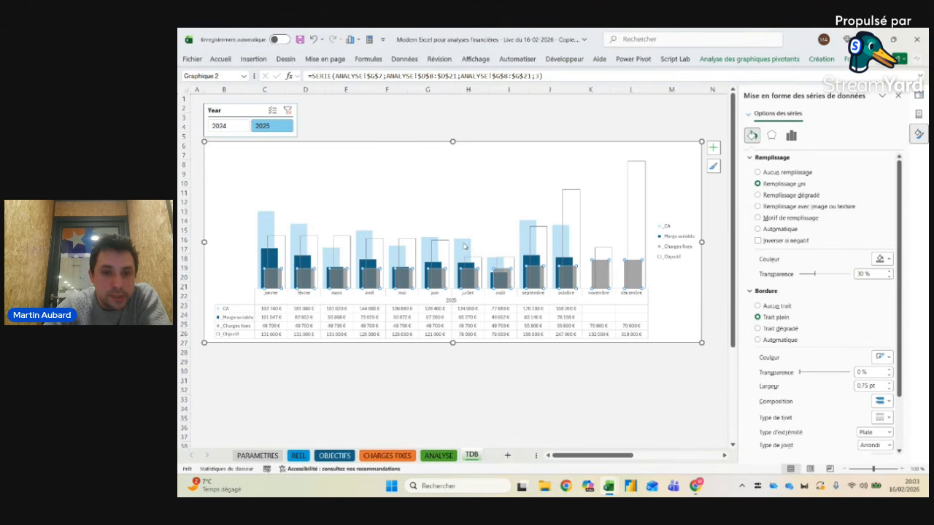
Step: Set the chart columns' series overlap to 100 % and gap width to 20 %
left_click(464, 247)
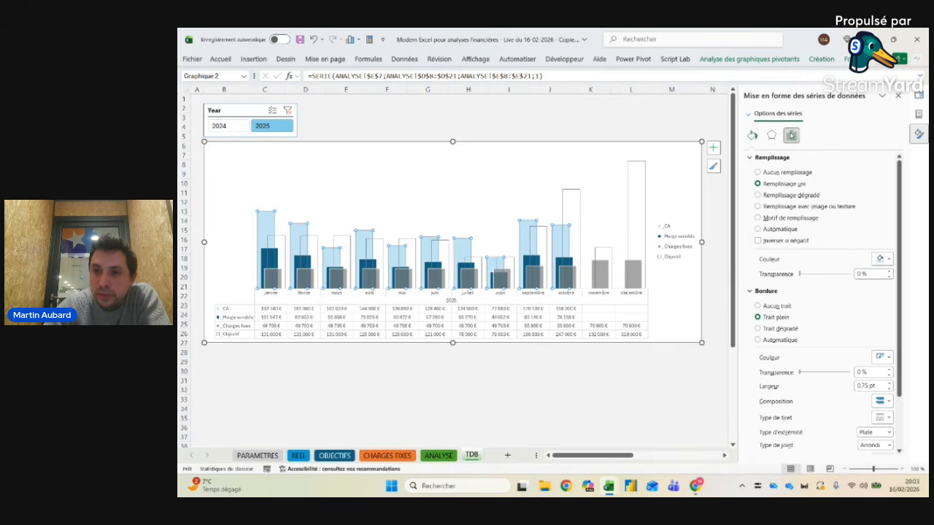
left_click(790, 136)
left_click_drag(864, 207, 852, 208)
type("100")
key("Return")
left_click_drag(862, 221, 855, 221)
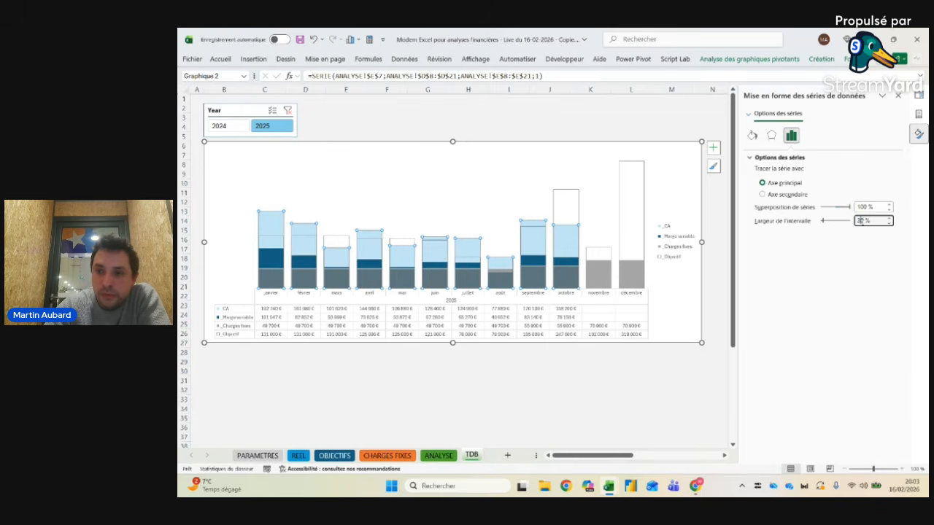
type("2")
left_click(426, 418)
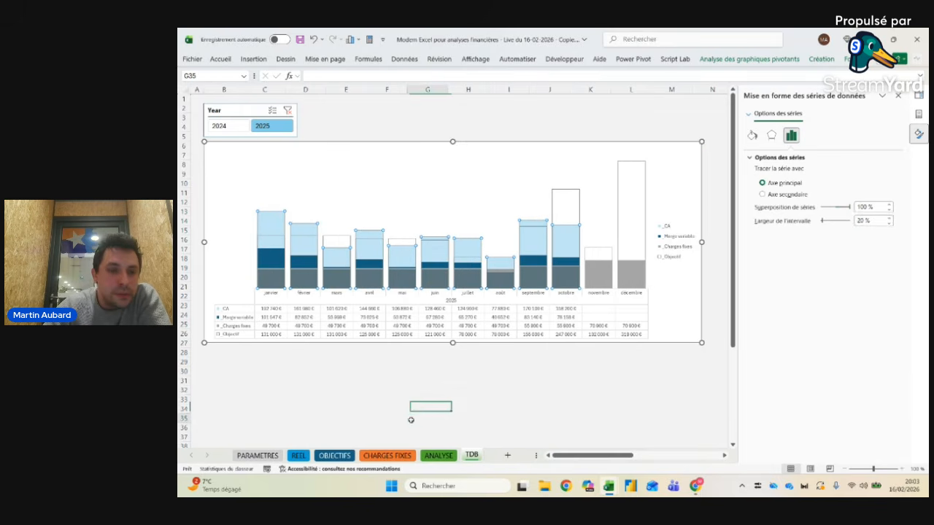
Step: Try a series overlap of 90 % on the chart columns, and undo it
left_click(277, 219)
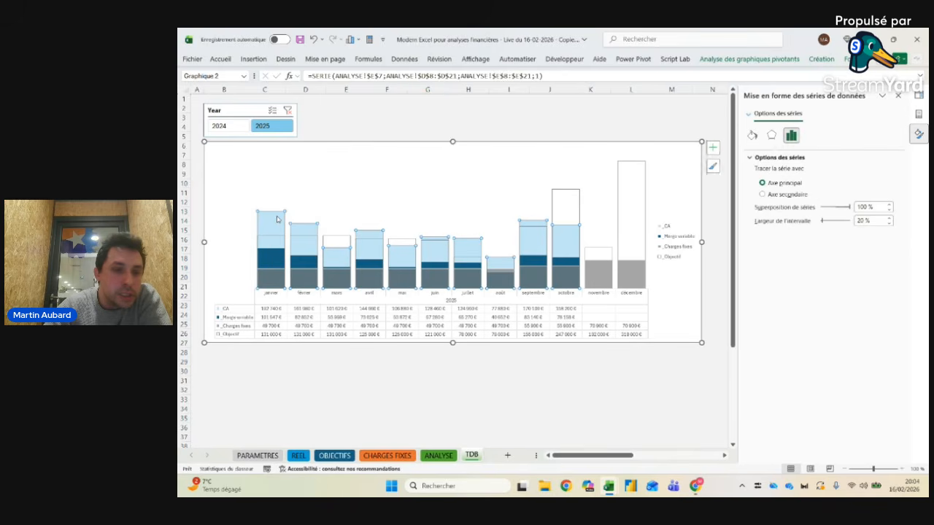
left_click(865, 207)
type("90")
key("Return")
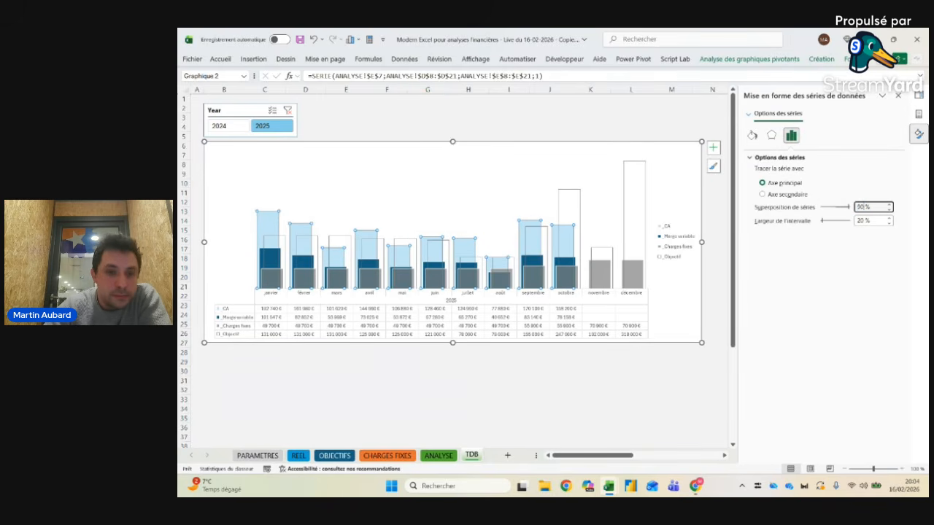
left_click(501, 128)
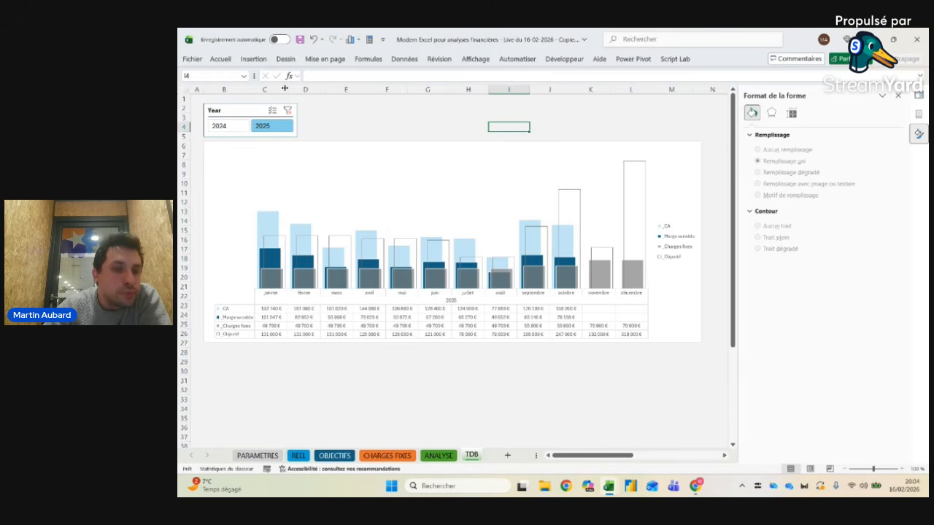
left_click(315, 39)
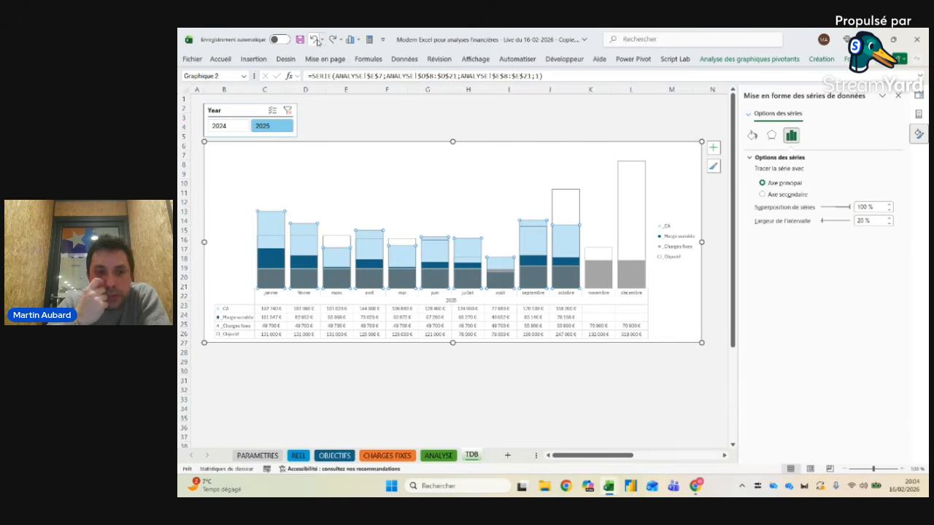
left_click(351, 126)
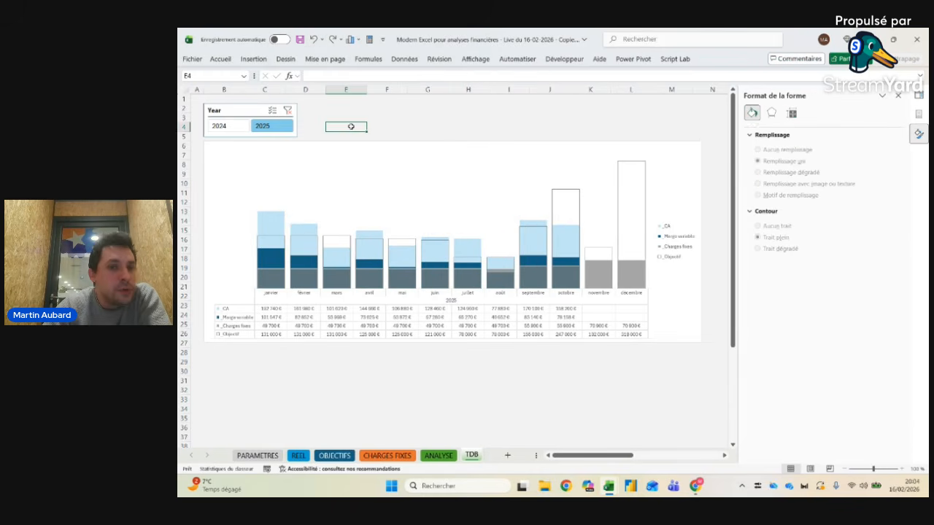
Step: Place the legend above the plot area and move it to the chart's upper-right corner
left_click(672, 248)
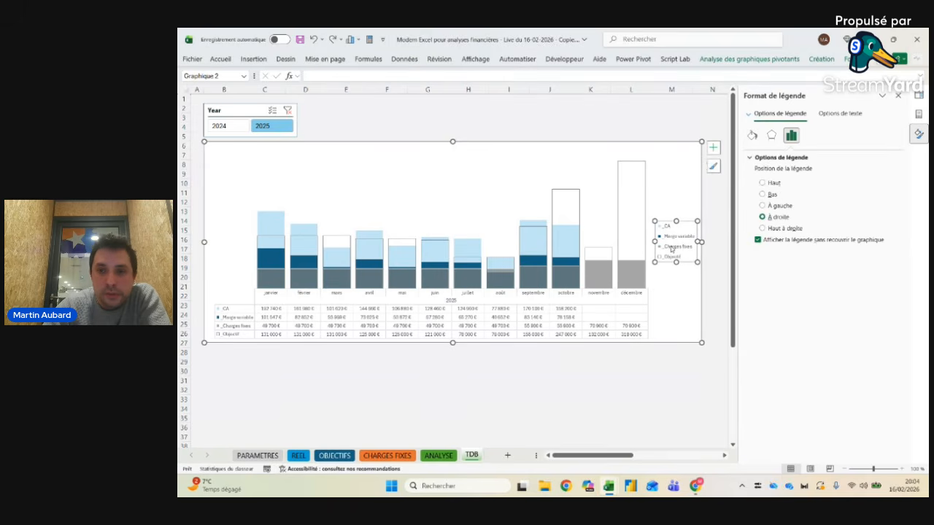
left_click(713, 147)
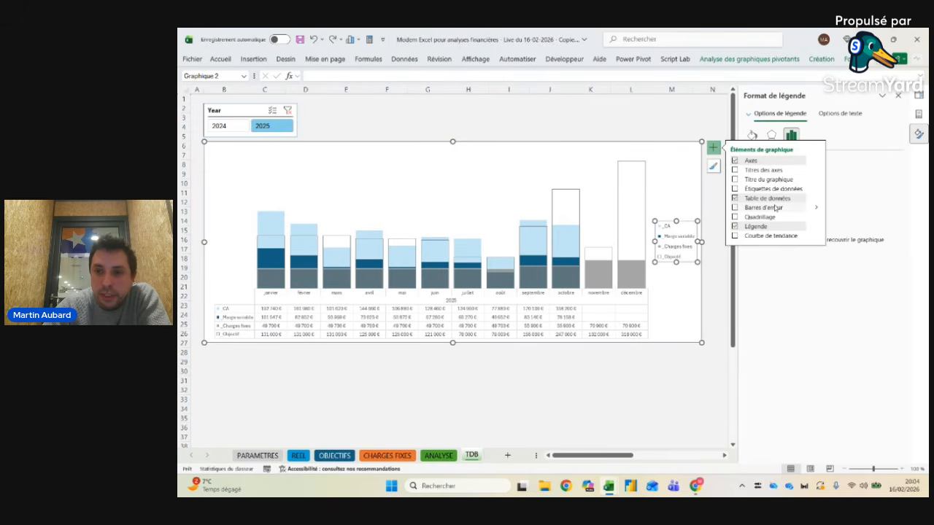
left_click(816, 226)
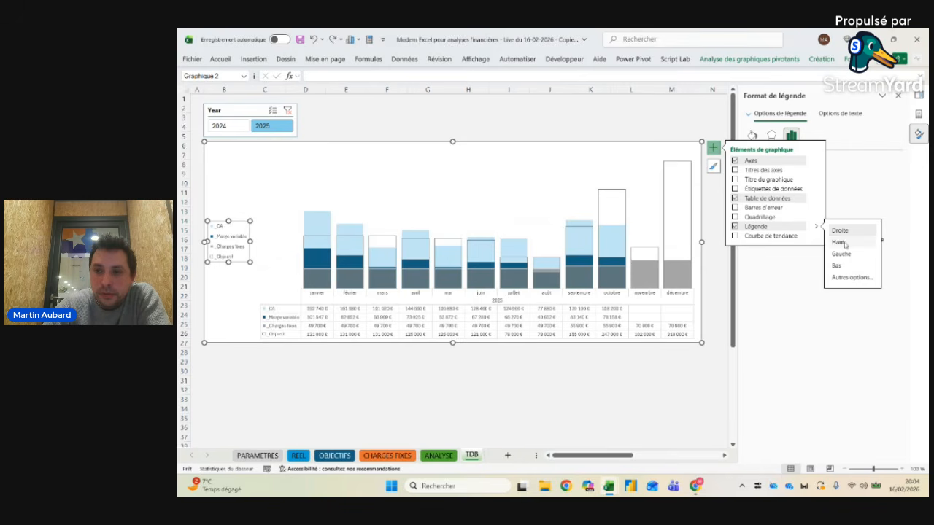
left_click(837, 243)
left_click_drag(499, 153, 688, 149)
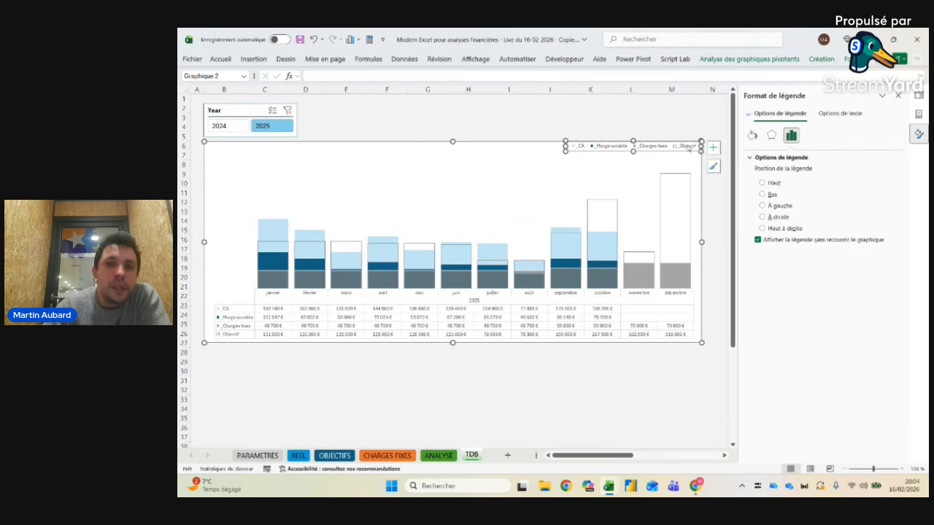
left_click(613, 126)
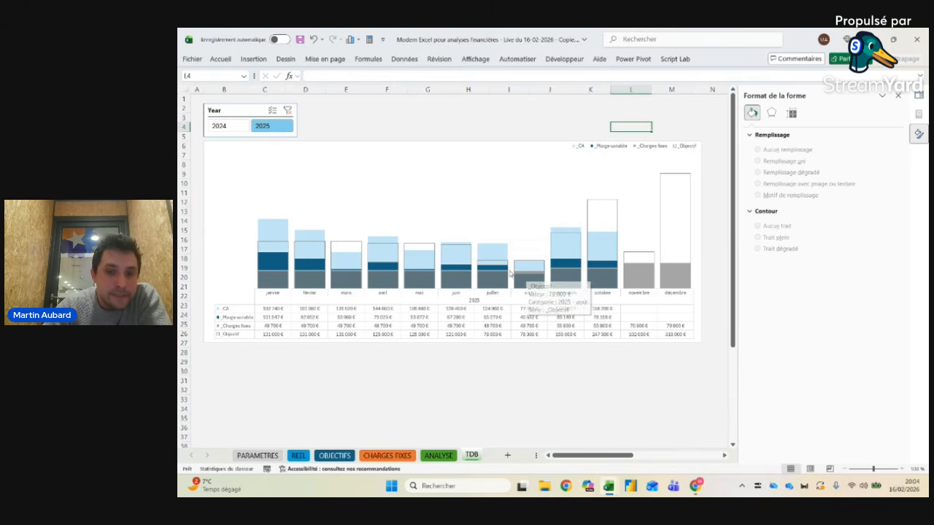
mouse_move(497, 272)
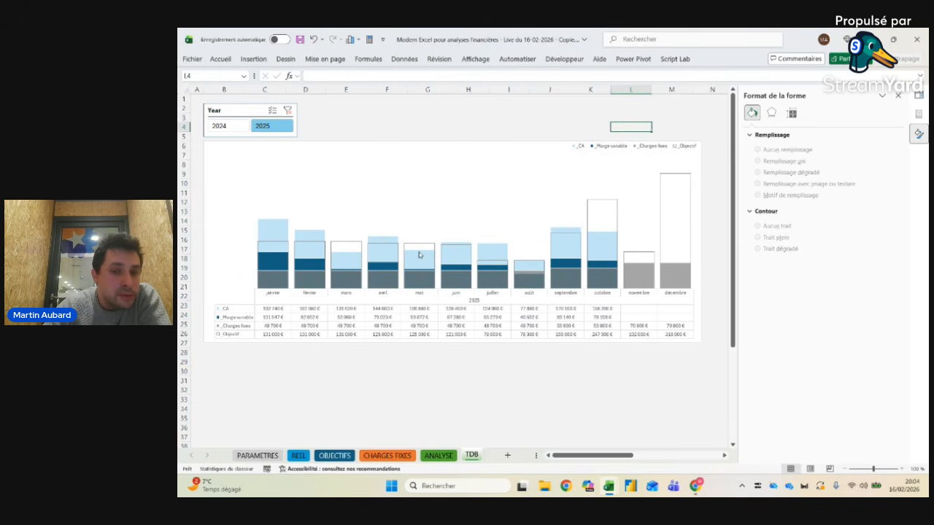
mouse_move(420, 257)
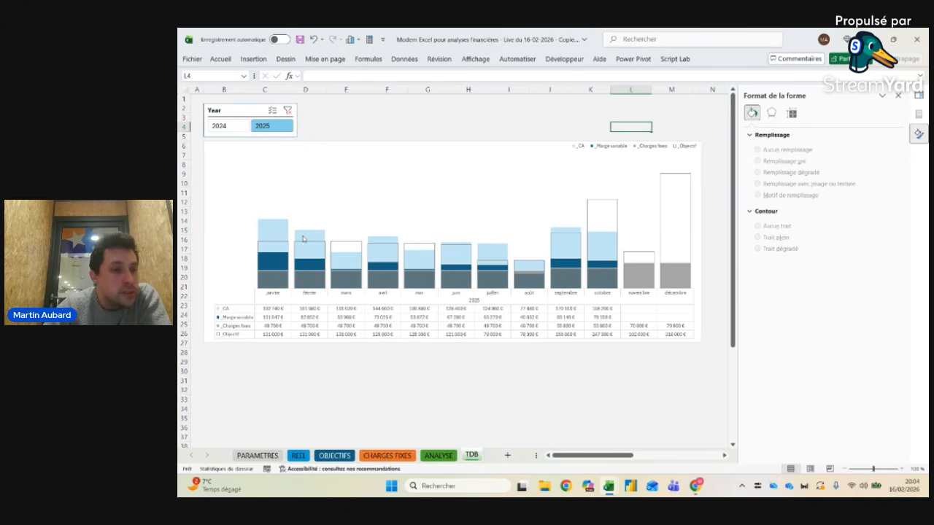
left_click(370, 124)
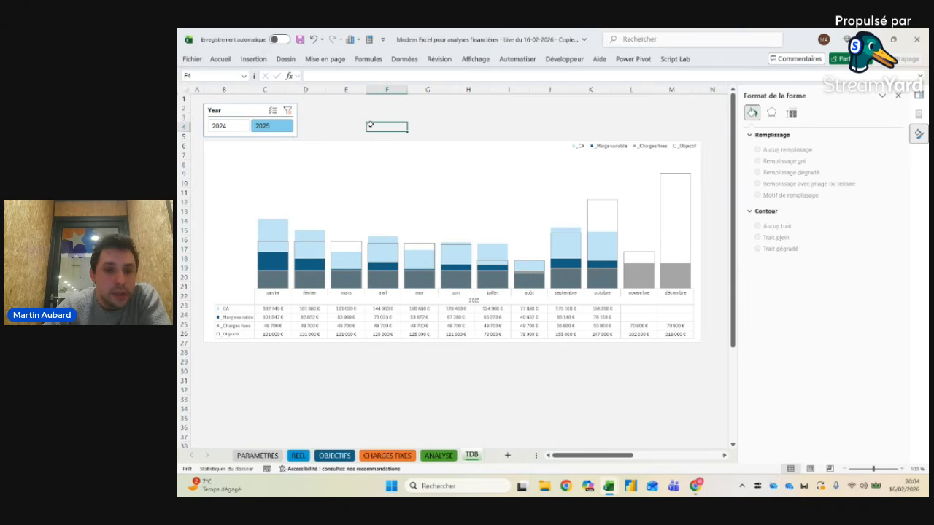
Step: Duplicate the ANALYSE sheet's pivot table by copying columns D:H and pasting them at column J
left_click(438, 456)
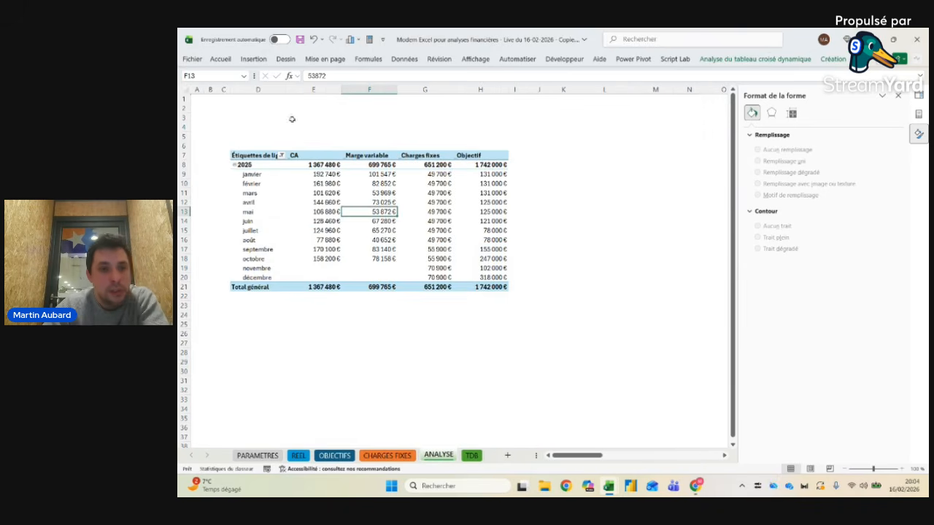
left_click_drag(257, 89, 480, 89)
key("ctrl+c")
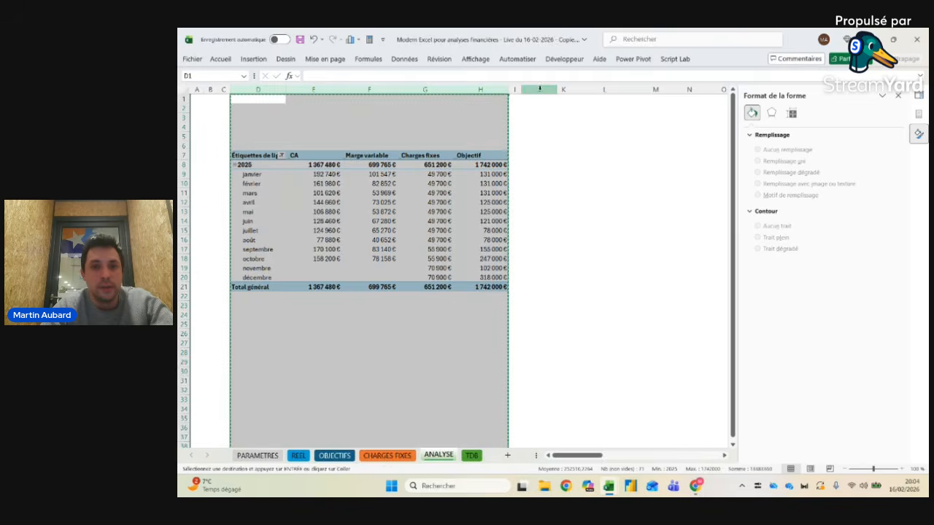
left_click(542, 89)
key("ctrl+v")
Step: Replace all the measures in the second ANALYSE pivot table with only _Résultat
left_click(604, 230)
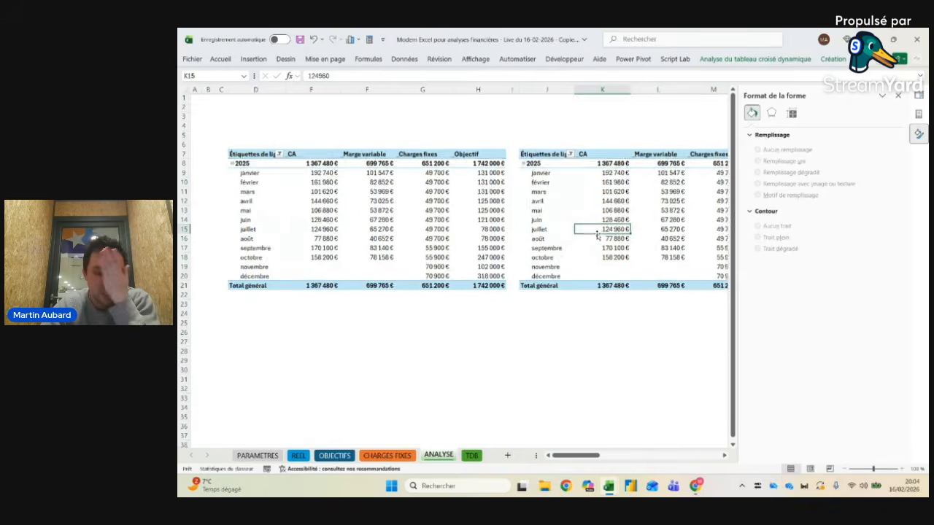
scroll(597, 236, "right", 3)
scroll(597, 236, "right", 2)
scroll(620, 243, "down", 1)
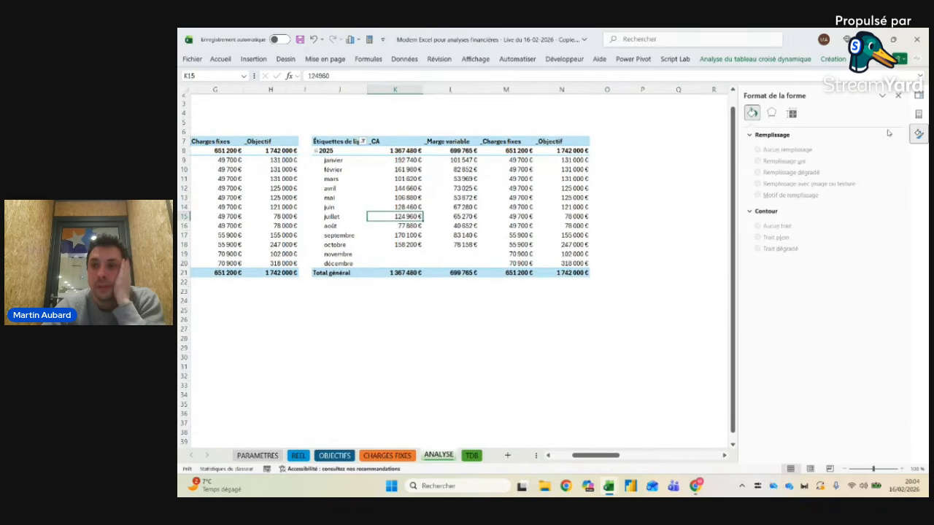
left_click(918, 114)
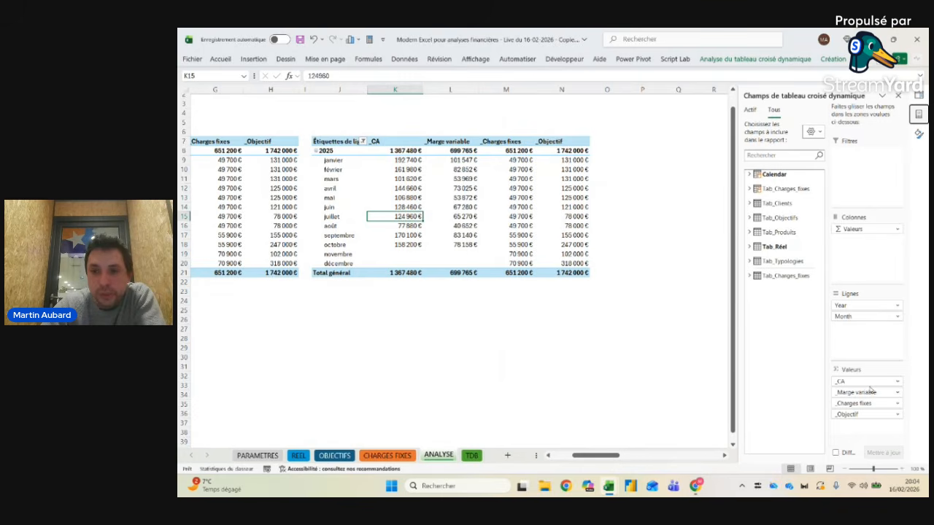
left_click(750, 248)
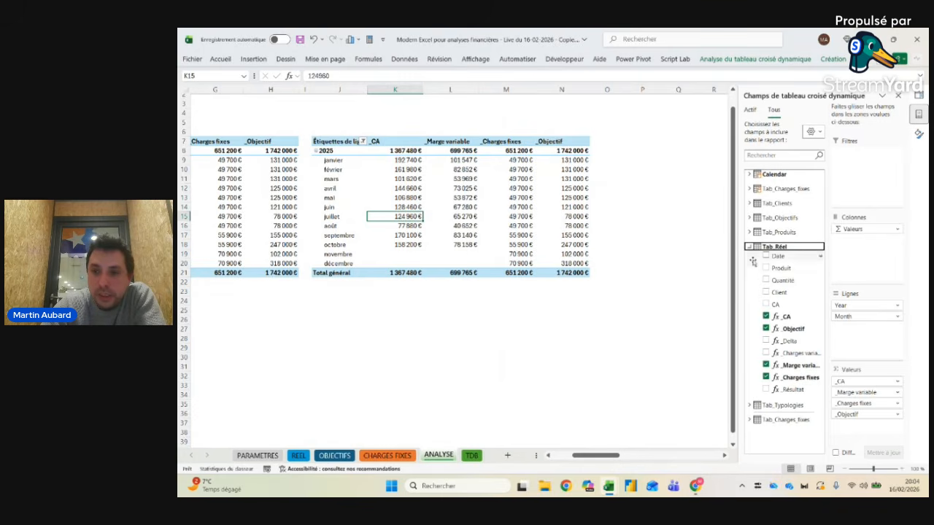
left_click(765, 317)
left_click(765, 329)
left_click(765, 377)
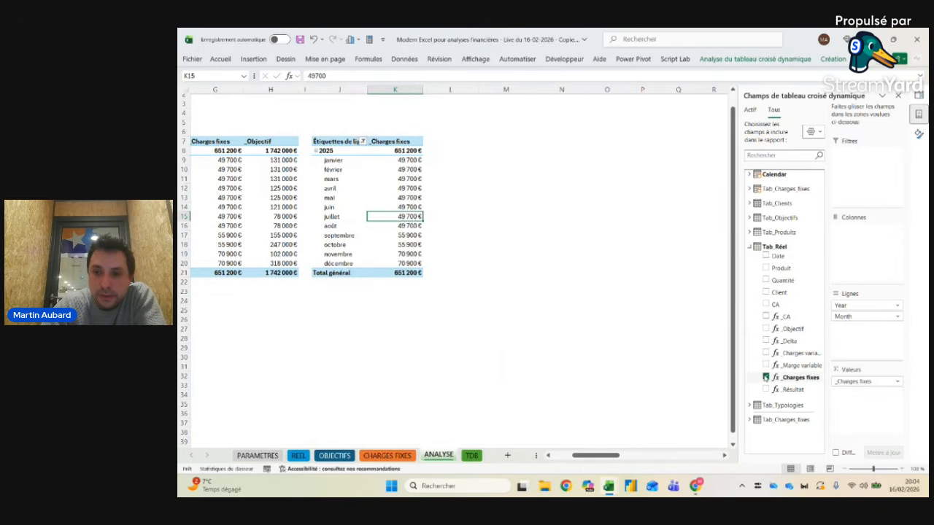
left_click(765, 365)
left_click(767, 390)
Step: Create a 2D clustered column chart from the _Résultat pivot table and cut it from the ANALYSE sheet
left_click(420, 218)
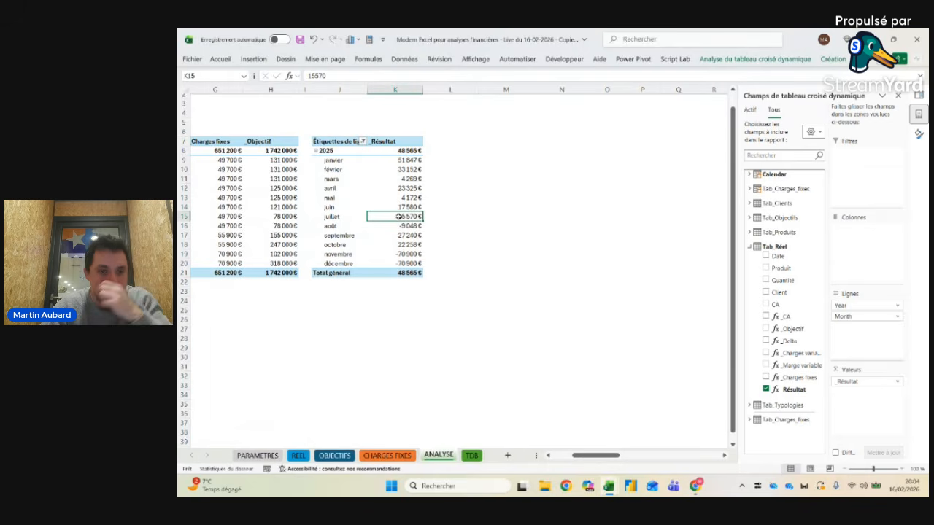
left_click(248, 58)
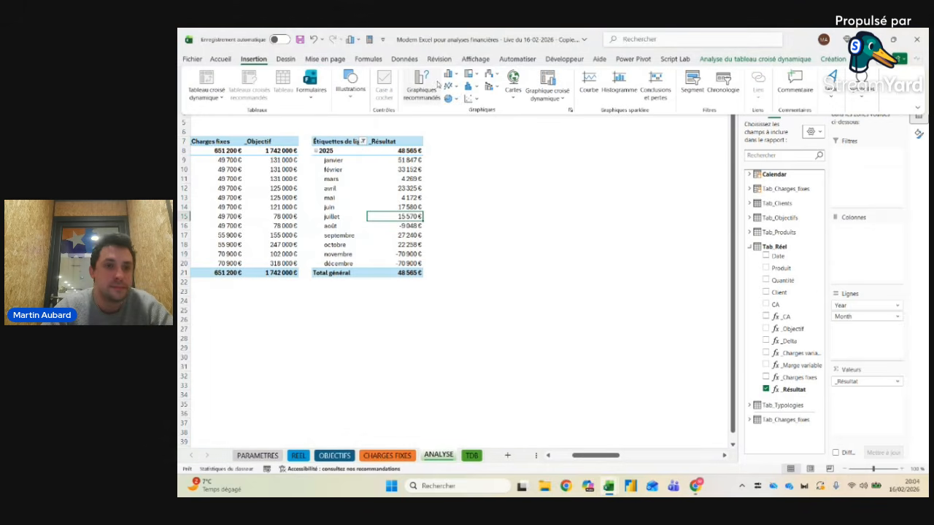
left_click(451, 74)
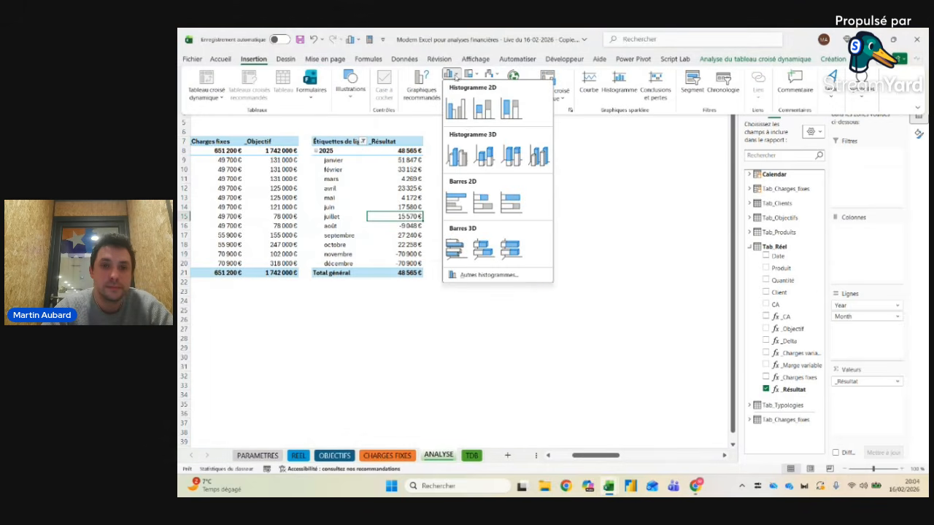
left_click(457, 110)
key("ctrl+x")
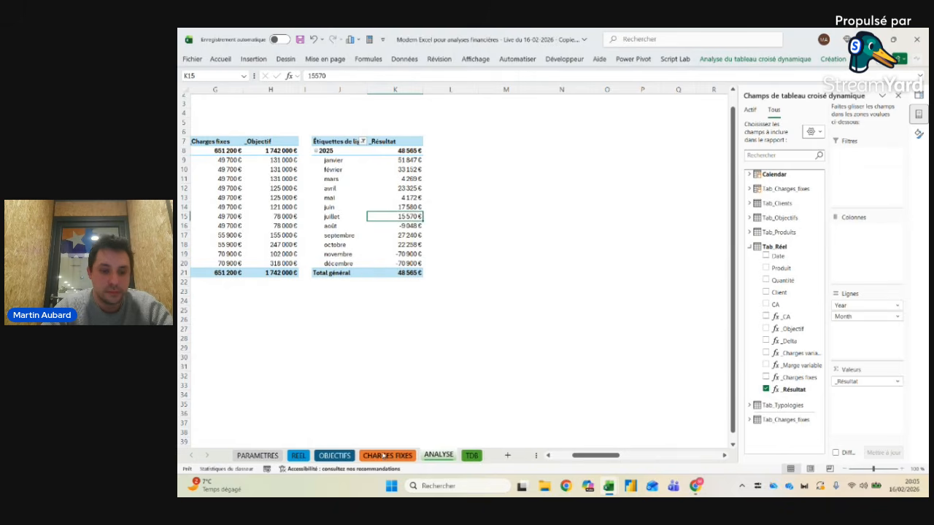
Step: Paste the _Résultat chart below the existing chart on the TDB sheet and widen it to match the chart above
left_click(471, 456)
left_click(229, 350)
key("ctrl+v")
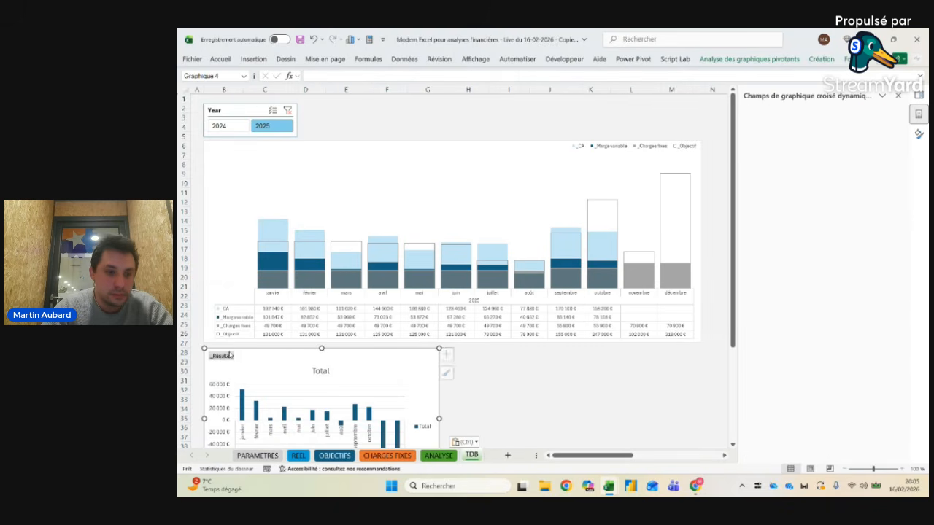
scroll(259, 357, "down", 2)
left_click_drag(423, 361, 688, 354)
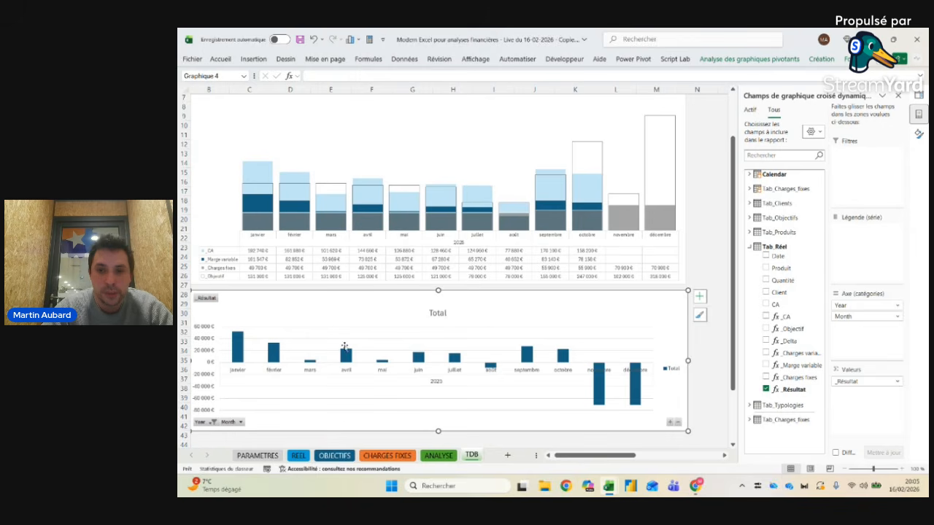
Step: Remove the value axis, legend, field buttons, title and gridlines from the _Résultat chart
left_click(208, 345)
key("Delete")
left_click(668, 363)
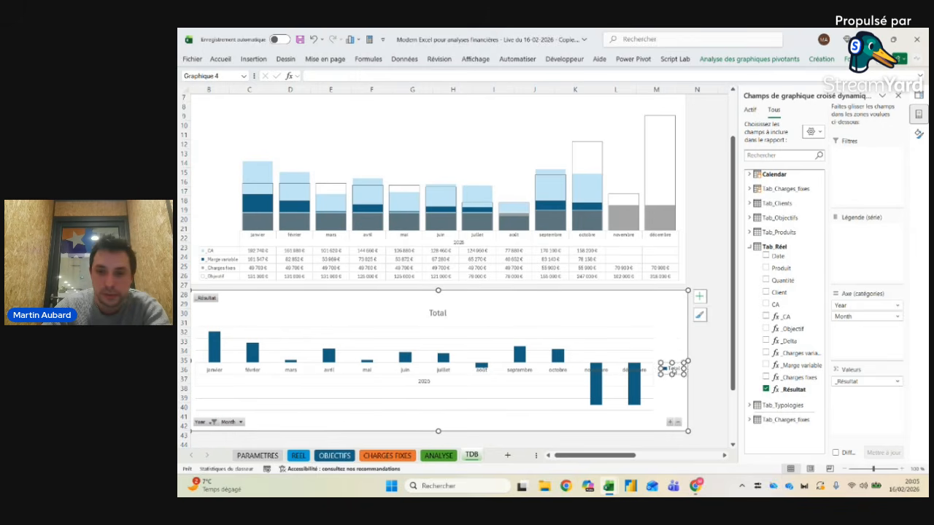
key("Delete")
right_click(205, 302)
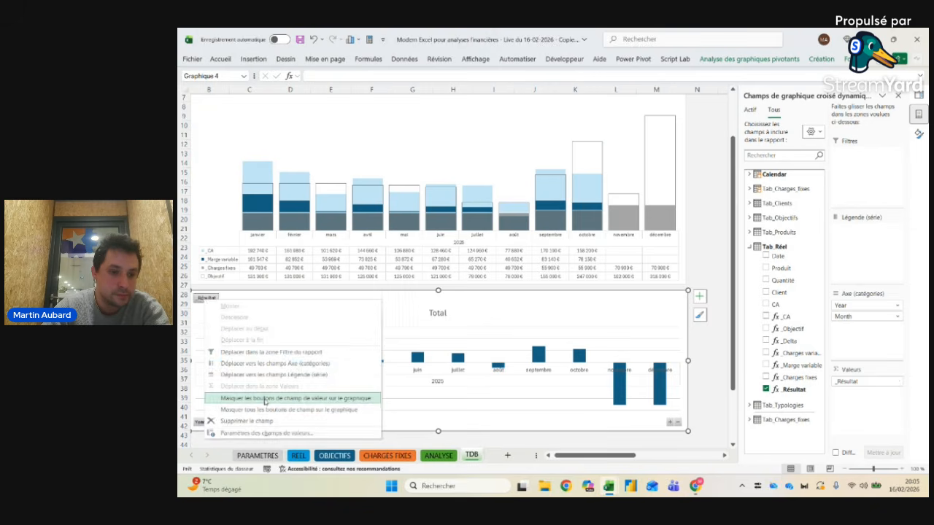
left_click(263, 411)
key("Delete")
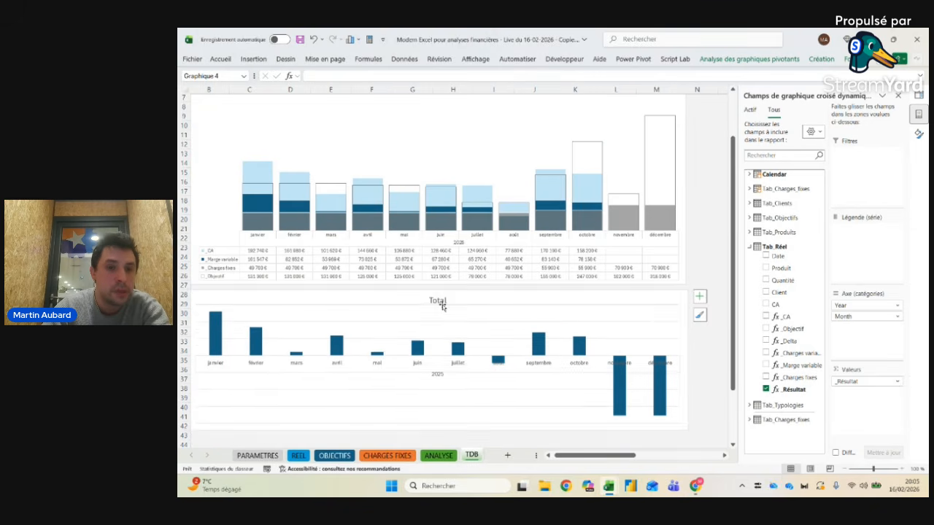
key("Delete")
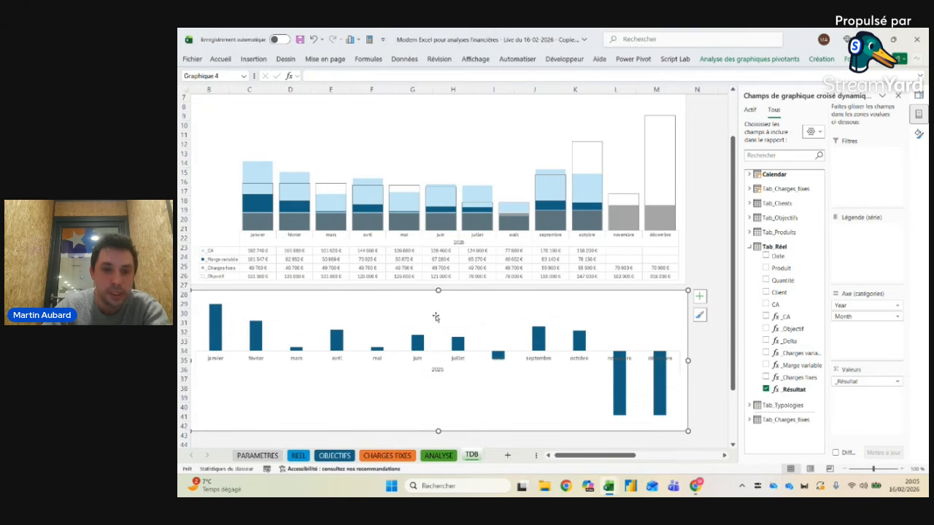
Step: Indent the _Résultat chart's plot area on the left, and set its series overlap to 100 % and gap width to 20 %
left_click(216, 353)
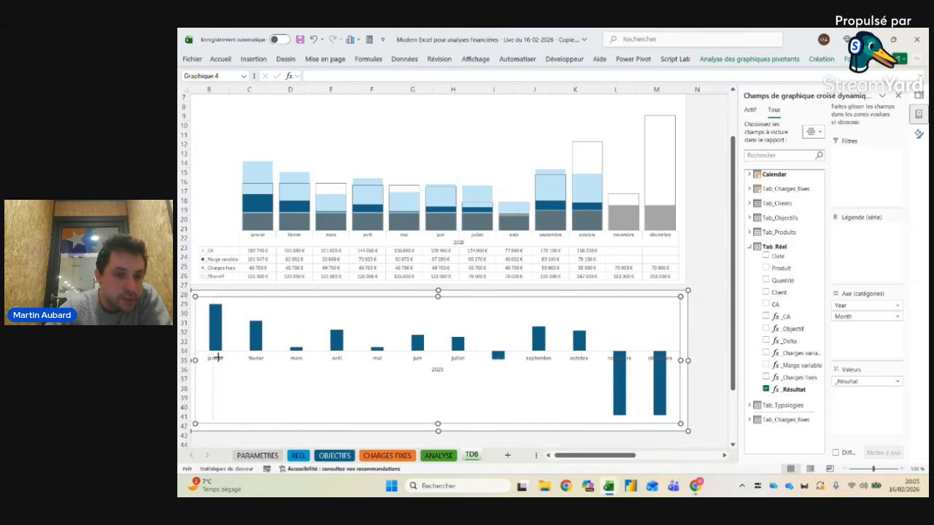
left_click_drag(239, 355, 232, 359)
left_click(249, 329)
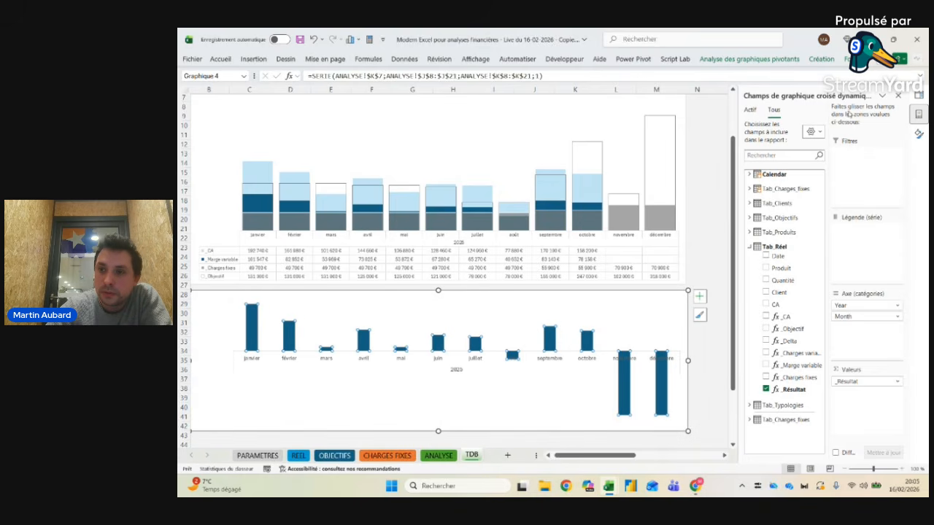
left_click(918, 133)
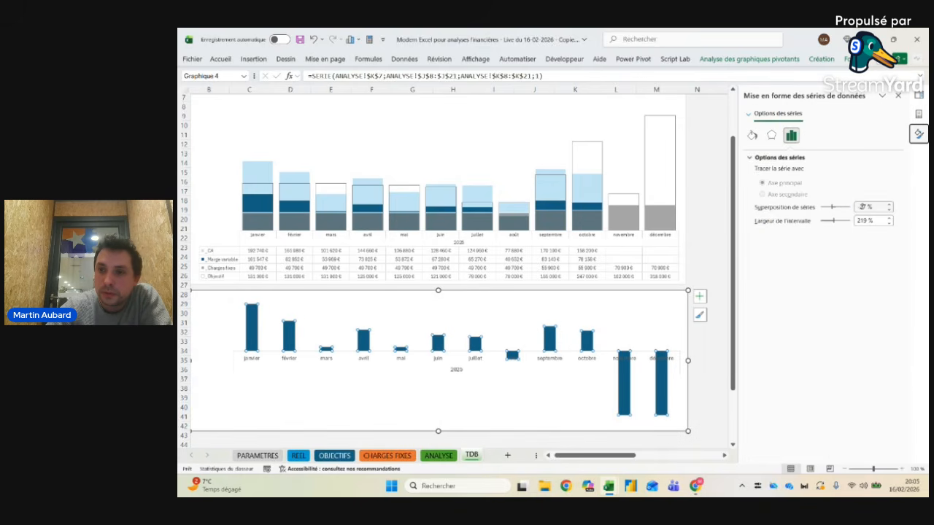
type("100")
key("Tab")
type("20")
key("Return")
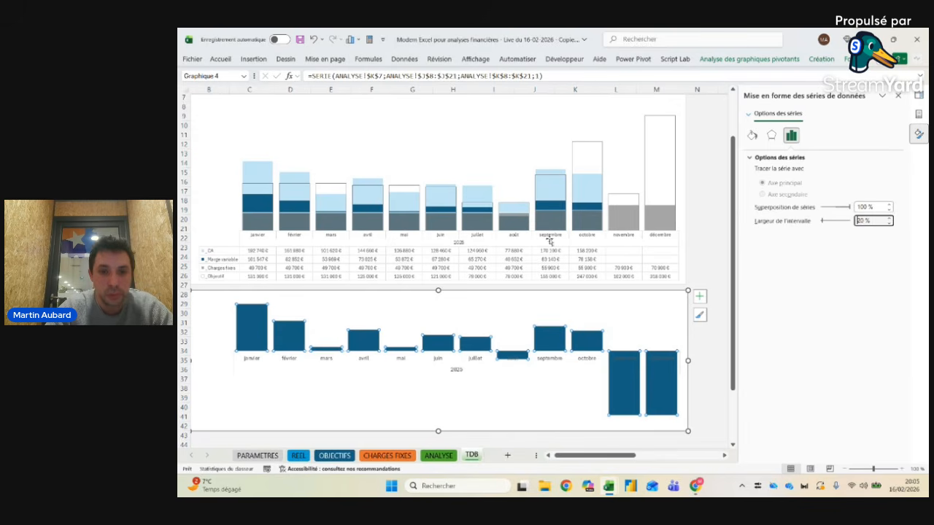
Step: Align the left edge of the _Résultat plot area with the columns above by temporarily stretching the chart upward over them
left_click_drag(440, 296, 432, 176)
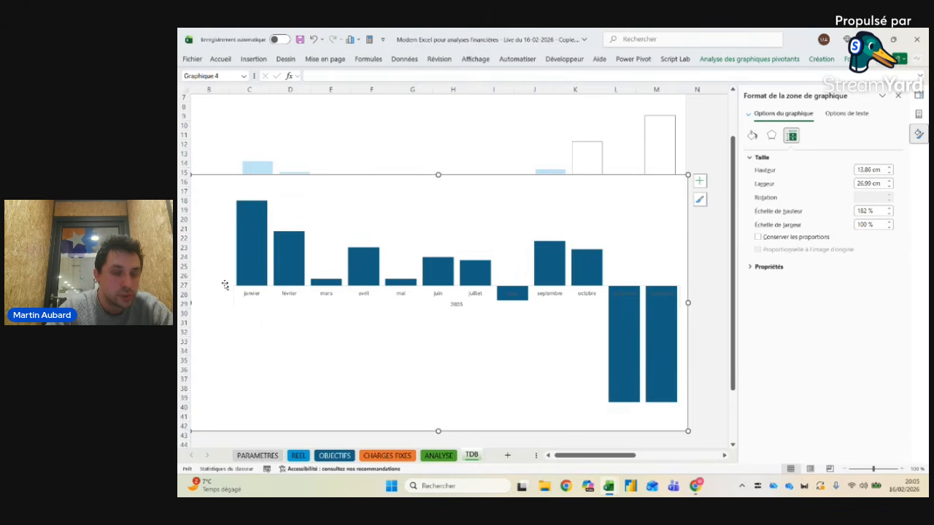
left_click(266, 299)
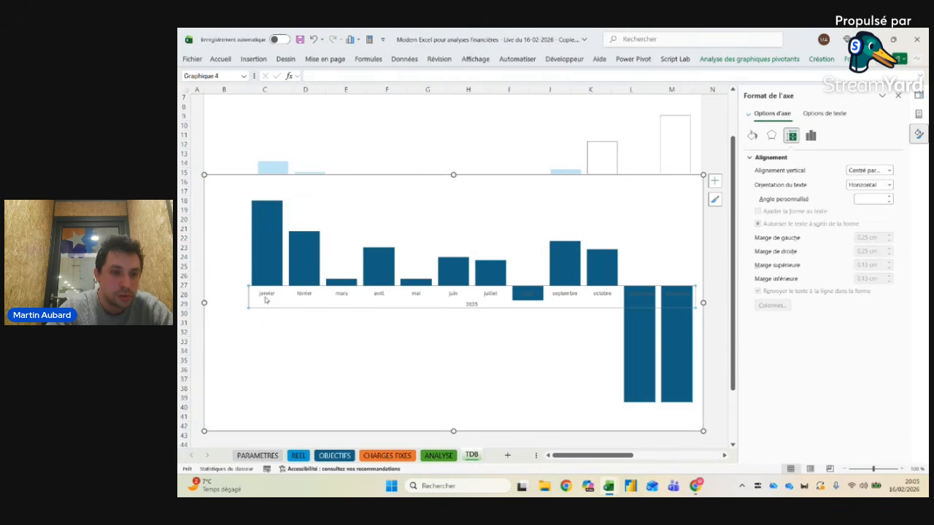
left_click(320, 231)
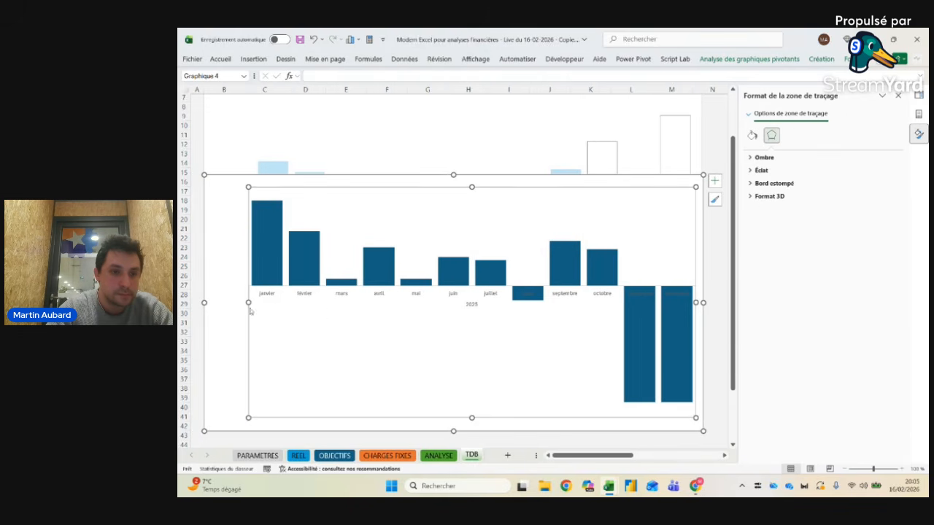
left_click_drag(248, 303, 256, 305)
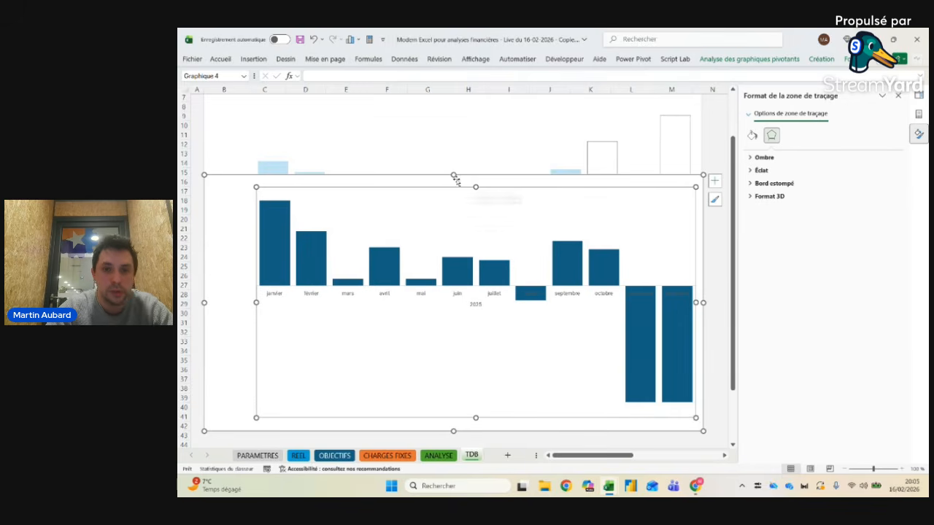
left_click_drag(453, 176, 451, 294)
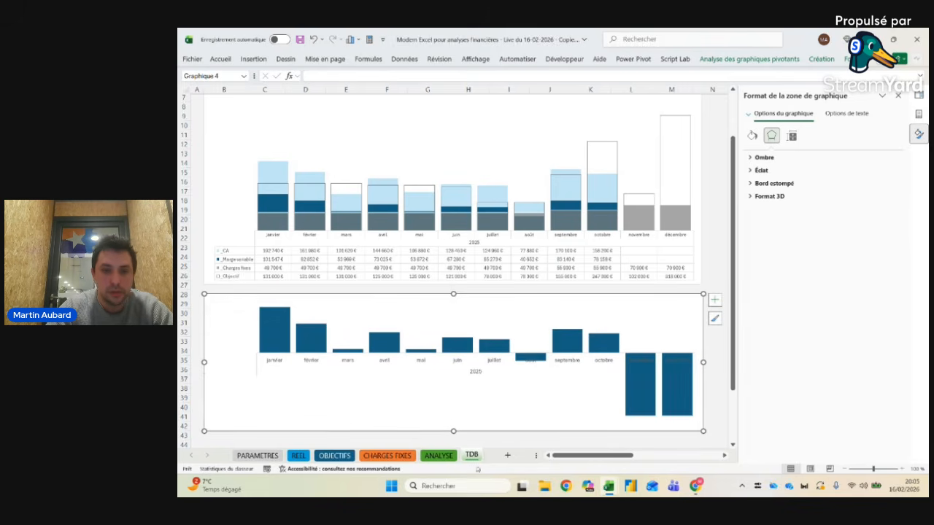
Step: Reduce the _Résultat chart's height to about 5.3 cm by raising its lower edge
scroll(452, 430, "up", 2)
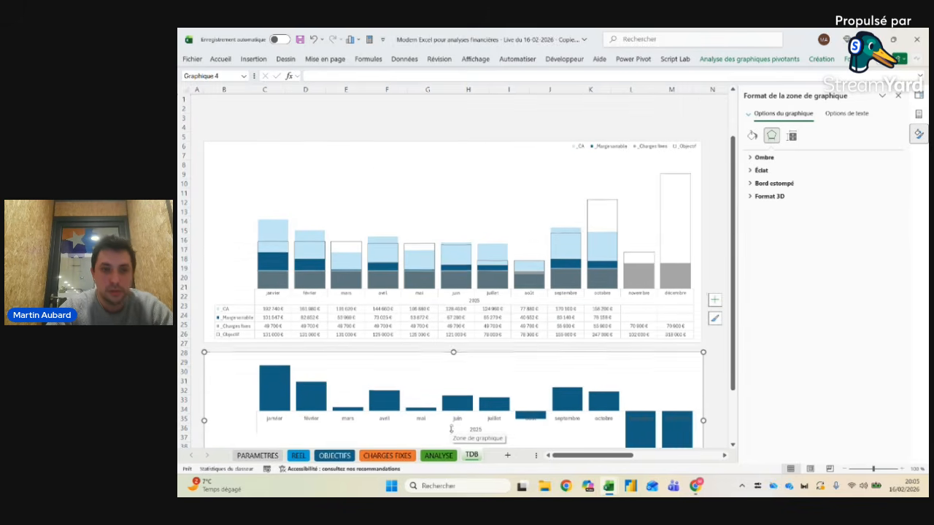
left_click(387, 117)
scroll(420, 384, "down", 2)
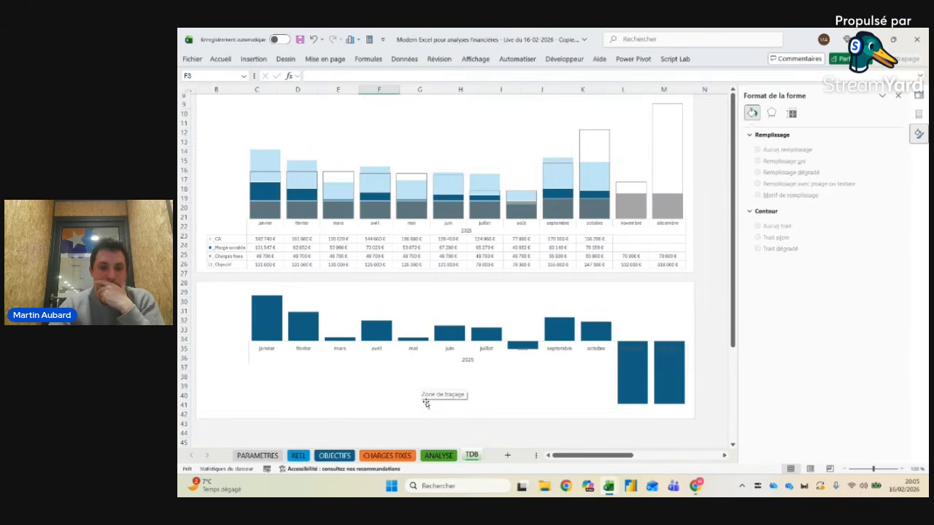
left_click(438, 387)
left_click_drag(445, 418, 438, 397)
left_click(436, 400)
scroll(430, 403, "up", 3)
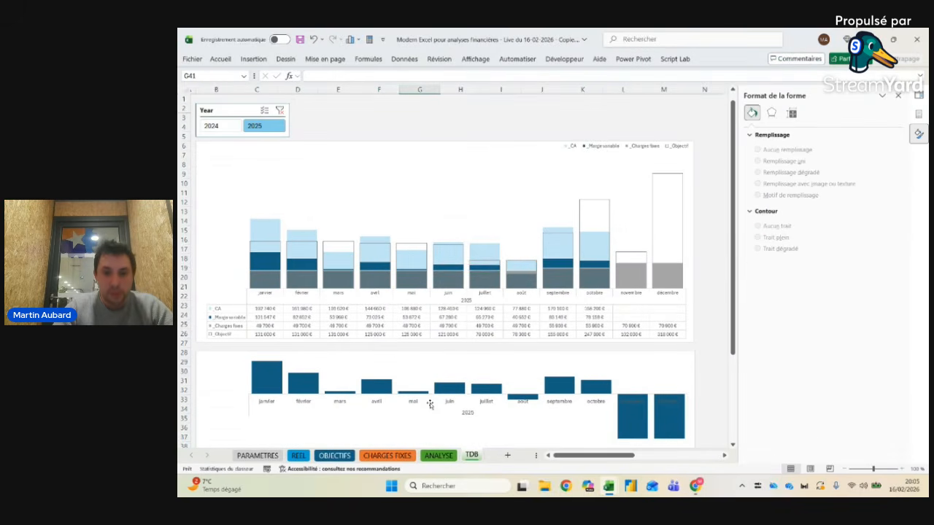
Step: Shorten the upper TDB chart and move the _Résultat chart up, leaving only a narrow gap between them
scroll(430, 403, "down", 1)
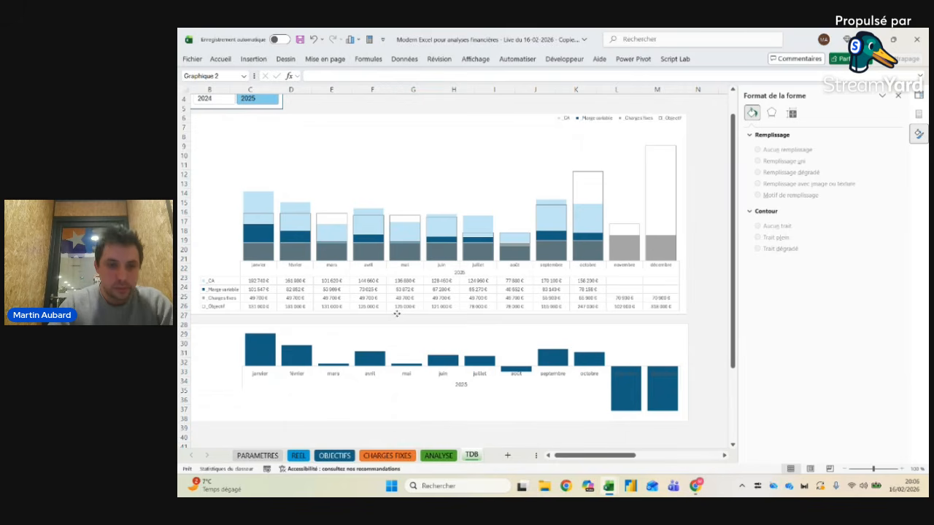
left_click(396, 315)
left_click_drag(437, 313, 436, 298)
left_click(436, 291)
scroll(436, 299, "up", 1)
left_click(429, 356)
left_click(429, 354)
left_click_drag(429, 354, 429, 343)
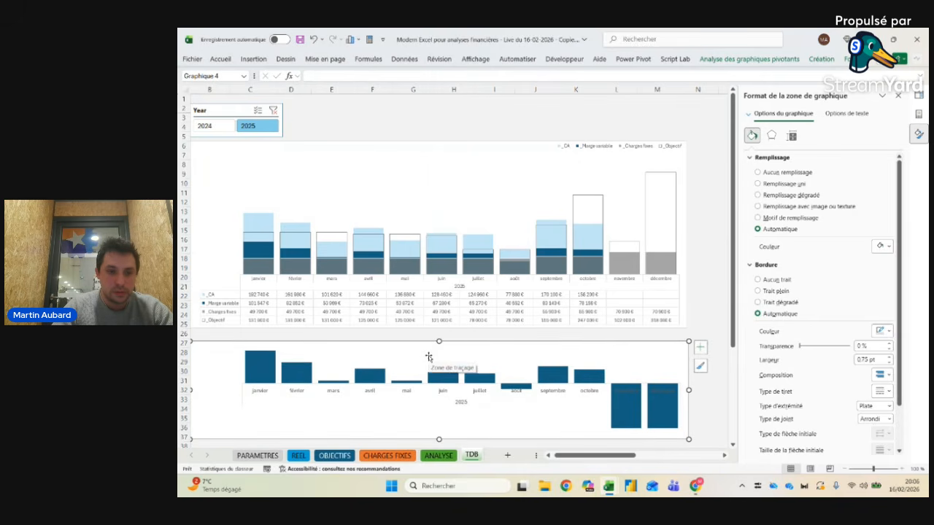
scroll(430, 355, "left", 1)
left_click(451, 327)
left_click_drag(453, 328, 453, 335)
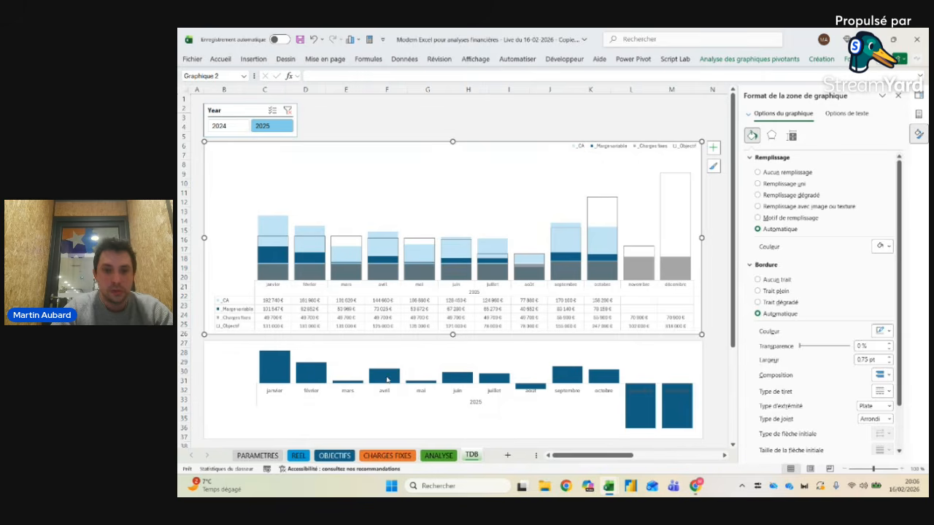
Step: Add data labels to the columns of the _Résultat chart
left_click(385, 380)
left_click(721, 344)
left_click(714, 347)
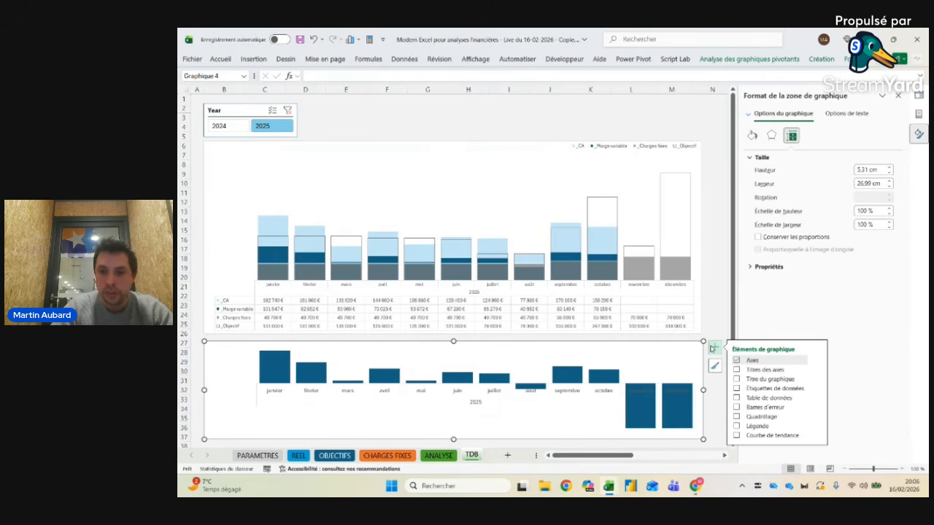
left_click(796, 390)
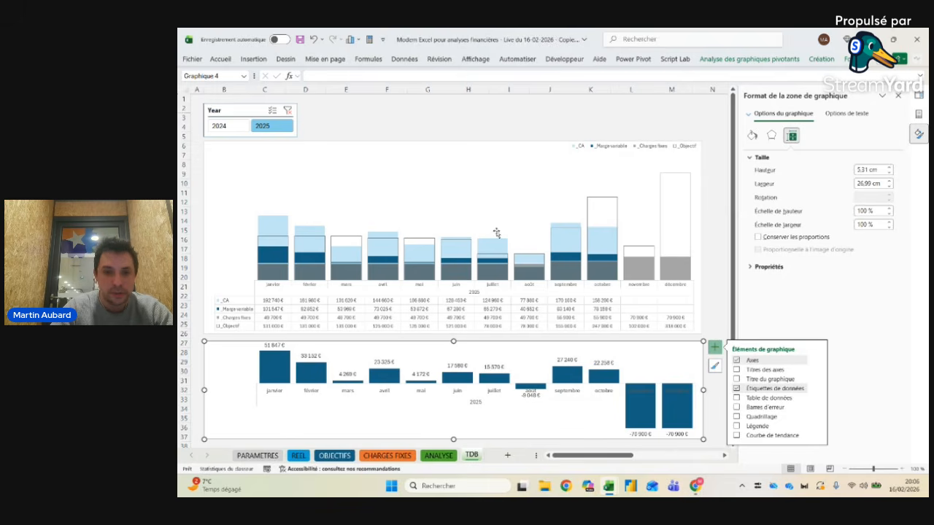
left_click(641, 118)
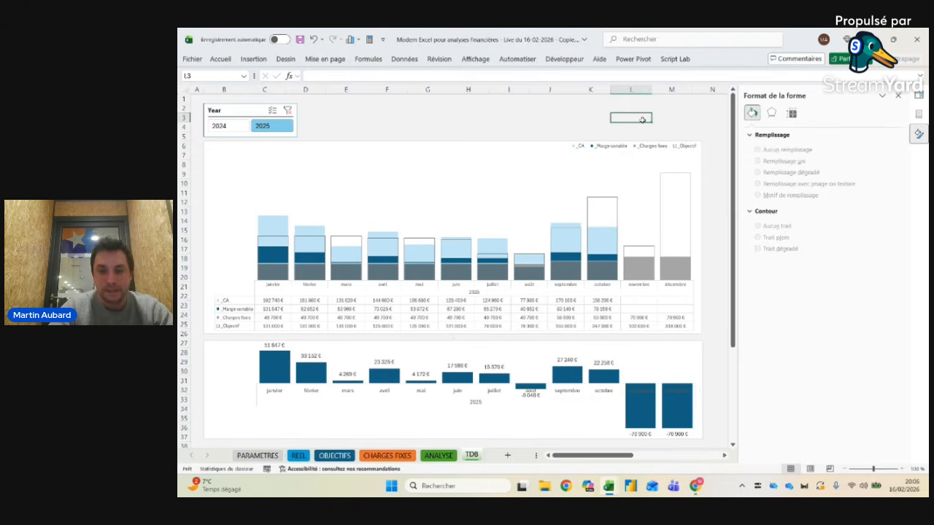
Step: Fill the _Résultat columns with solid dark blue and turn on inversion for negatives, using orange for the negative columns
left_click(636, 410)
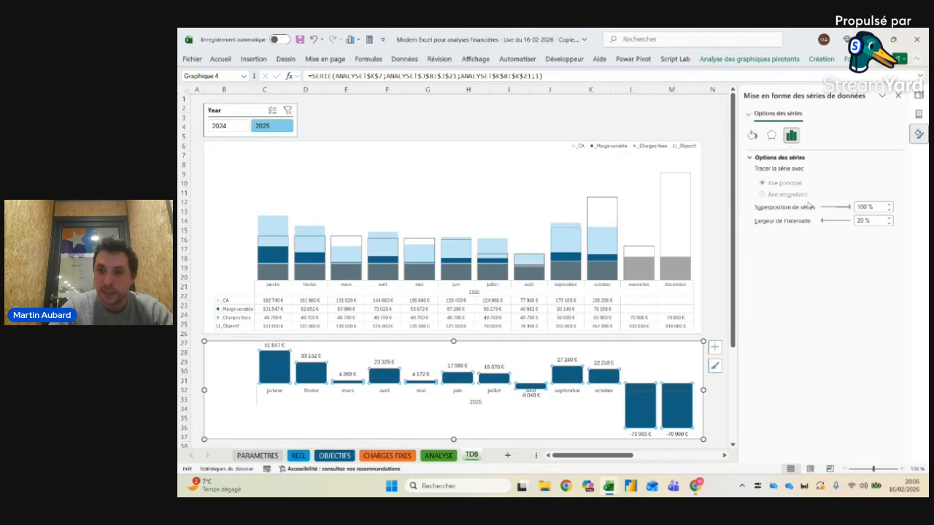
left_click(752, 135)
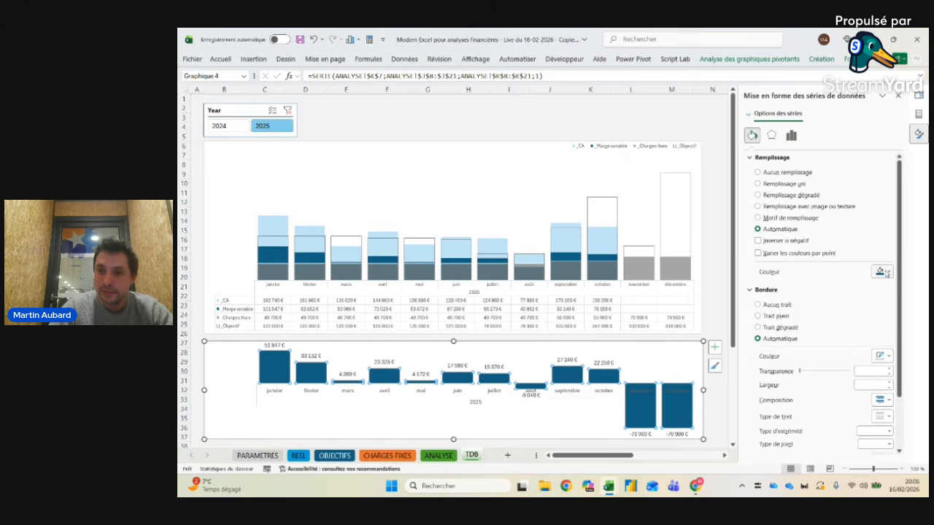
left_click(779, 243)
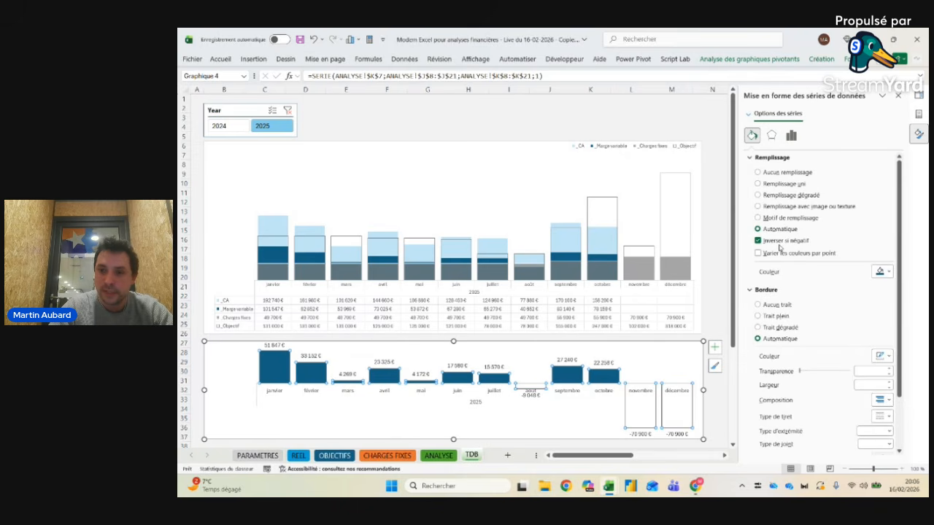
left_click(887, 272)
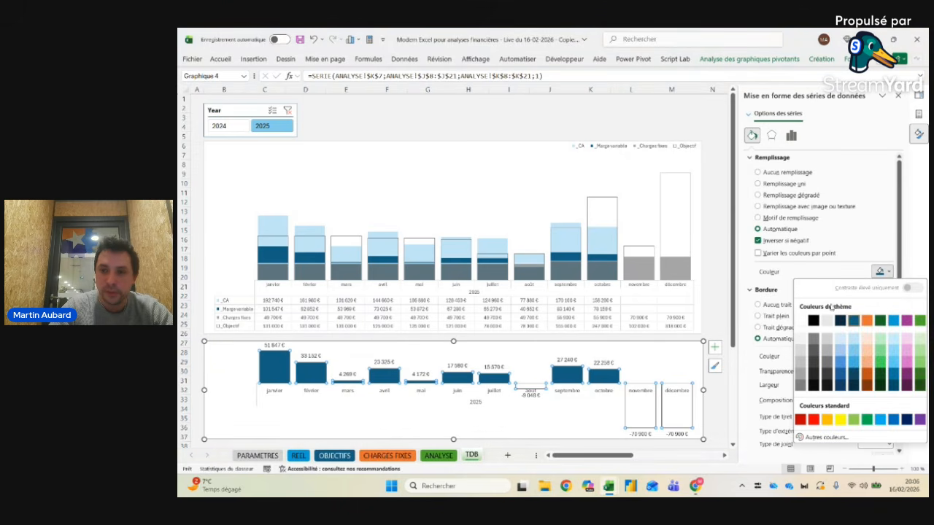
left_click(850, 320)
left_click(885, 271)
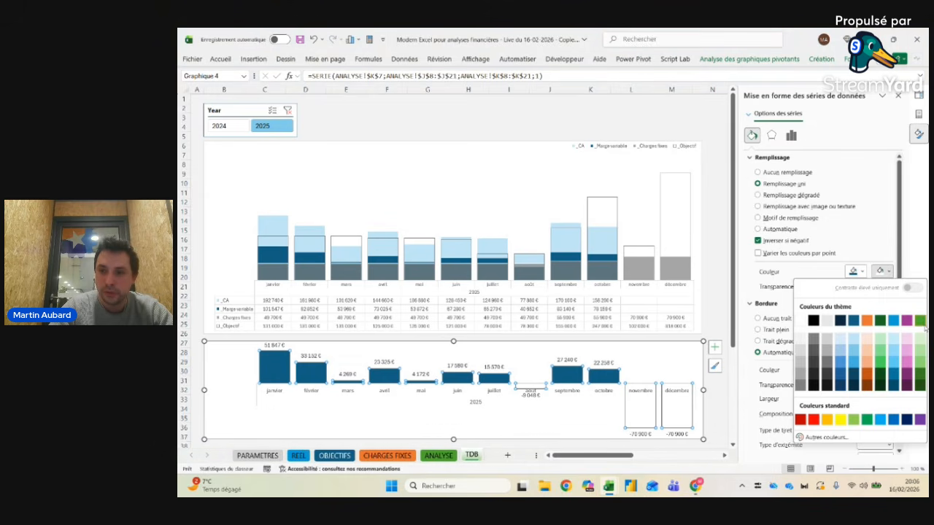
left_click(868, 326)
left_click(649, 129)
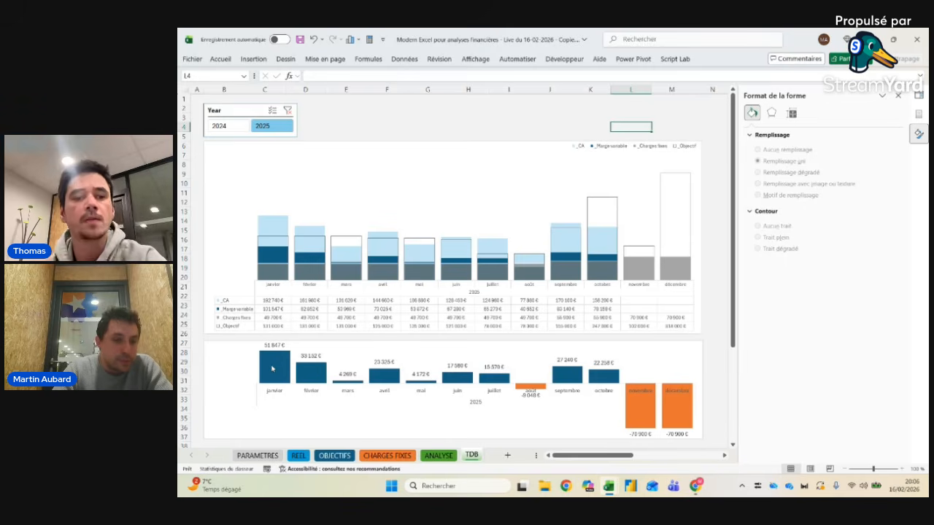
Step: Lower the upper edge of the _Résultat plot area slightly to leave more room above the January data label
left_click(350, 352)
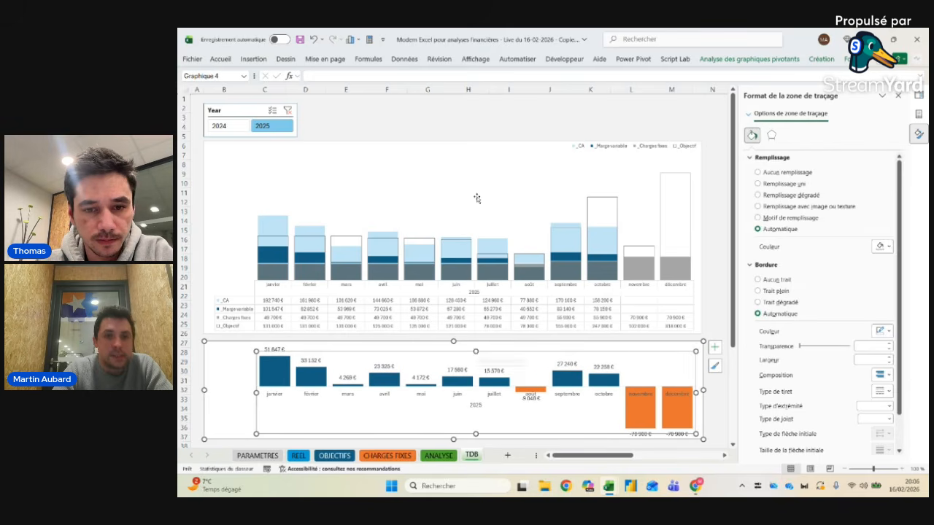
left_click(463, 117)
mouse_move(275, 253)
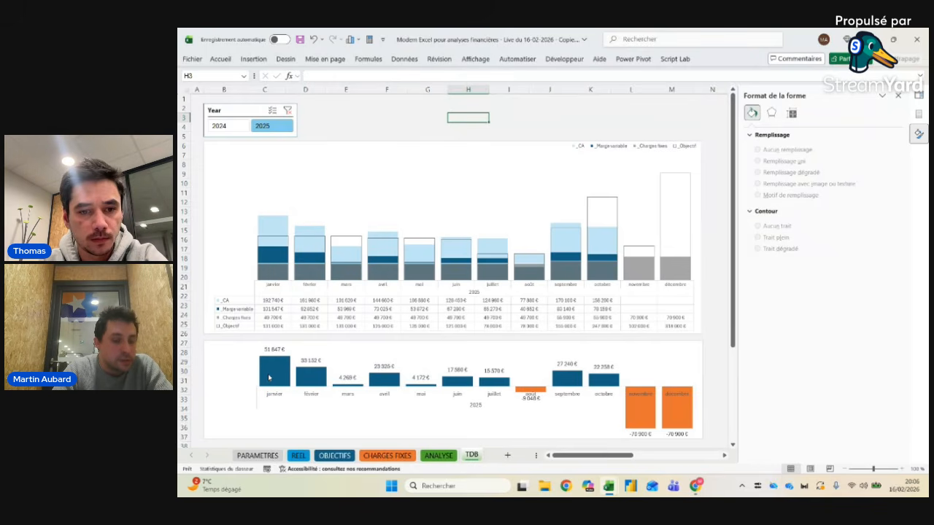
mouse_move(269, 377)
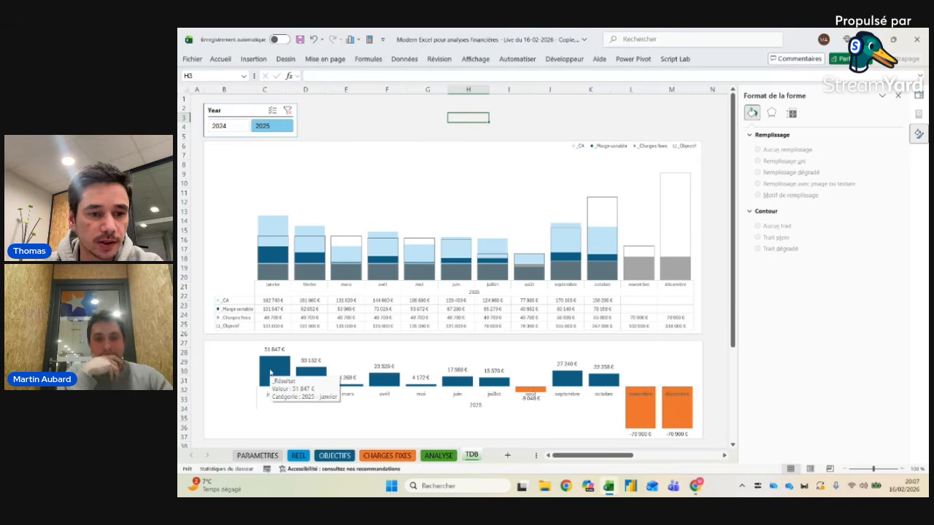
left_click(322, 107)
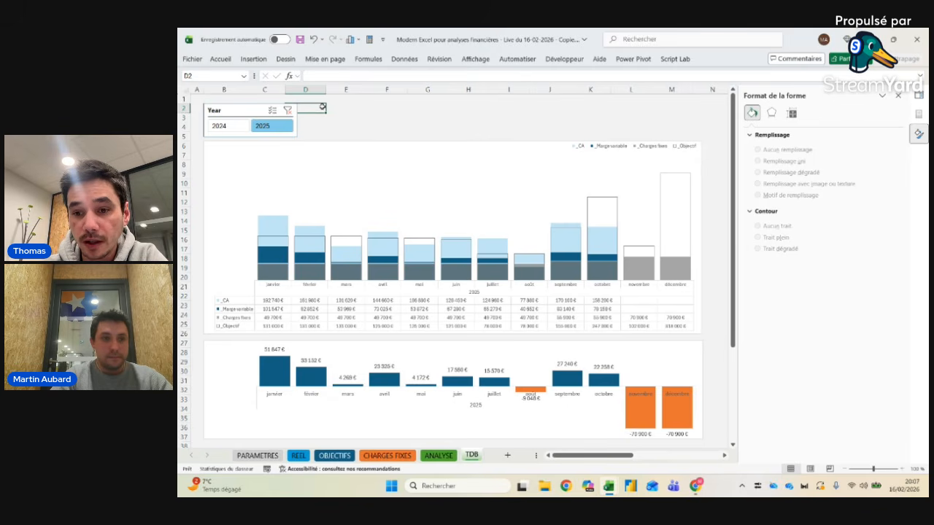
left_click(351, 116)
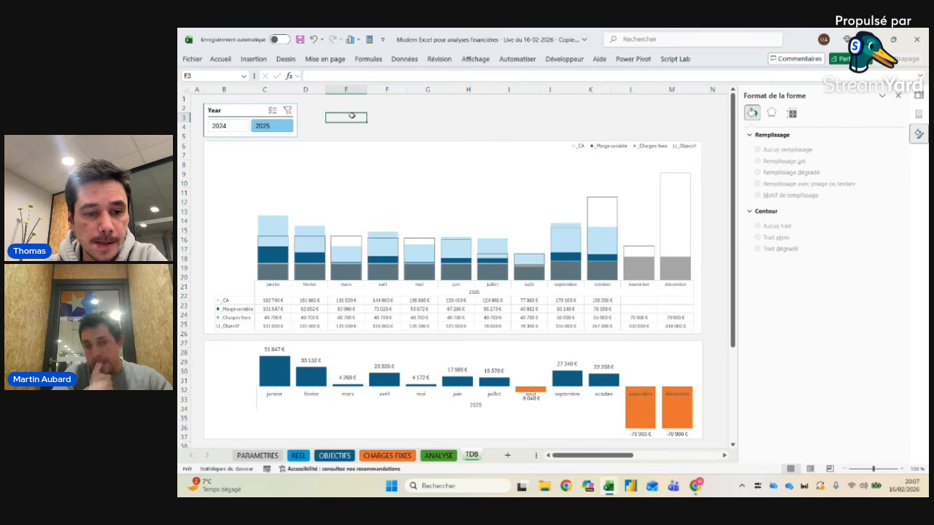